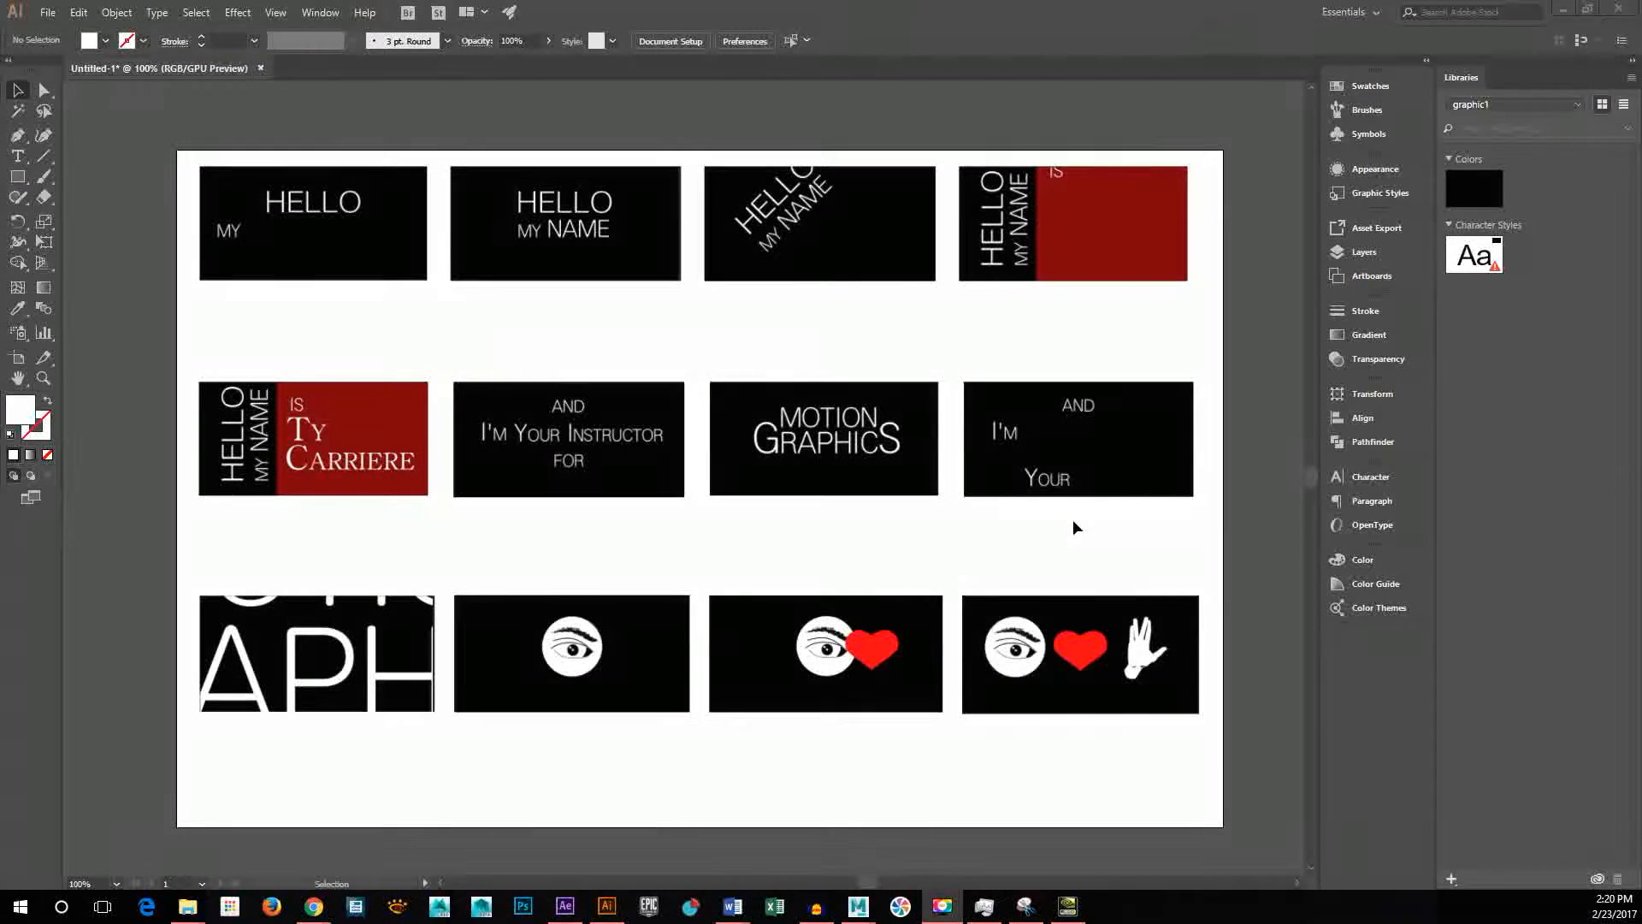
Step: Swap the "MOTION GRAPHICS" and "AND I'M YOUR" storyboard frames so "MOTION GRAPHICS" ends the second row
{"action": "left_click", "coordinate": [844, 469]}
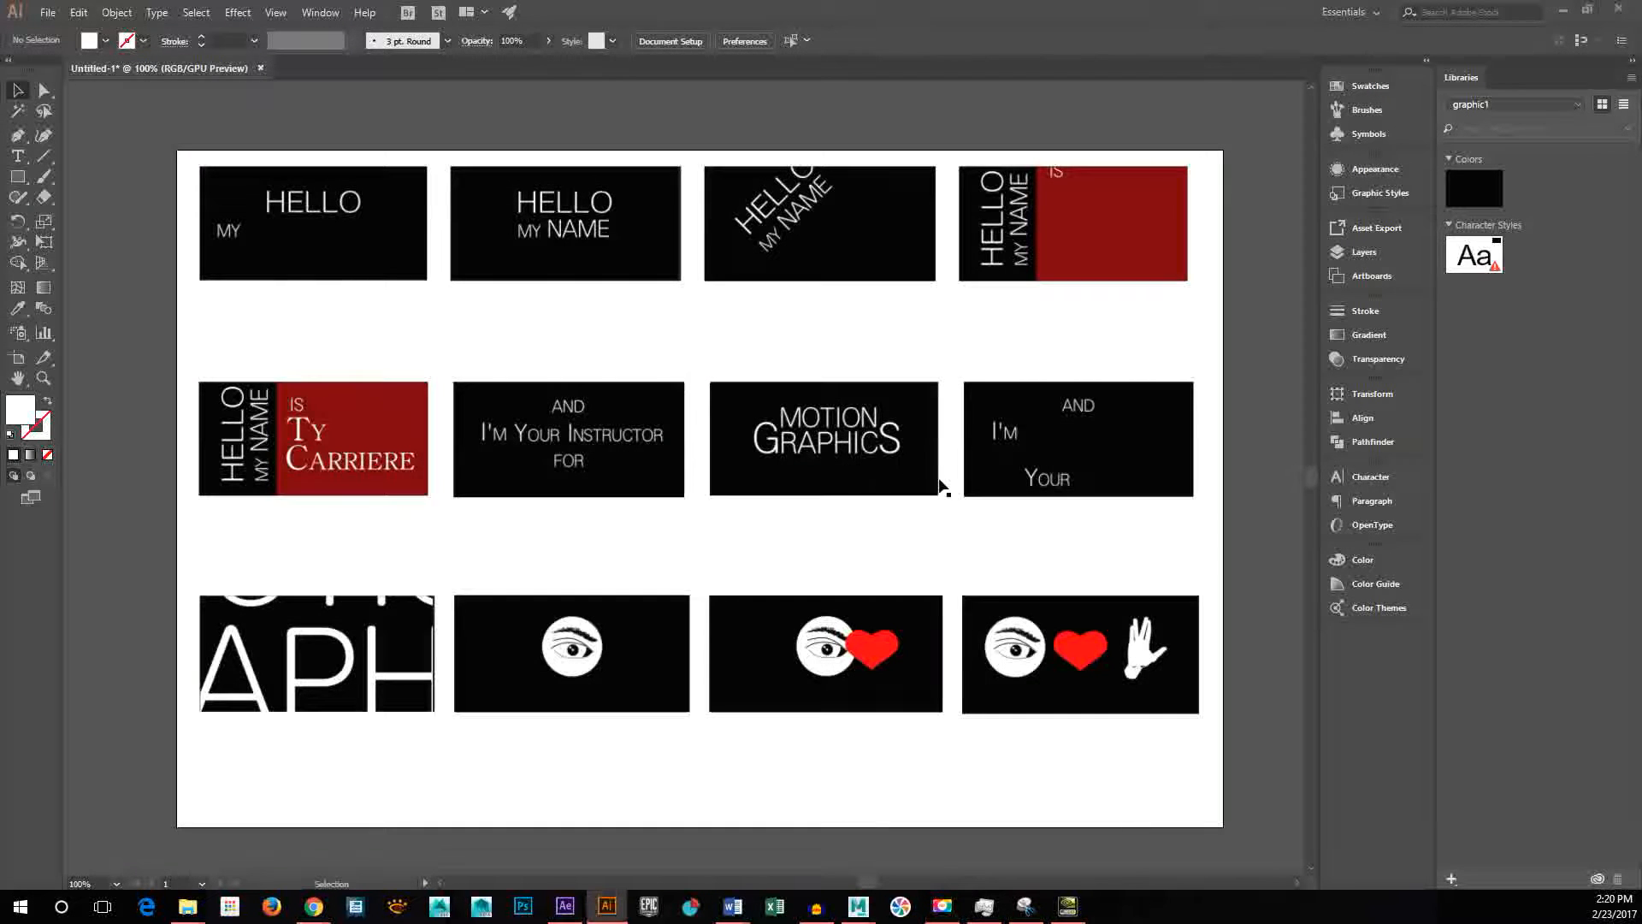
{"action": "left_click_drag", "start_coordinate": [861, 440], "coordinate": [1142, 435]}
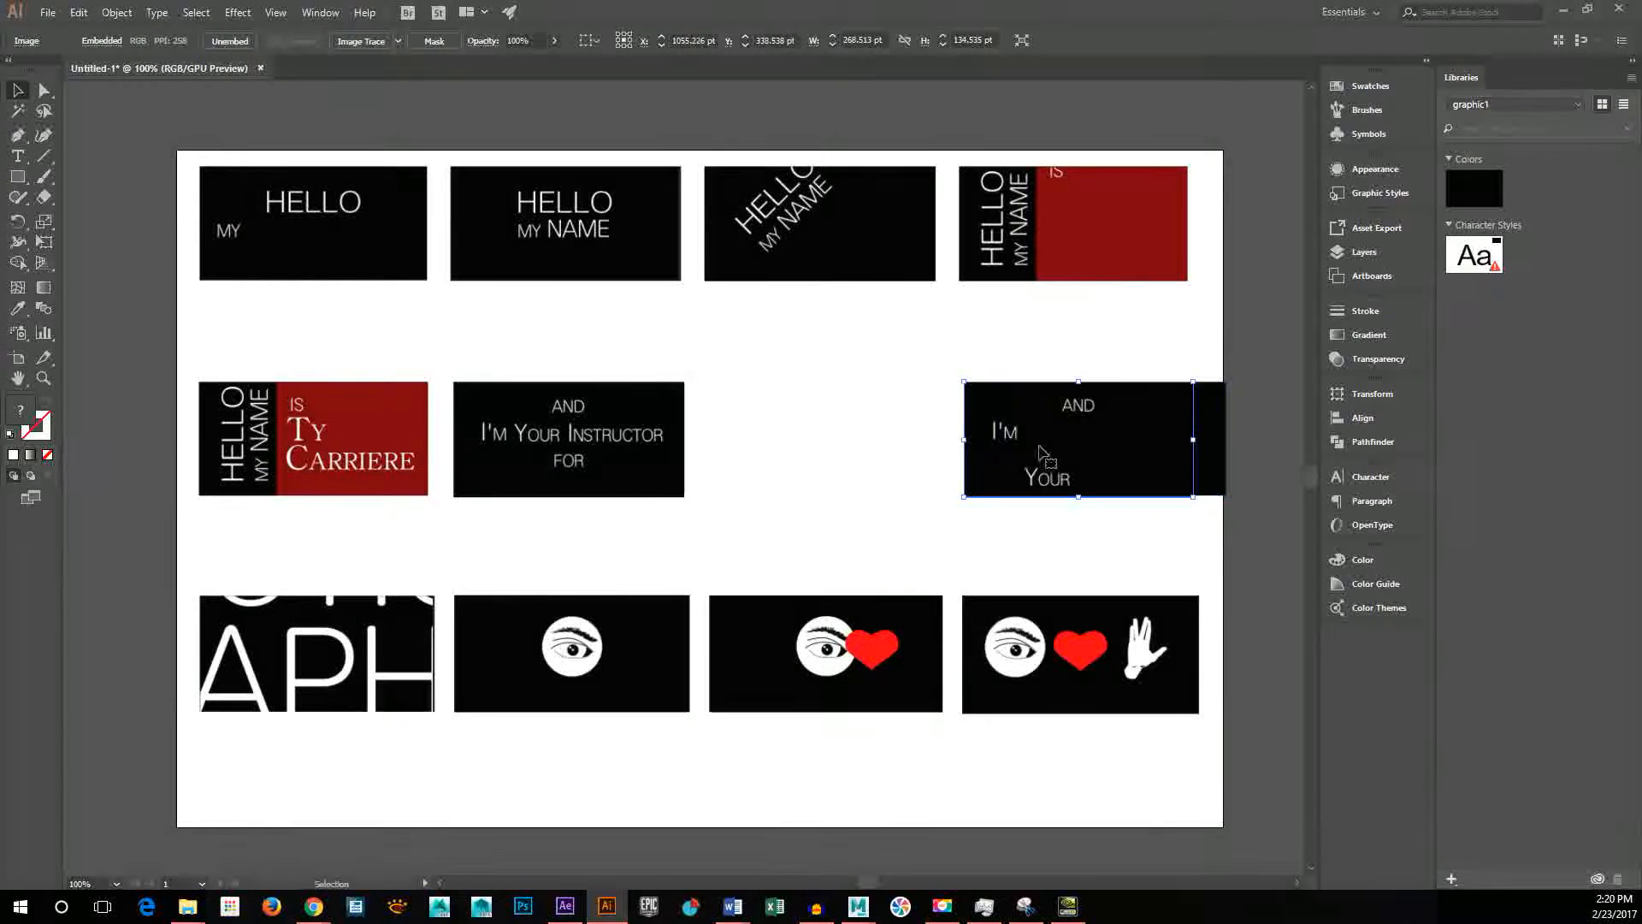
{"action": "left_click_drag", "start_coordinate": [974, 448], "coordinate": [723, 439]}
{"action": "mouse_move", "coordinate": [1117, 449]}
{"action": "left_mouse_down"}
{"action": "mouse_move", "coordinate": [1079, 444]}
{"action": "mouse_move", "coordinate": [1108, 442]}
{"action": "left_mouse_up"}
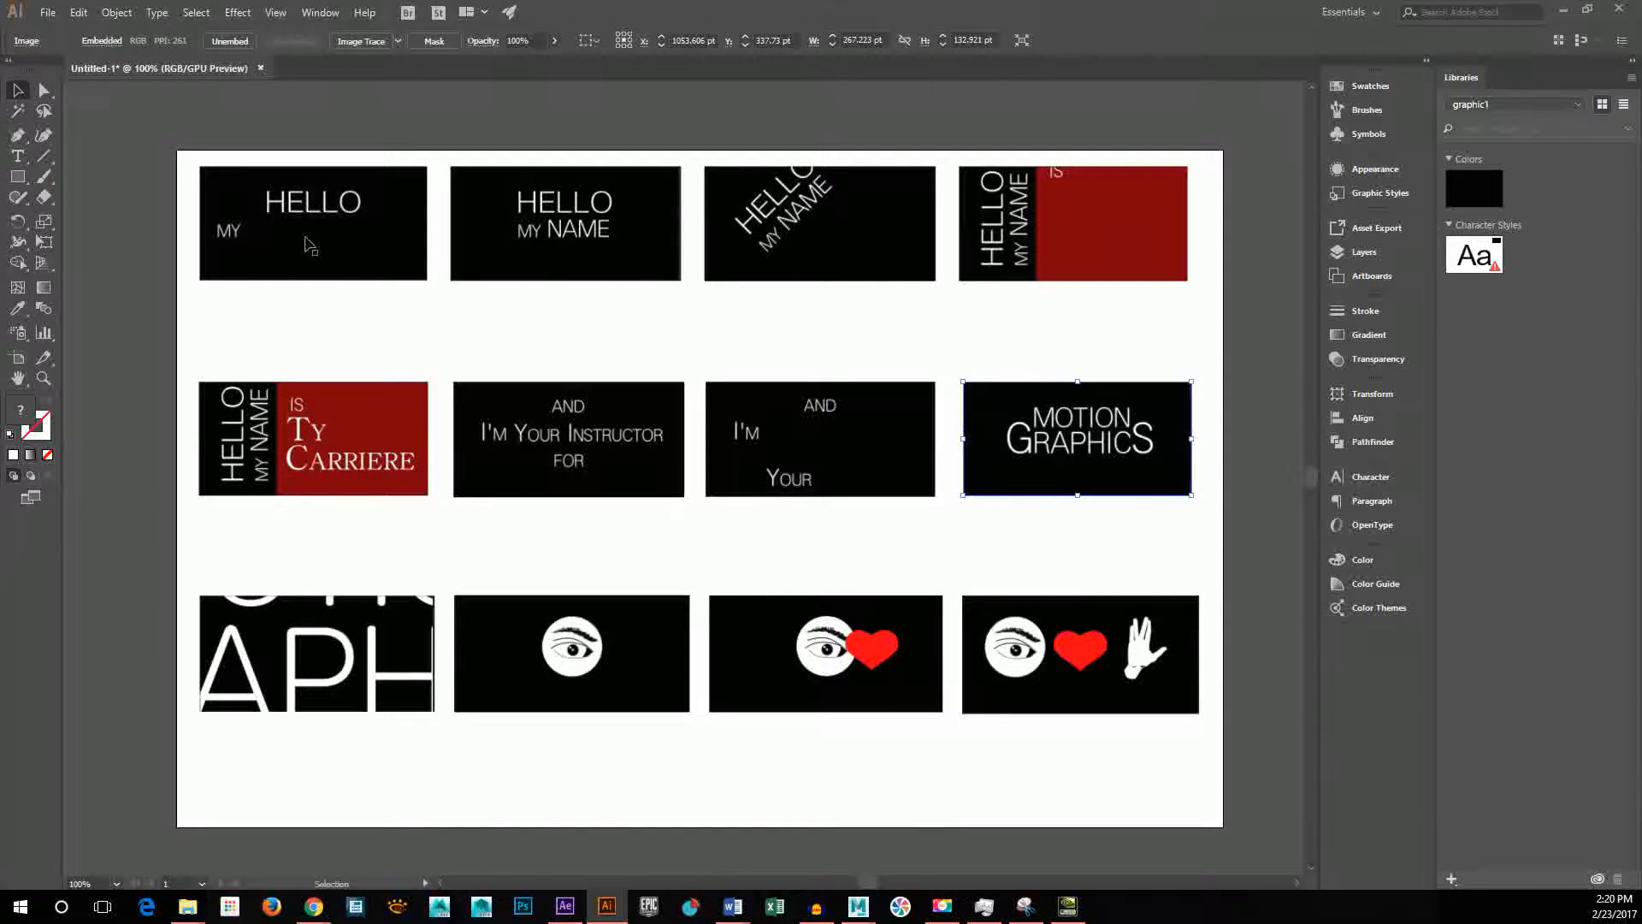
Step: Switch to After Effects and enlarge the composition viewer until the entire black frame fits
{"action": "left_click", "coordinate": [1562, 9]}
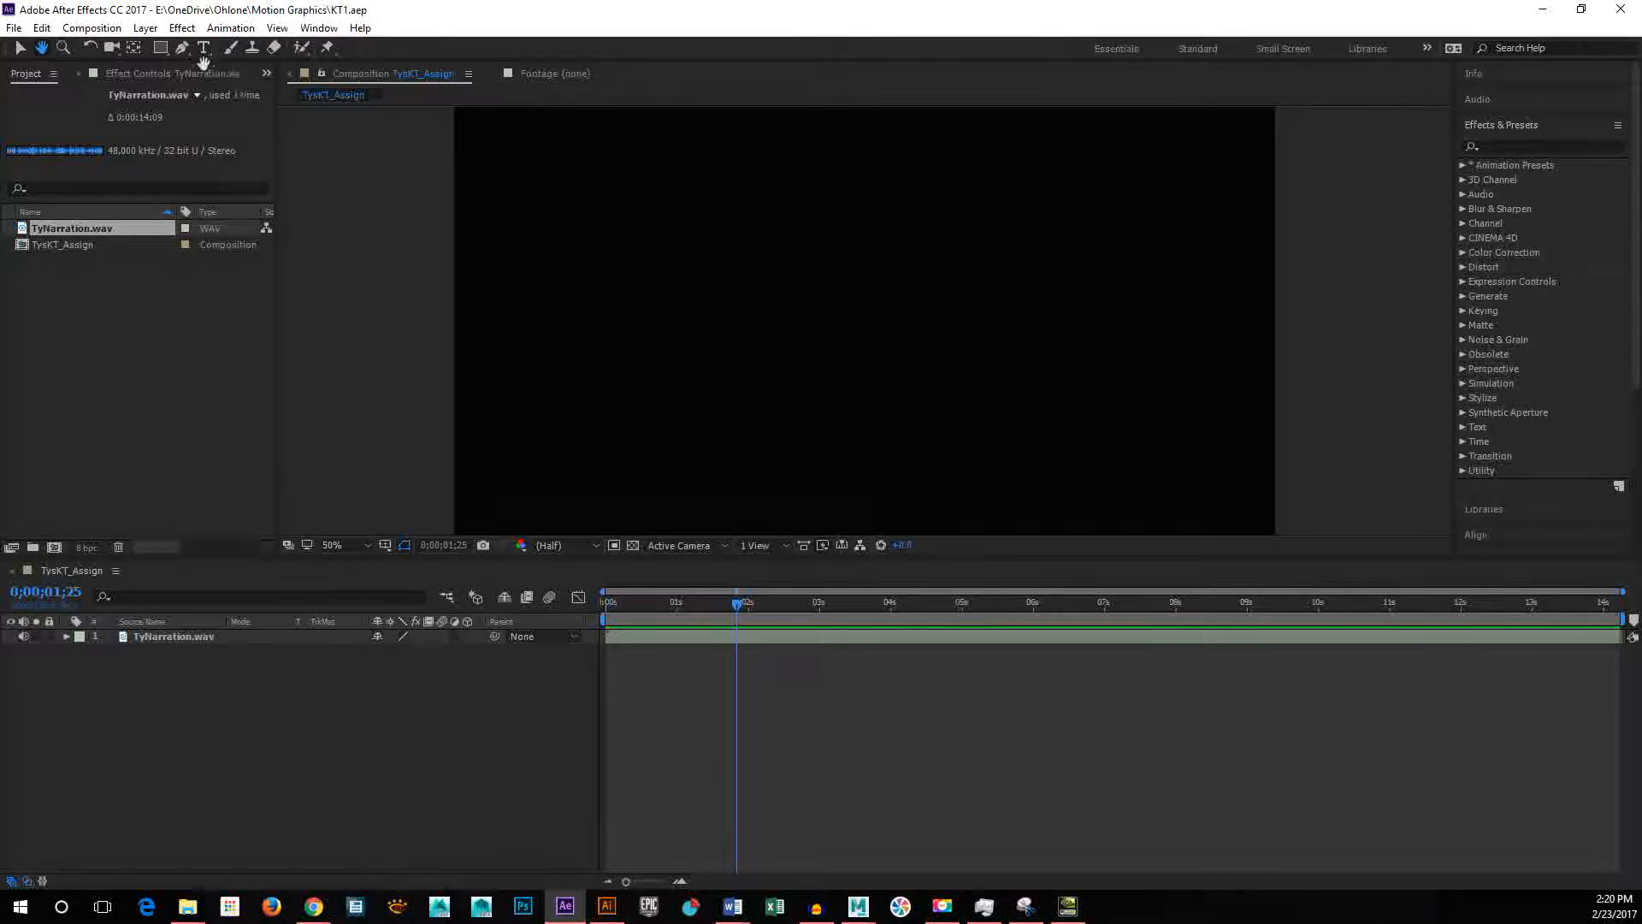
{"action": "left_click", "coordinate": [20, 49]}
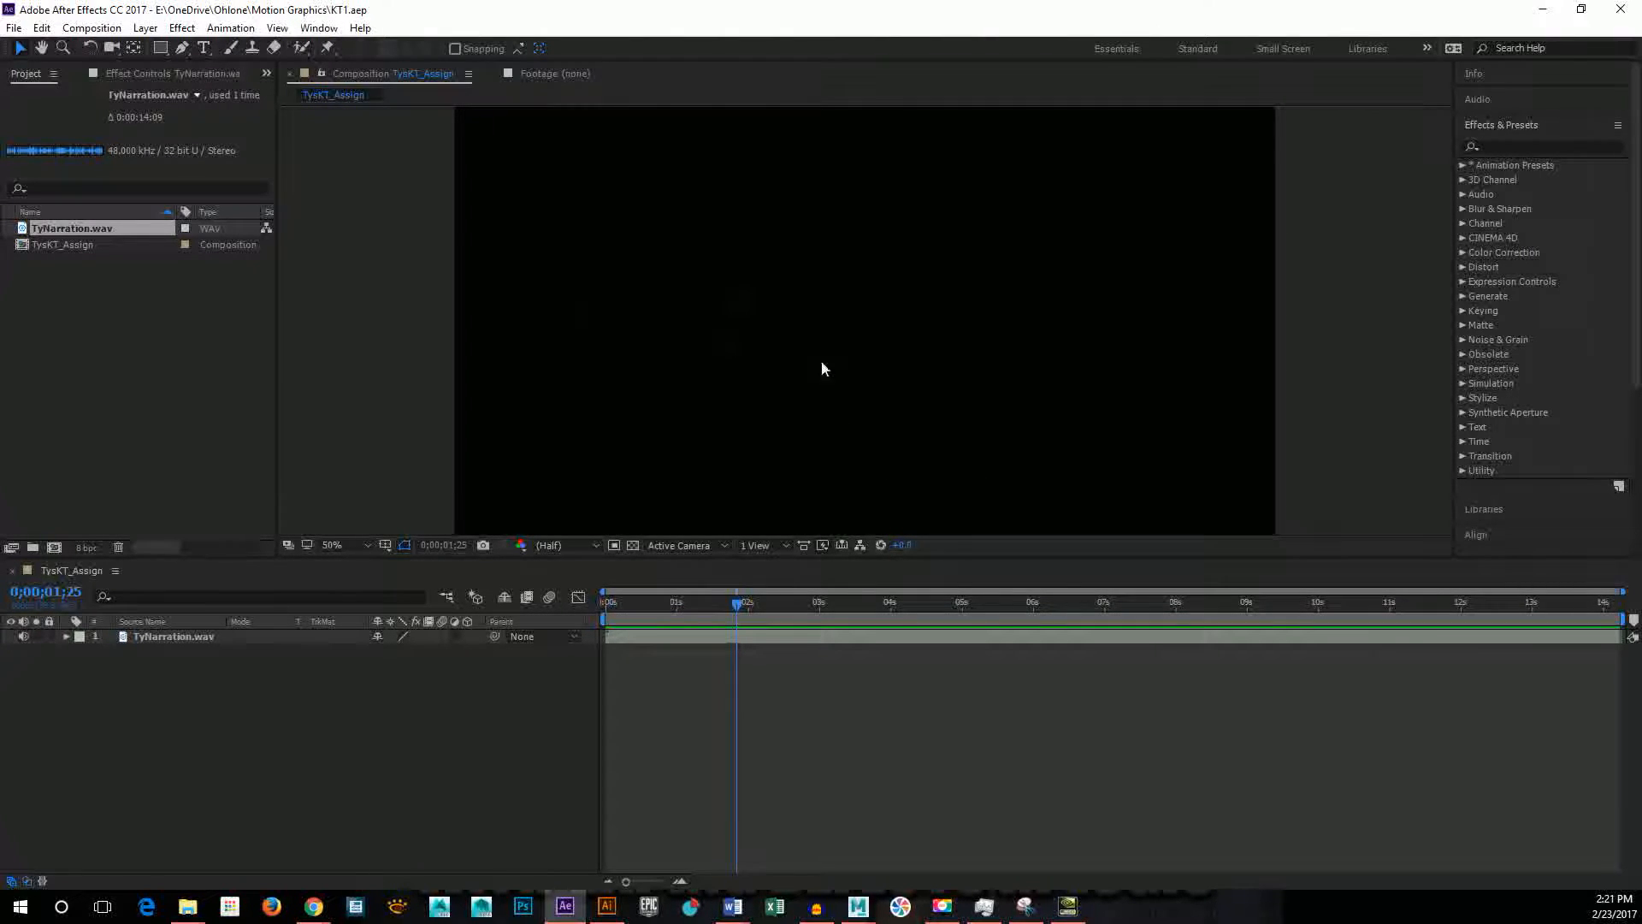
{"action": "left_click", "coordinate": [42, 48]}
{"action": "left_click_drag", "start_coordinate": [729, 180], "coordinate": [834, 248]}
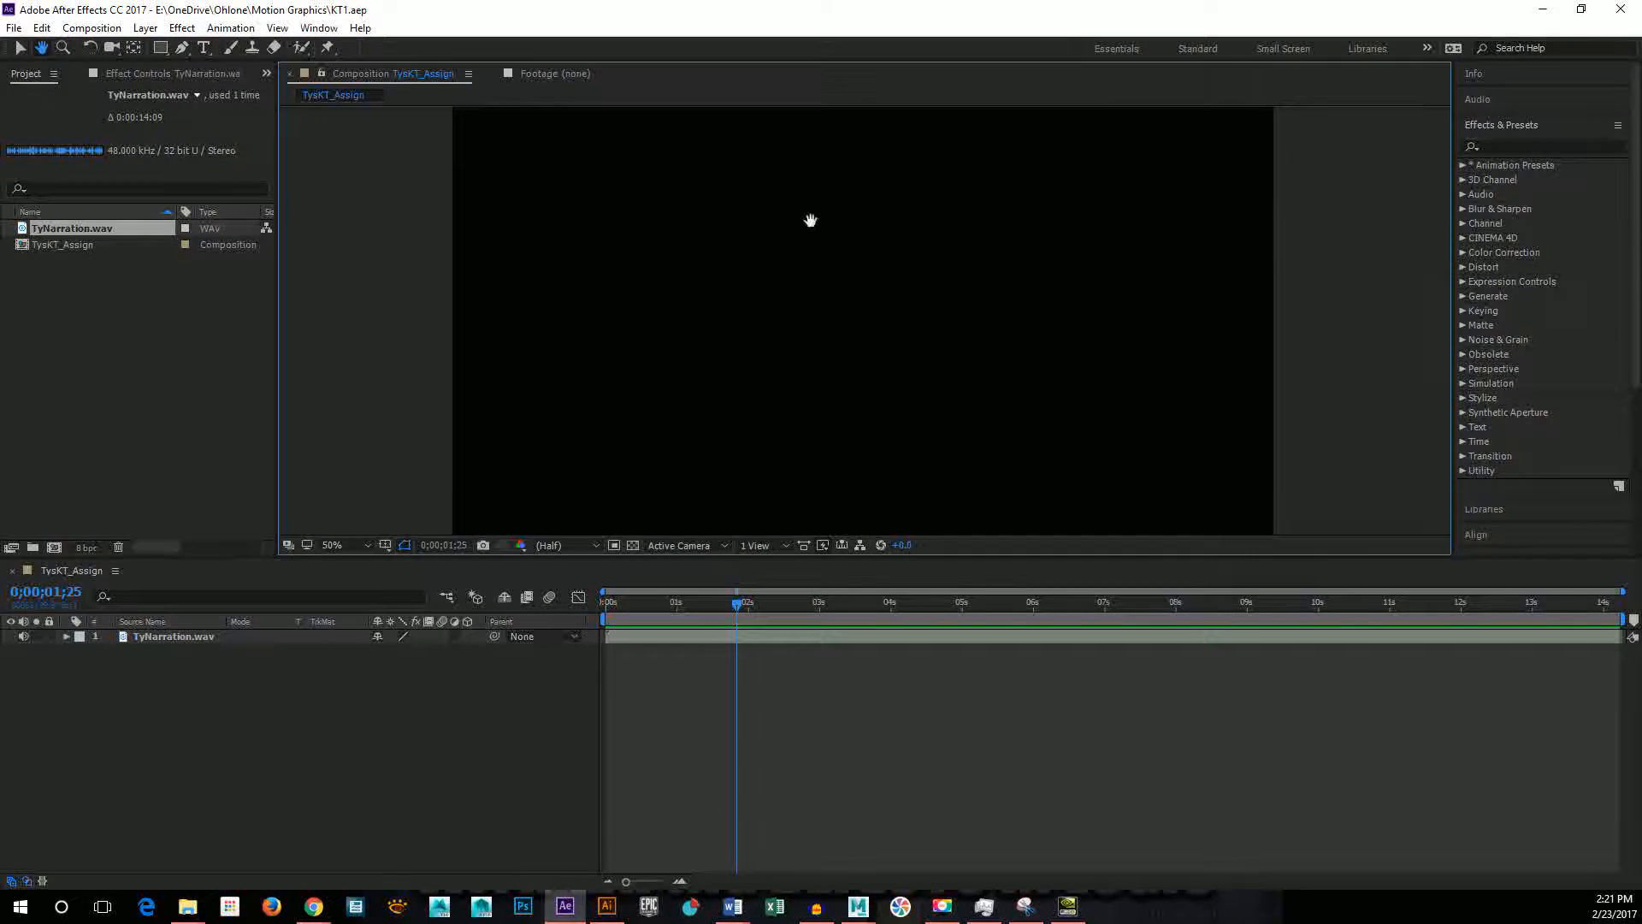
{"action": "left_click_drag", "start_coordinate": [1252, 306], "coordinate": [1010, 300]}
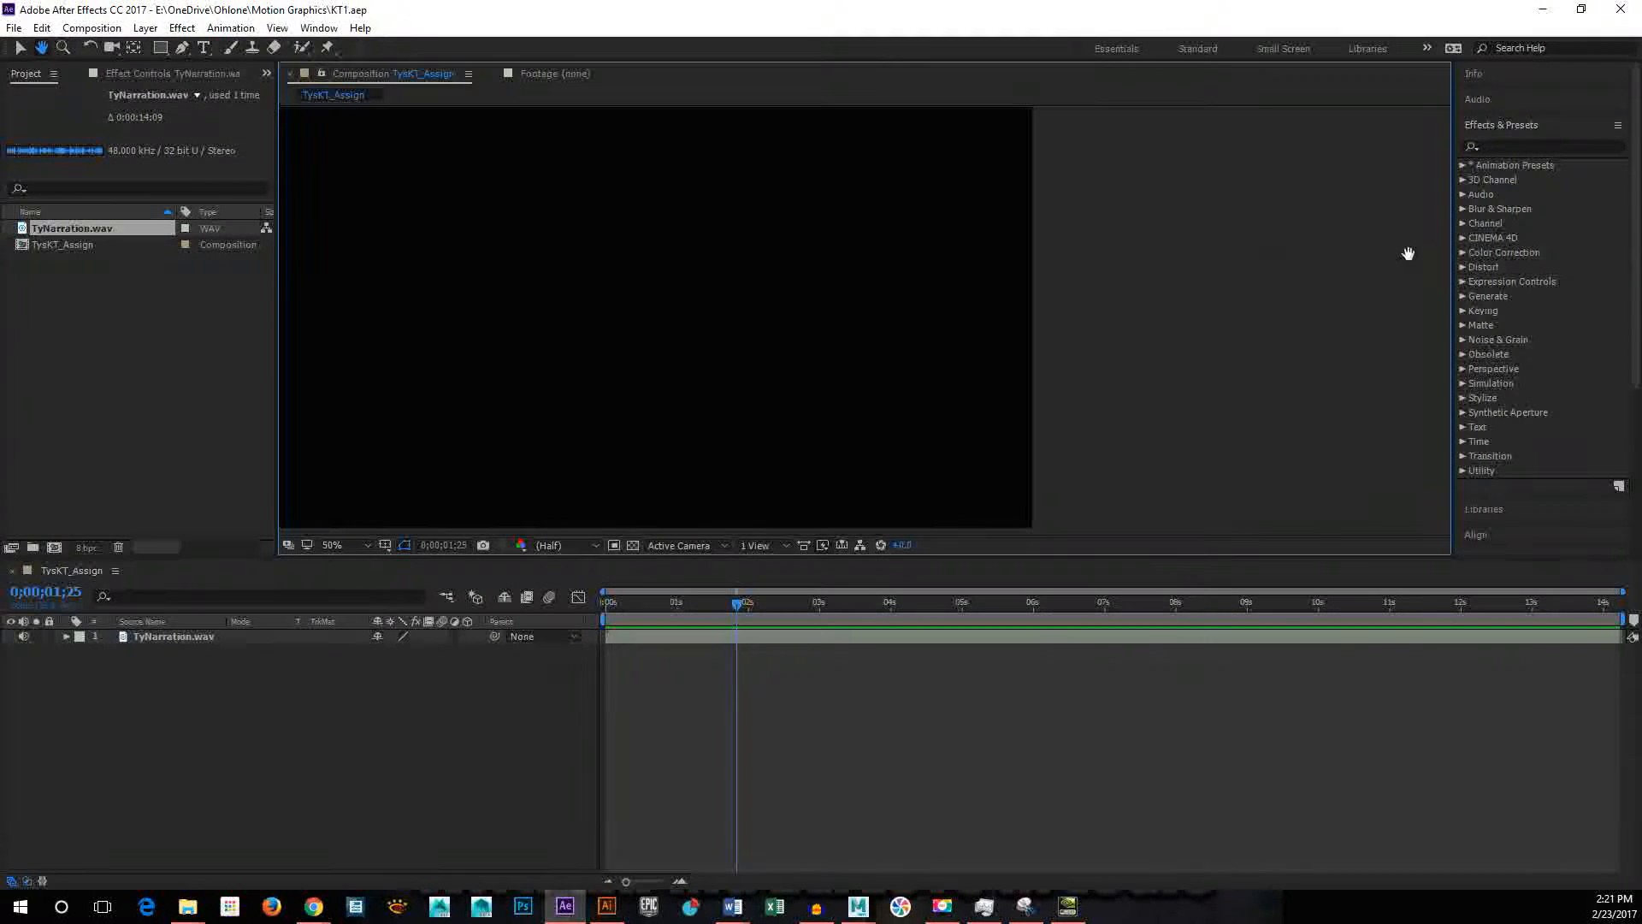
{"action": "left_click_drag", "start_coordinate": [684, 287], "coordinate": [821, 316]}
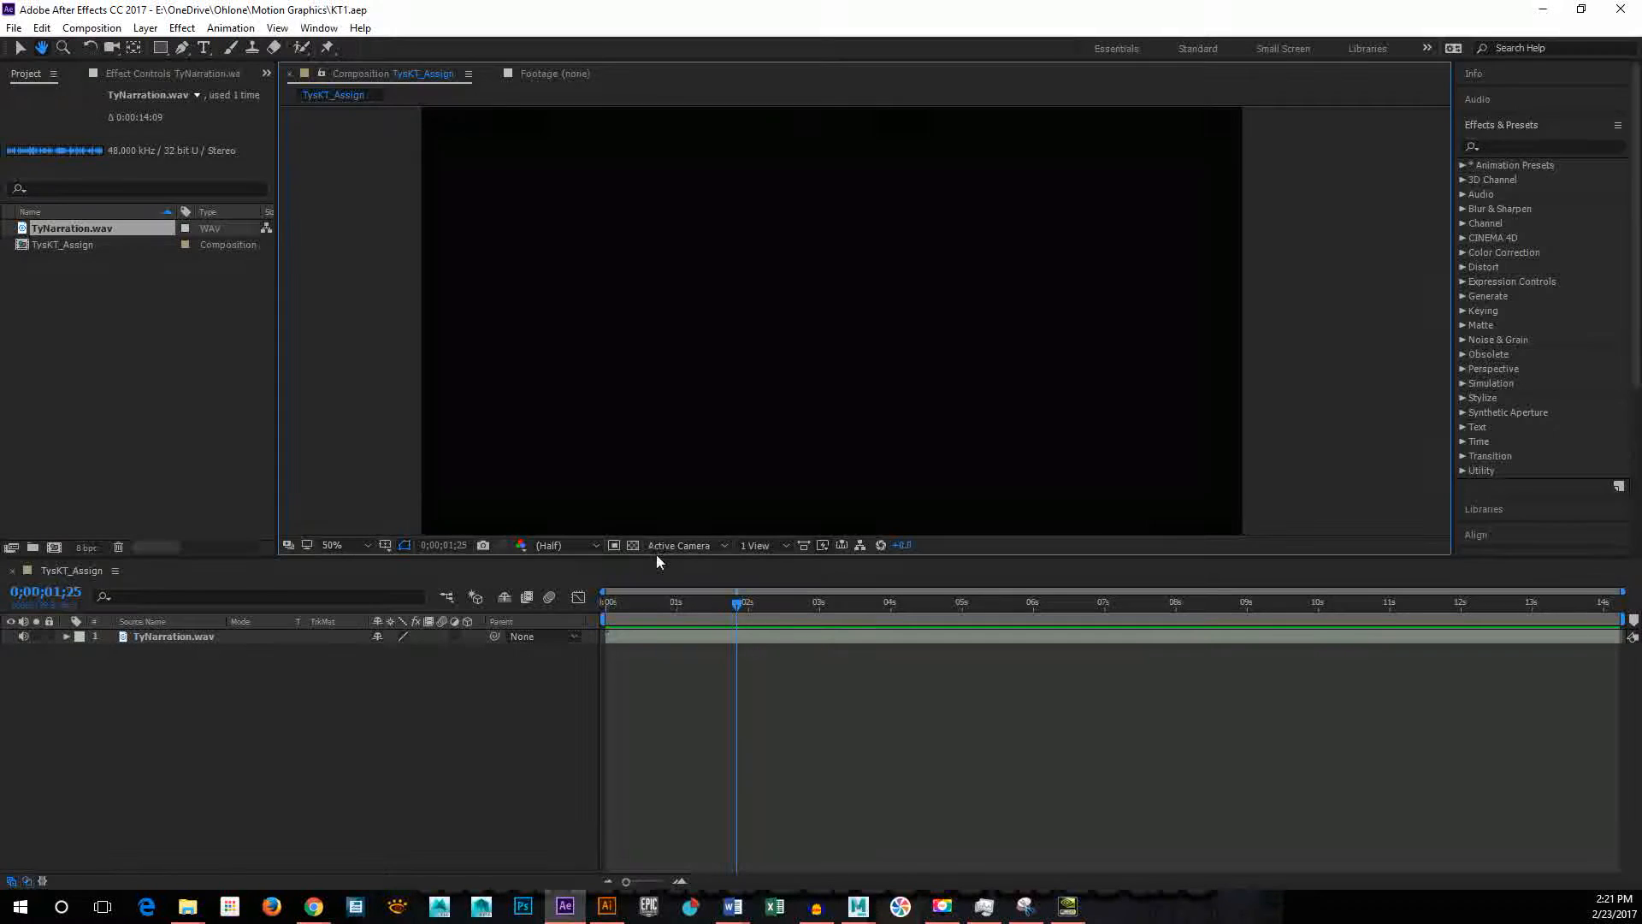
{"action": "left_click_drag", "start_coordinate": [658, 558], "coordinate": [654, 628]}
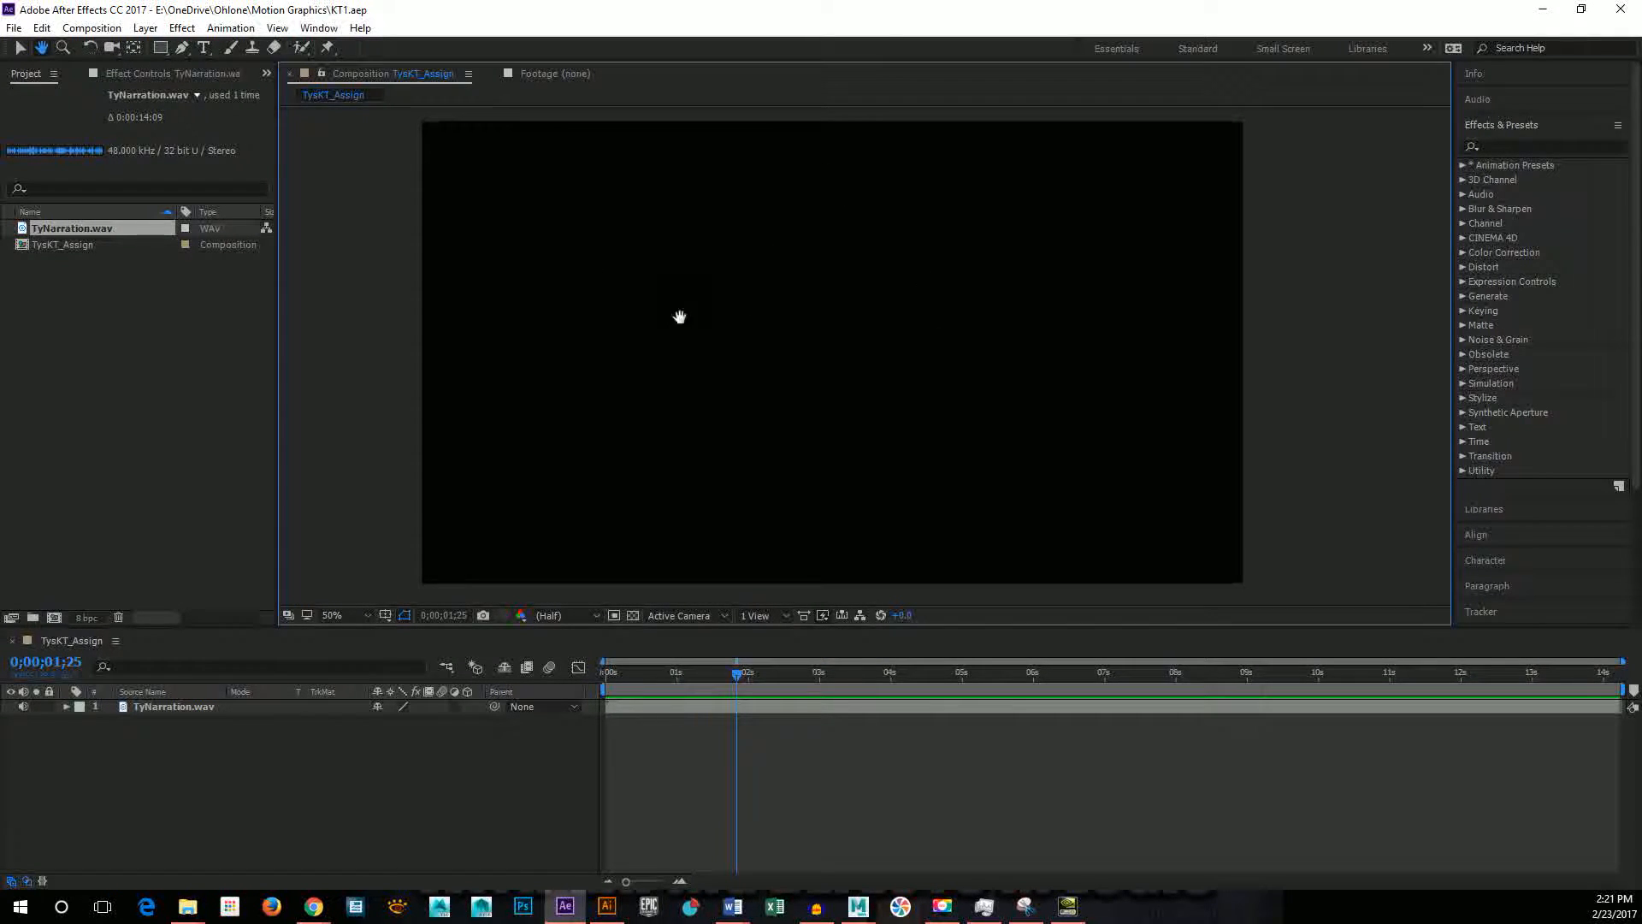
Step: Add a horizontal text layer reading HELLO in the upper middle of the composition and nudge it slightly downward
{"action": "left_click", "coordinate": [205, 48]}
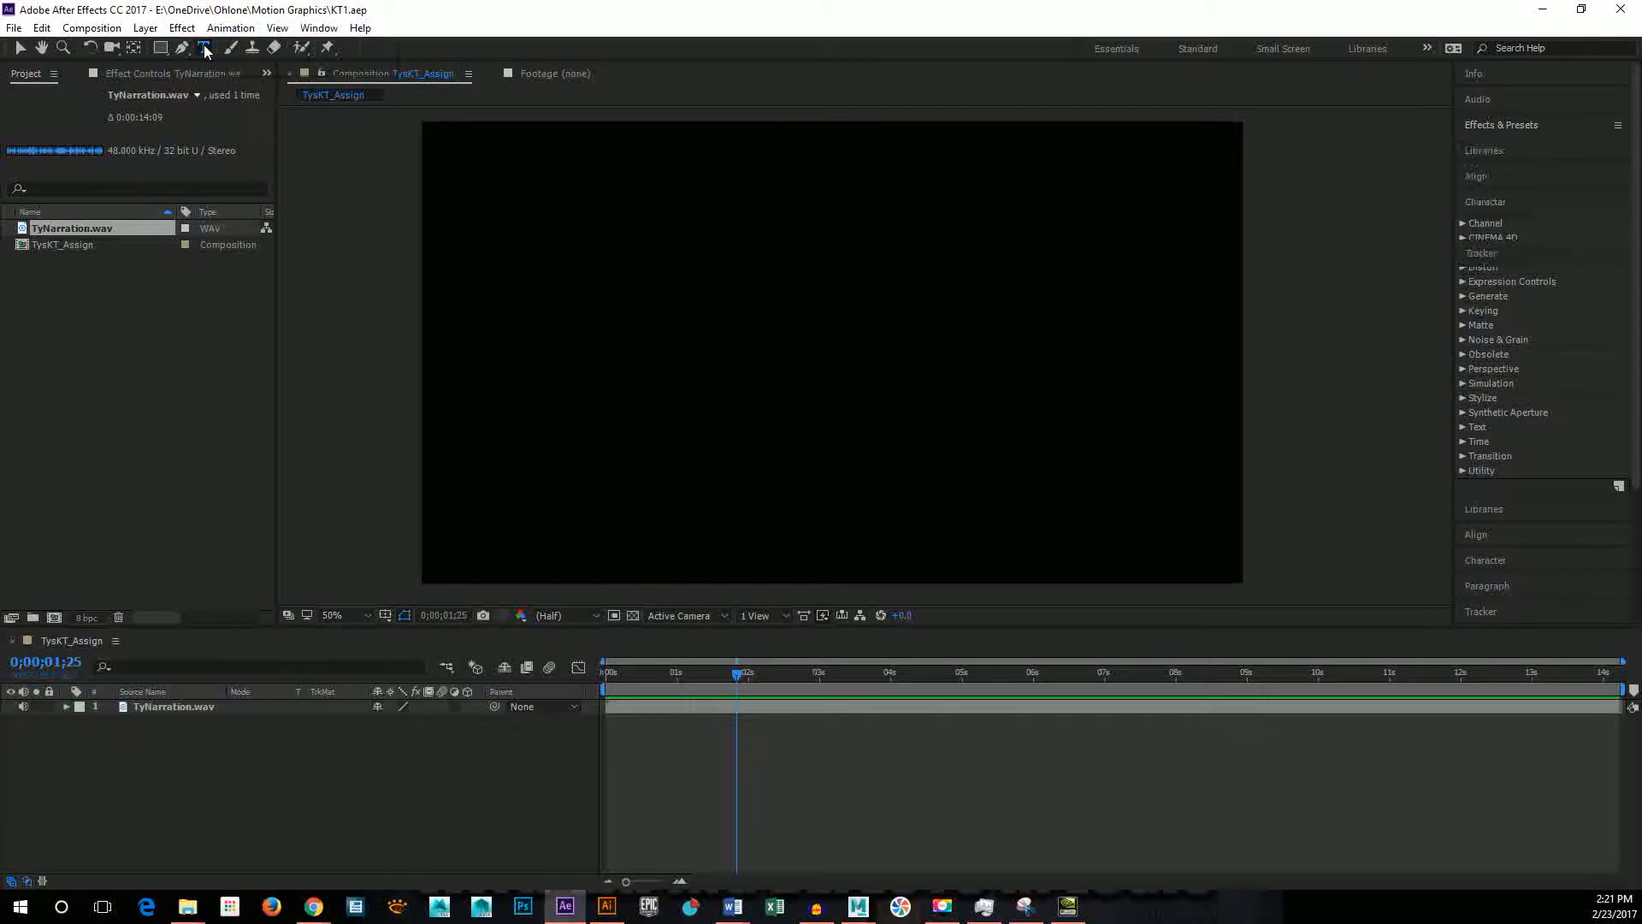
{"action": "left_click_drag", "start_coordinate": [208, 56], "coordinate": [248, 46]}
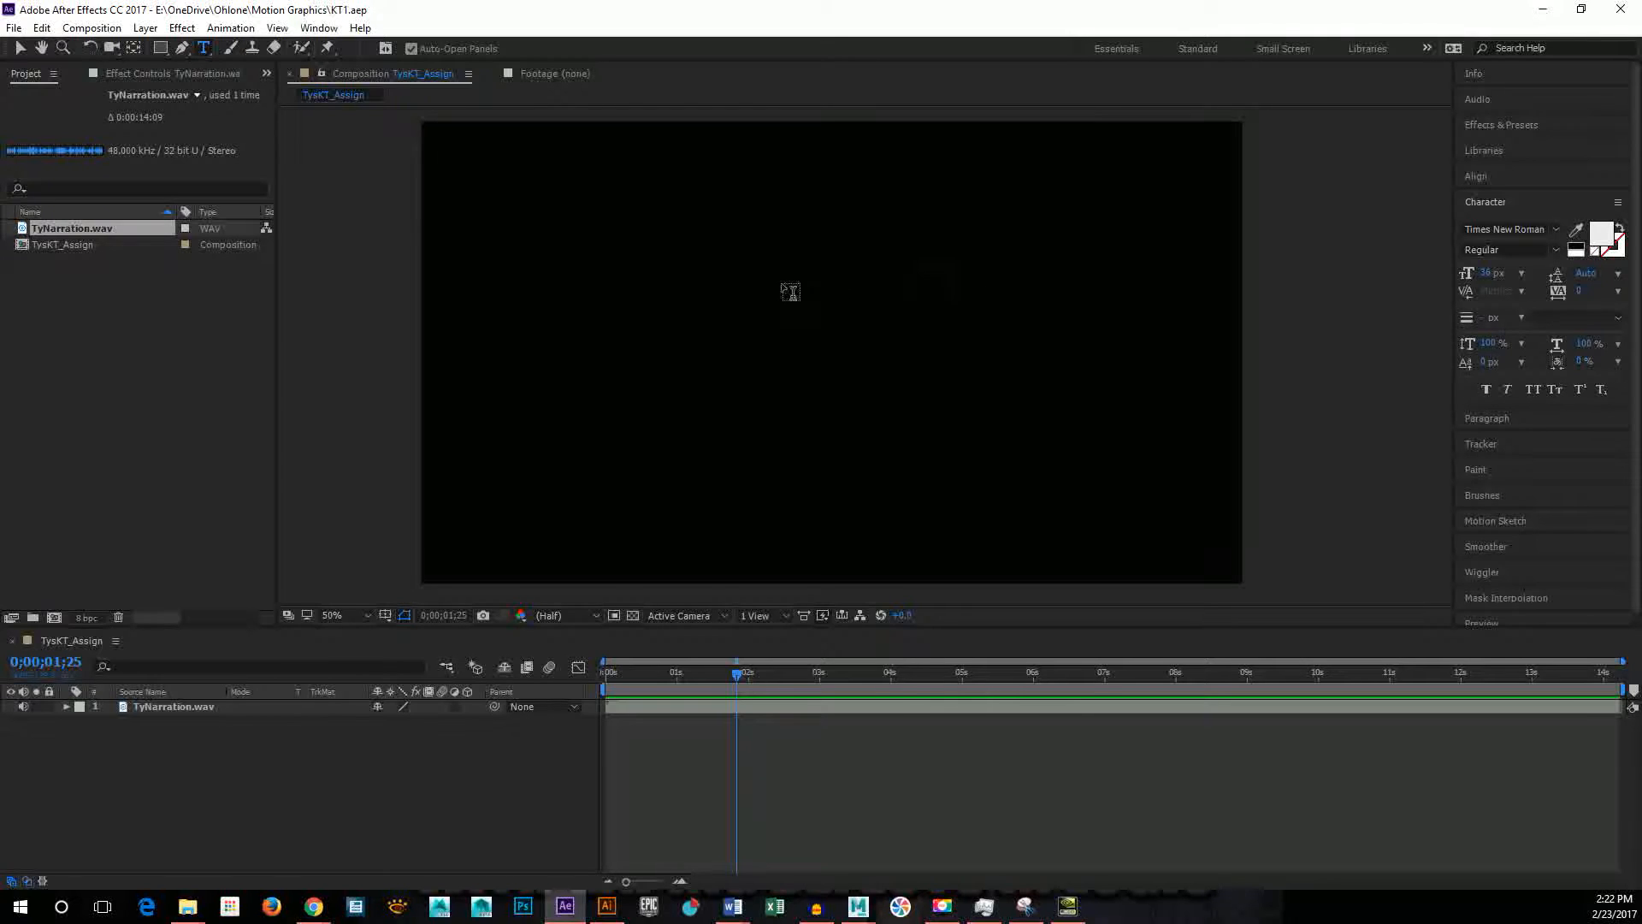
{"action": "left_click", "coordinate": [809, 287]}
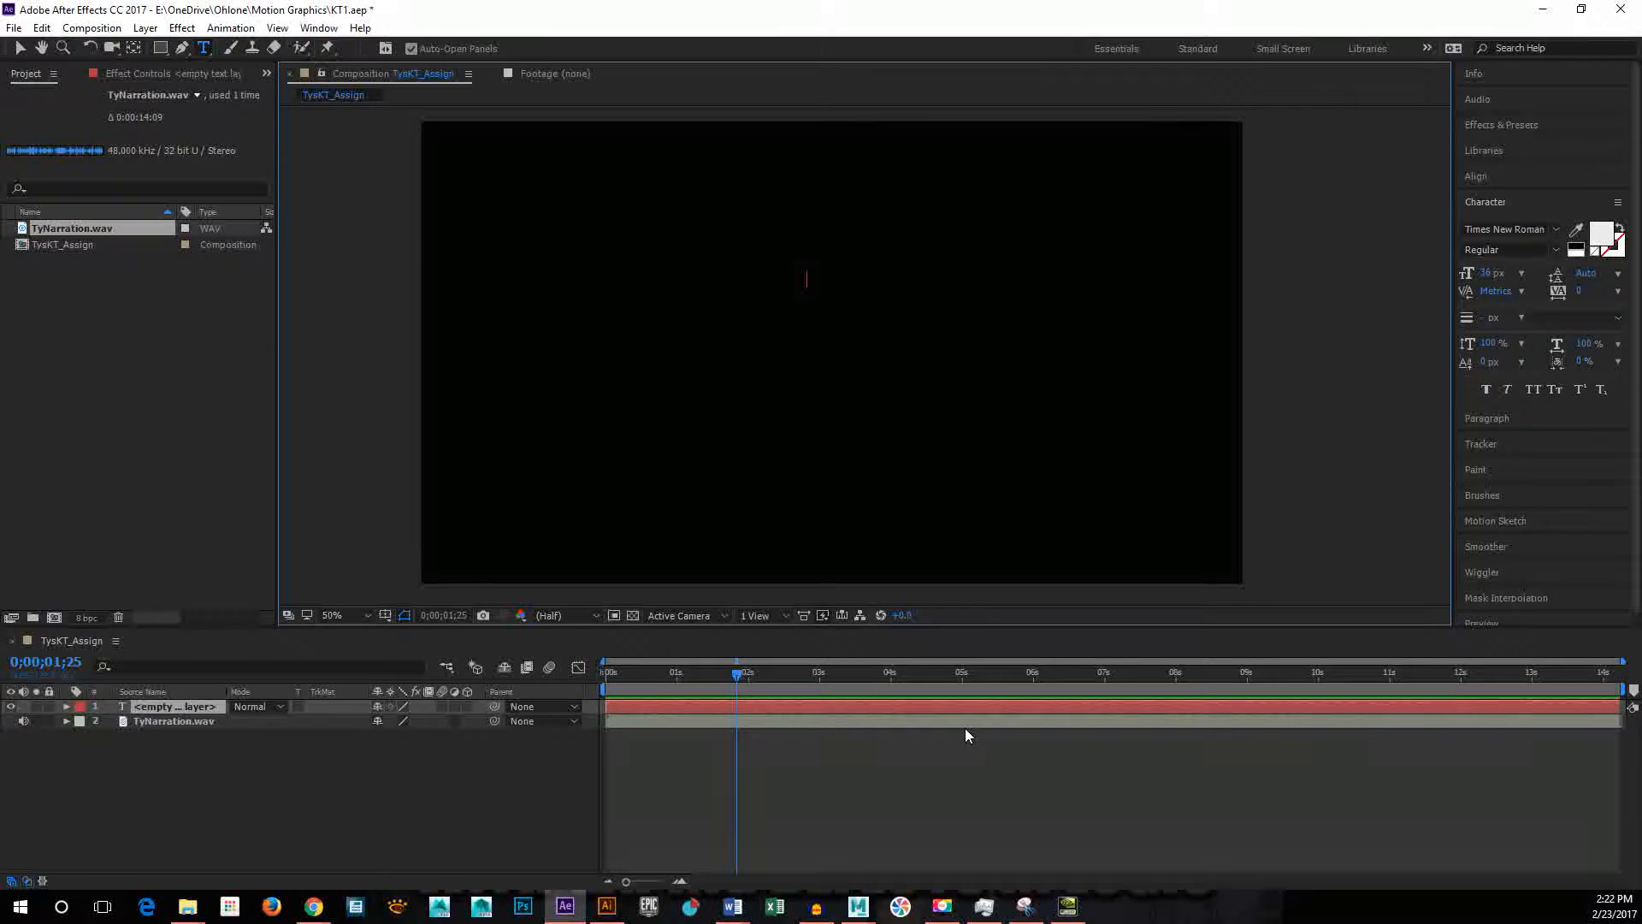
{"action": "key", "text": "shift+h"}
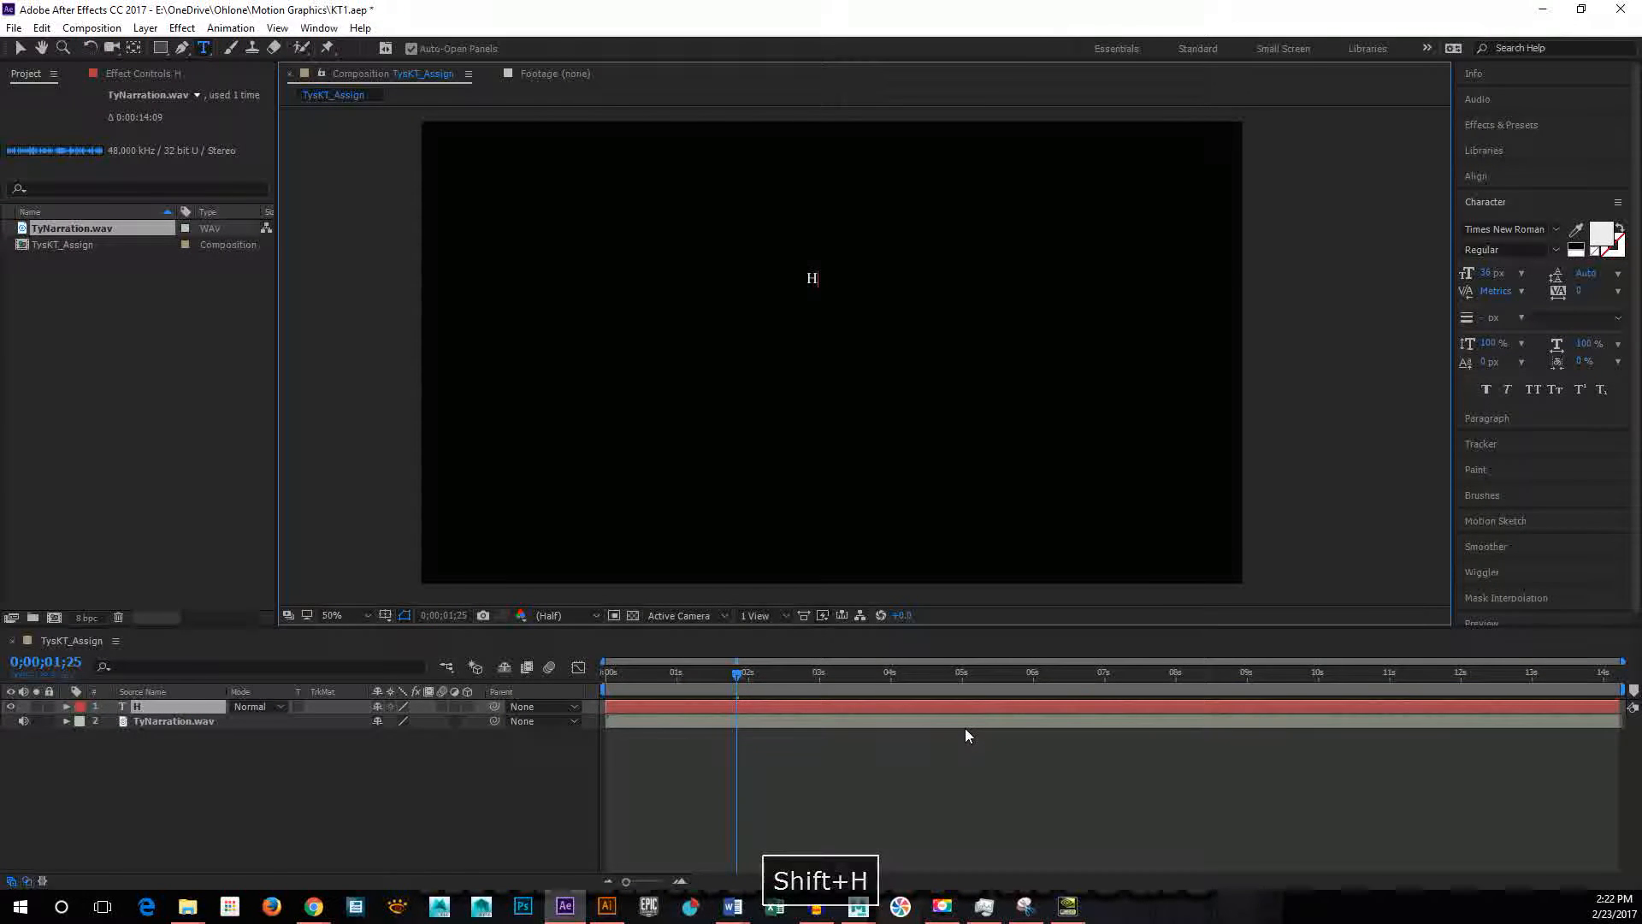
{"action": "type", "text": "ELLO"}
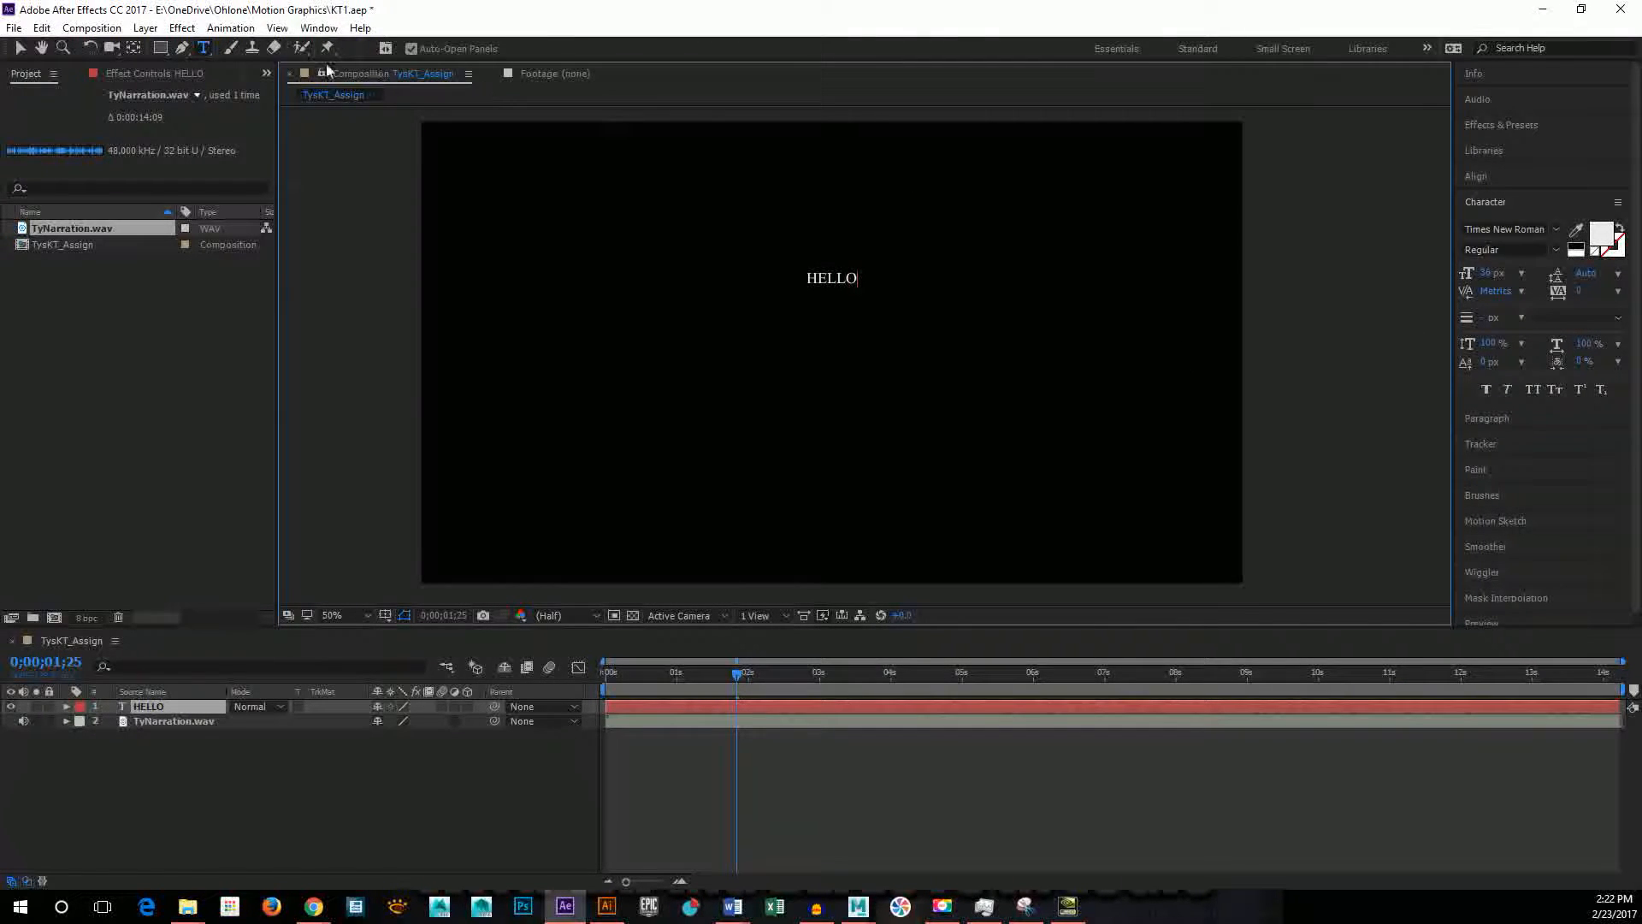
{"action": "left_click", "coordinate": [20, 49]}
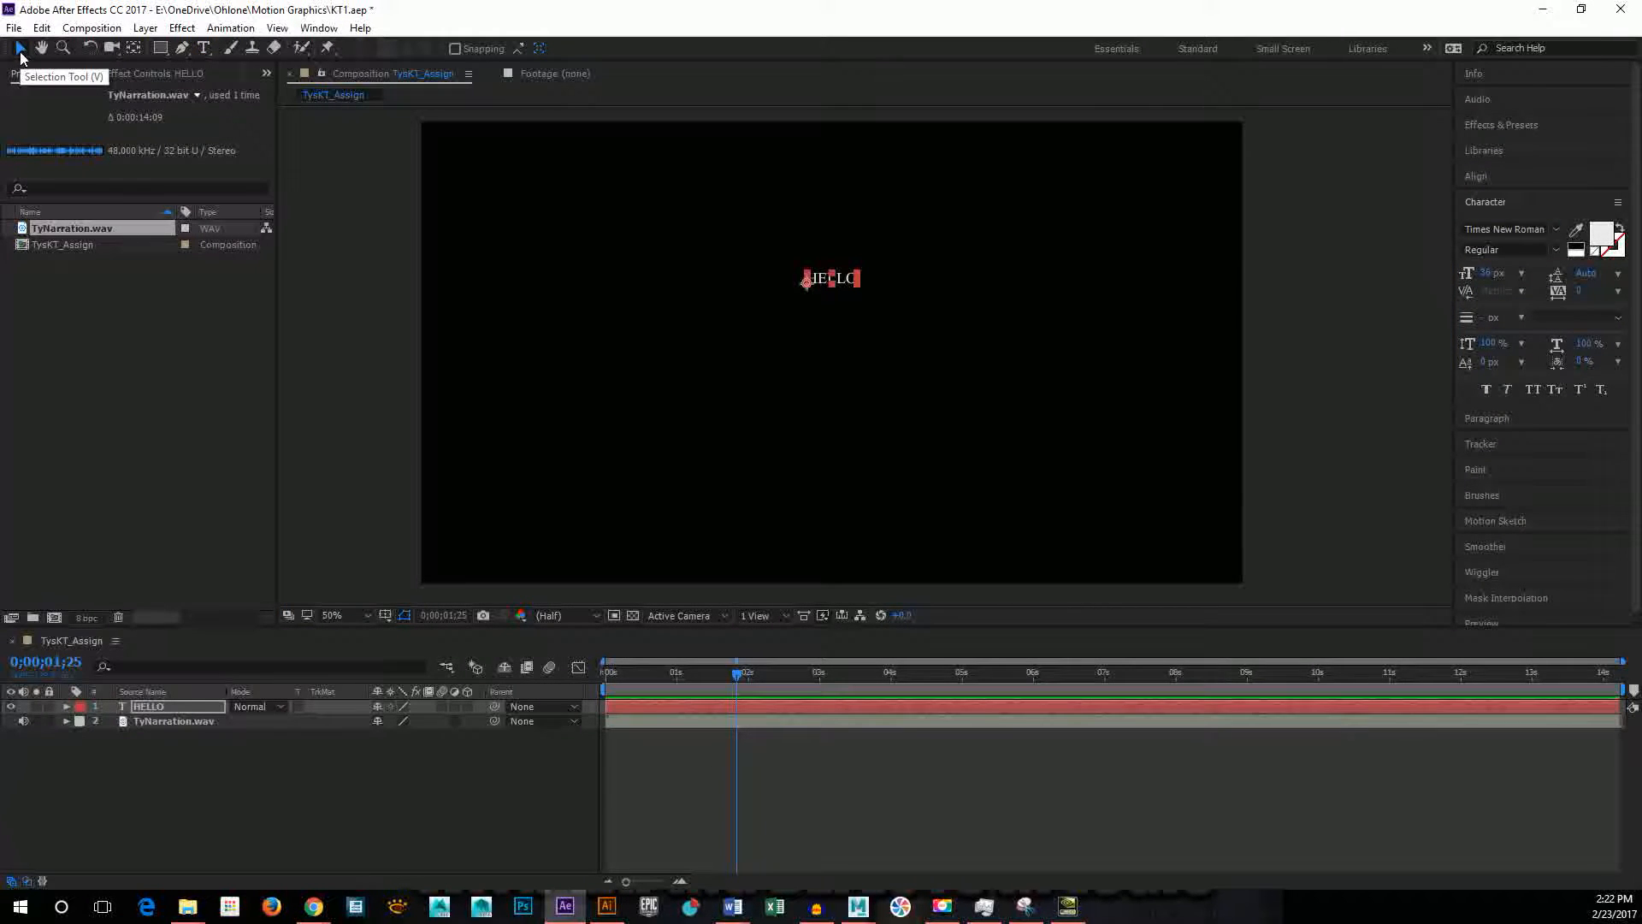
{"action": "left_click_drag", "start_coordinate": [809, 291], "coordinate": [818, 307]}
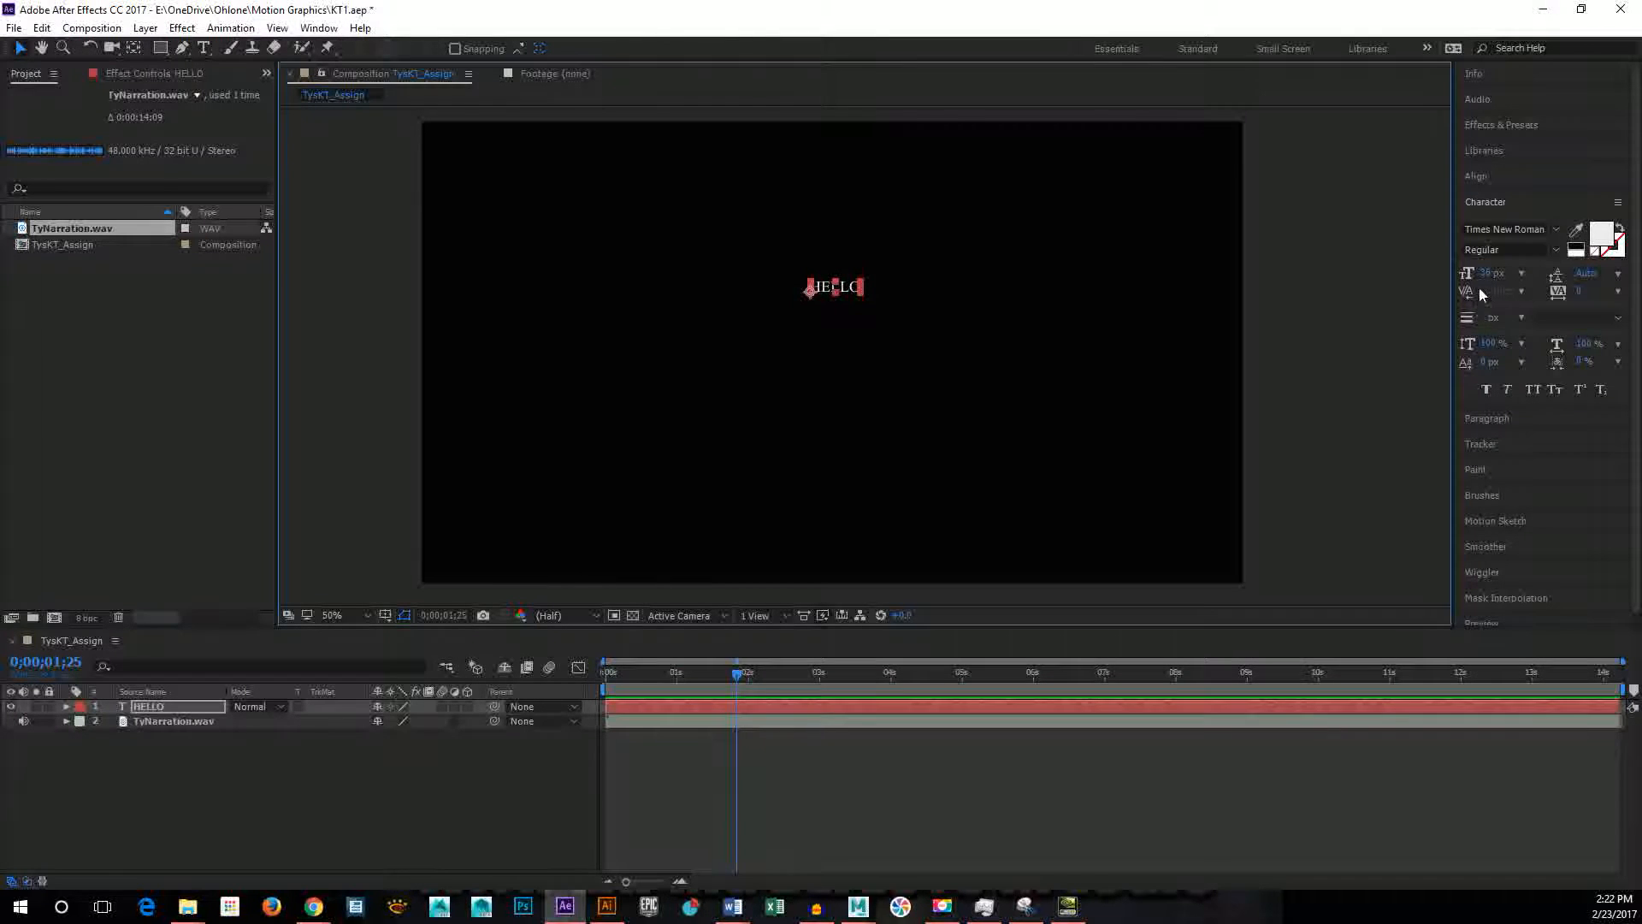
Step: Set the HELLO text's font size to 200 px and center-align its paragraph
{"action": "left_click", "coordinate": [1520, 274]}
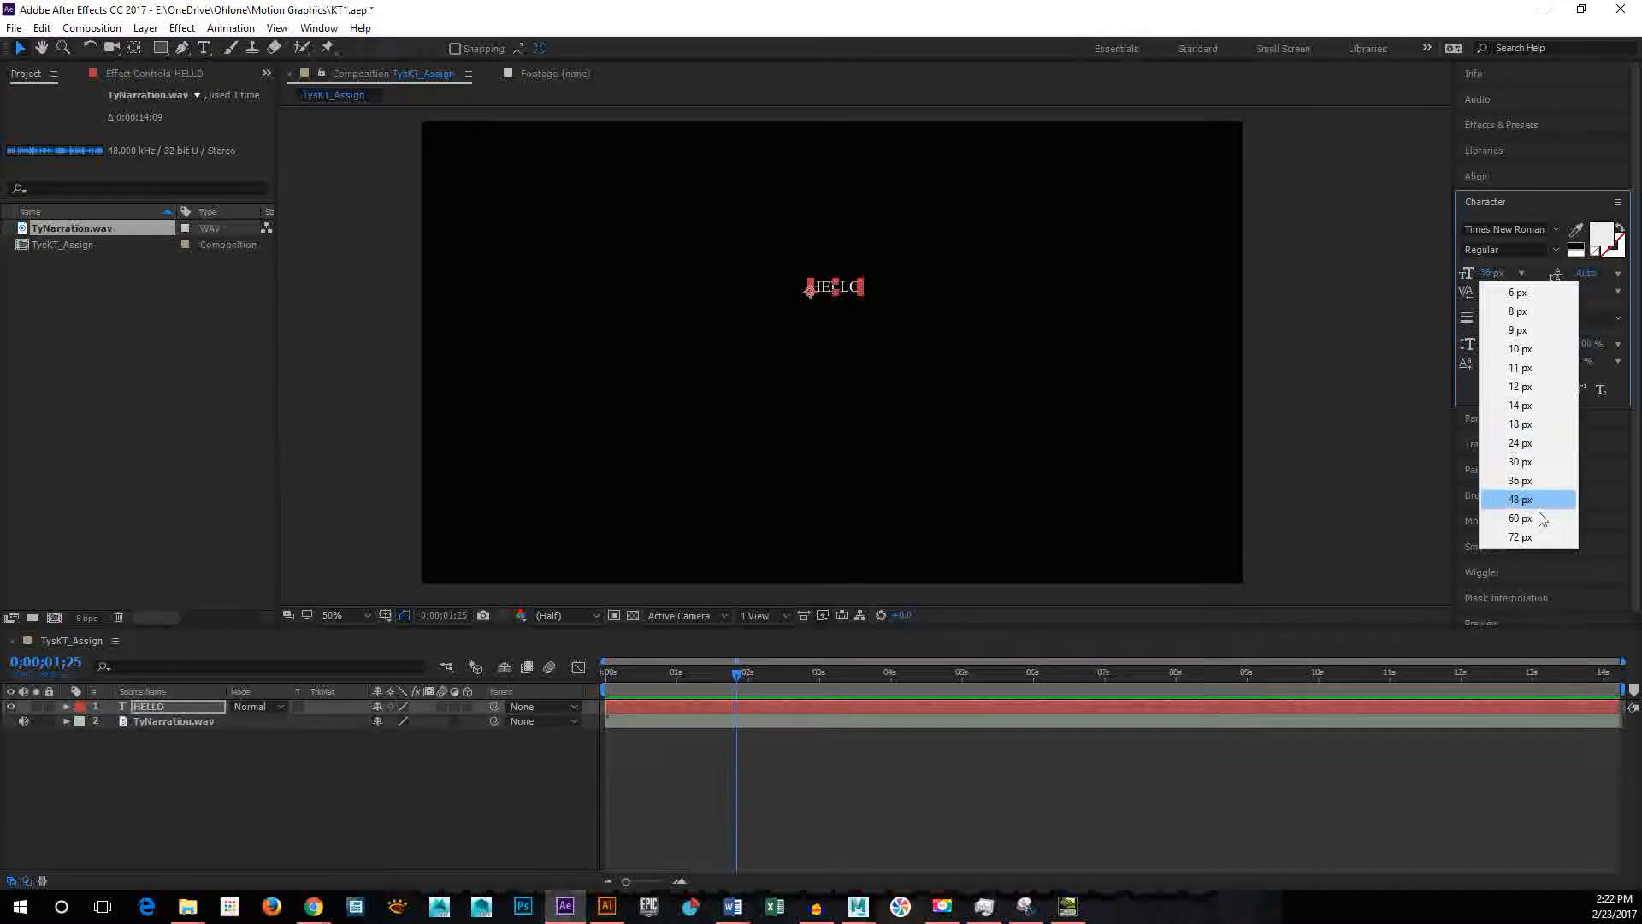
{"action": "left_click", "coordinate": [1539, 518]}
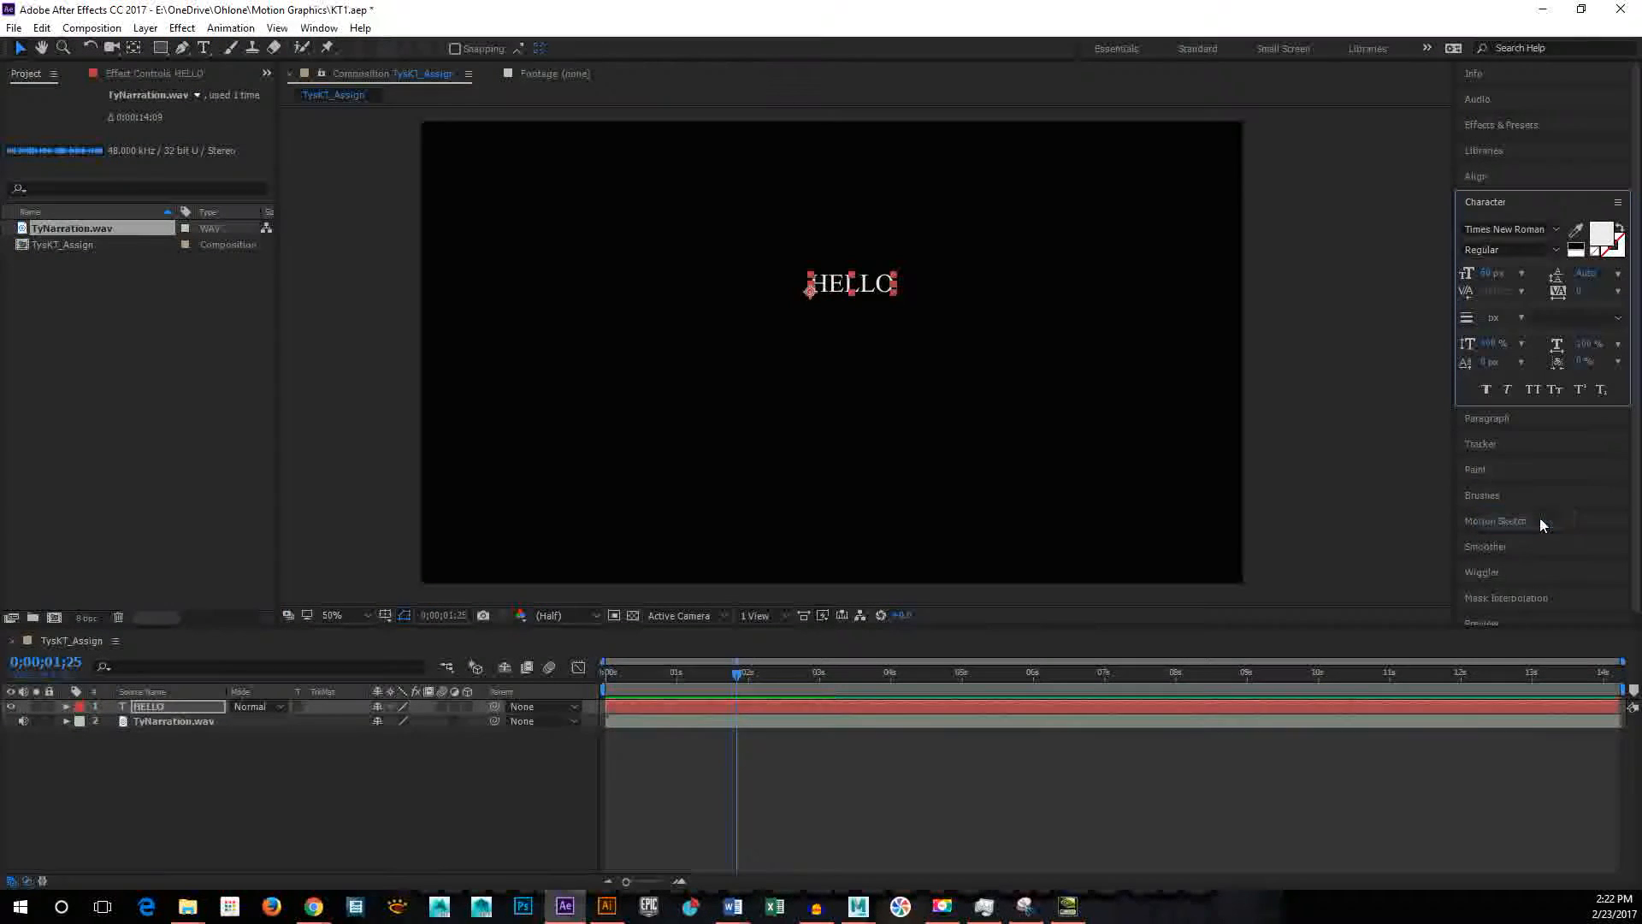
{"action": "left_click", "coordinate": [1489, 273]}
{"action": "type", "text": "200"}
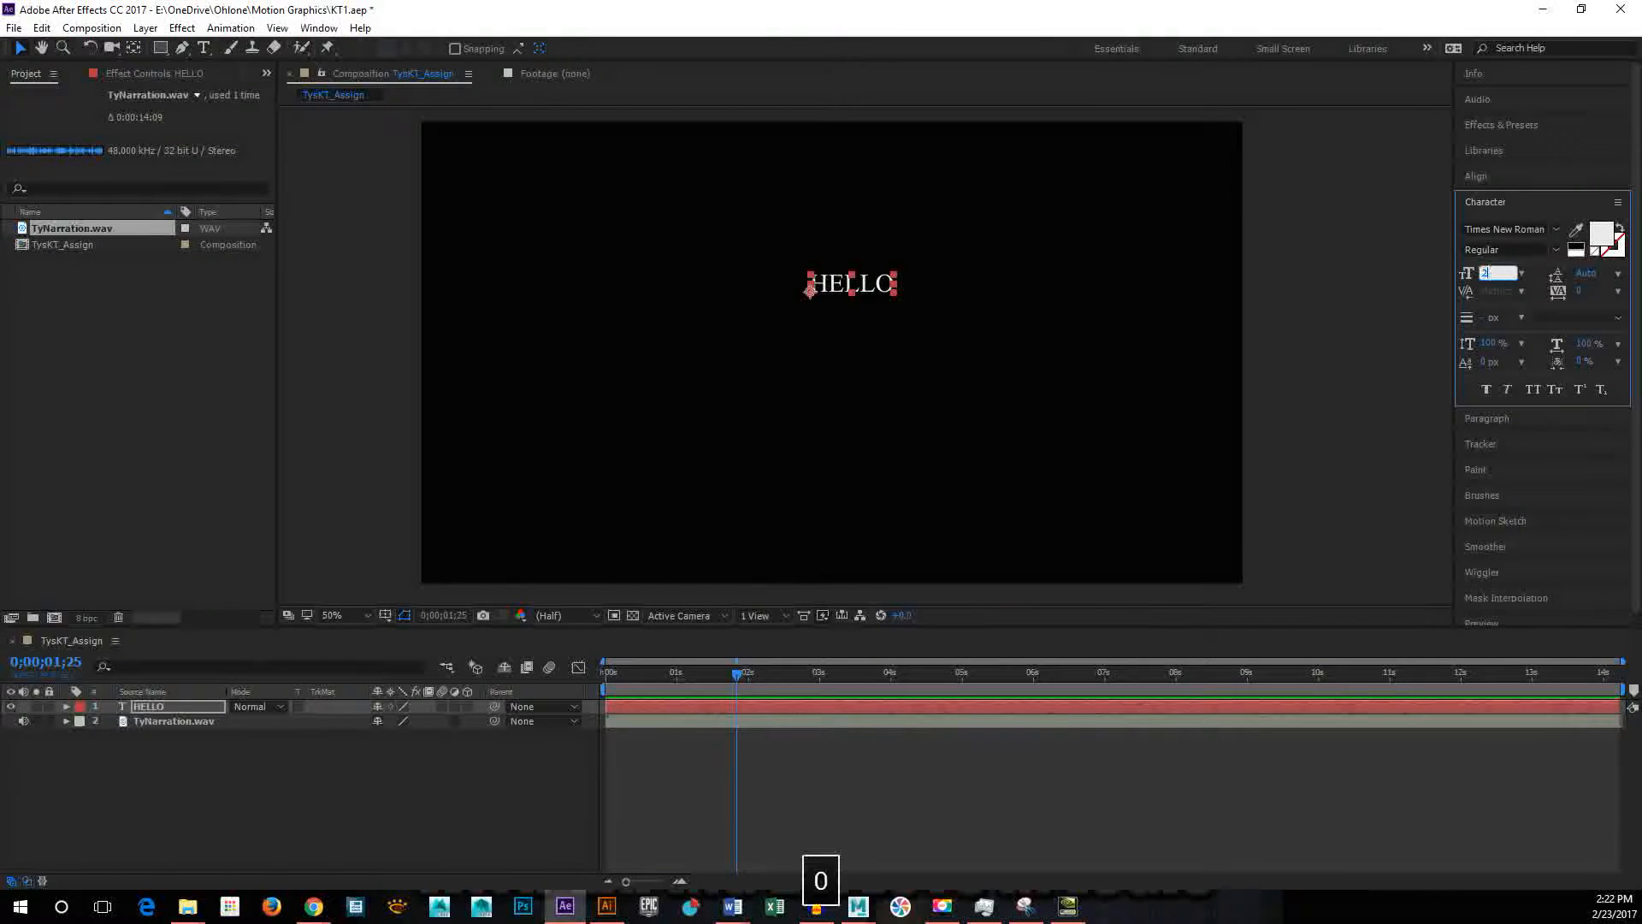
{"action": "key", "text": "Return"}
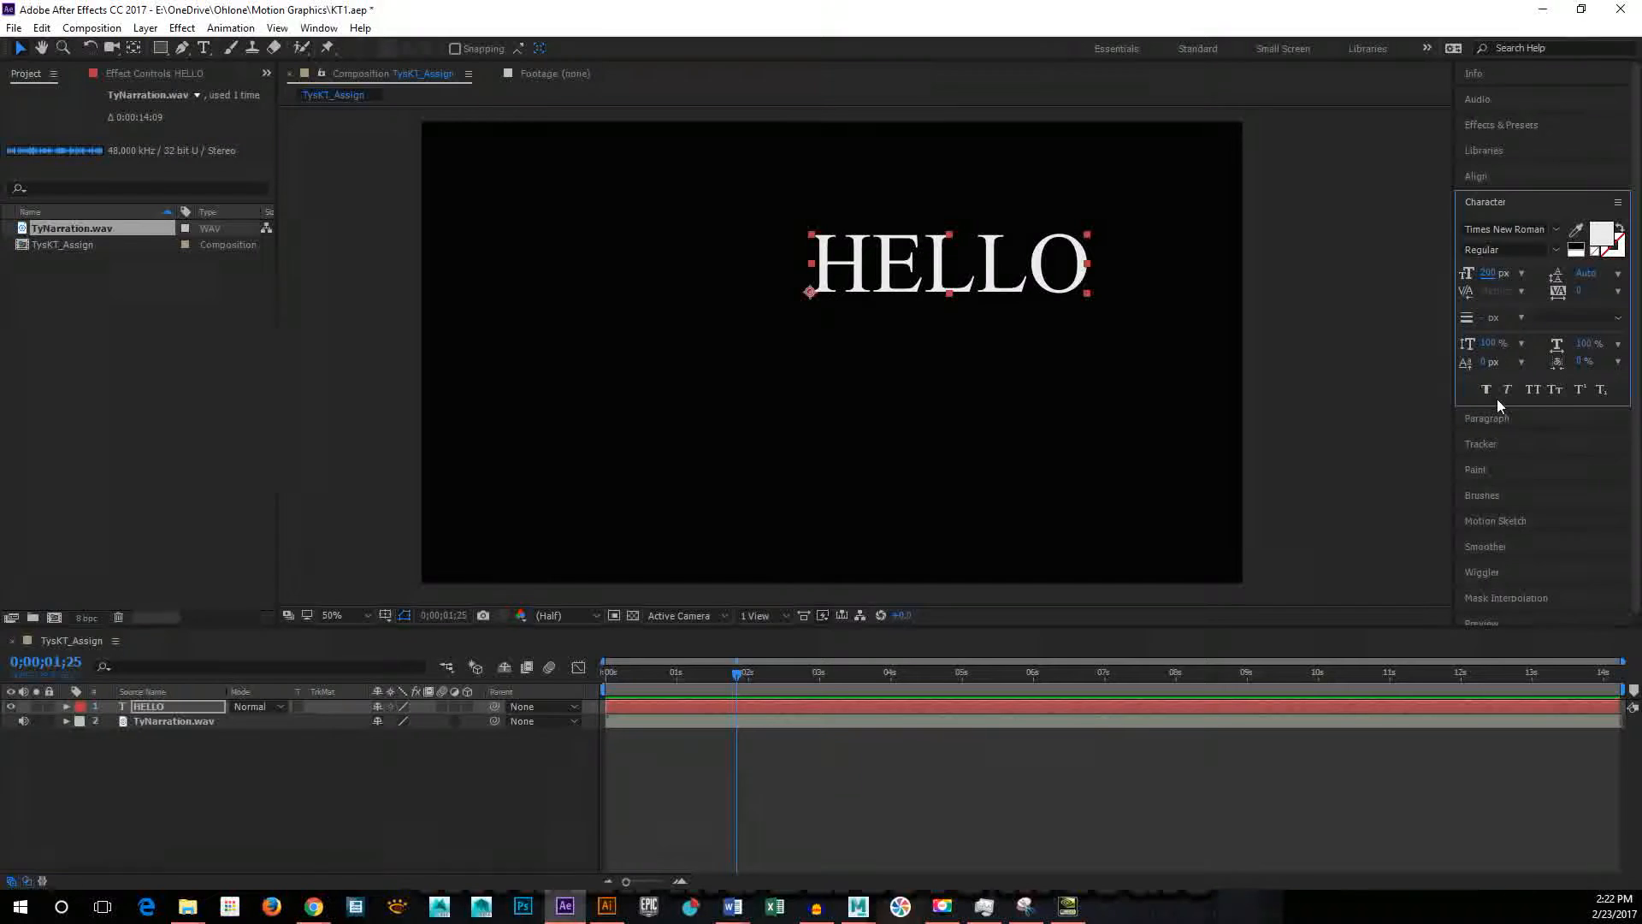
{"action": "left_click", "coordinate": [1497, 420]}
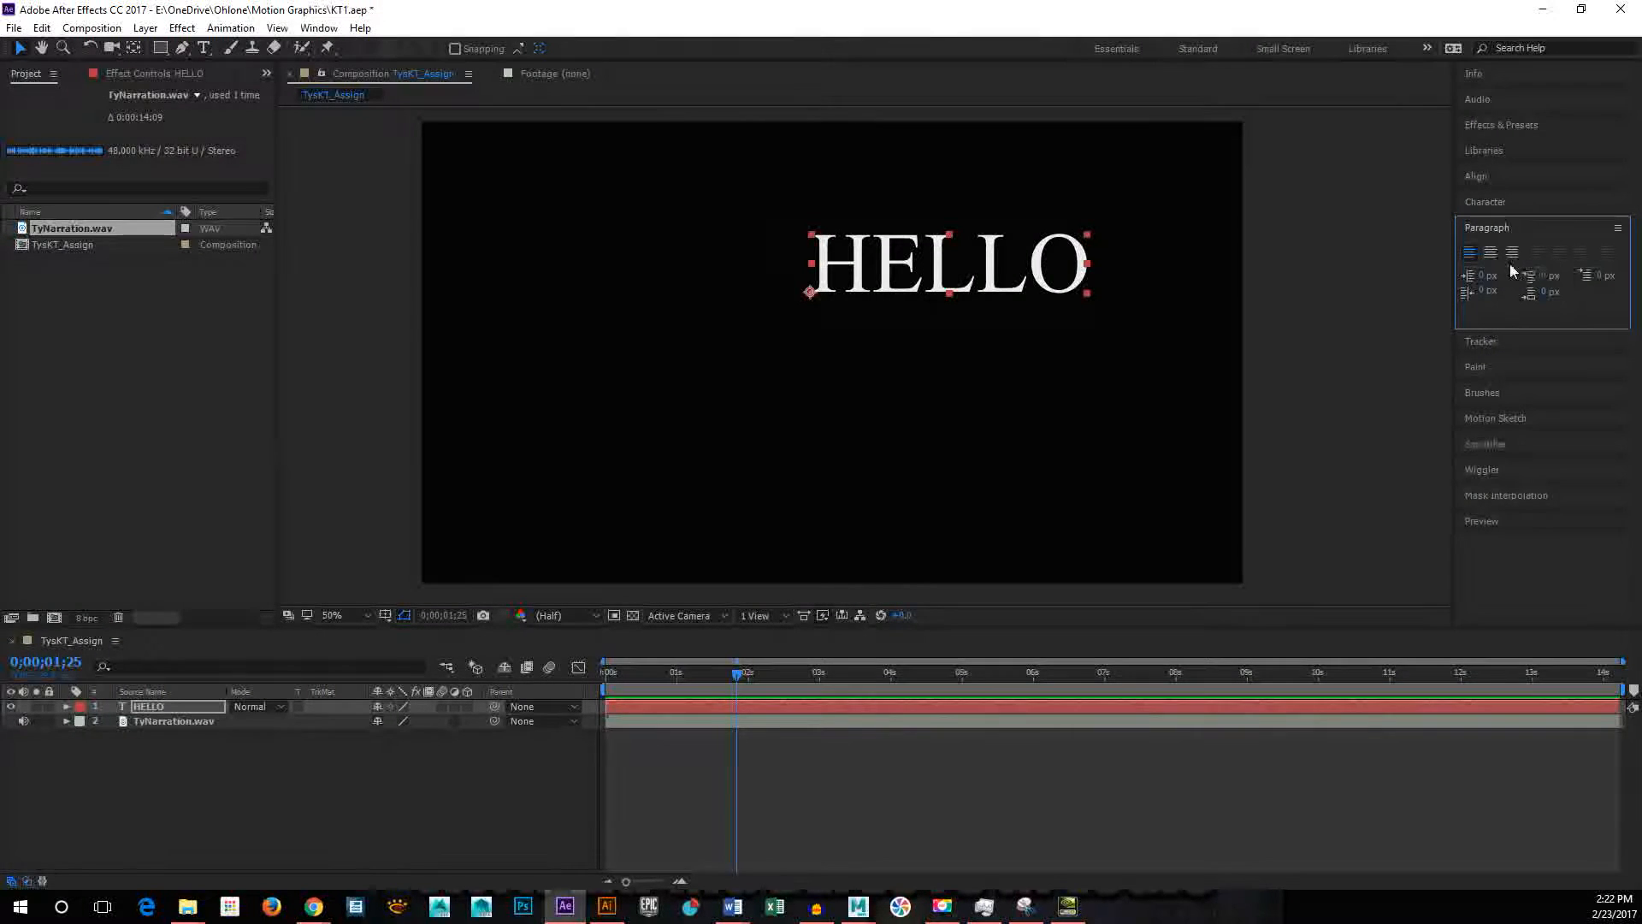
{"action": "left_click", "coordinate": [1491, 252]}
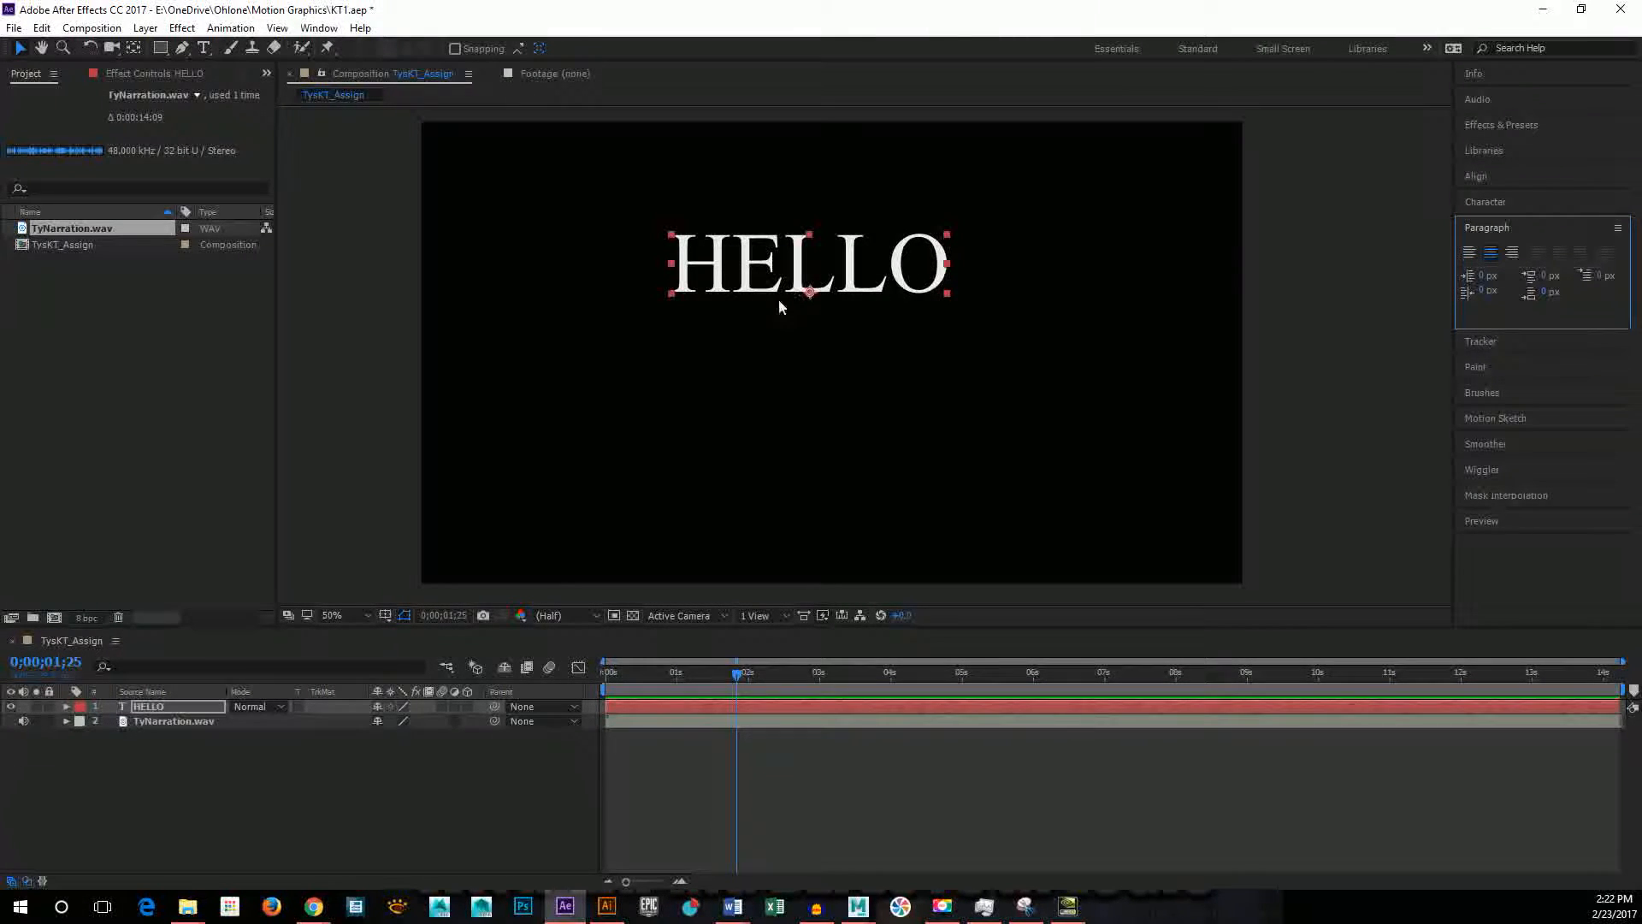
Step: Try several font families on the HELLO text and settle on Tahoma
{"action": "left_click", "coordinate": [1476, 202]}
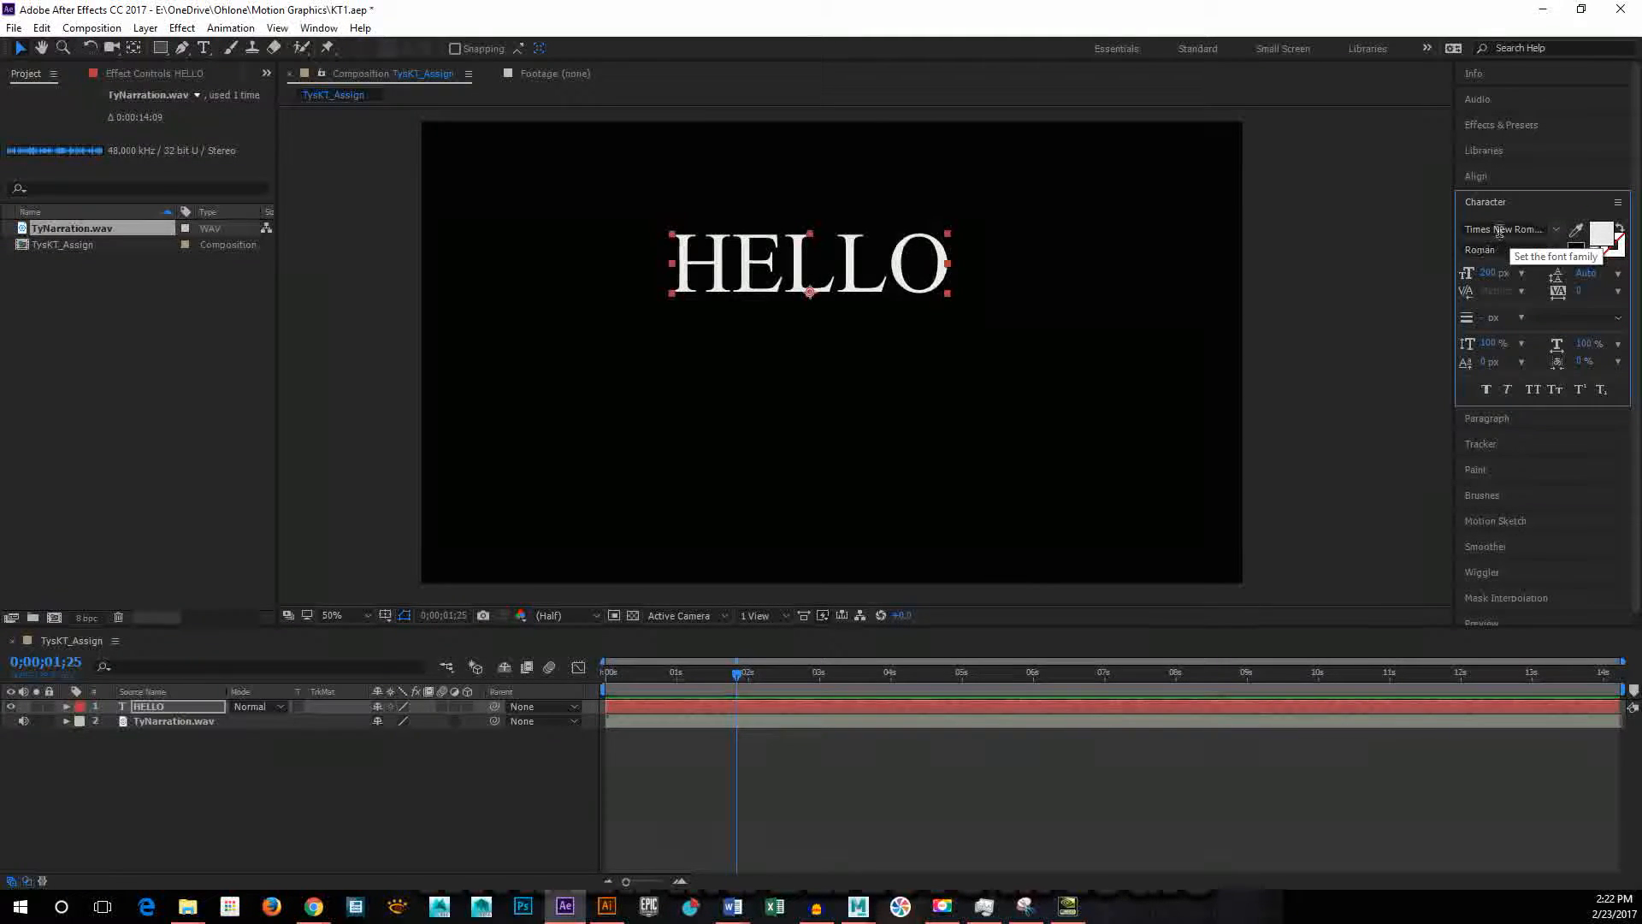
{"action": "scroll", "coordinate": [1499, 231], "scroll_direction": "up", "scroll_amount": 1}
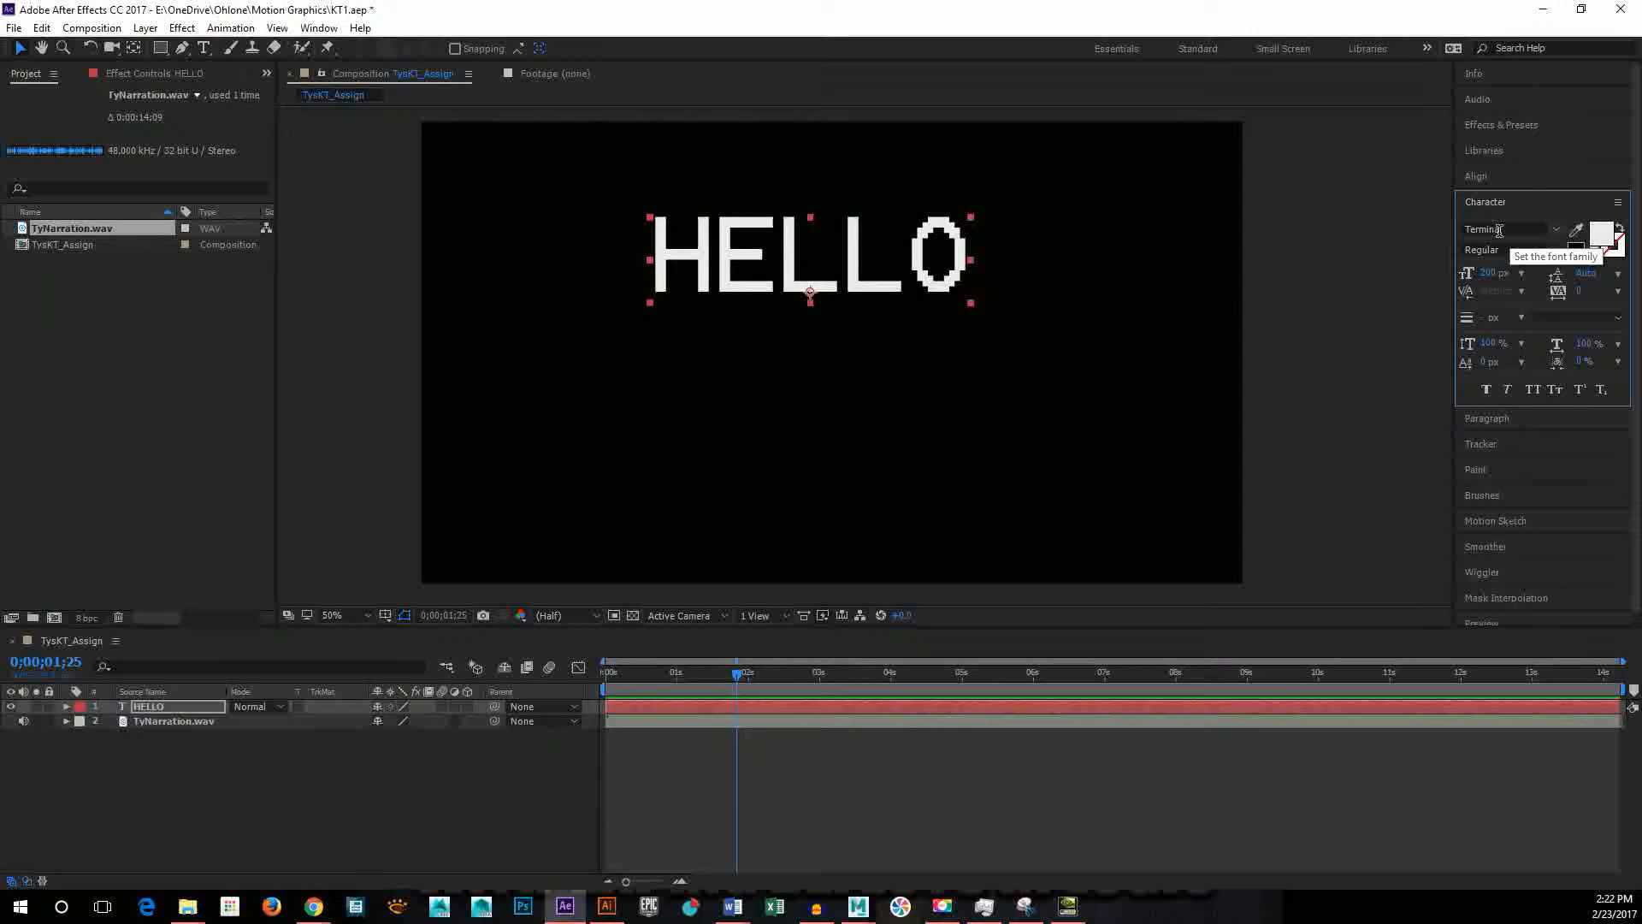
{"action": "scroll", "coordinate": [1499, 231], "scroll_direction": "up", "scroll_amount": 2}
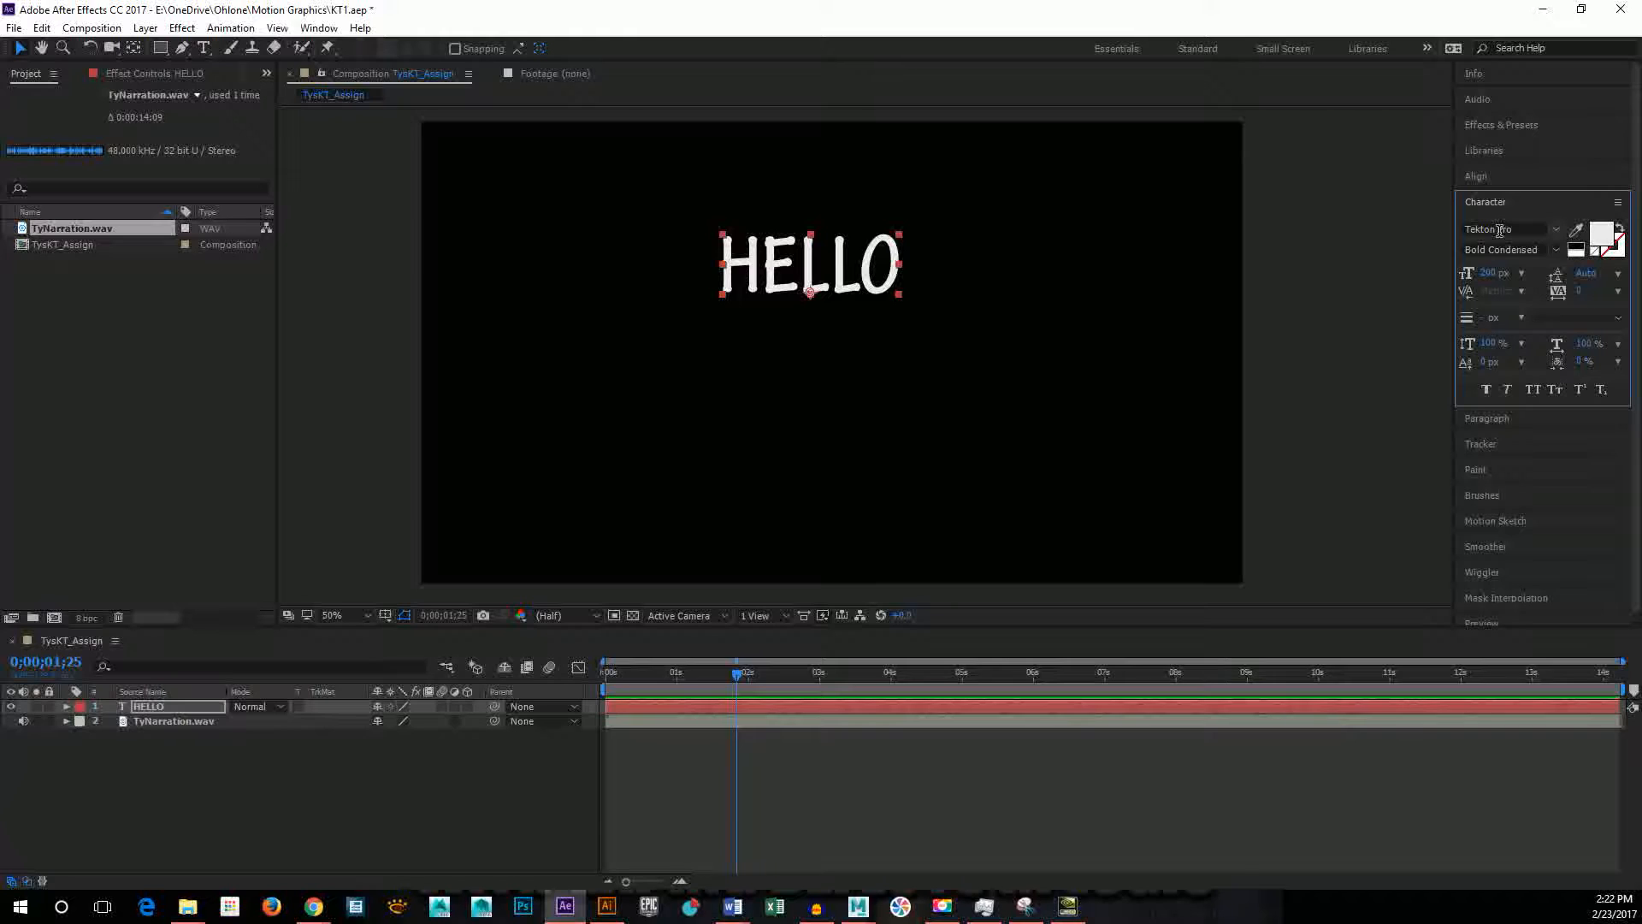
{"action": "scroll", "coordinate": [1499, 231], "scroll_direction": "up", "scroll_amount": 1}
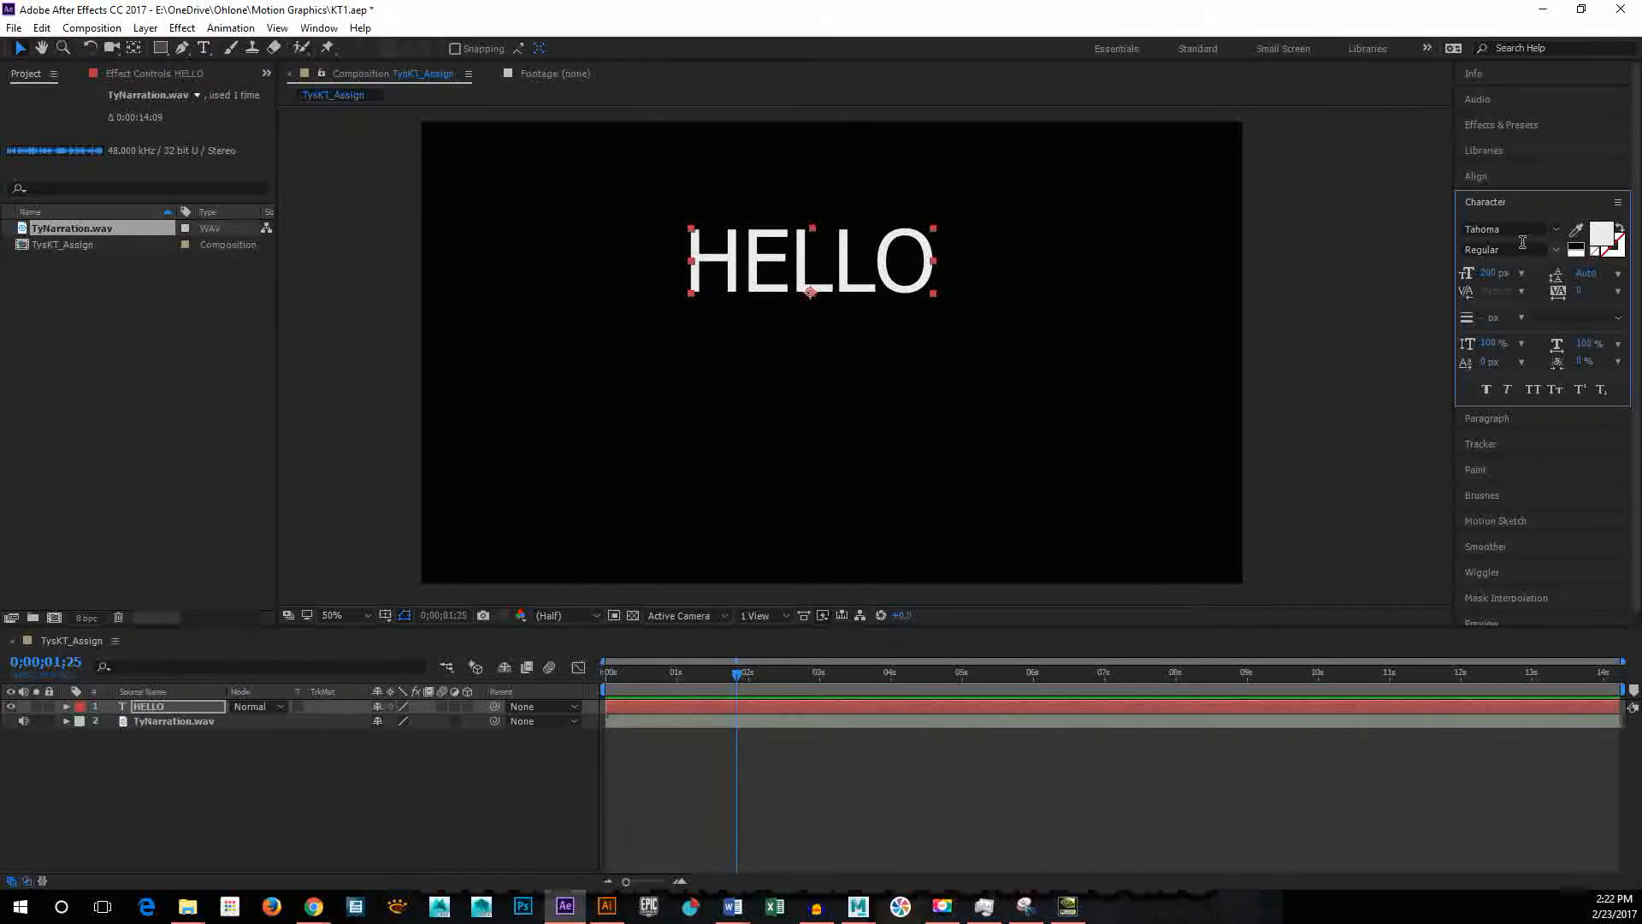
{"action": "scroll", "coordinate": [1524, 233], "scroll_direction": "up", "scroll_amount": 1}
{"action": "scroll", "coordinate": [1524, 232], "scroll_direction": "up", "scroll_amount": 1}
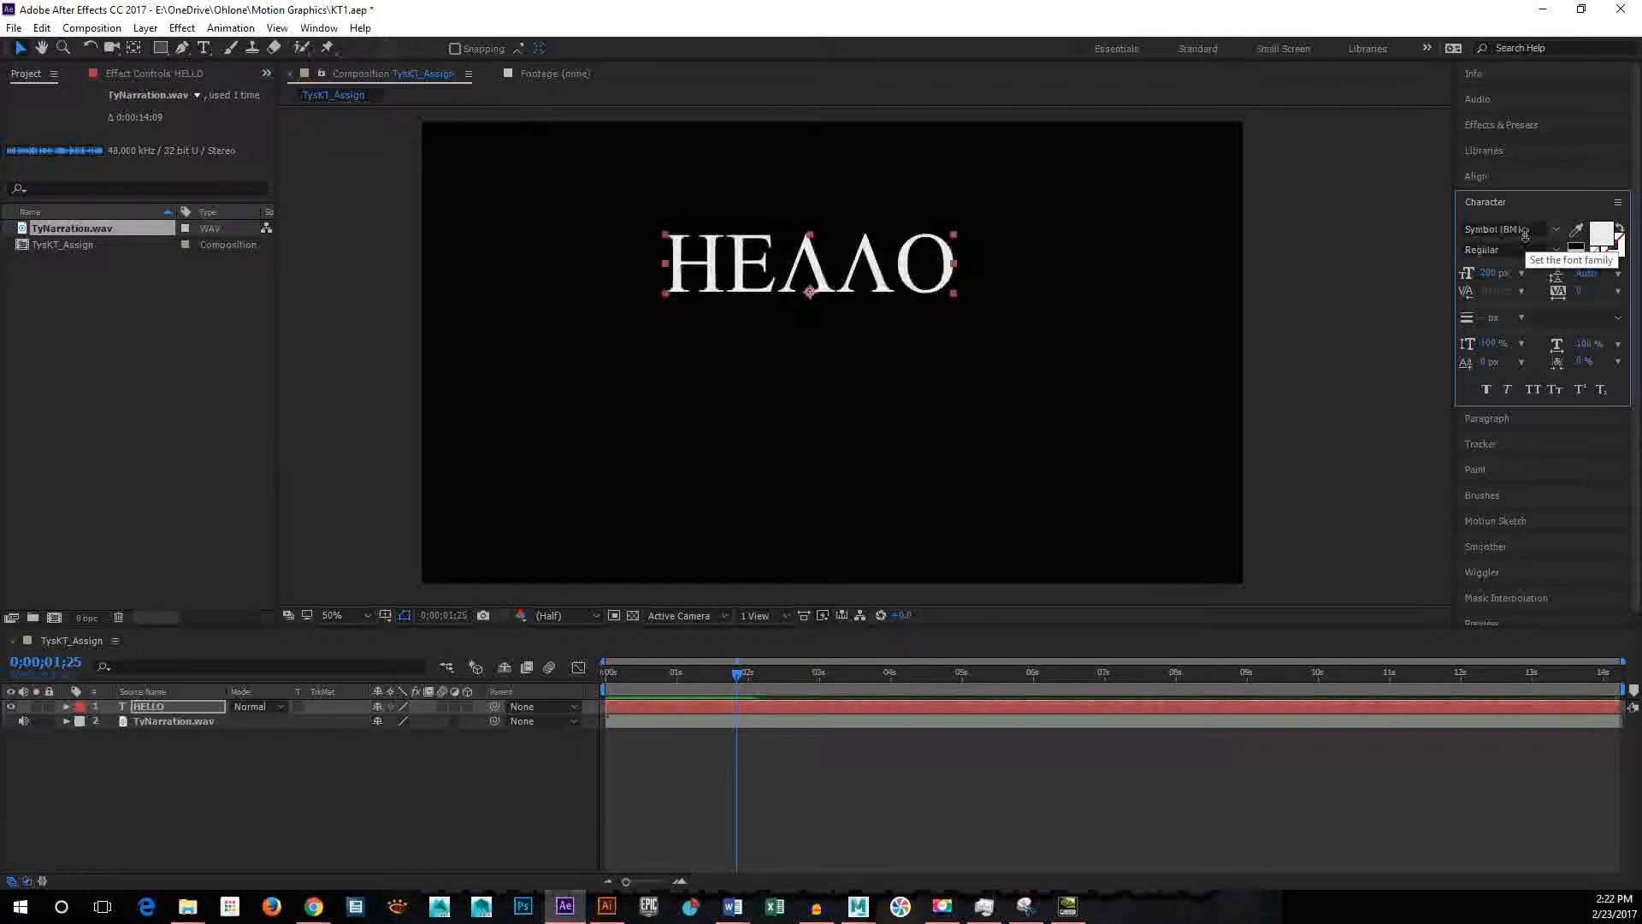
{"action": "scroll", "coordinate": [1524, 232], "scroll_direction": "down", "scroll_amount": 1}
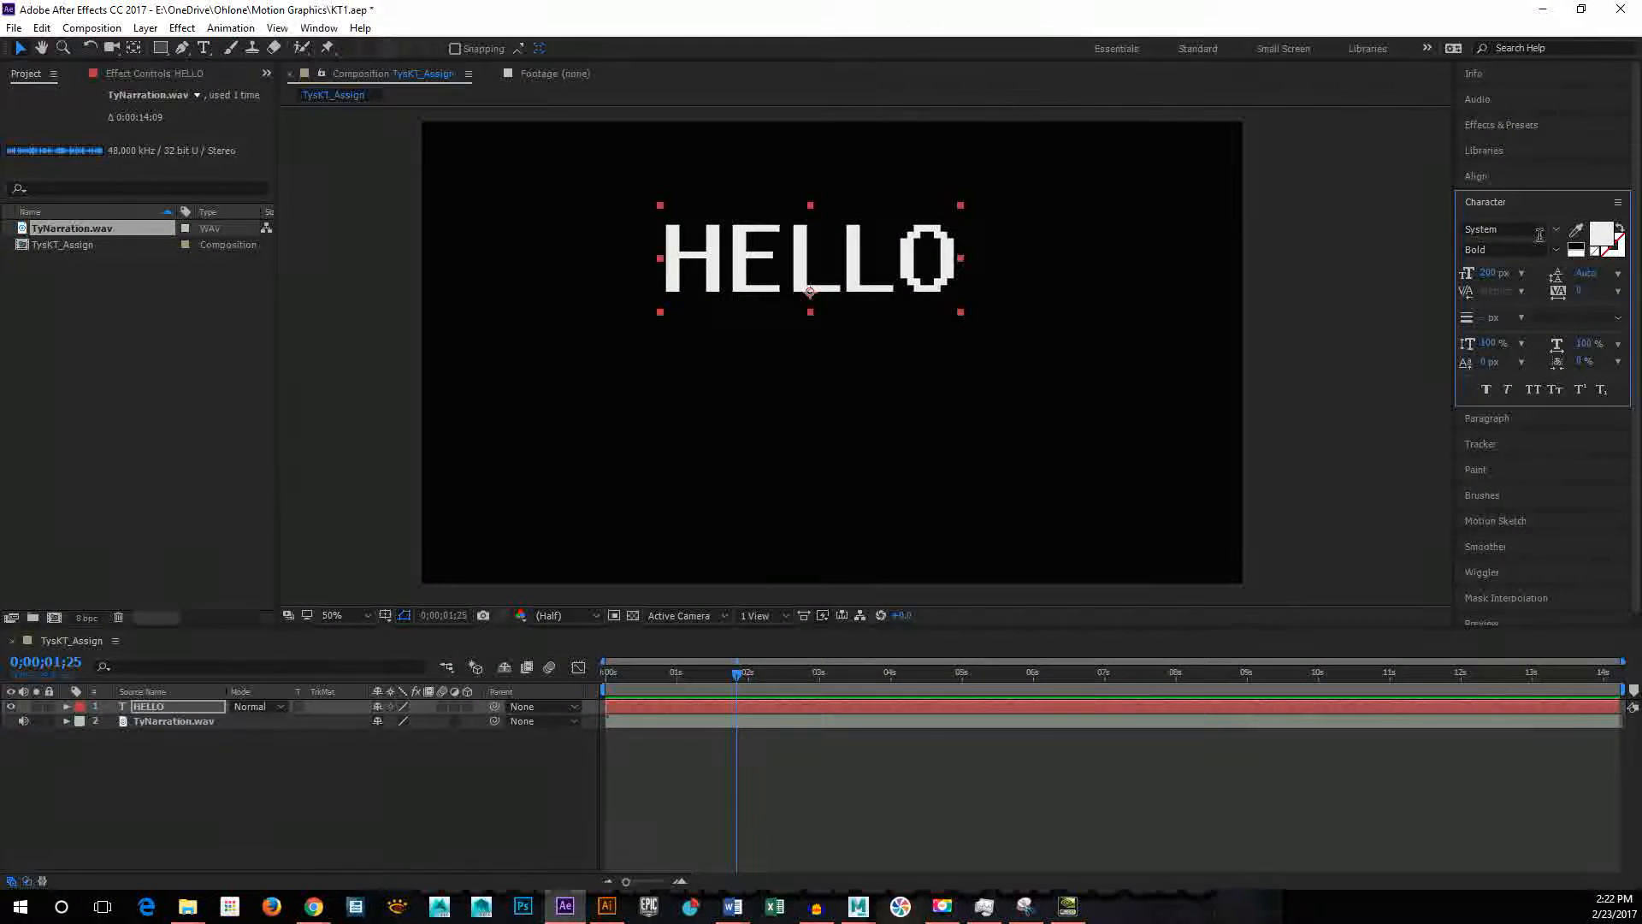
{"action": "scroll", "coordinate": [1530, 233], "scroll_direction": "down", "scroll_amount": 1}
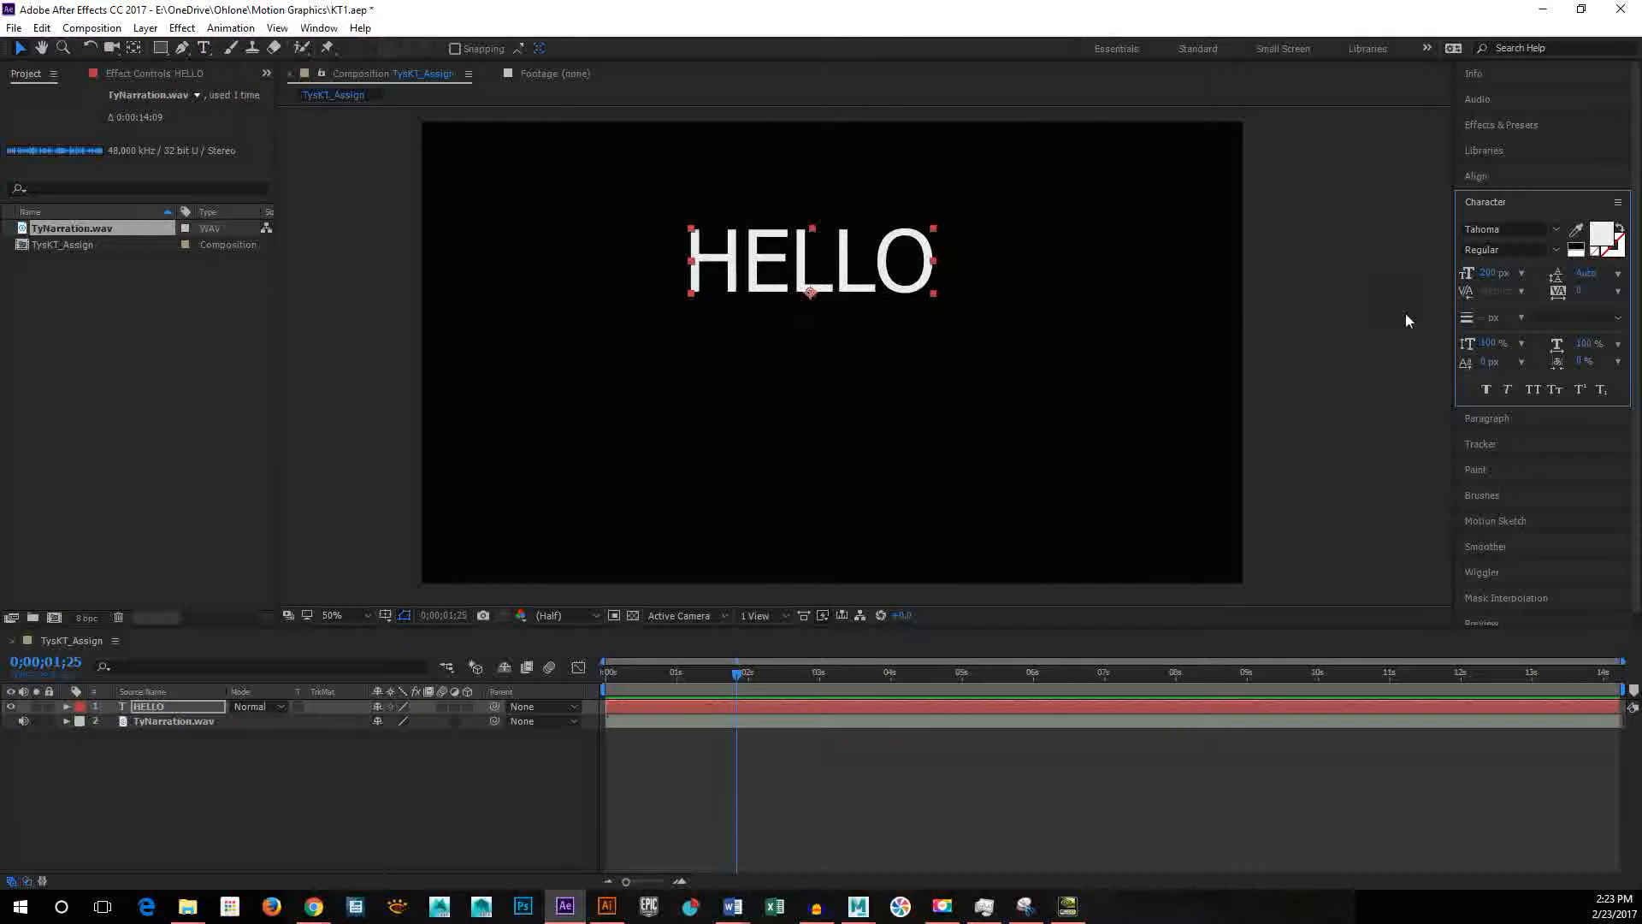
{"action": "left_click", "coordinate": [1555, 232]}
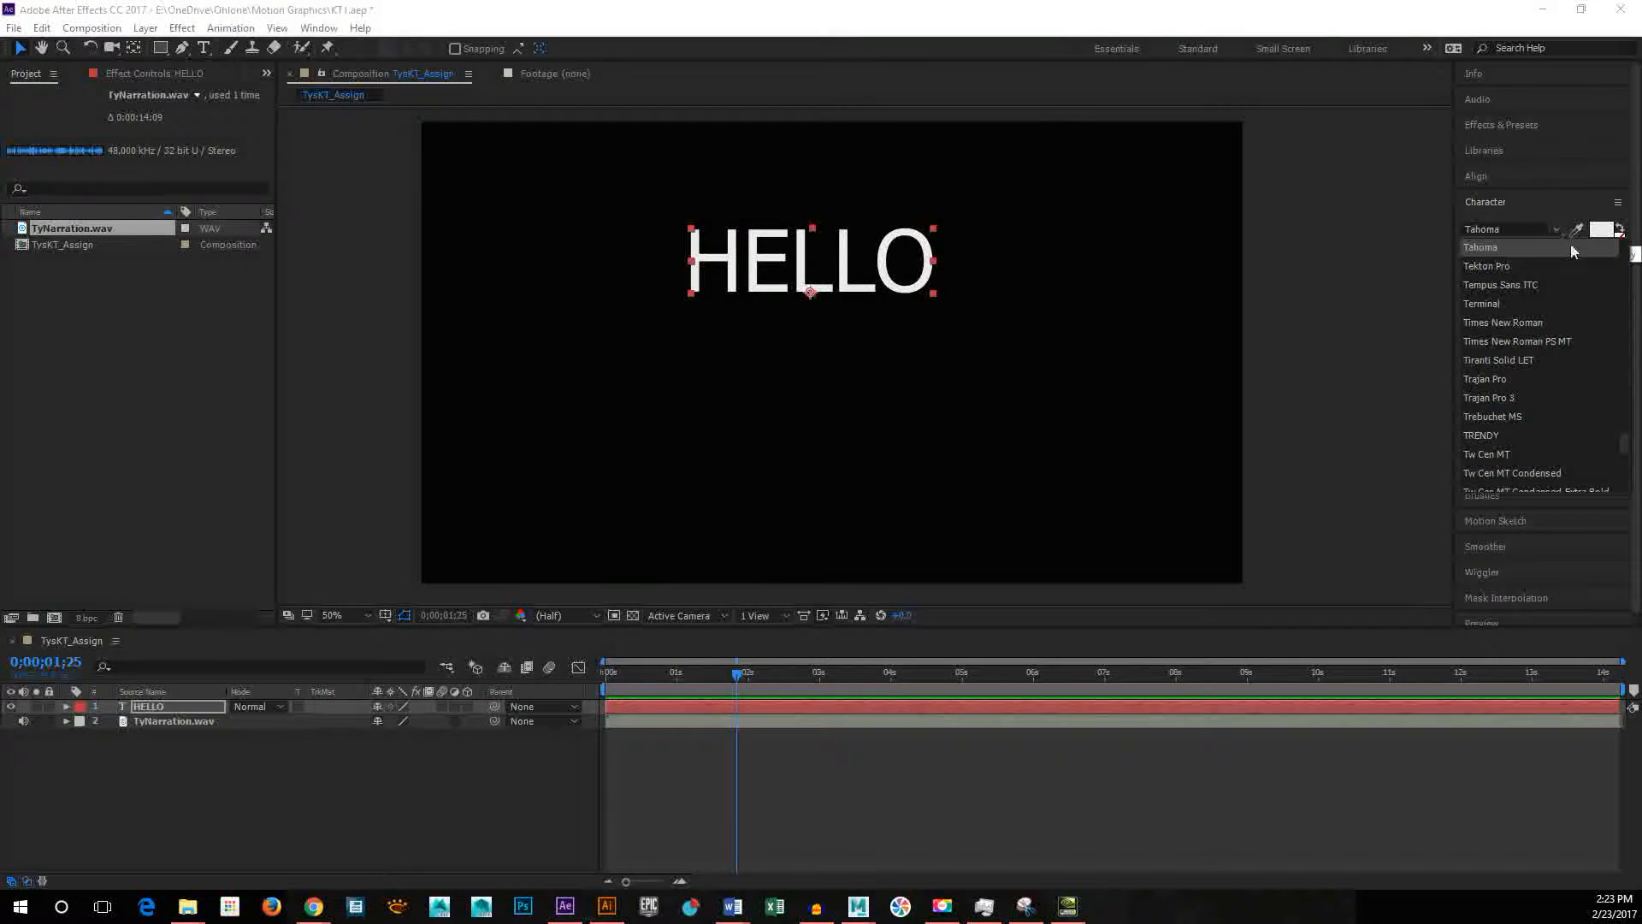
{"action": "scroll", "coordinate": [1611, 290], "scroll_direction": "down", "scroll_amount": 5}
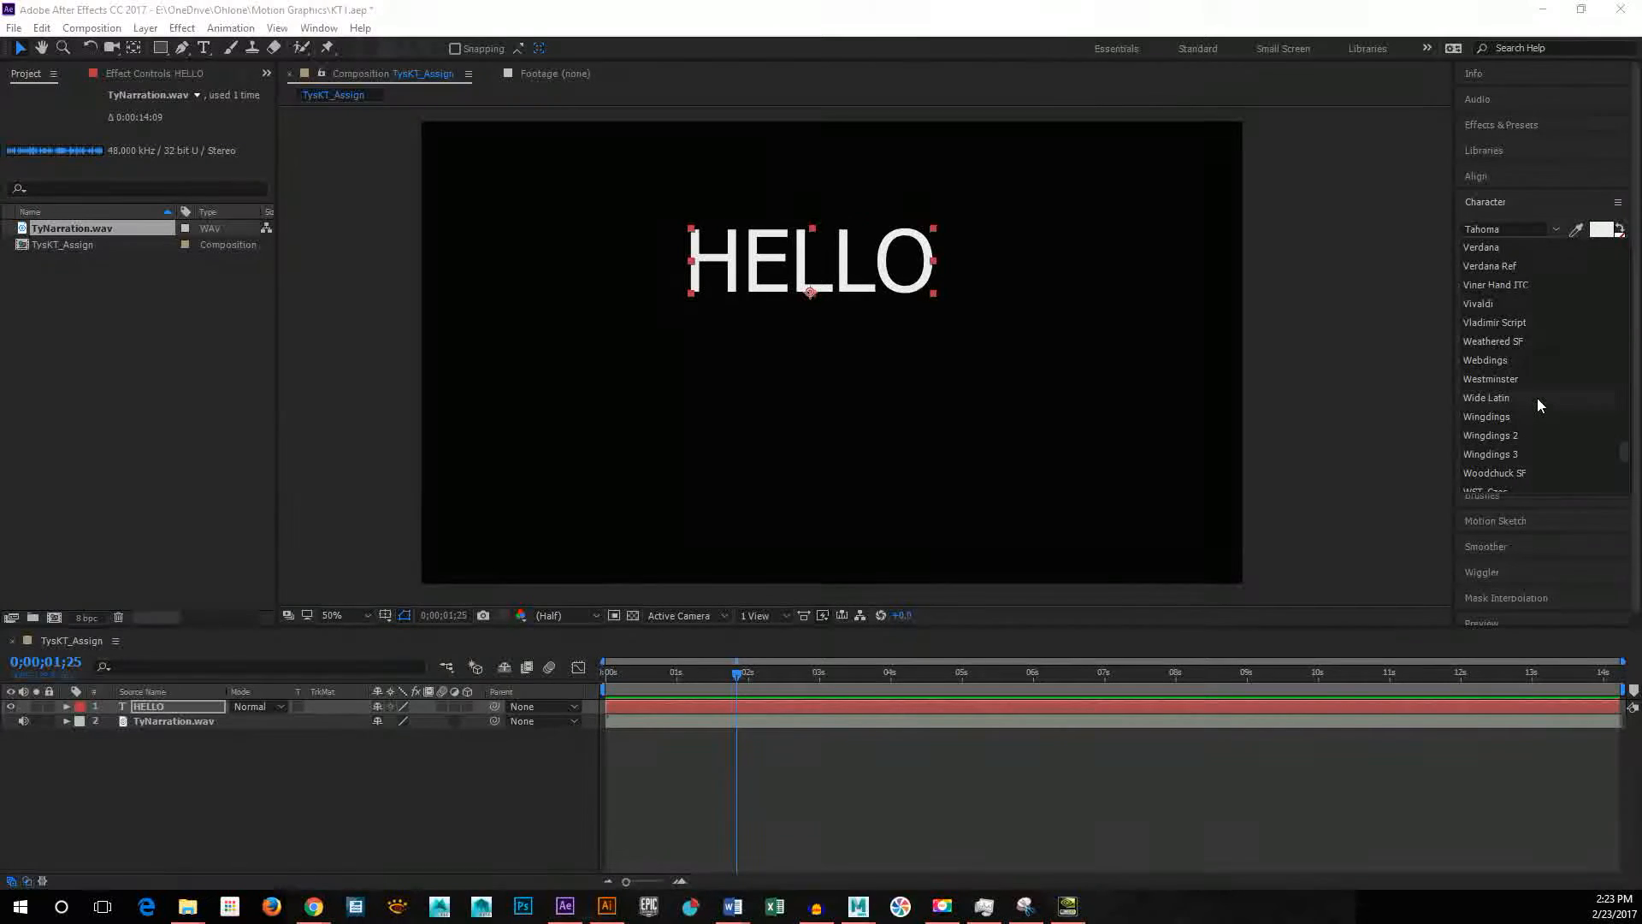
{"action": "scroll", "coordinate": [1537, 393], "scroll_direction": "up", "scroll_amount": 7}
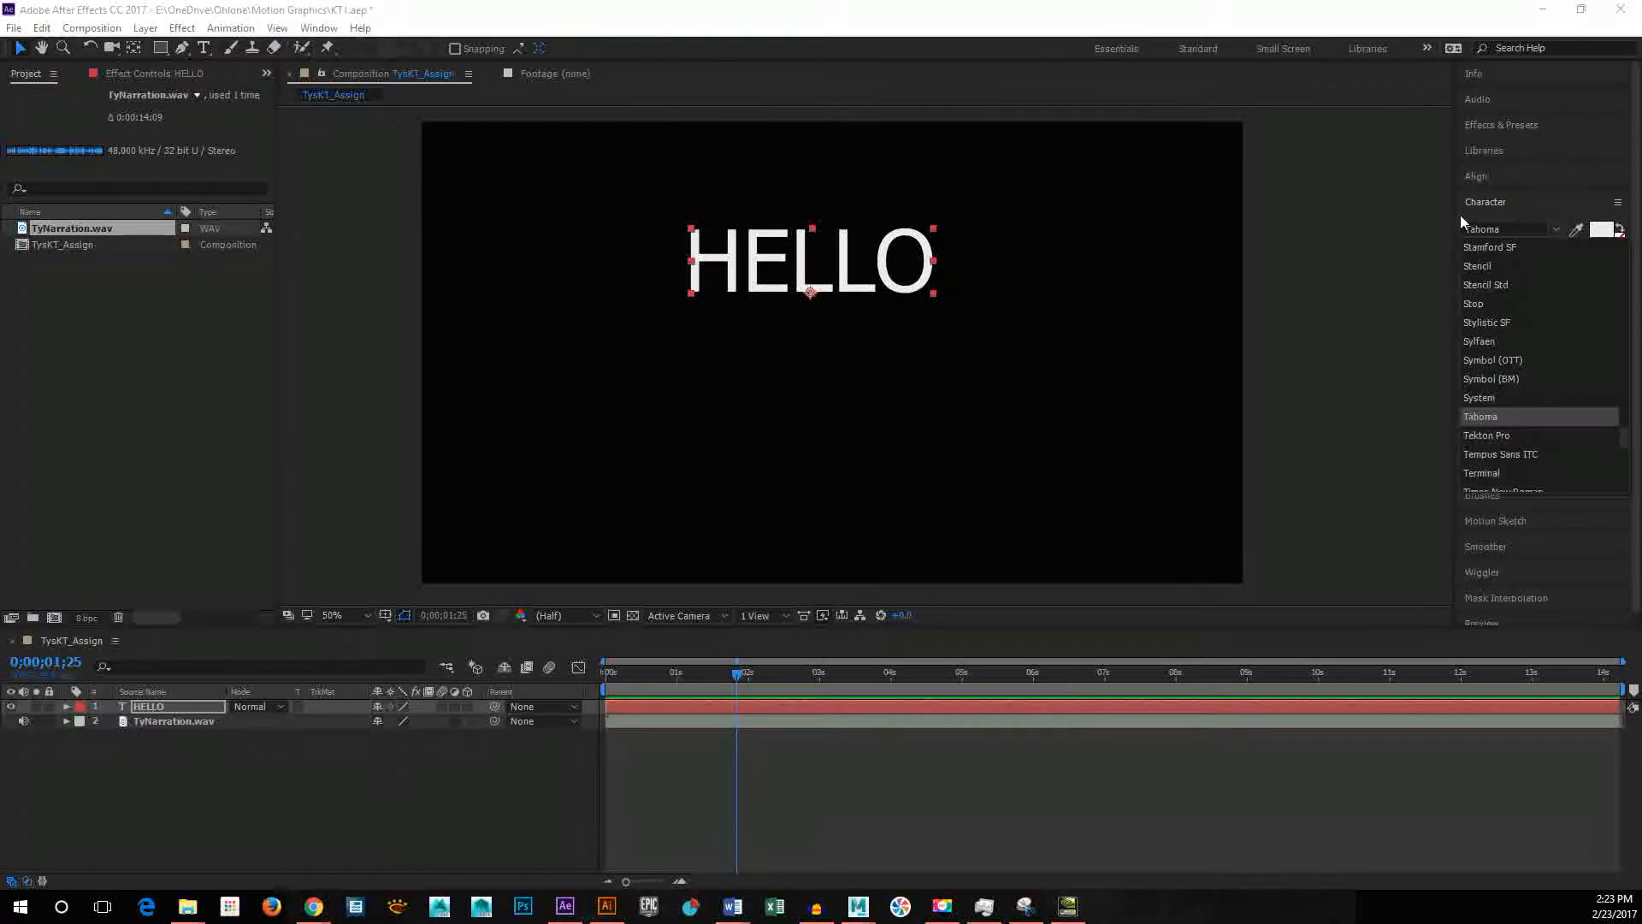
{"action": "left_click", "coordinate": [1485, 205]}
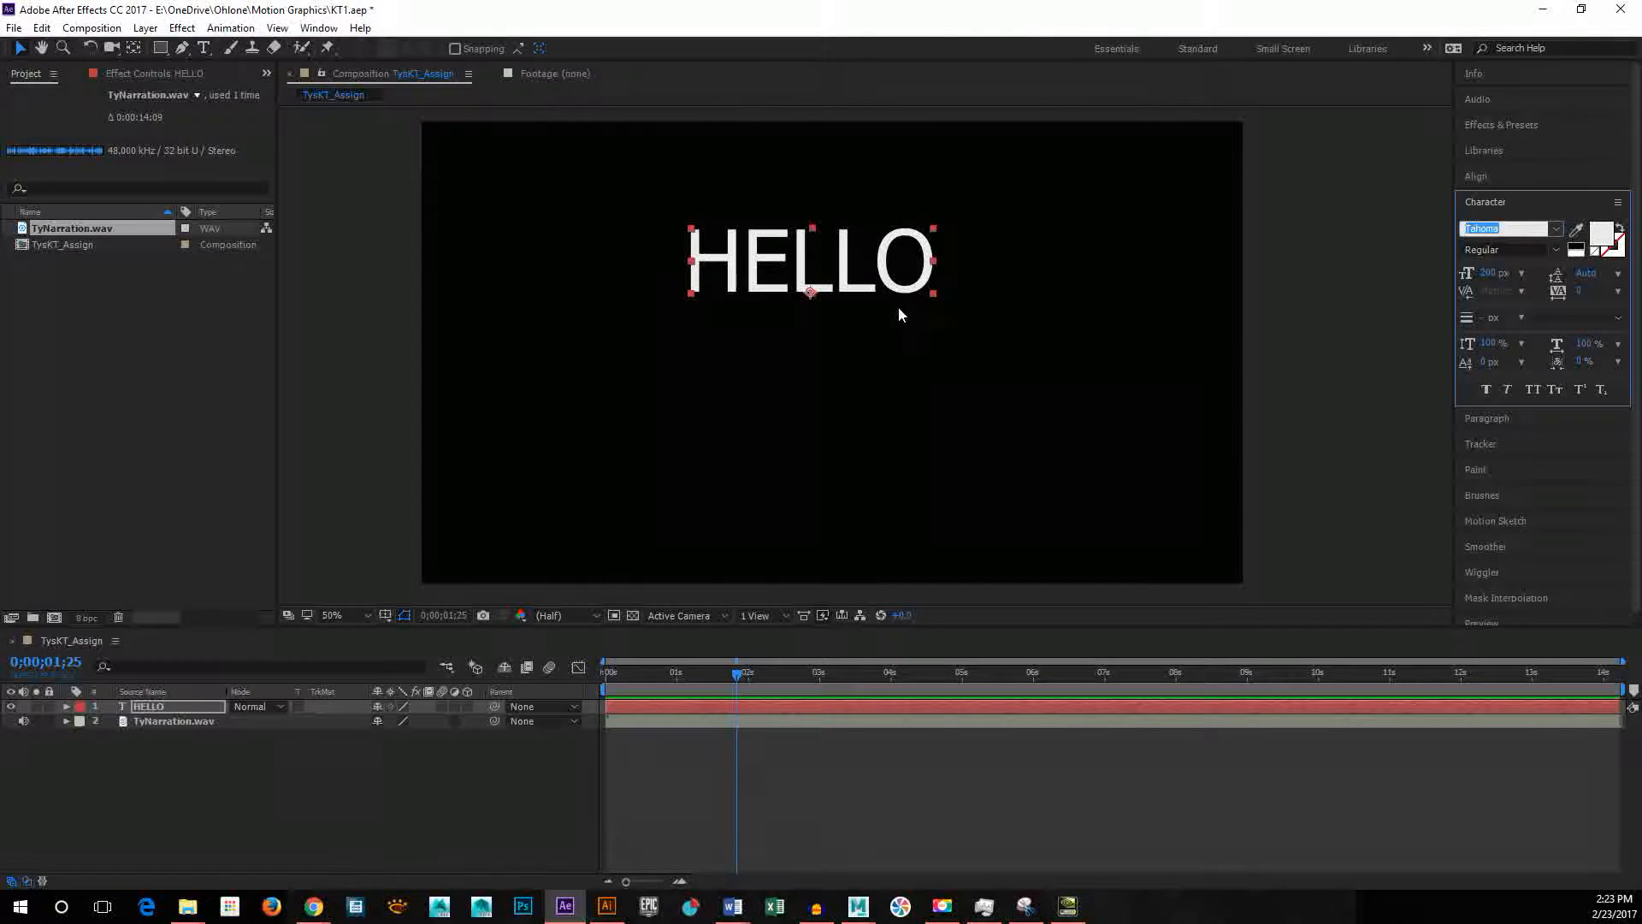
Step: Switch to Illustrator to review the storyboard frames and return to After Effects
{"action": "left_click", "coordinate": [606, 906]}
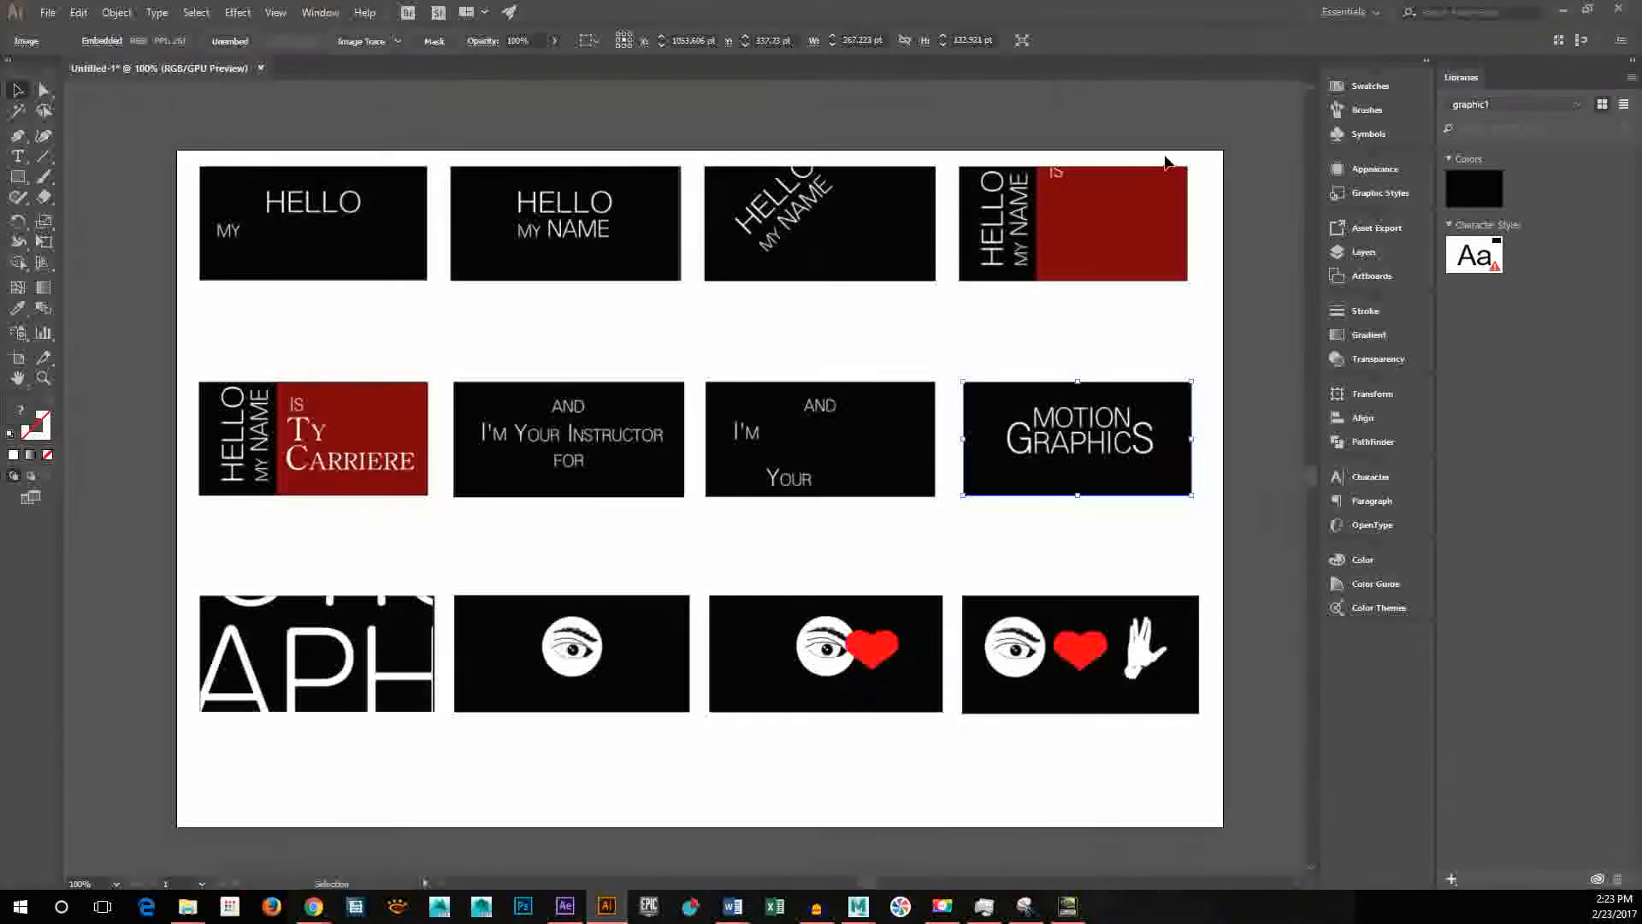
{"action": "left_click", "coordinate": [1587, 10]}
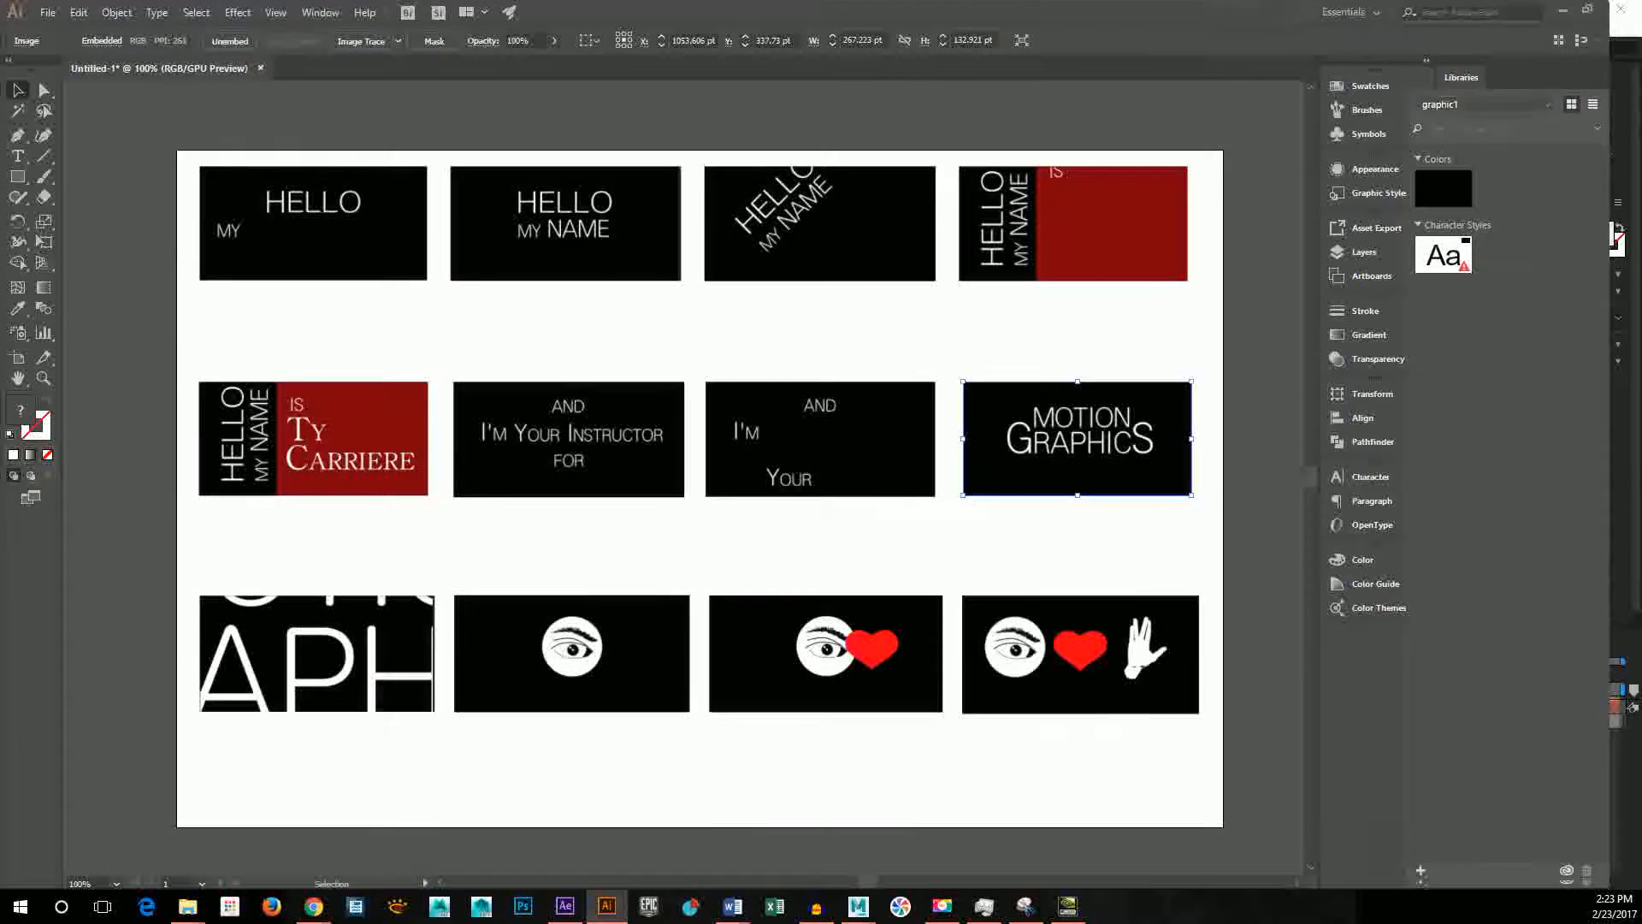
{"action": "left_click_drag", "start_coordinate": [1249, 12], "coordinate": [1641, 12]}
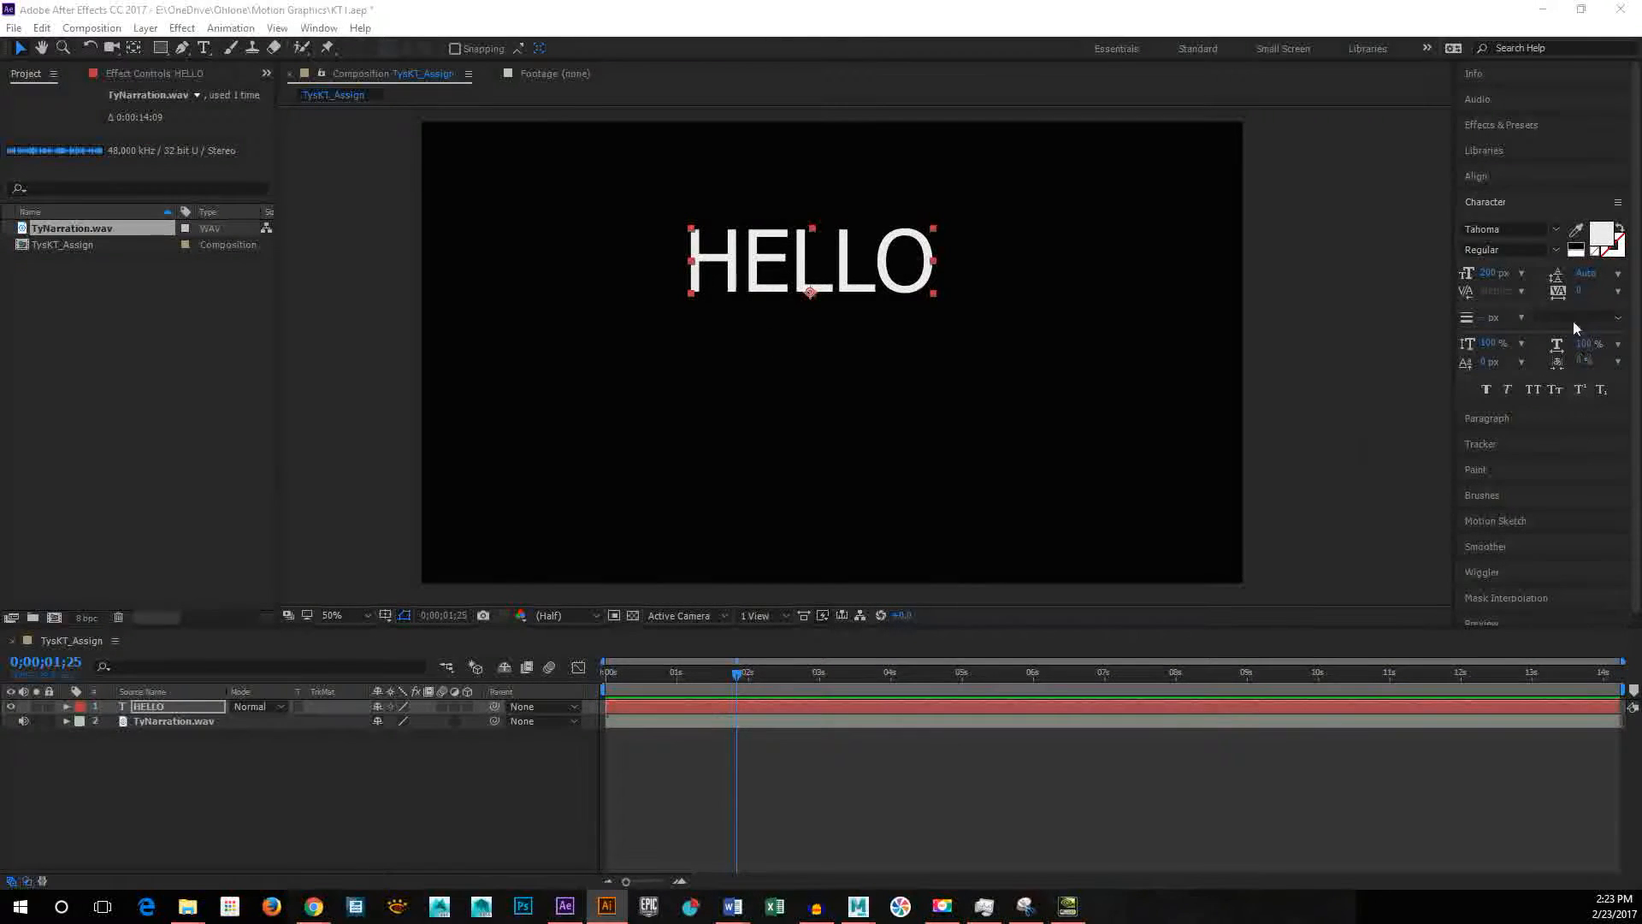
Step: Try the Bold style on the HELLO text and set it back to Regular
{"action": "left_click", "coordinate": [1556, 249]}
{"action": "left_click", "coordinate": [1547, 284]}
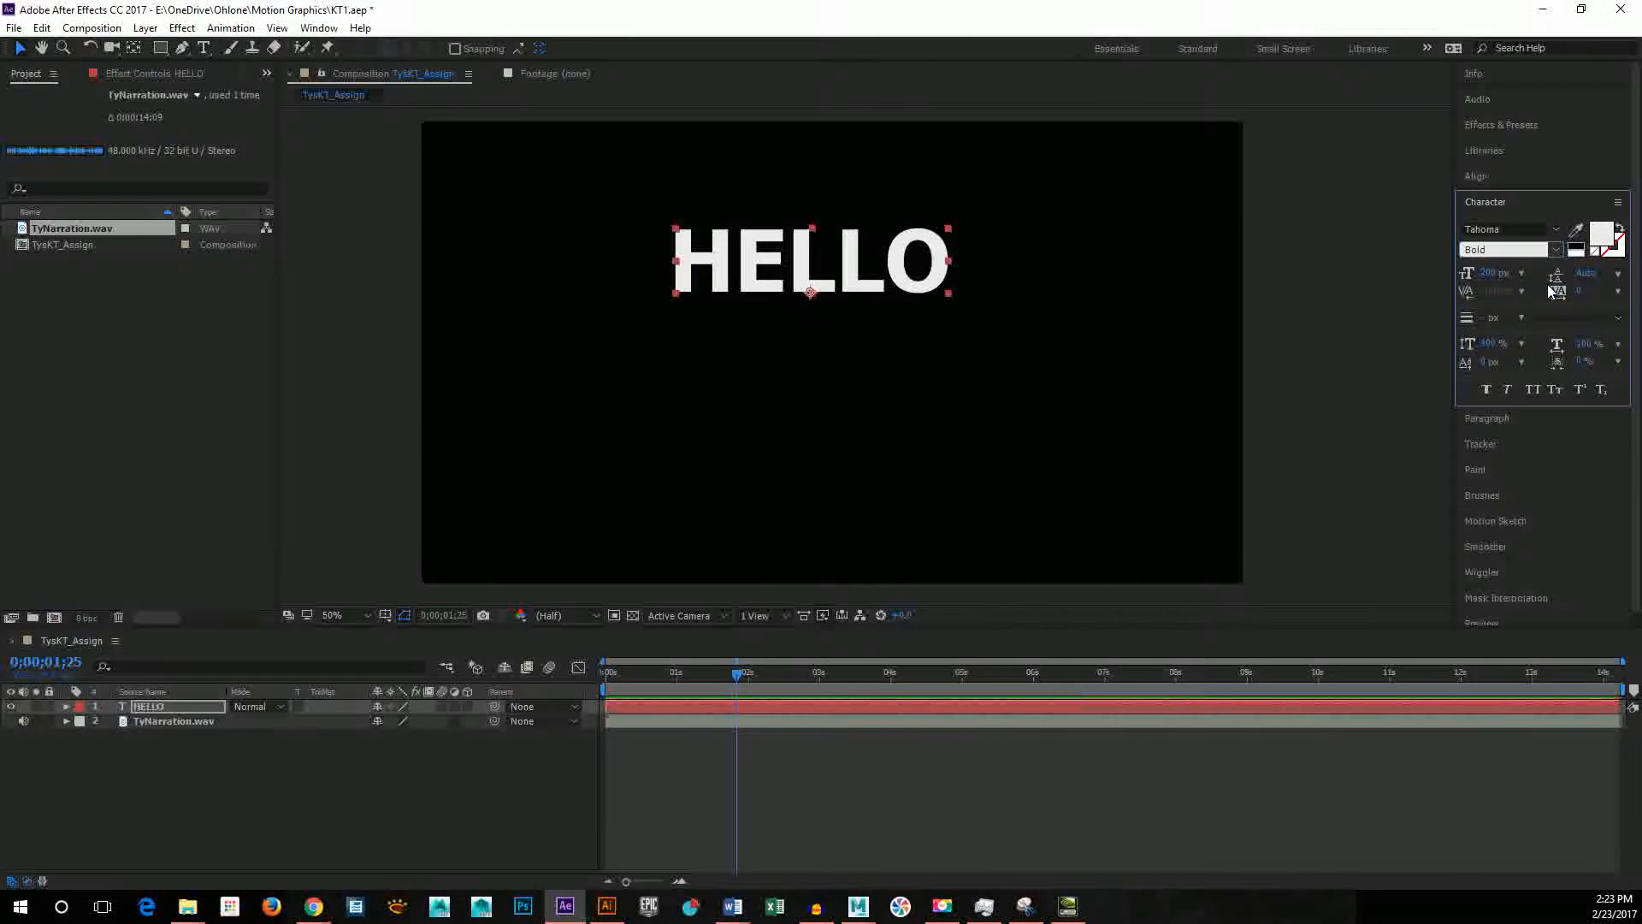
{"action": "left_click", "coordinate": [1556, 250]}
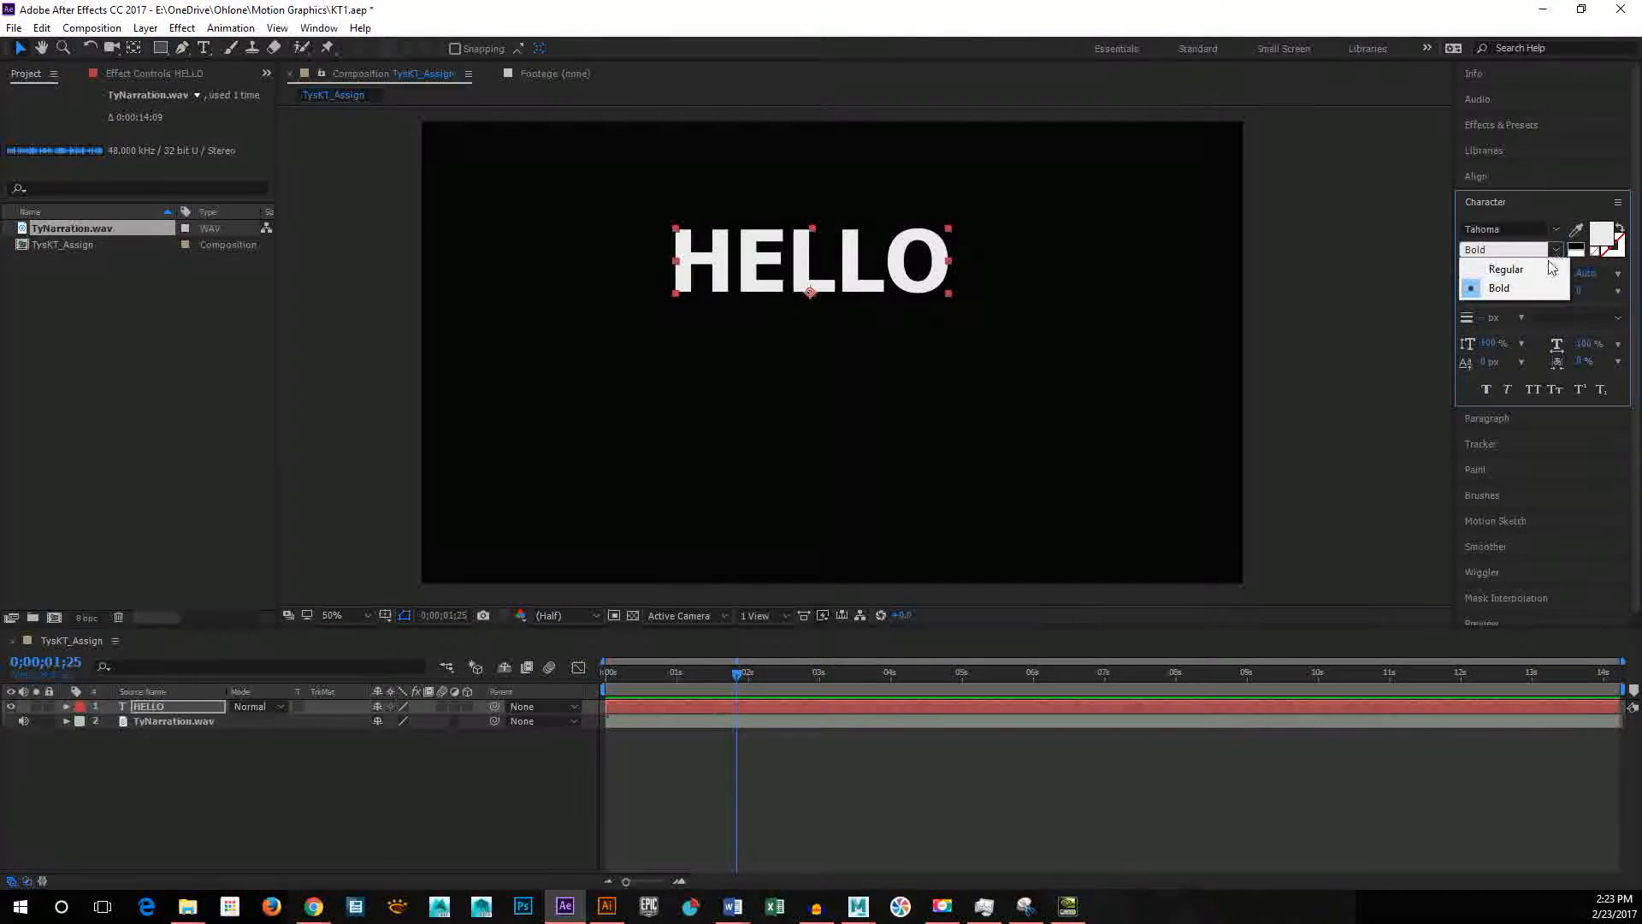
{"action": "left_click", "coordinate": [1539, 270]}
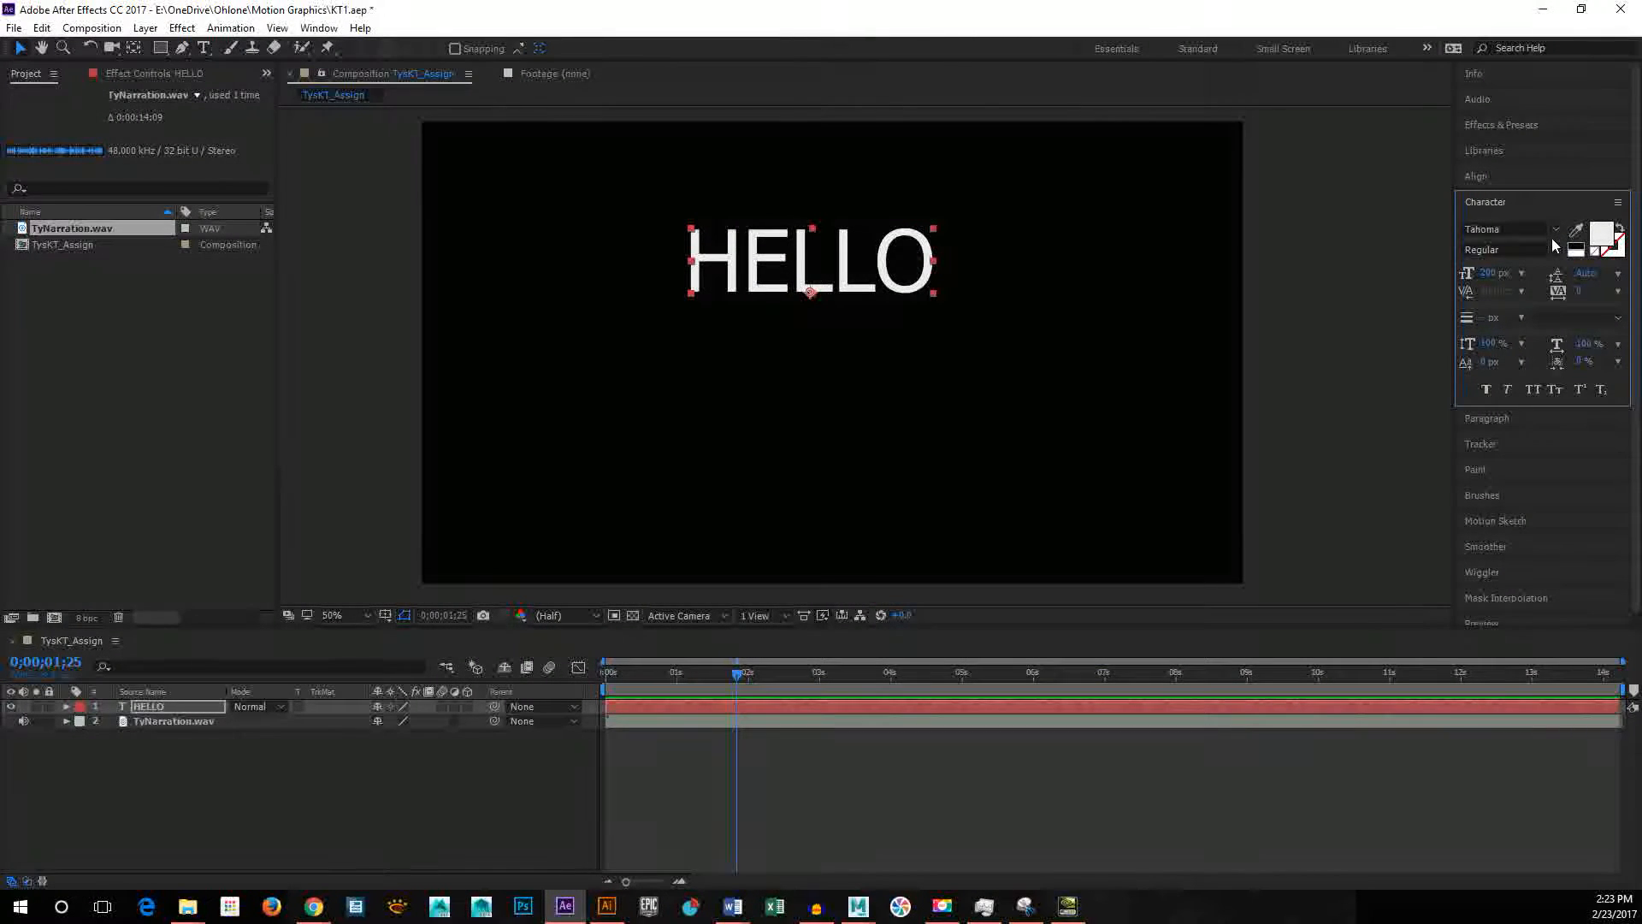
Step: Preview the font families following Tahoma on the HELLO text and settle on Verdana
{"action": "left_click", "coordinate": [1555, 231]}
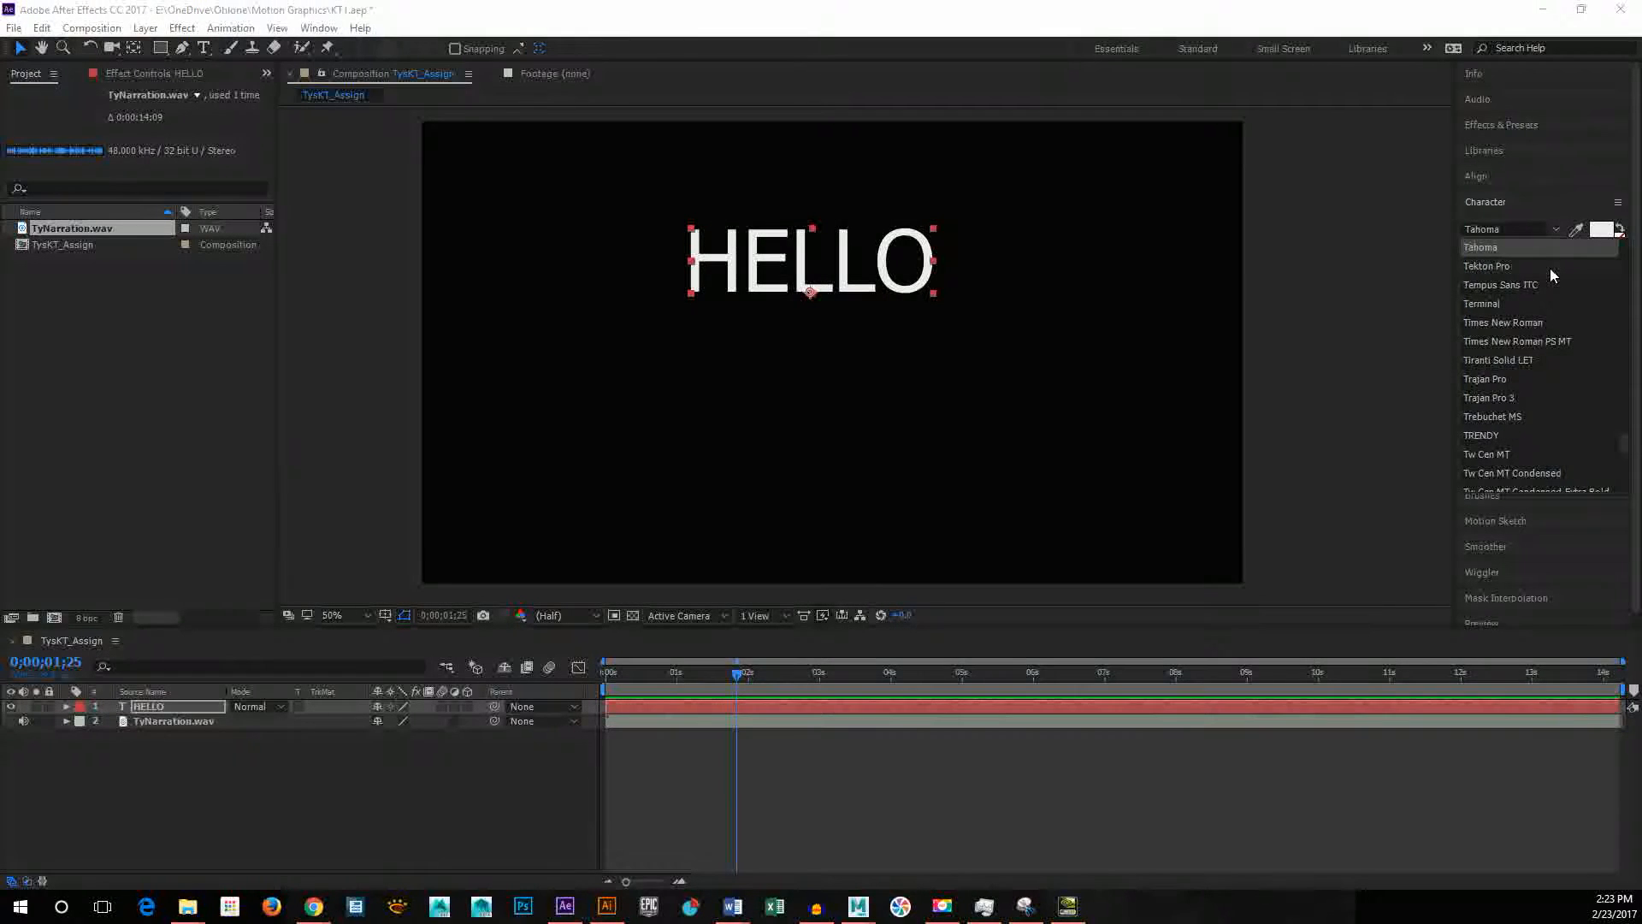
{"action": "left_click", "coordinate": [1549, 269]}
{"action": "left_click", "coordinate": [1500, 229]}
{"action": "key", "text": "Down"}
{"action": "key", "text": "Down"}
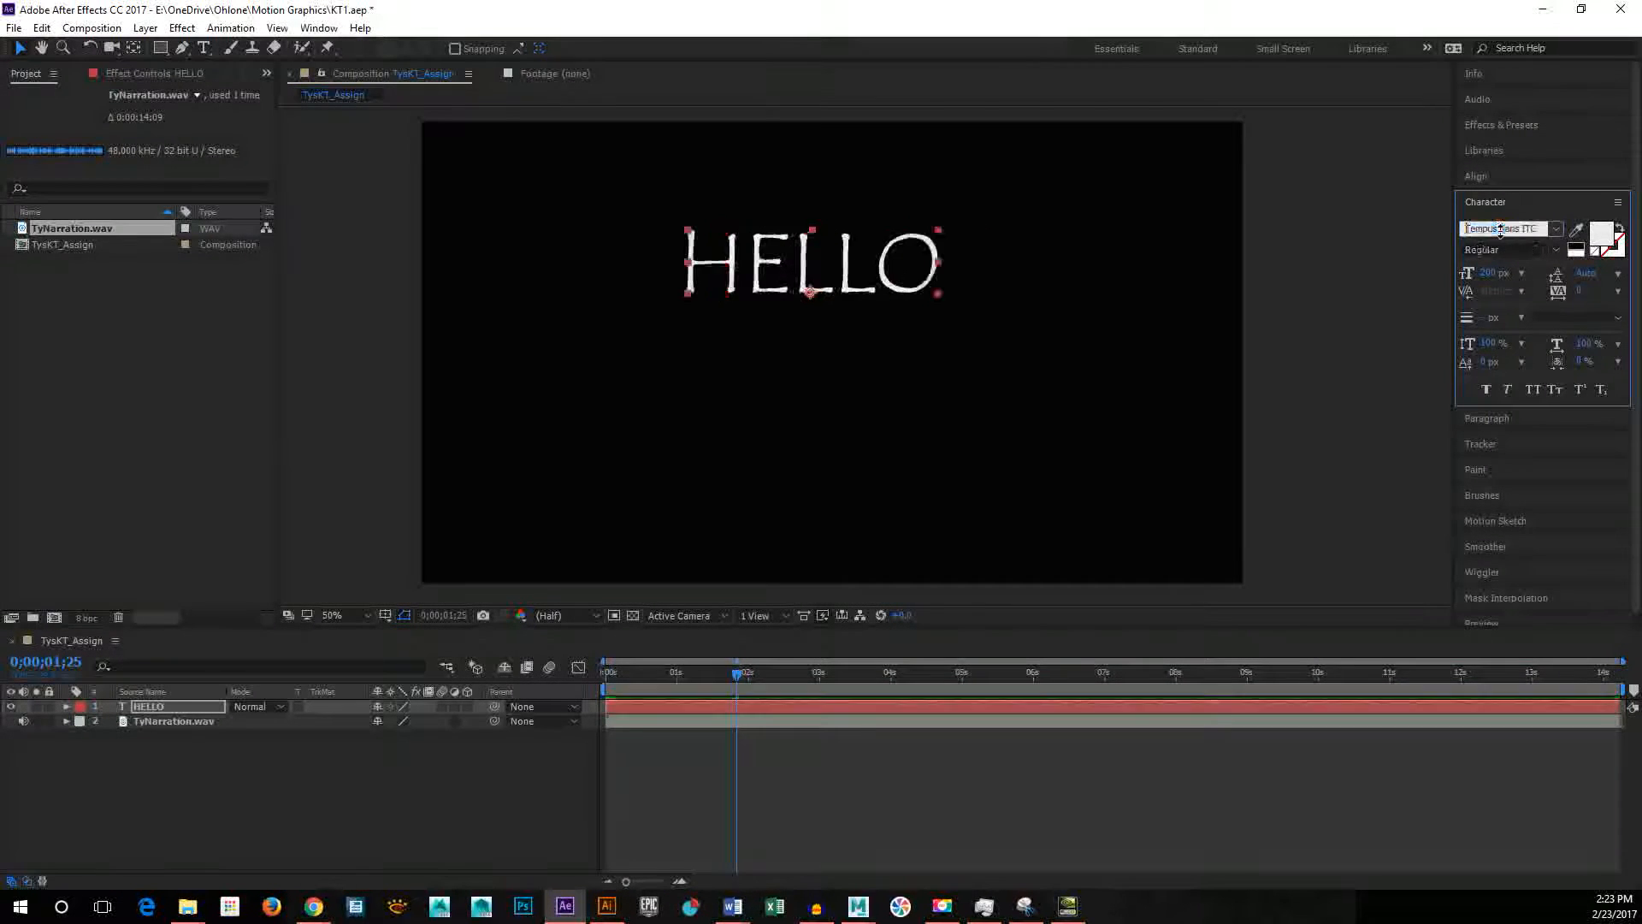
{"action": "key", "text": "Down"}
{"action": "key", "text": "Down"}
{"action": "key", "text": "Down"}
{"action": "key", "text": "Down"}
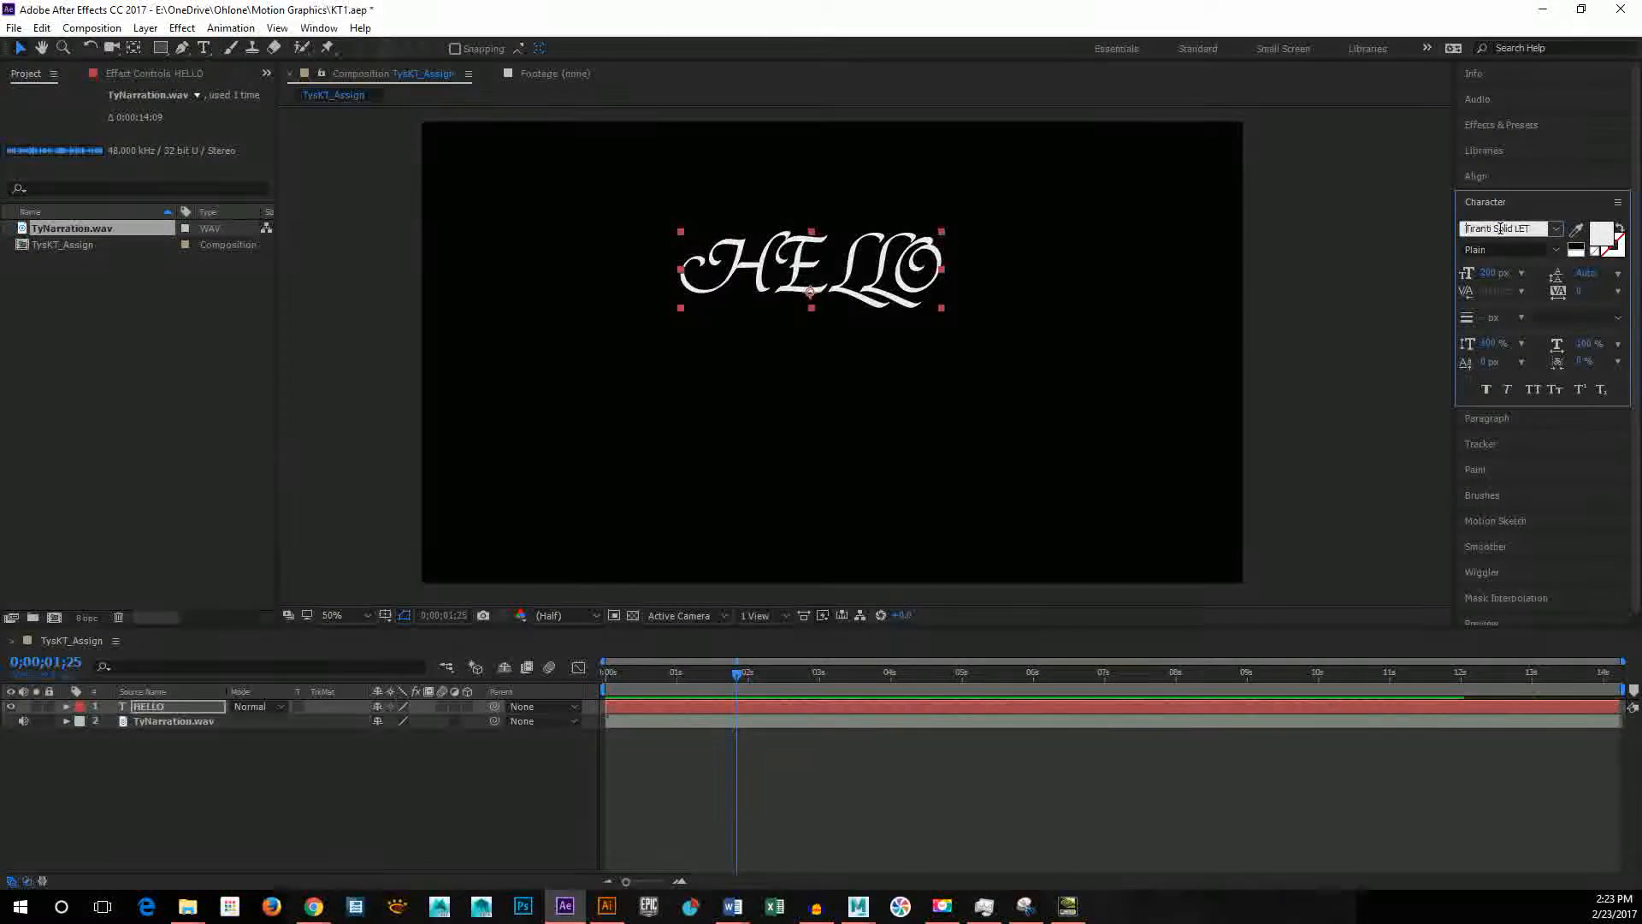
{"action": "key", "text": "Down"}
{"action": "key", "text": "Down"}
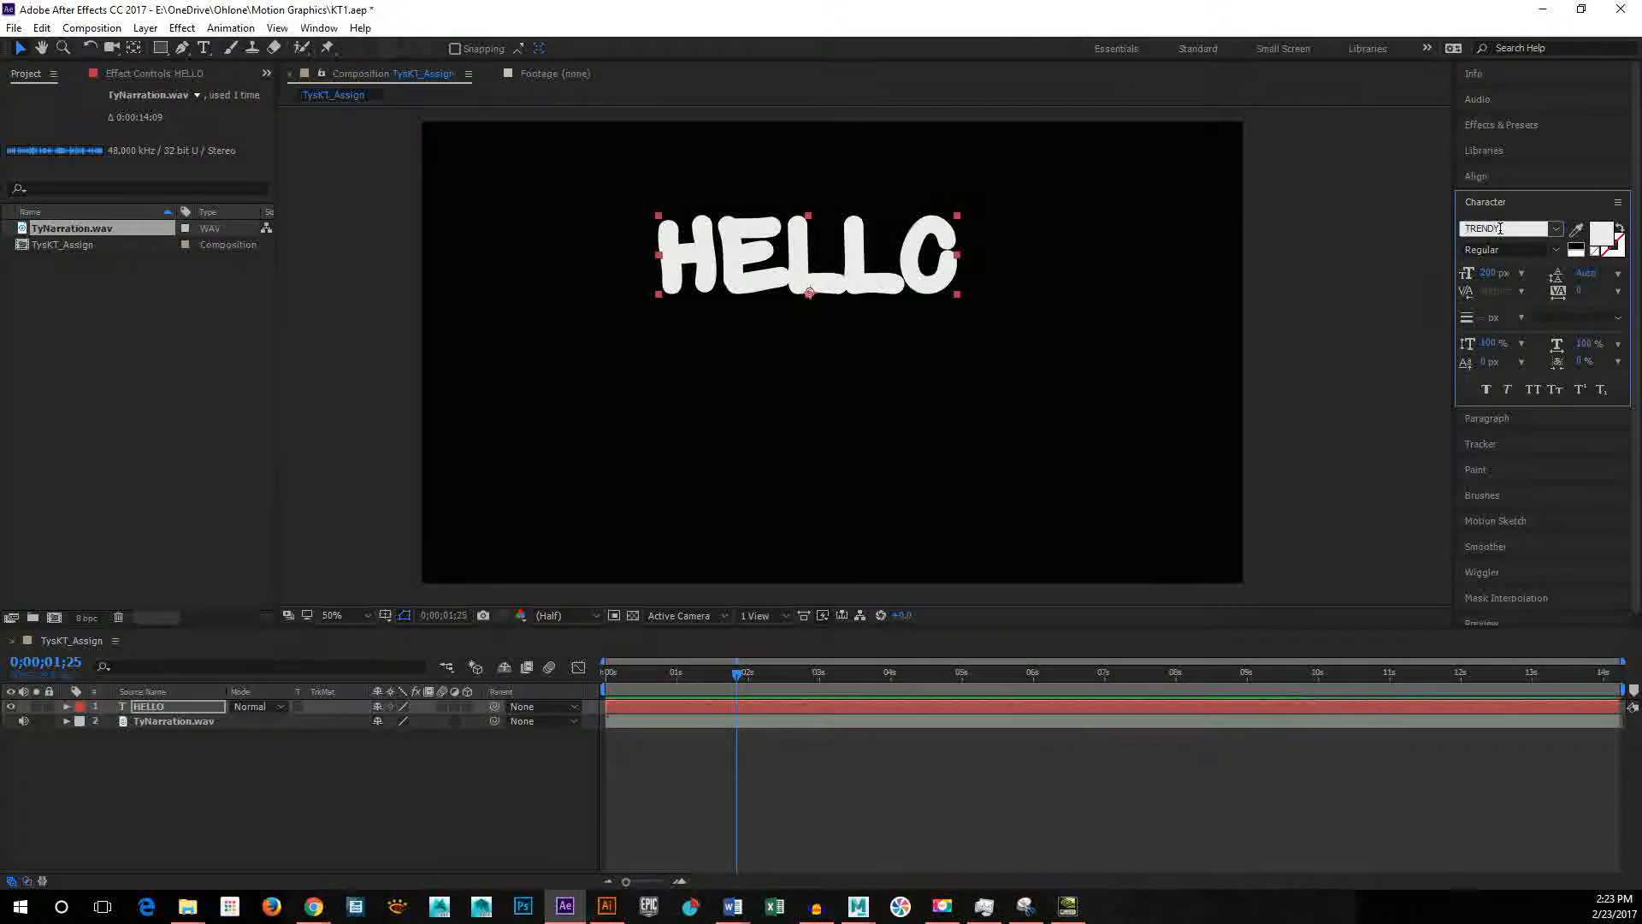
{"action": "key", "text": "Down"}
{"action": "key", "text": "Up"}
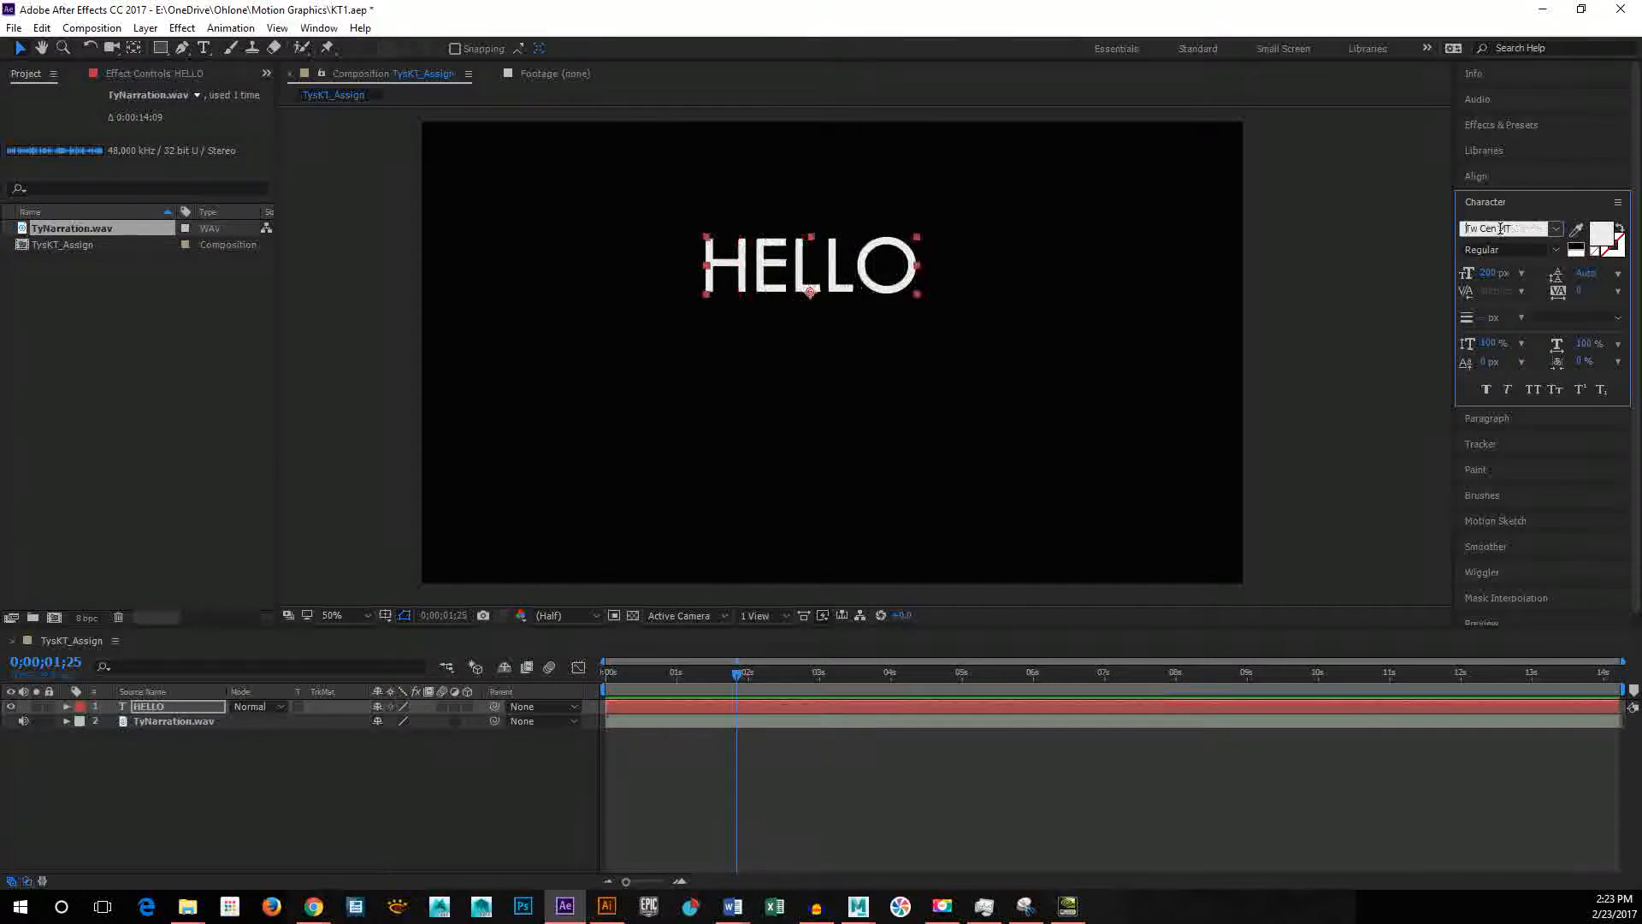
{"action": "key", "text": "Down"}
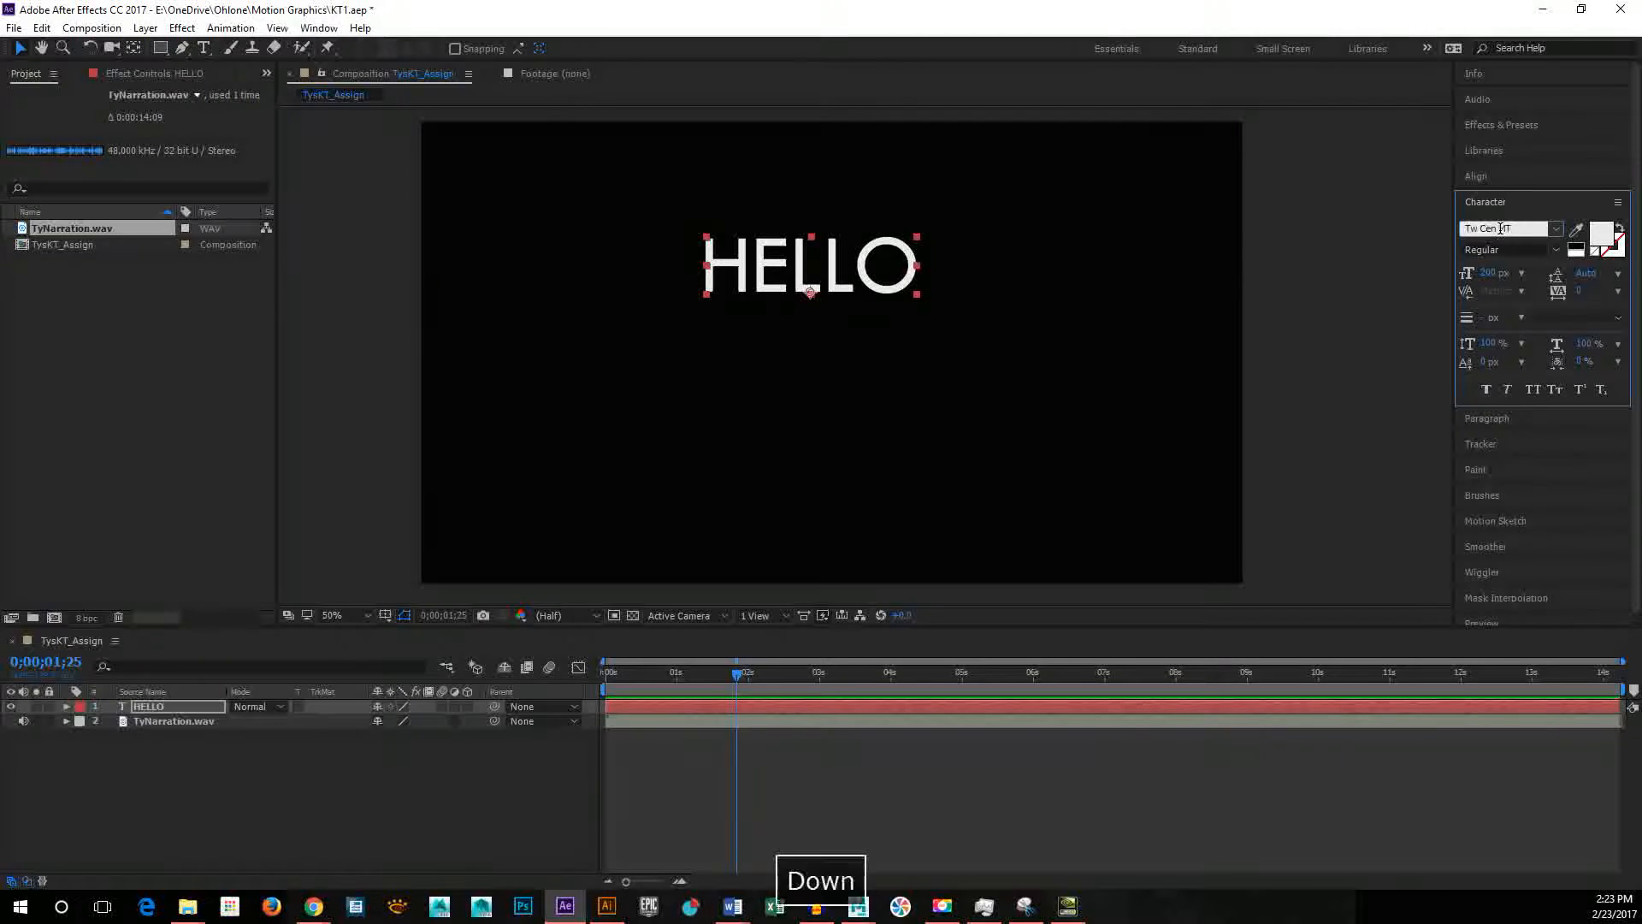
{"action": "key", "text": "Up"}
{"action": "key", "text": "Down"}
{"action": "key", "text": "Down"}
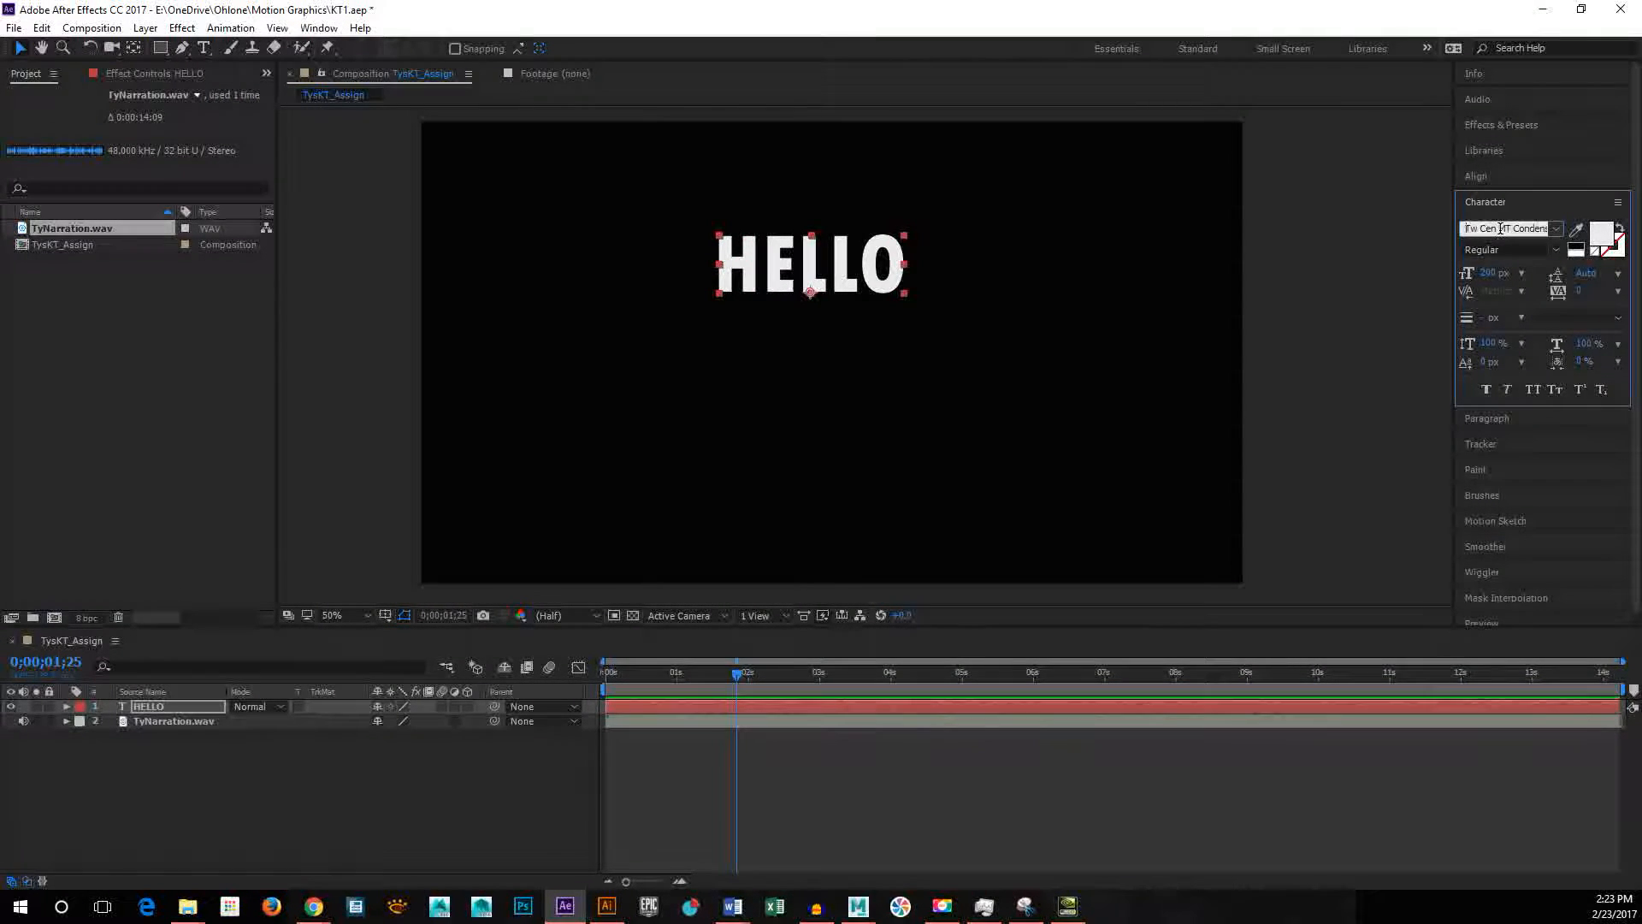
{"action": "key", "text": "Down"}
{"action": "key", "text": "Down"}
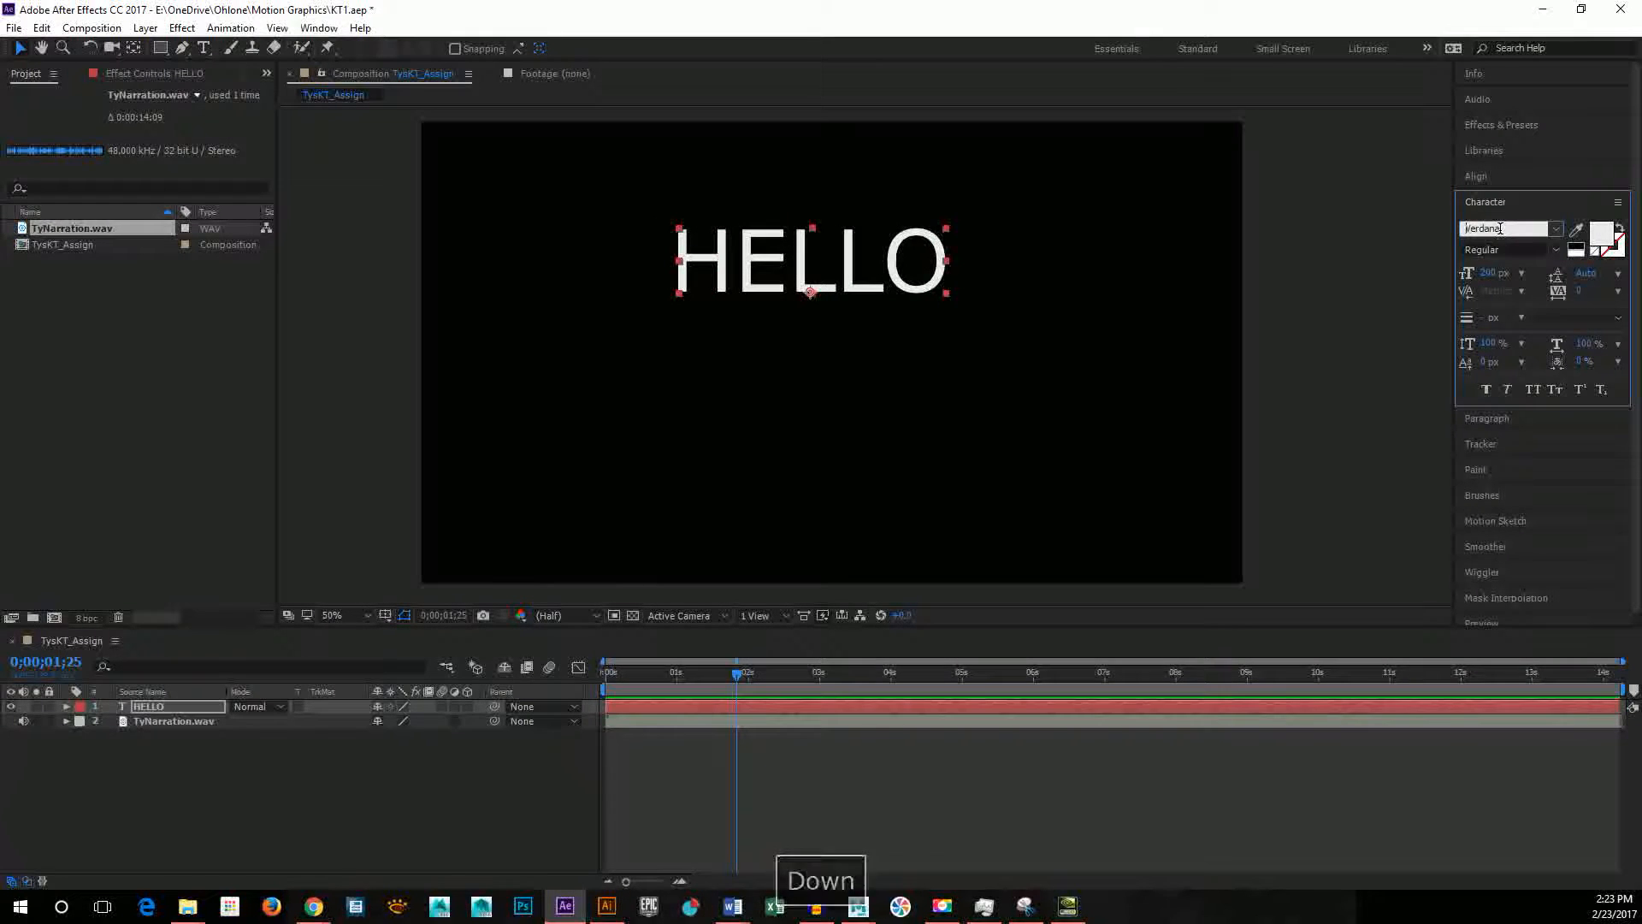
{"action": "key", "text": "Down"}
{"action": "key", "text": "Up"}
{"action": "key", "text": "Down"}
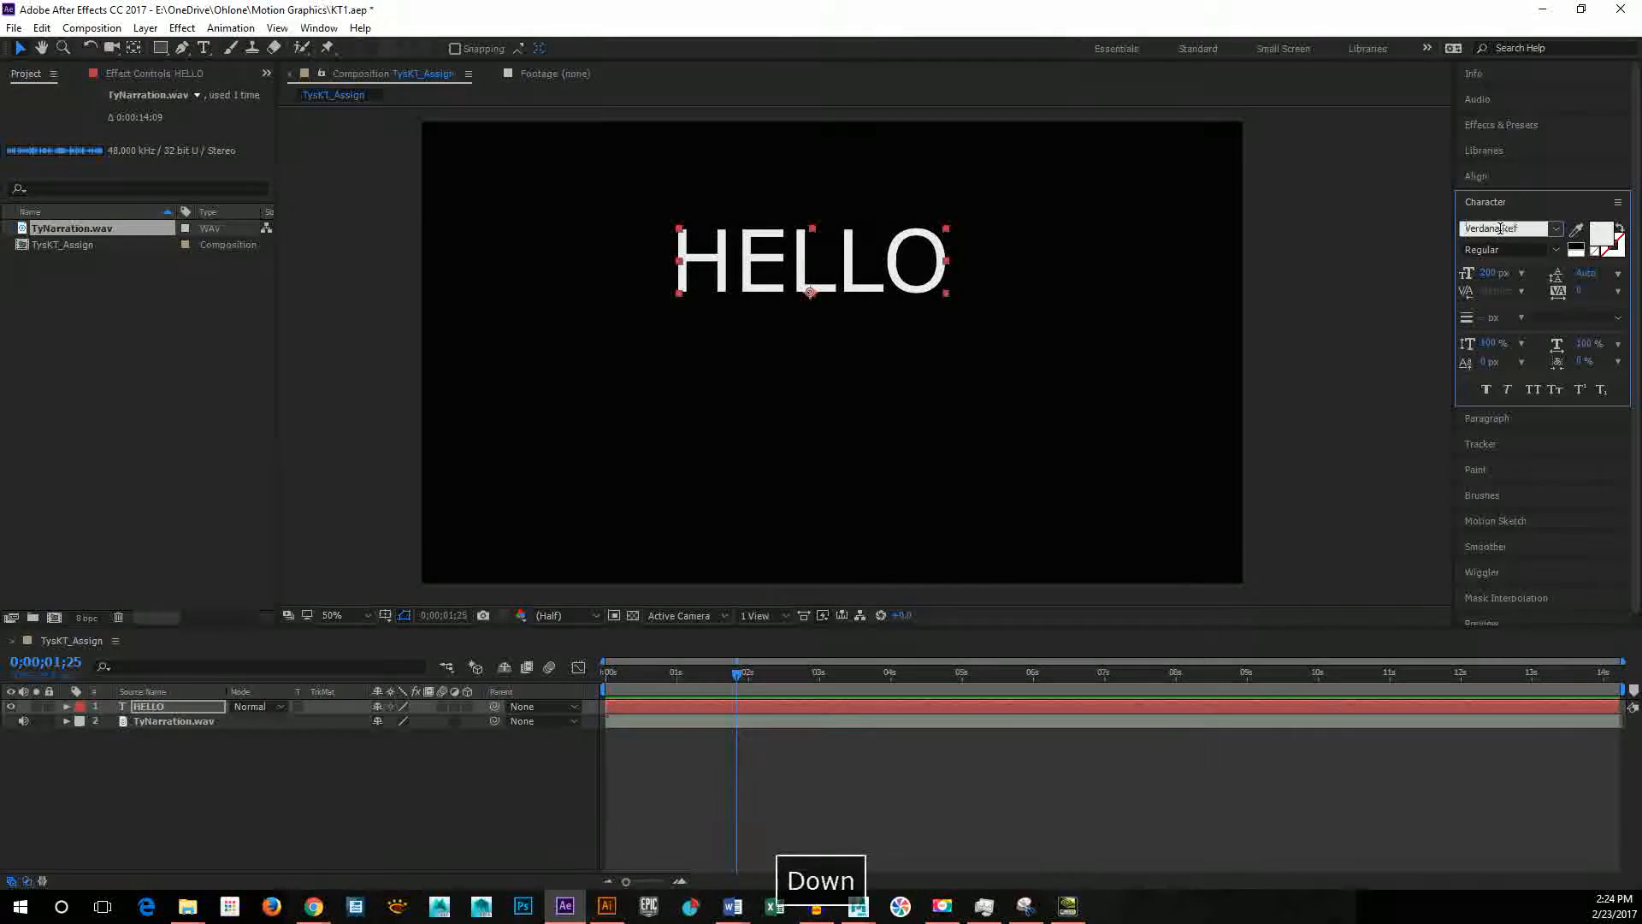
{"action": "key", "text": "Up"}
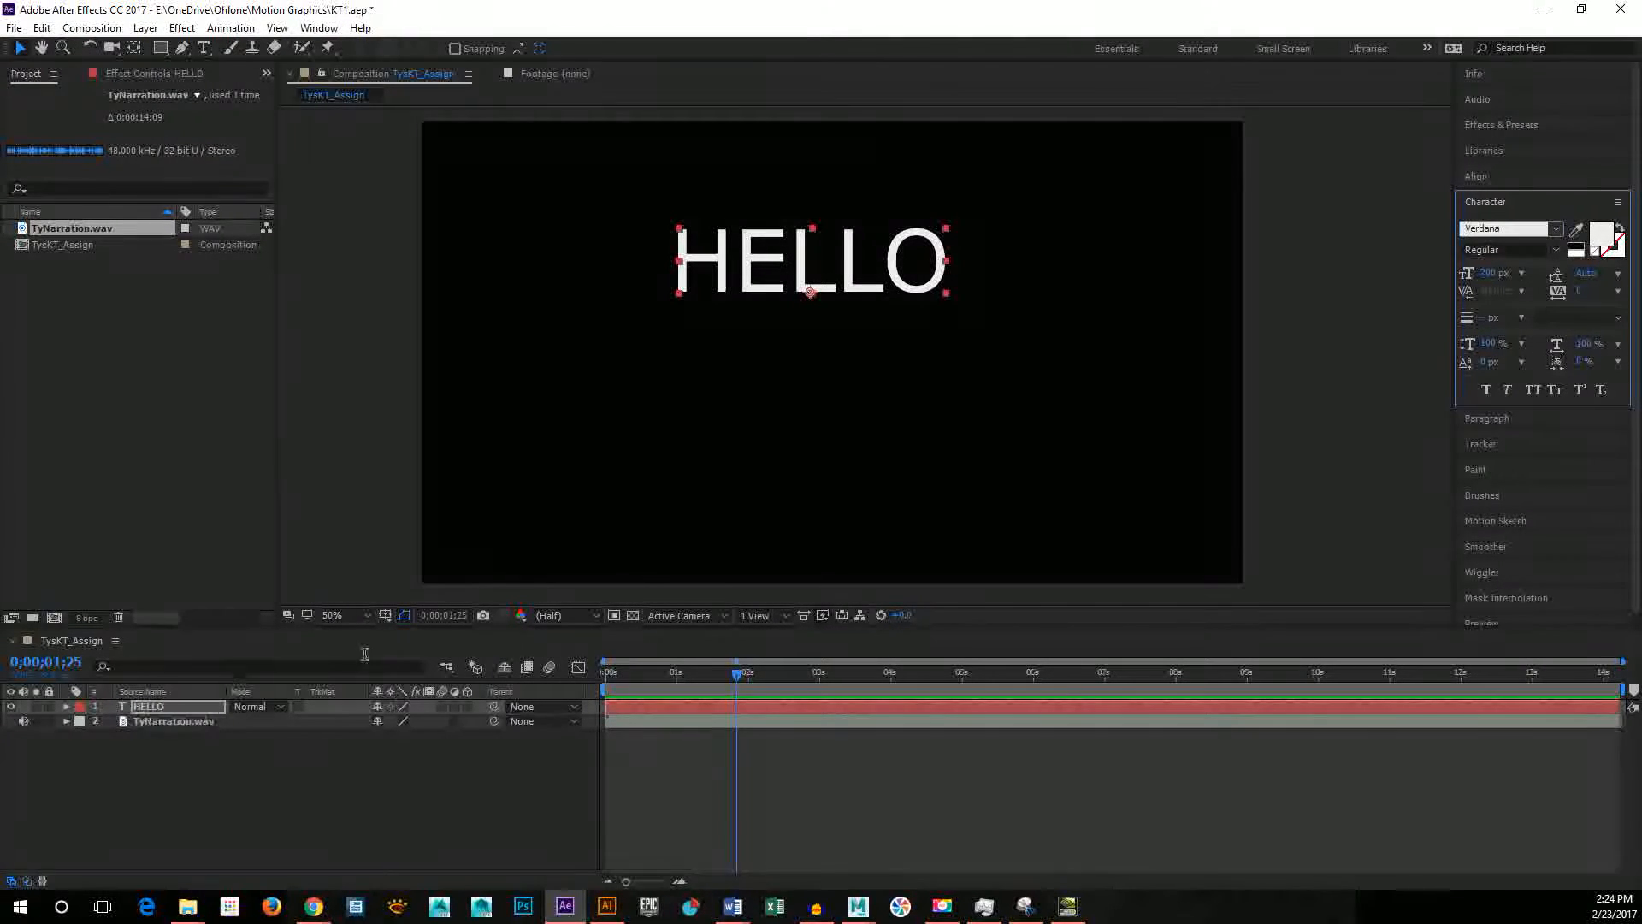
Step: Duplicate the HELLO layer, placing the copy below and slightly left of the original, and change its text to MY
{"action": "left_click", "coordinate": [858, 291]}
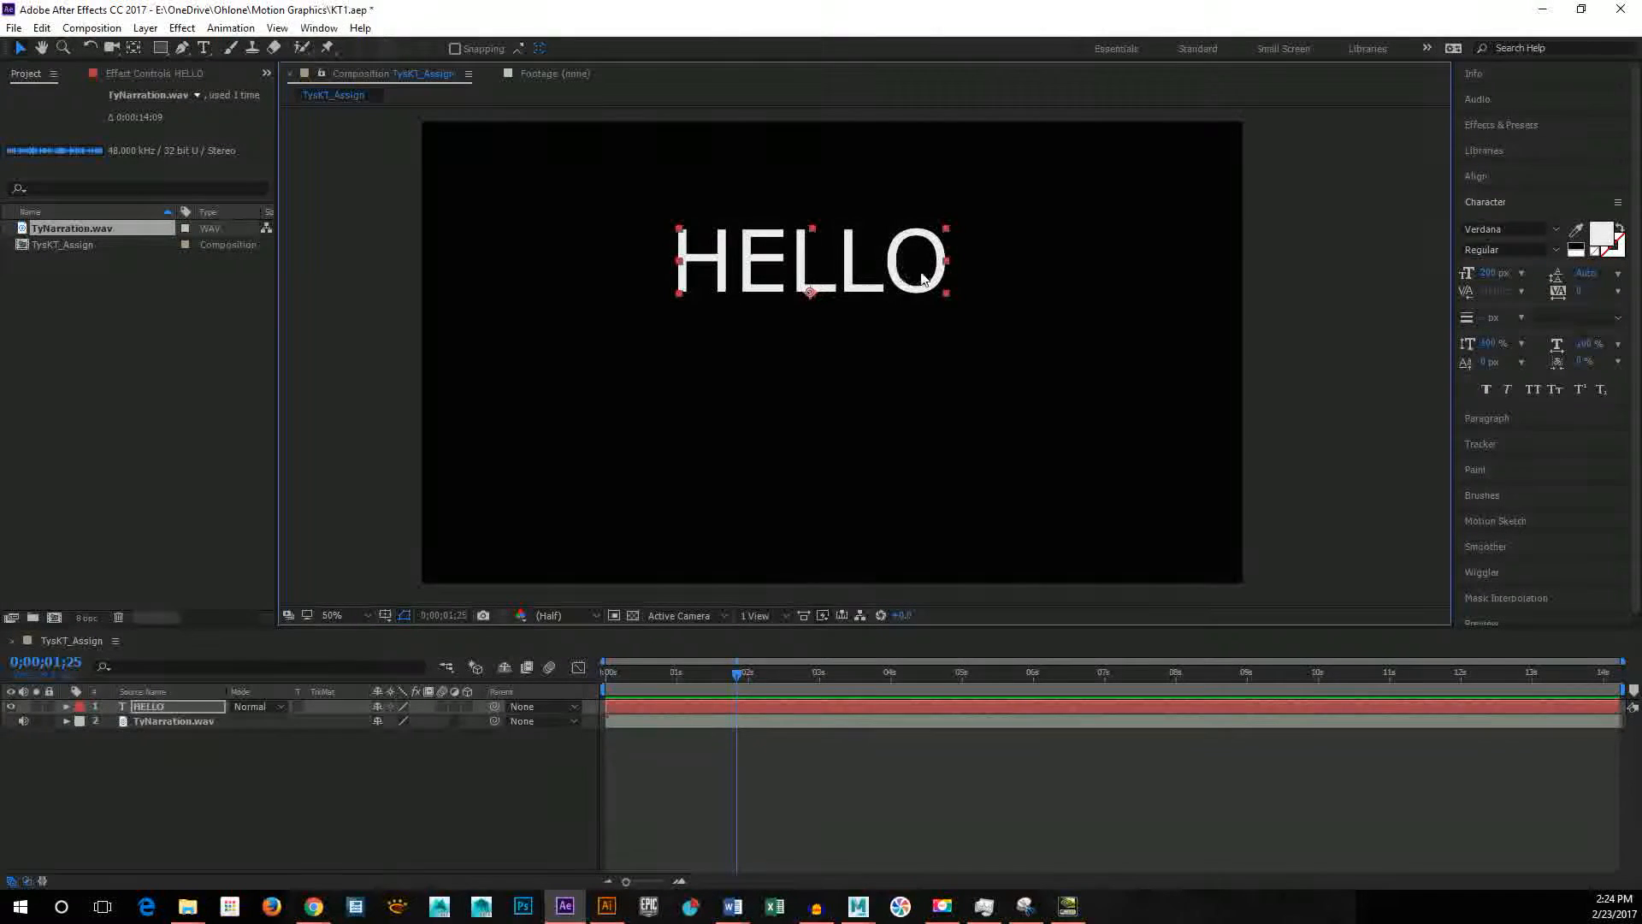
{"action": "key", "text": "ctrl+d"}
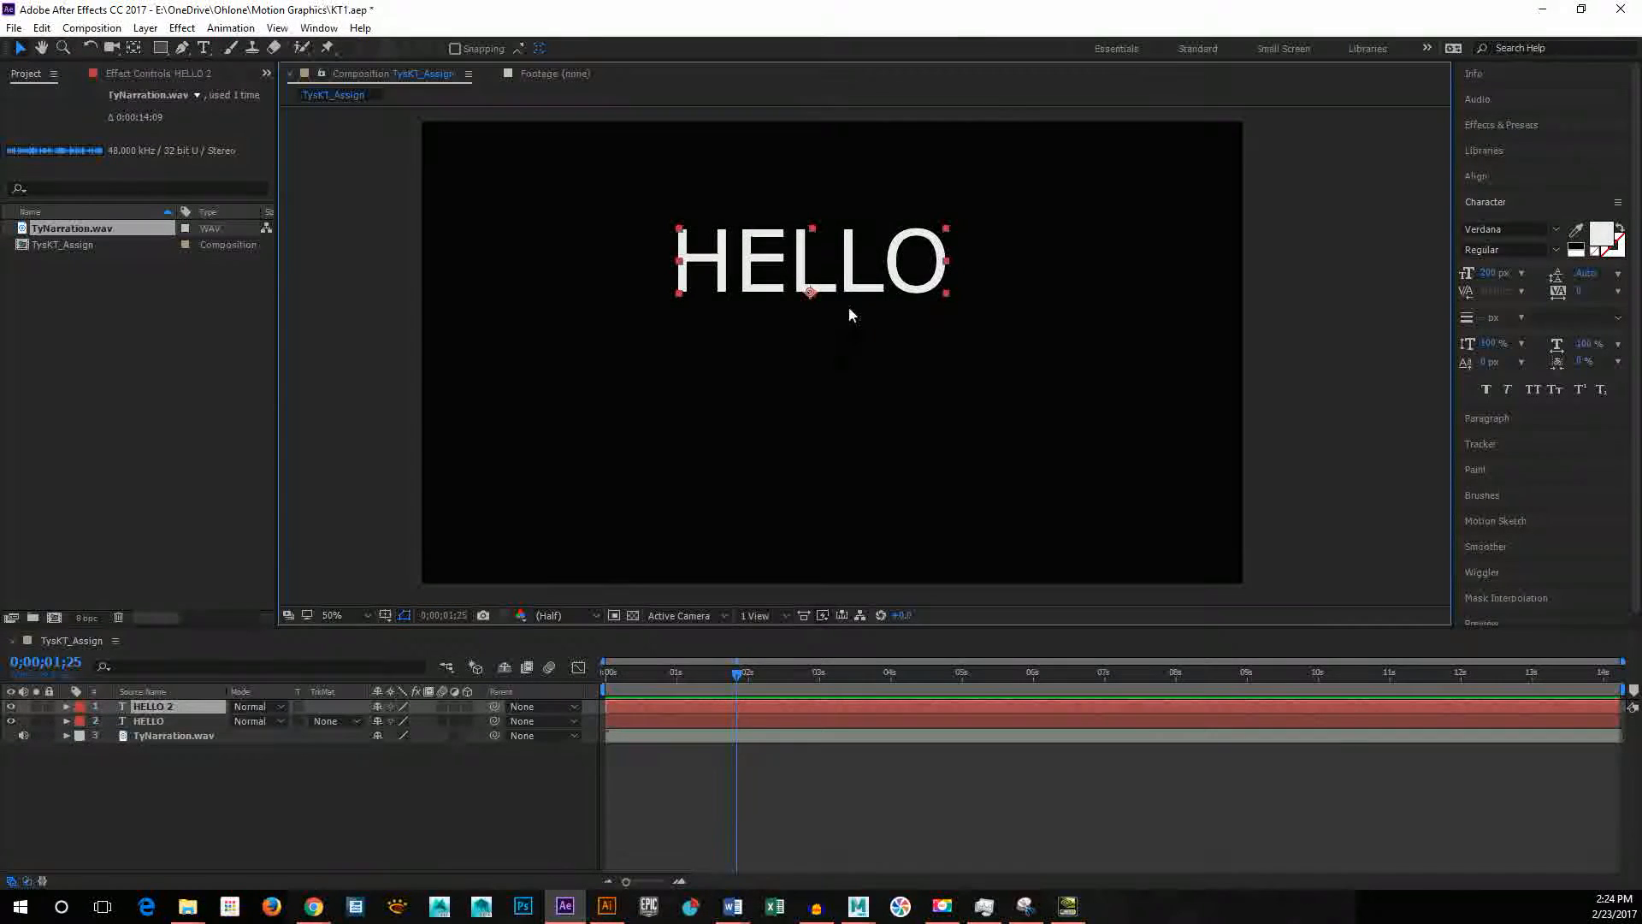
{"action": "left_click_drag", "start_coordinate": [851, 289], "coordinate": [755, 373]}
{"action": "double_click", "coordinate": [755, 372]}
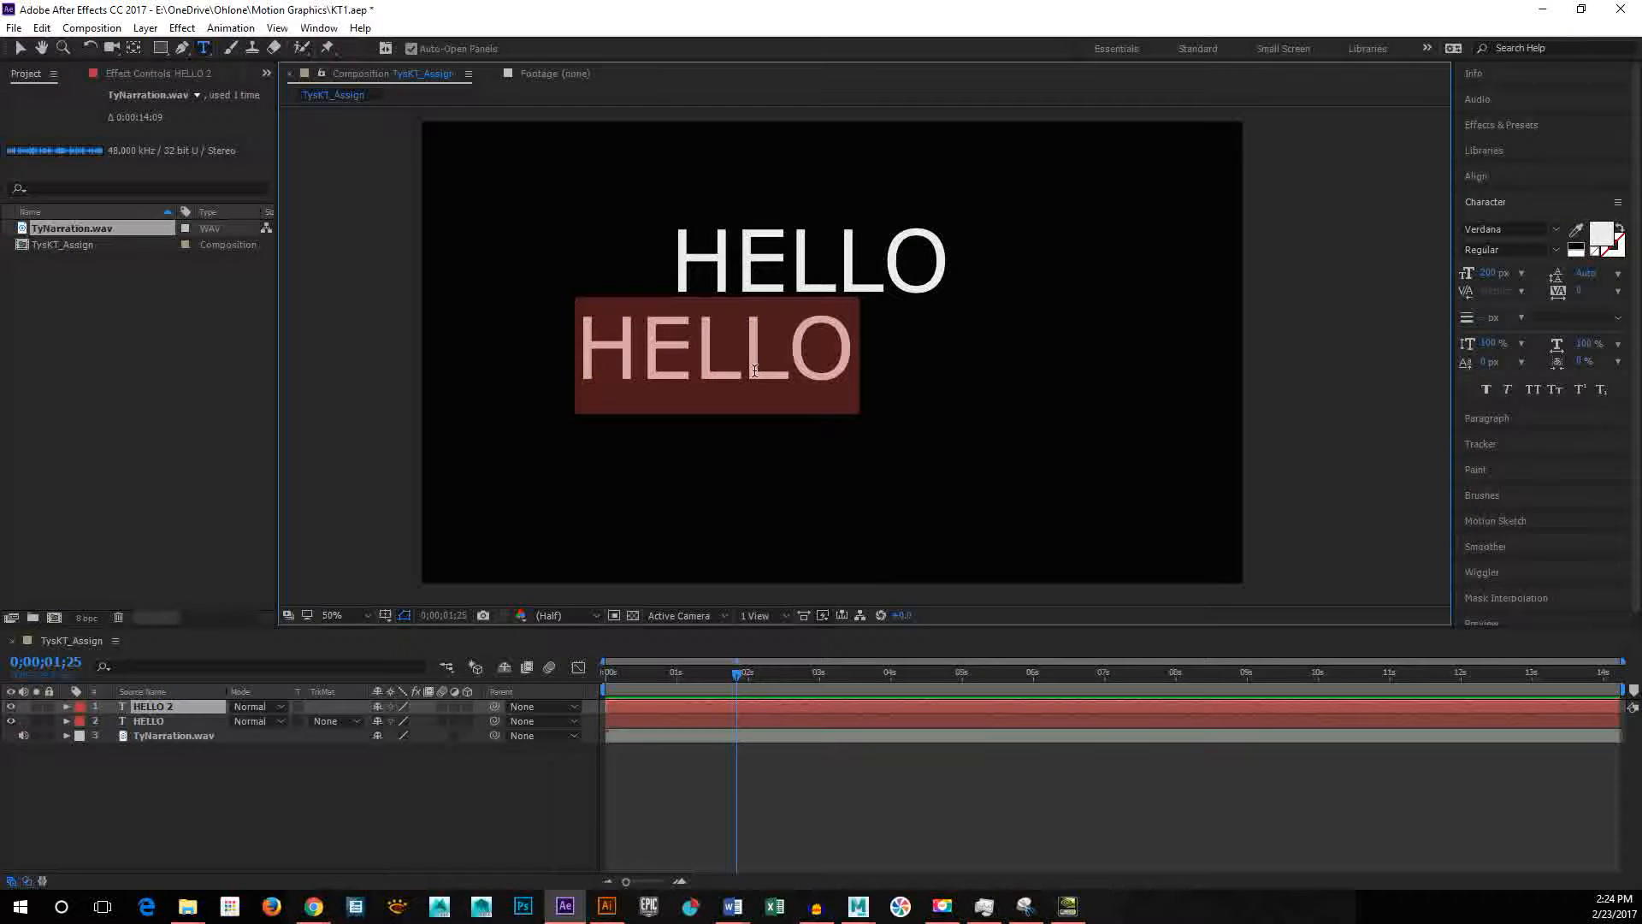
{"action": "type", "text": "MY"}
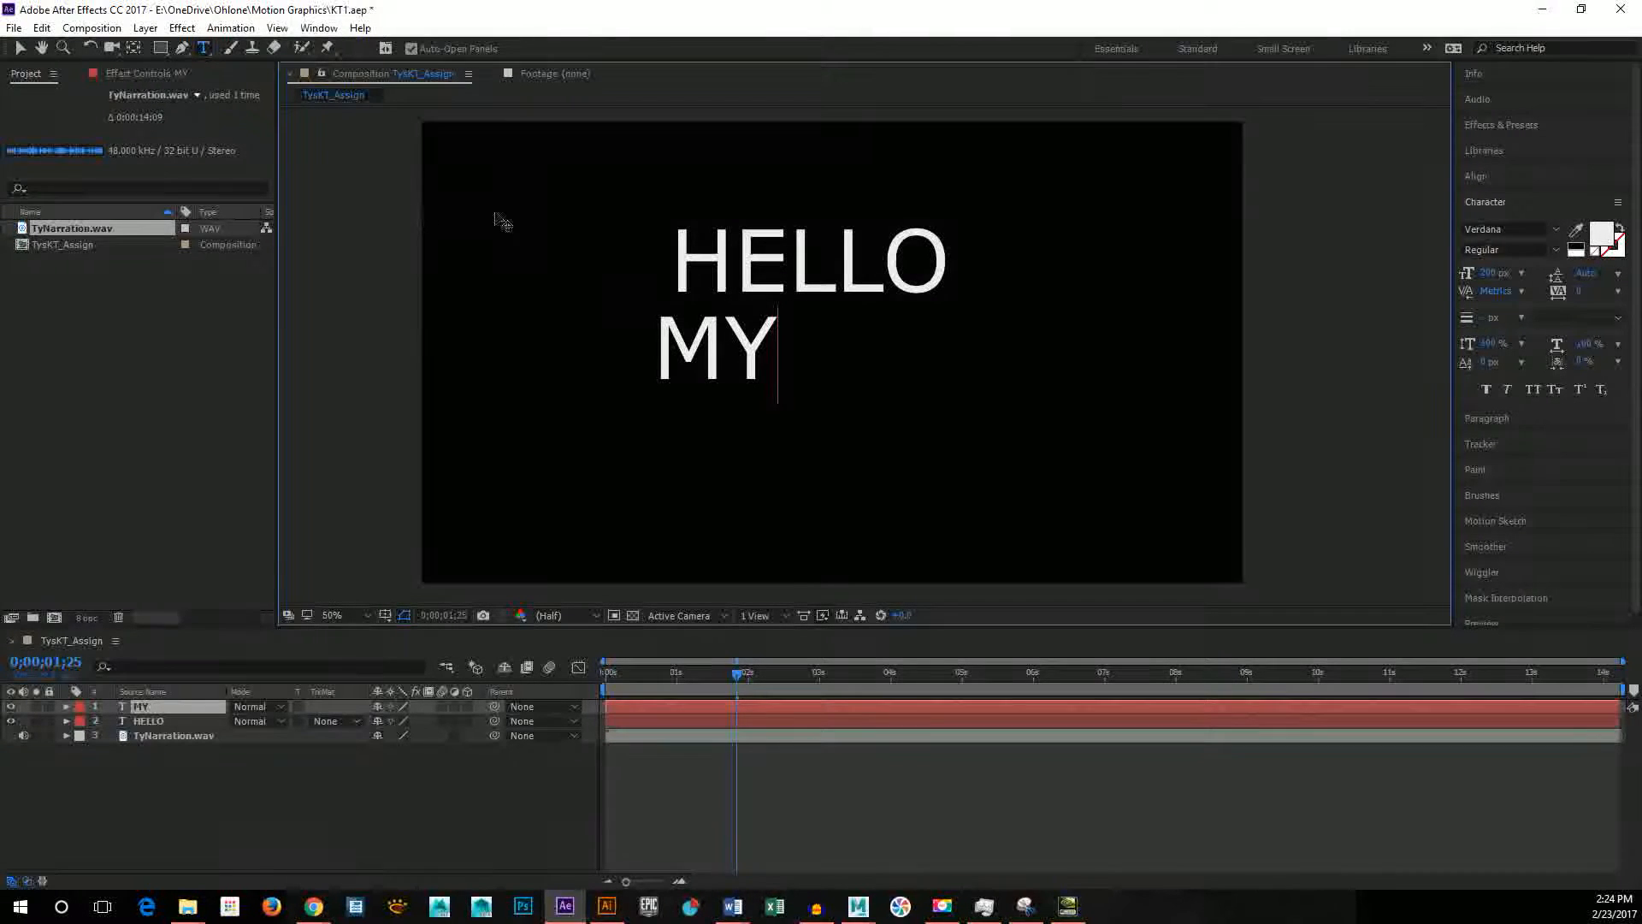
{"action": "left_click", "coordinate": [729, 335]}
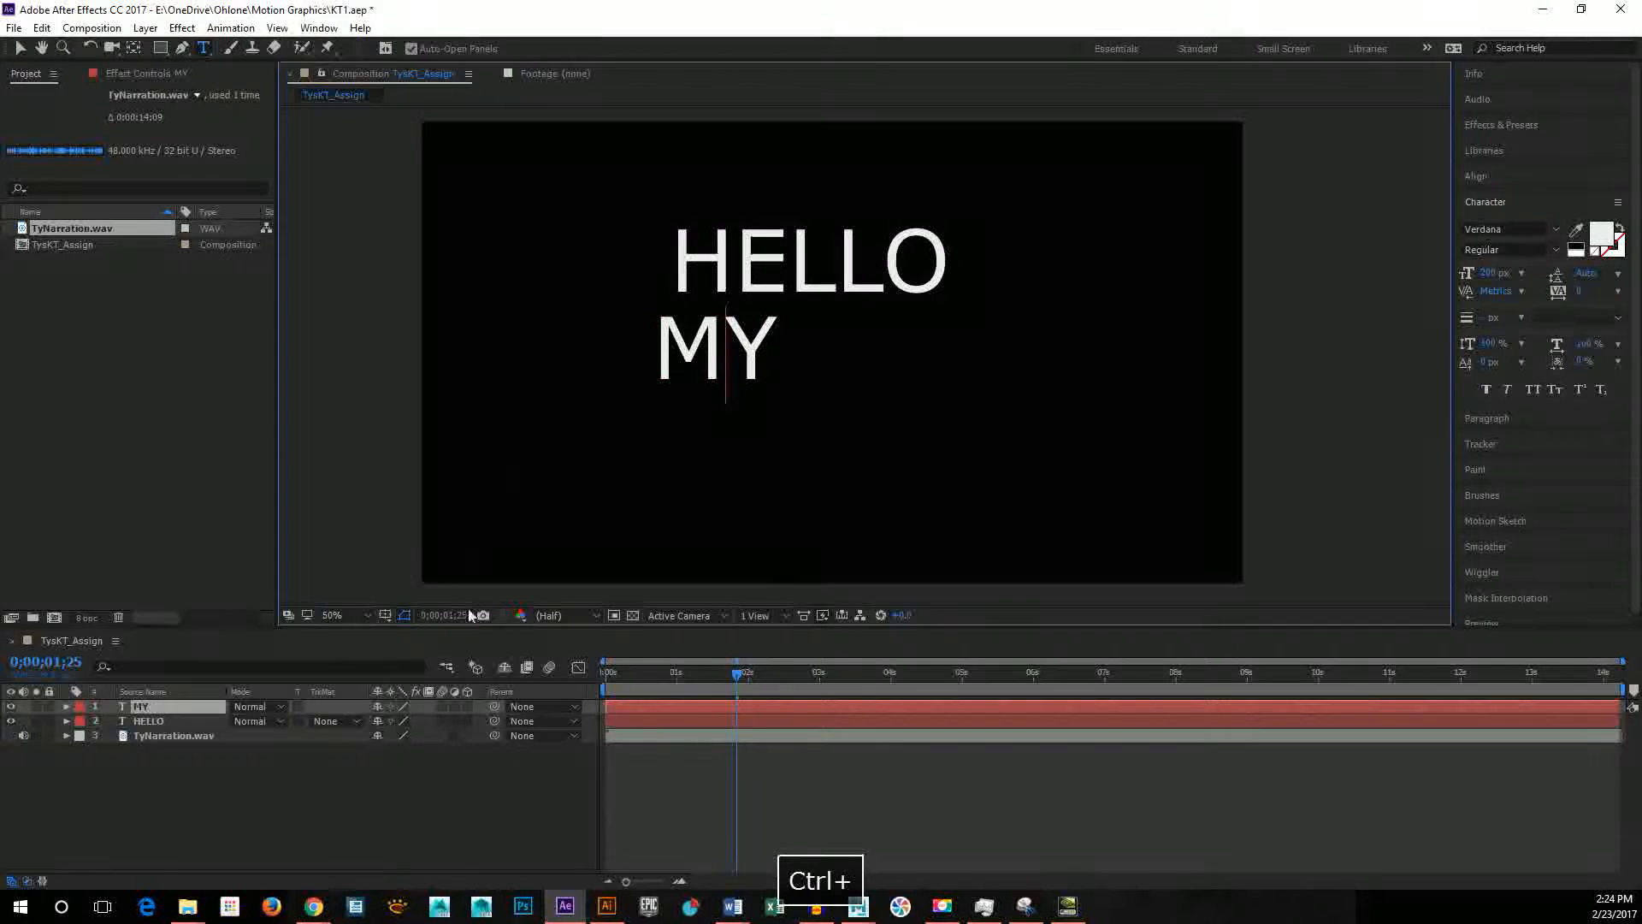
{"action": "key", "text": "ctrl+alt+shift+t"}
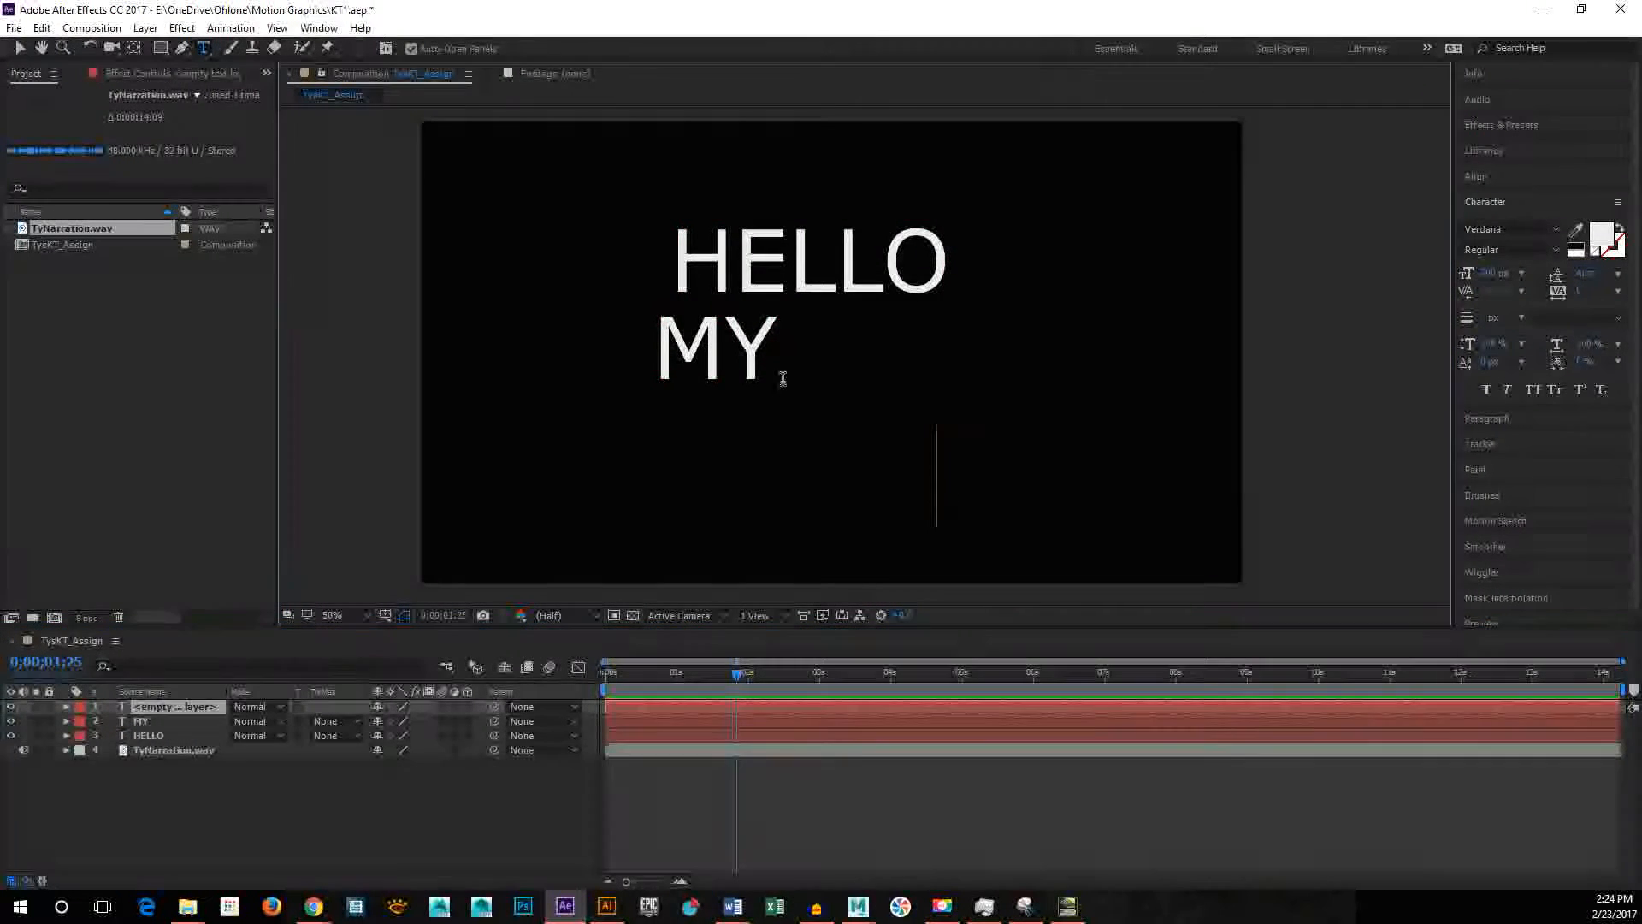
{"action": "left_click", "coordinate": [20, 48]}
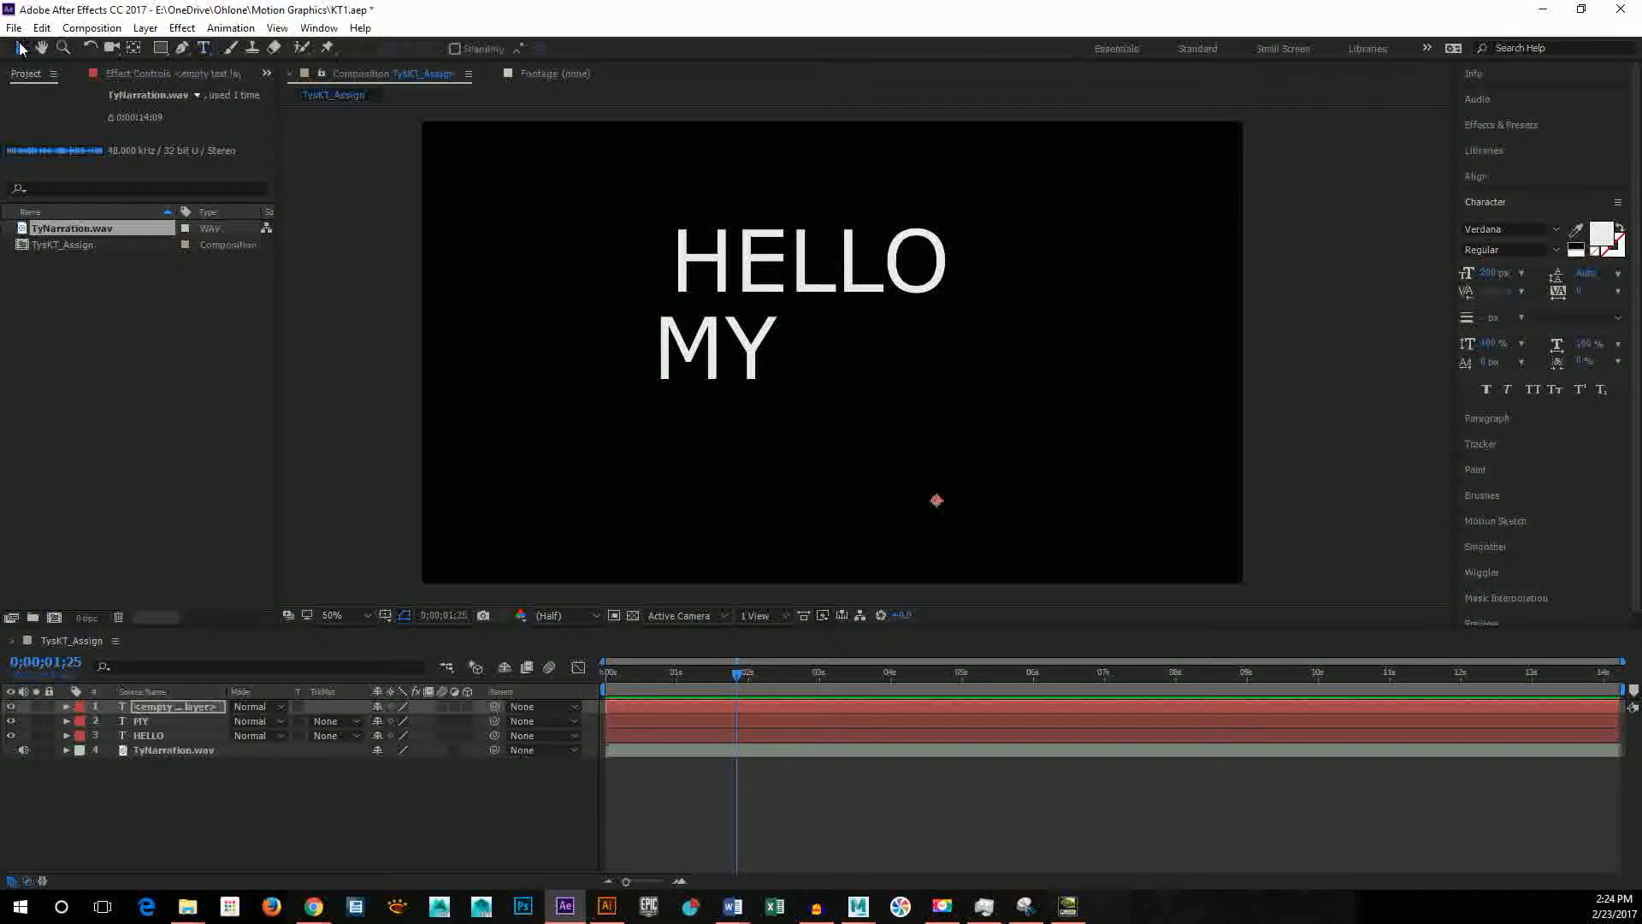
{"action": "key", "text": "ctrl+z"}
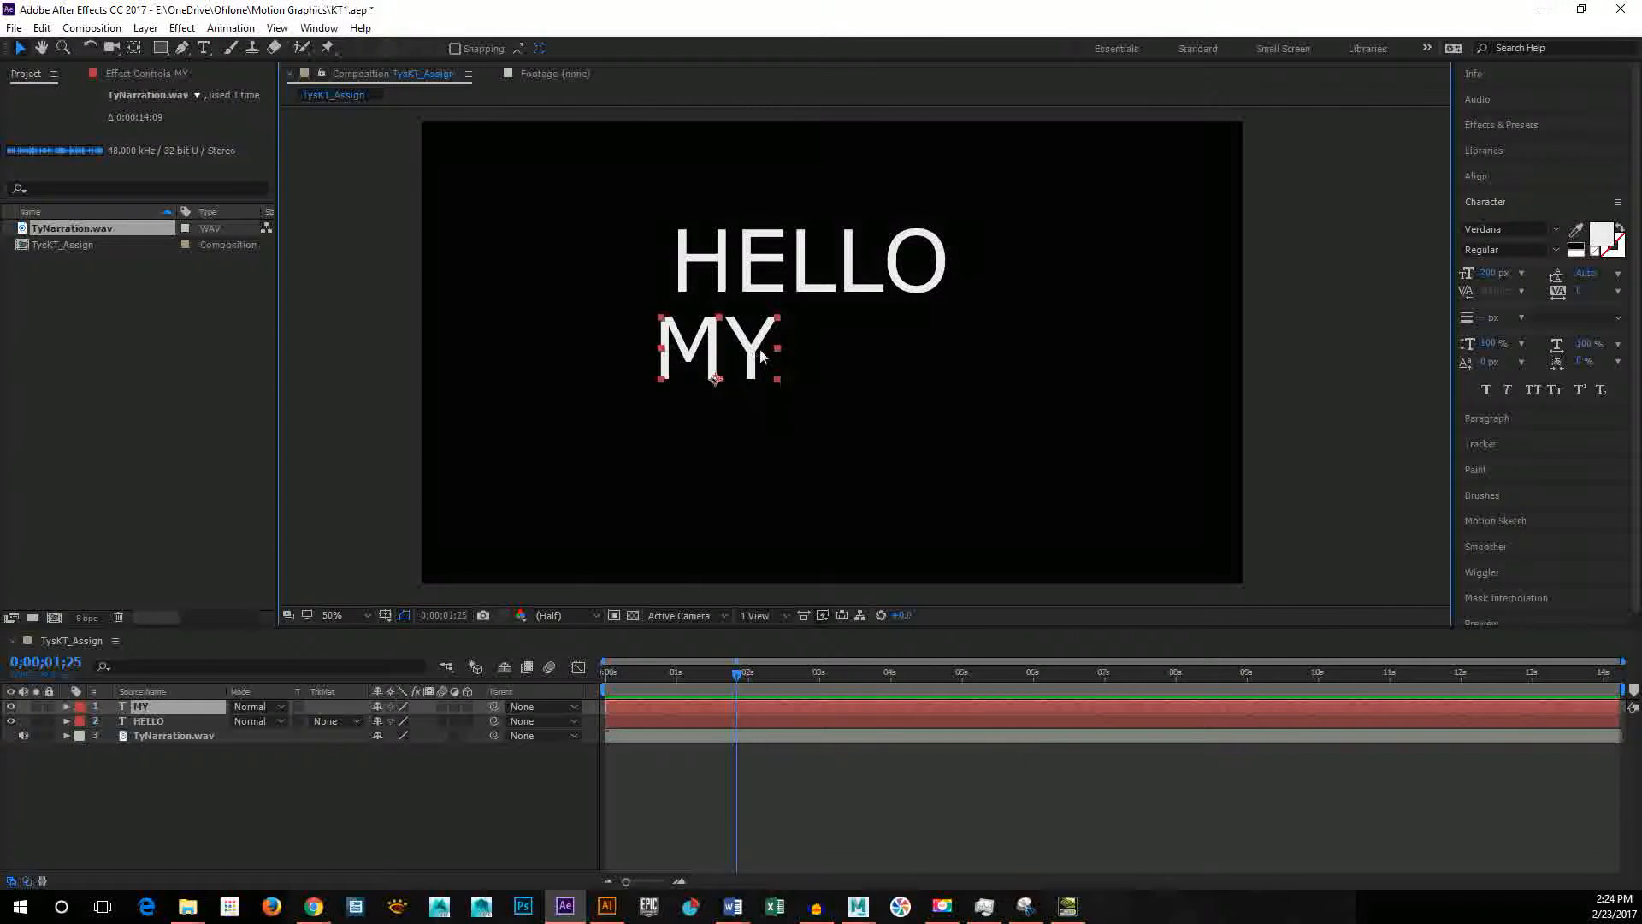
Step: Duplicate the MY layer and move the copy to the right of MY on the same line
{"action": "key", "text": "ctrl+d"}
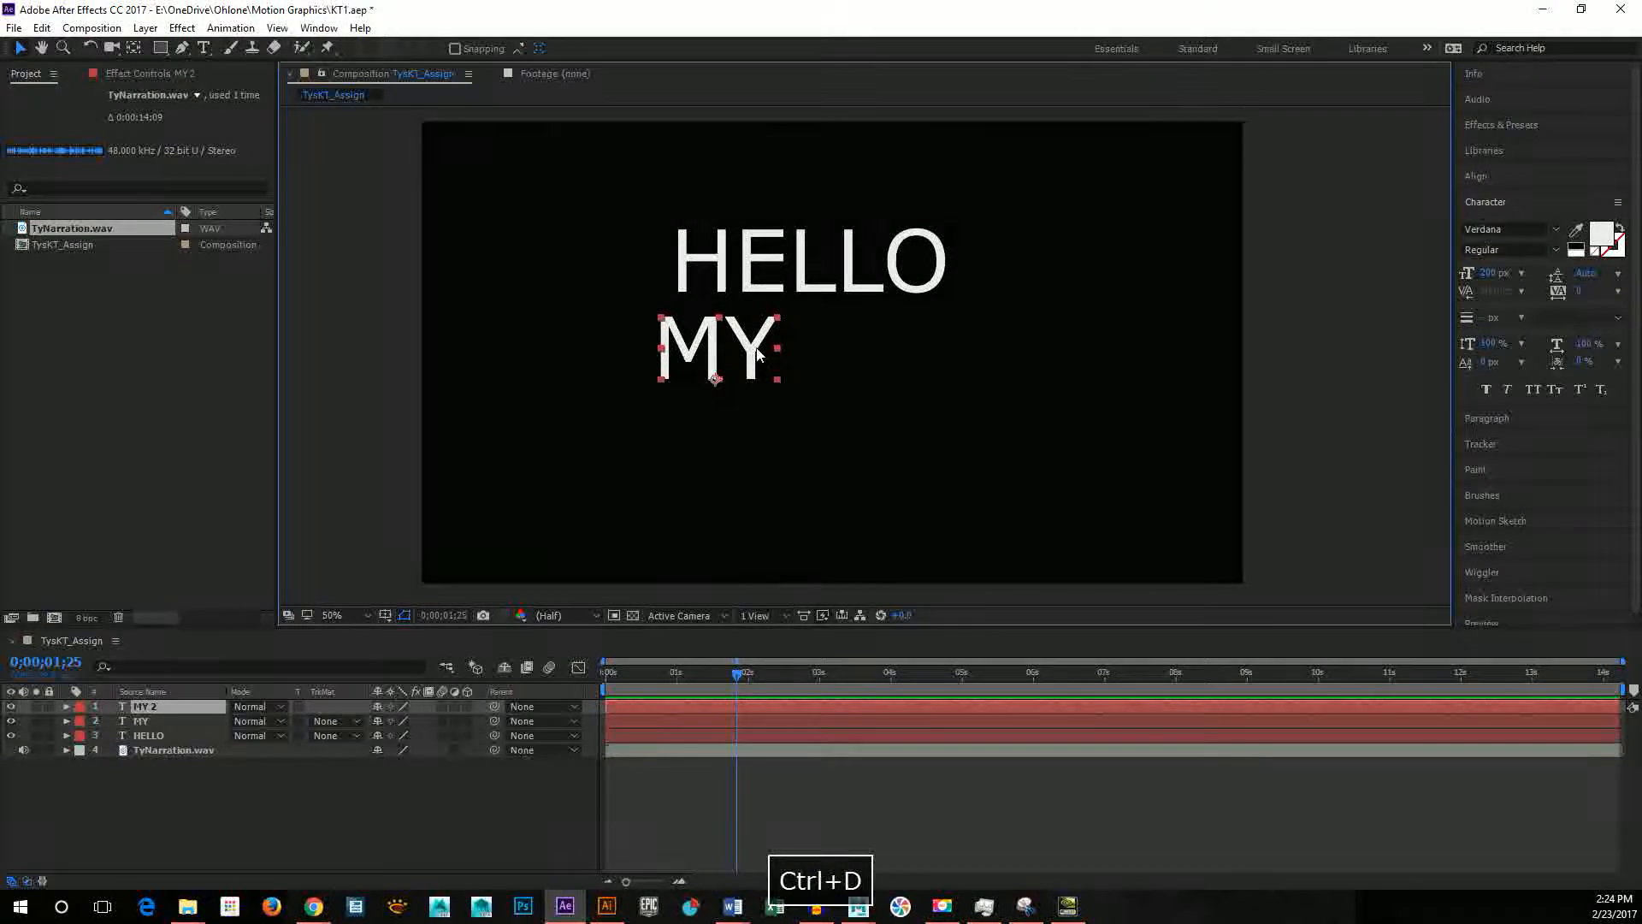
{"action": "left_click_drag", "start_coordinate": [763, 356], "coordinate": [870, 389]}
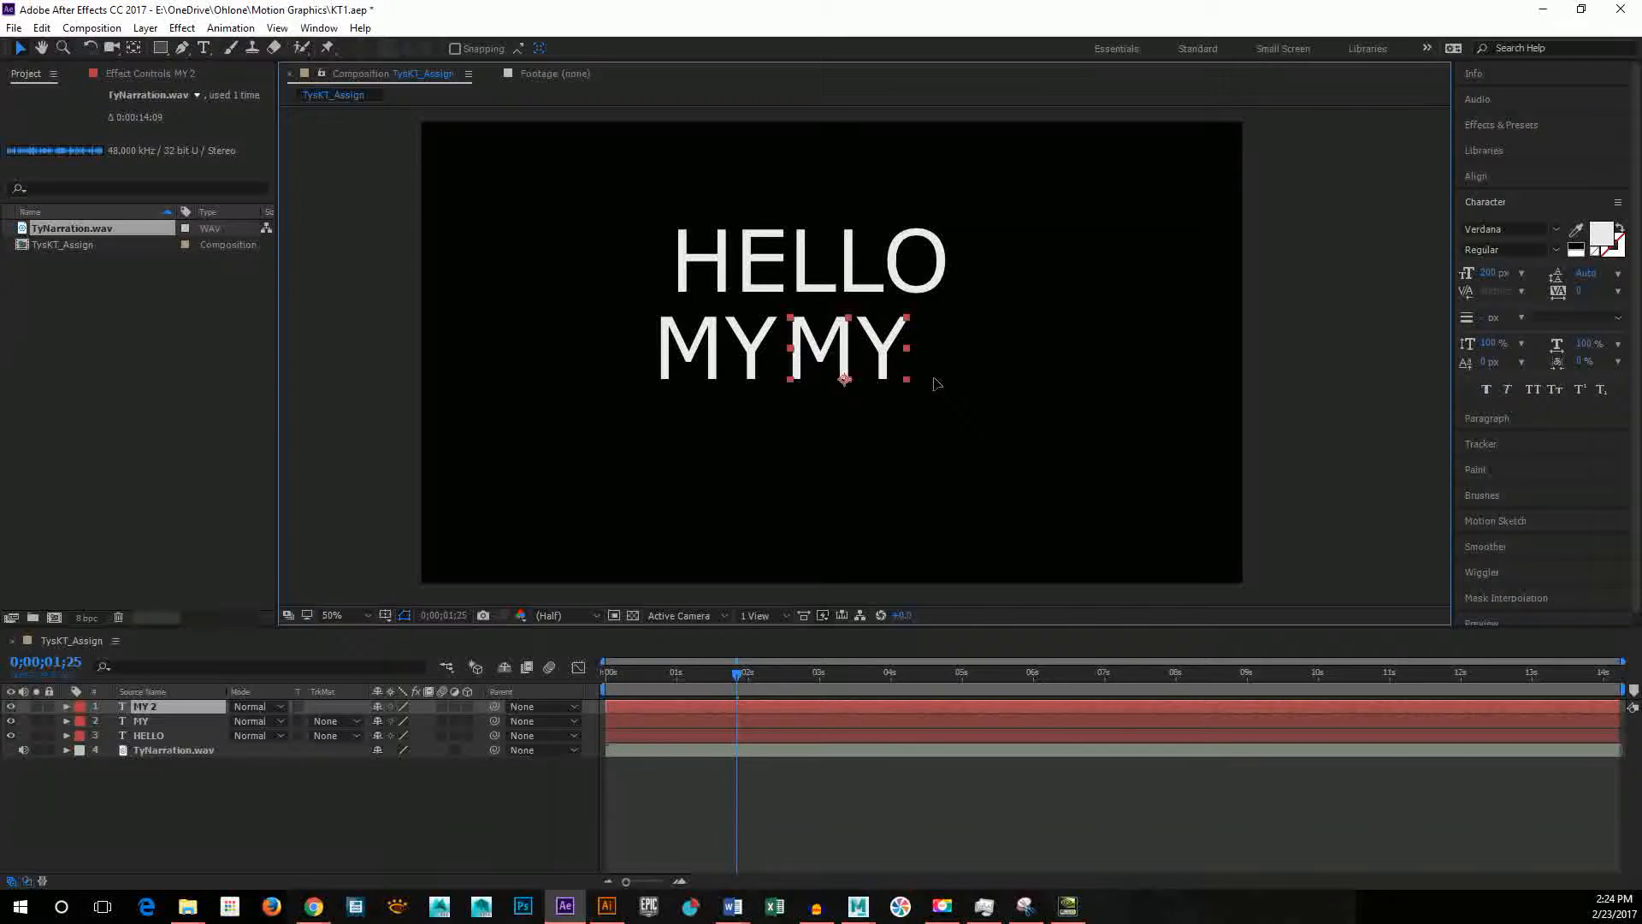
{"action": "key", "text": "shift+Right"}
{"action": "key", "text": "shift+Right"}
{"action": "key", "text": "shift+Right"}
{"action": "key", "text": "shift+Right"}
{"action": "key", "text": "shift+Right"}
{"action": "key", "text": "shift+Right"}
{"action": "key", "text": "shift+Right"}
{"action": "key", "text": "shift+Right"}
{"action": "key", "text": "shift+Right"}
{"action": "key", "text": "shift+Right"}
{"action": "key", "text": "shift+Right"}
{"action": "key", "text": "shift+Right"}
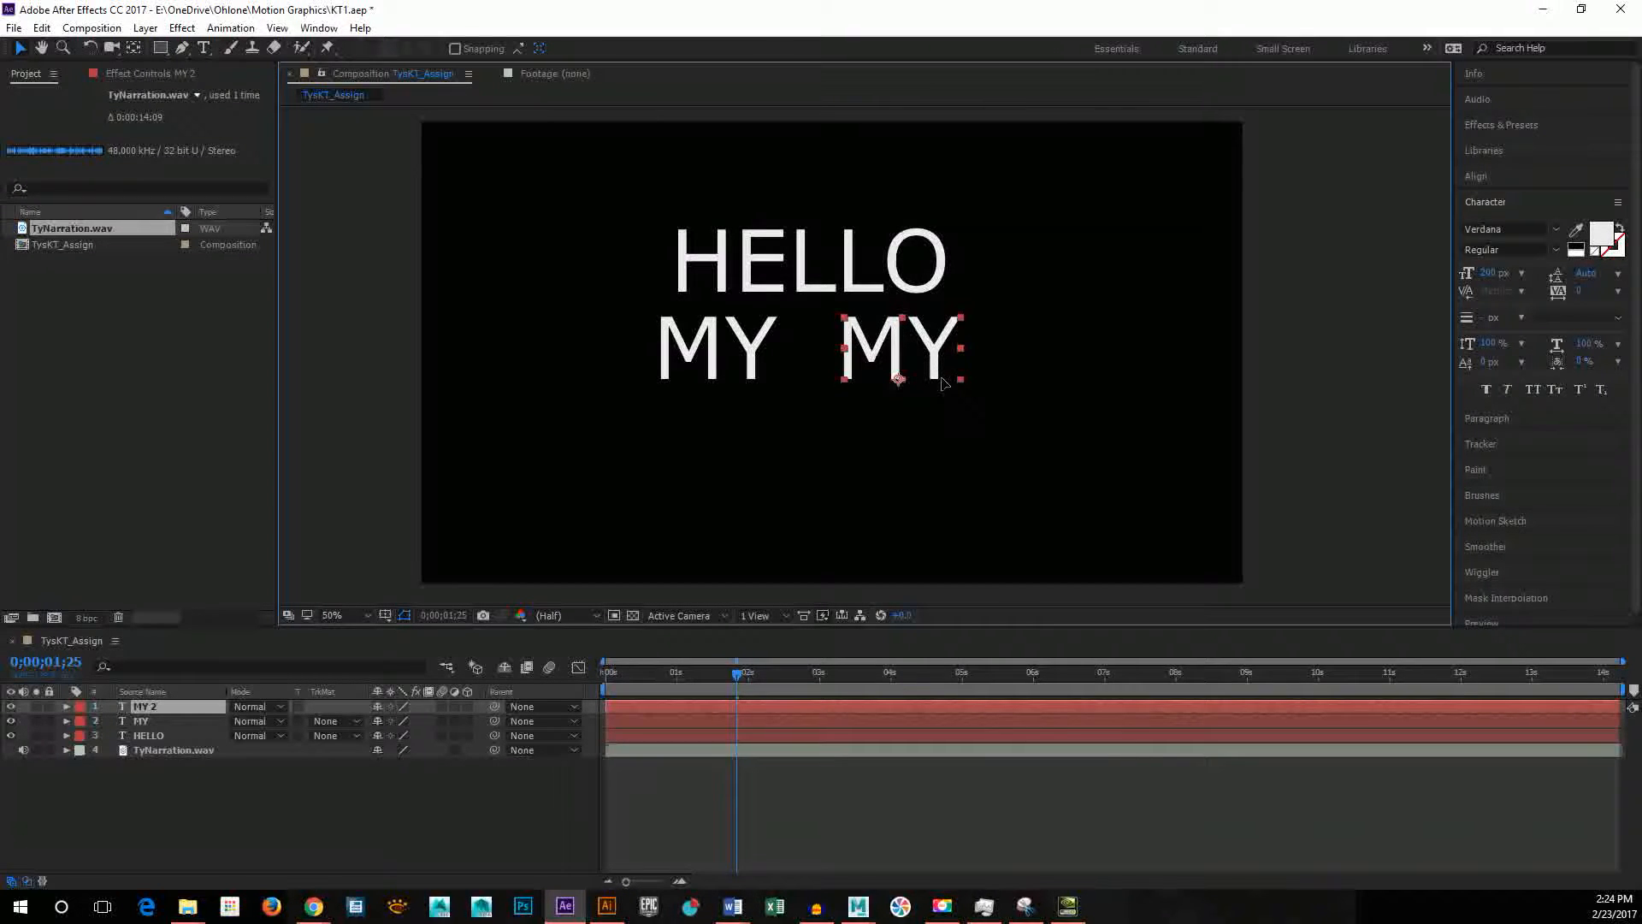
Step: Replace the text of the second MY layer with NAME and return to the Selection tool
{"action": "double_click", "coordinate": [897, 332]}
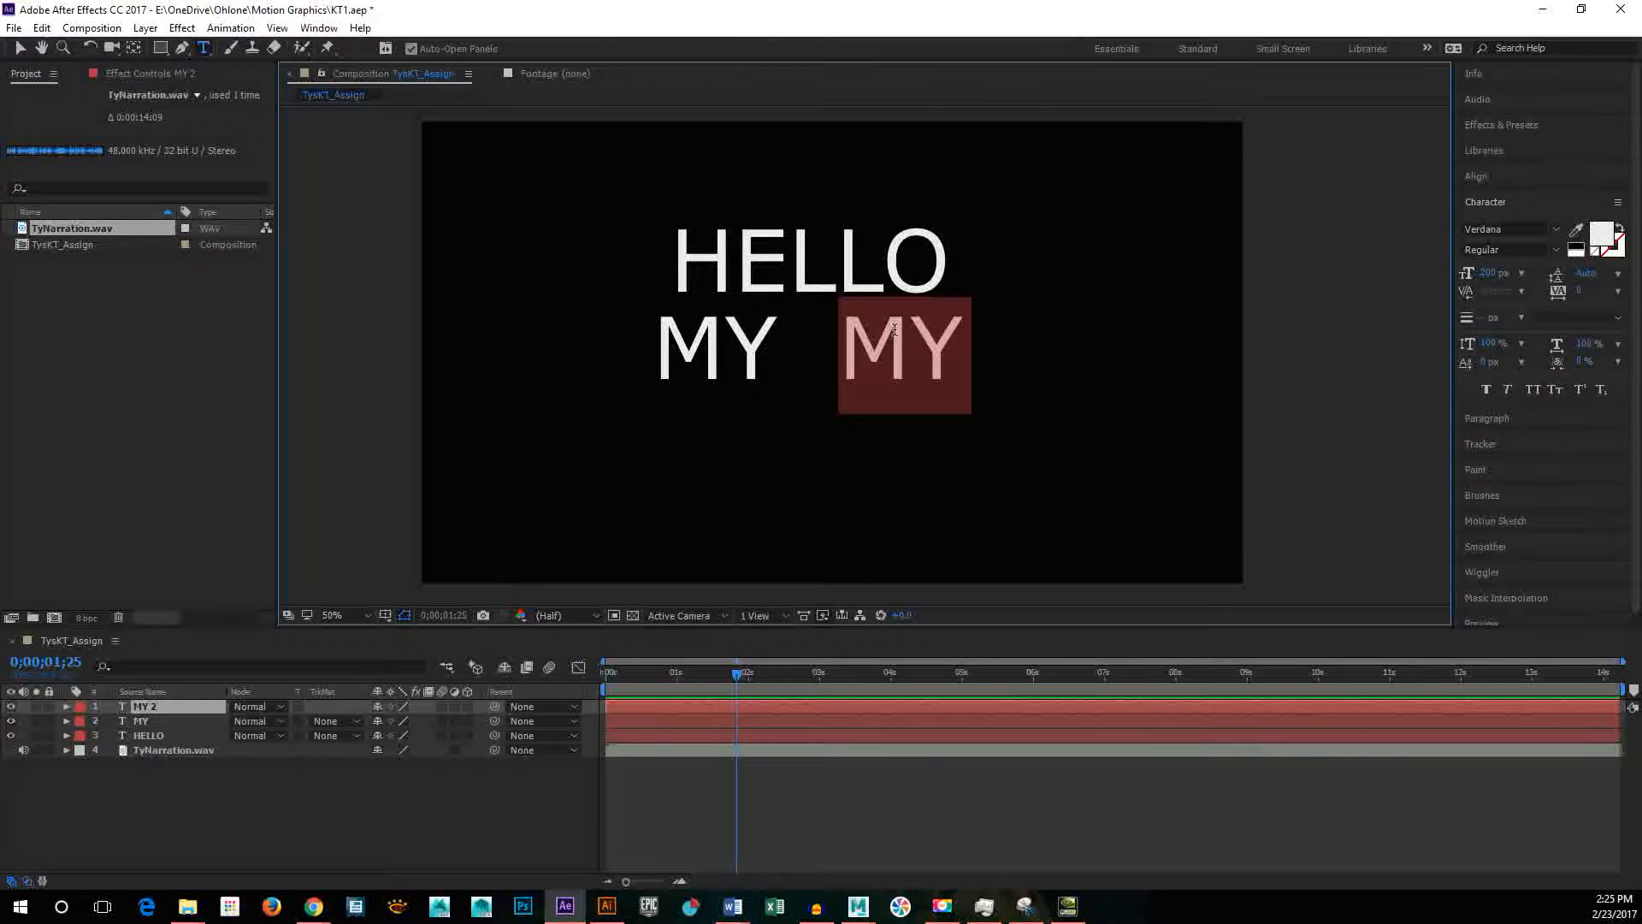
{"action": "type", "text": "NAME"}
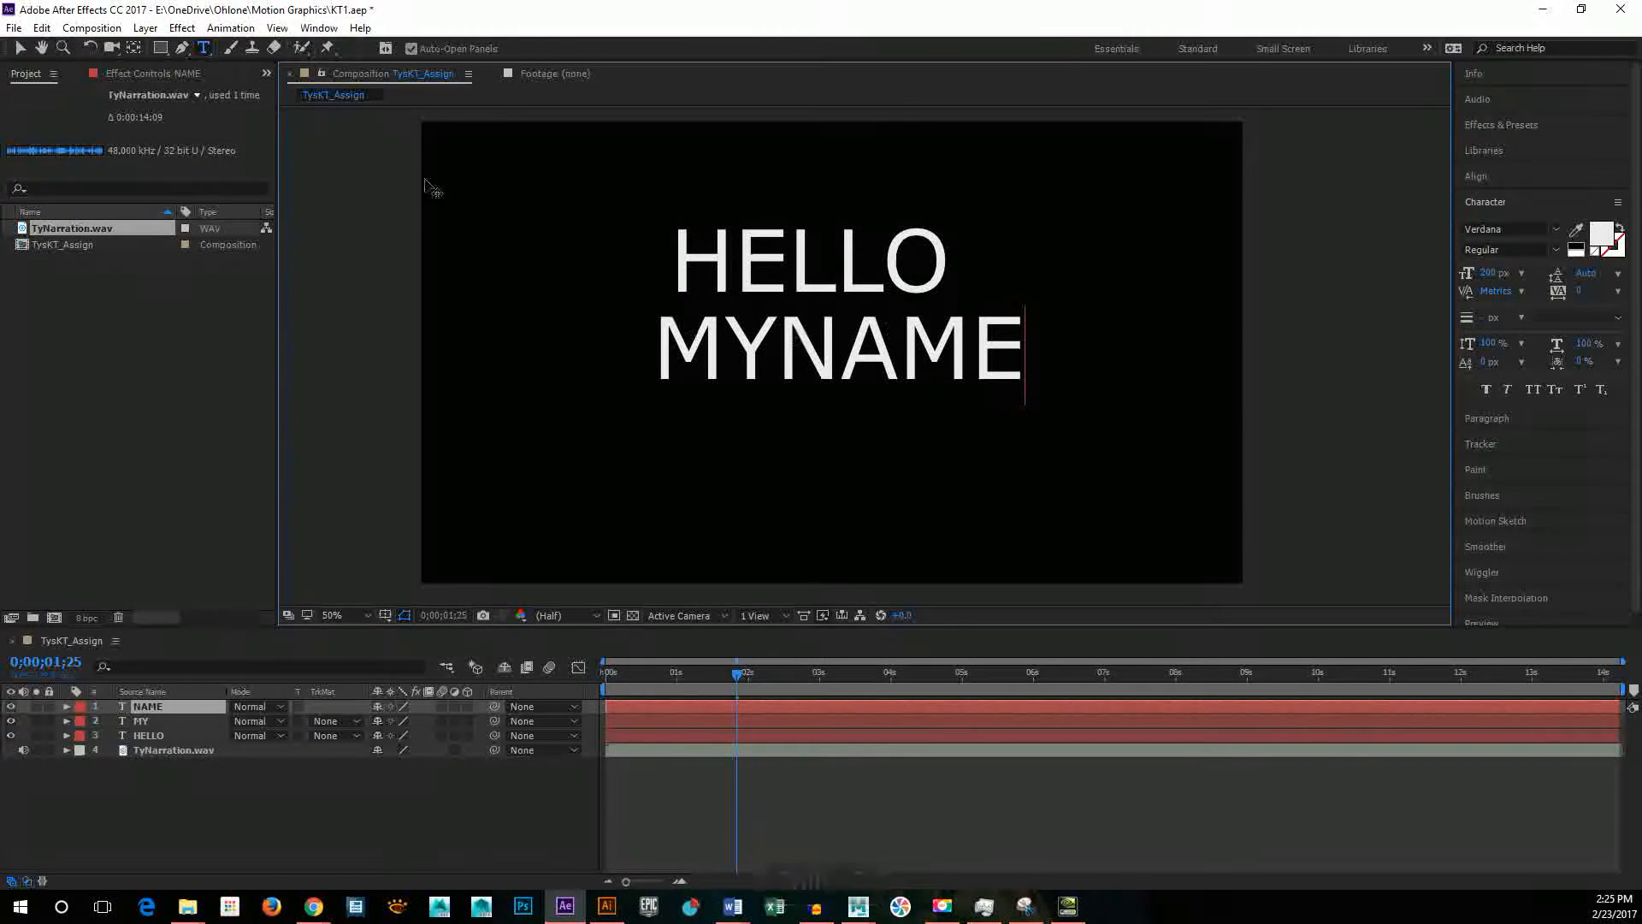
{"action": "left_click", "coordinate": [23, 52]}
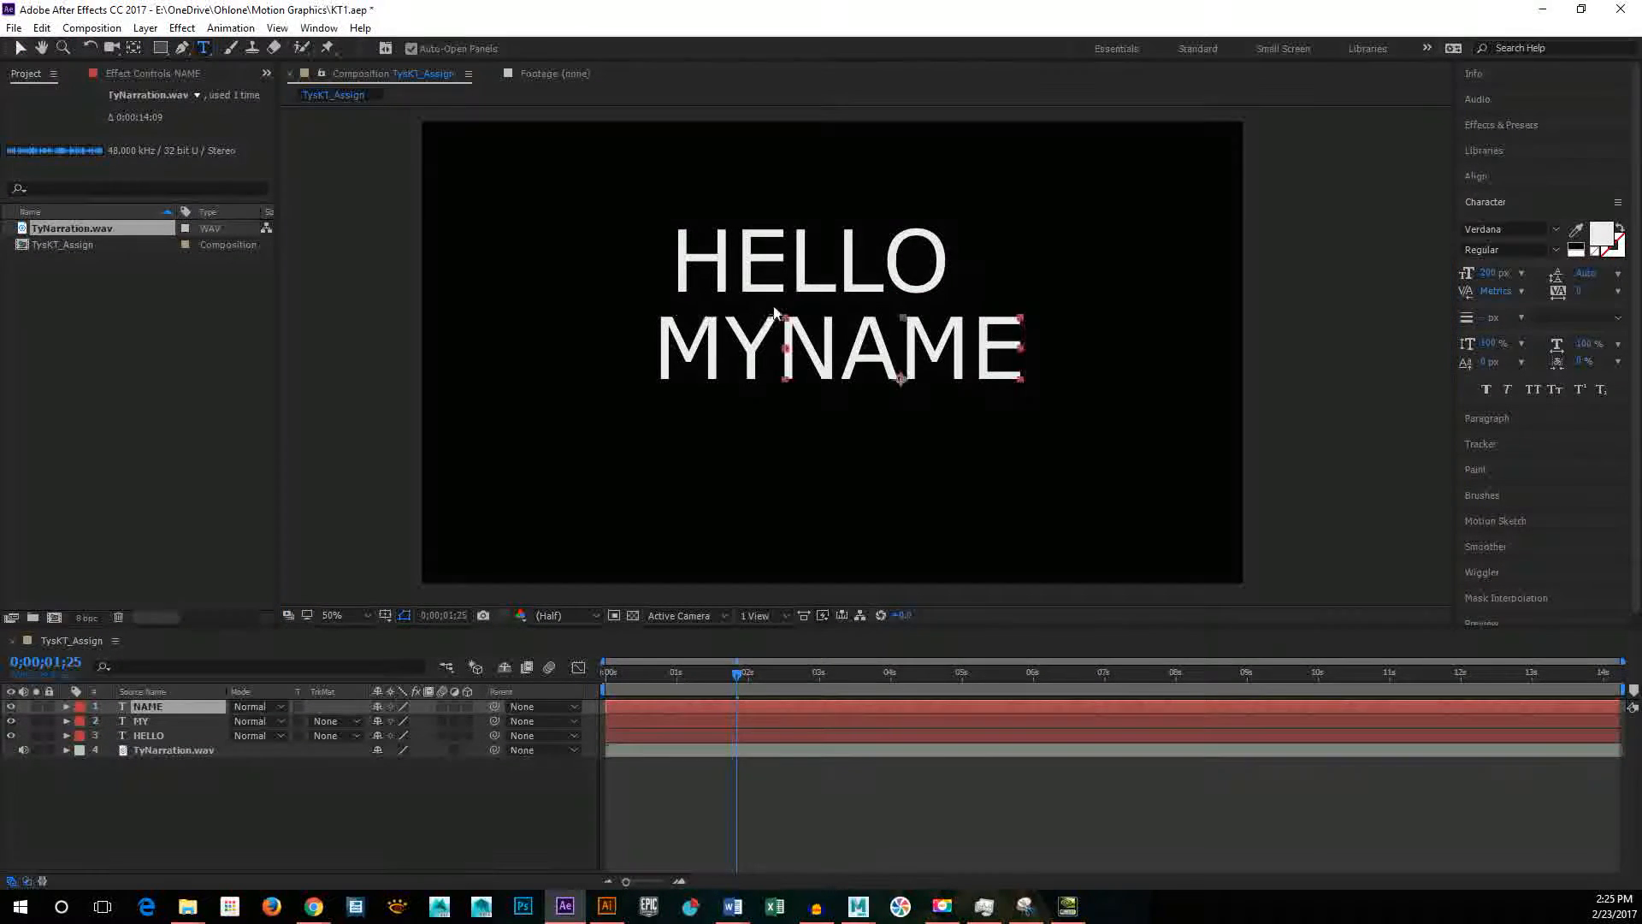
Step: Select the HELLO text layer and set its font size to 260 px
{"action": "left_click", "coordinate": [780, 279]}
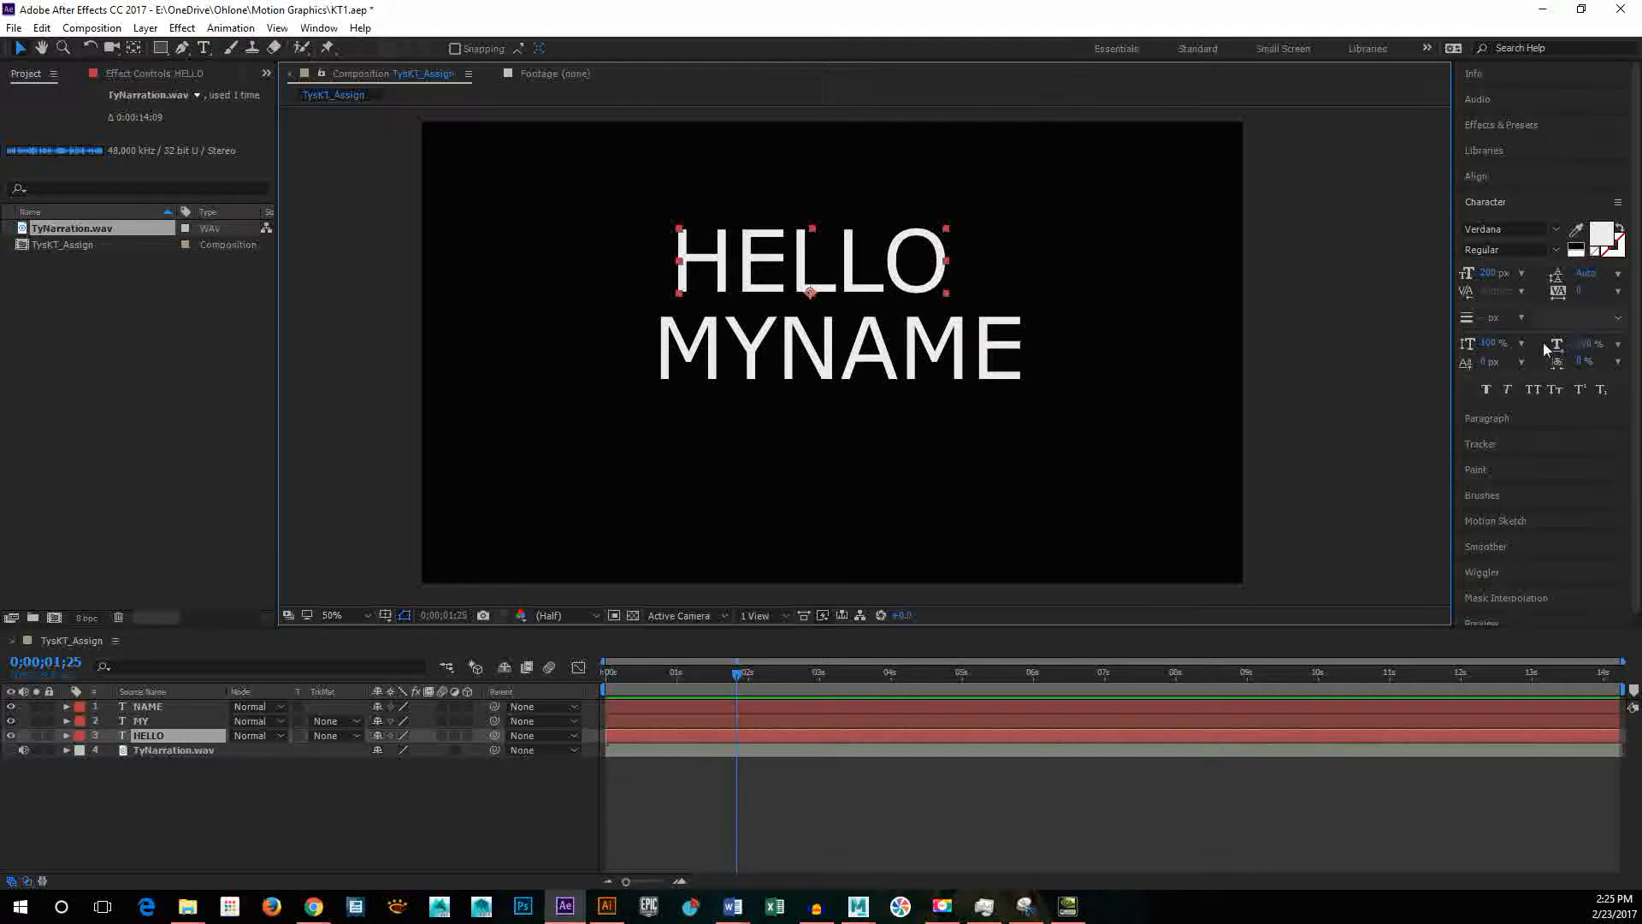
{"action": "left_click", "coordinate": [1523, 275]}
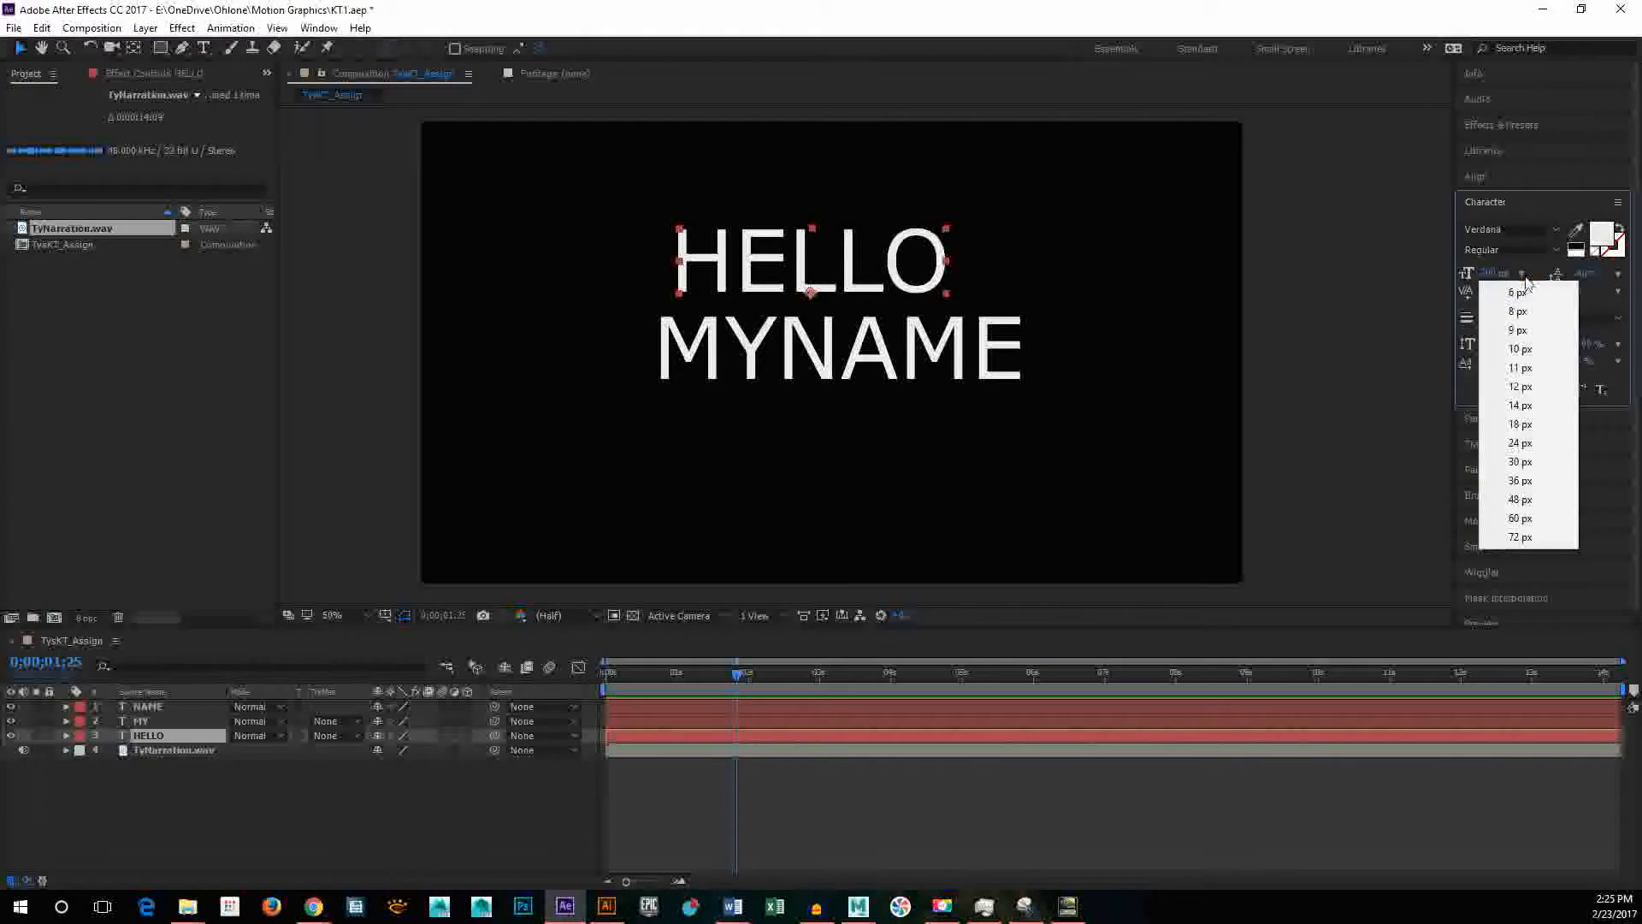
{"action": "left_click", "coordinate": [1493, 273]}
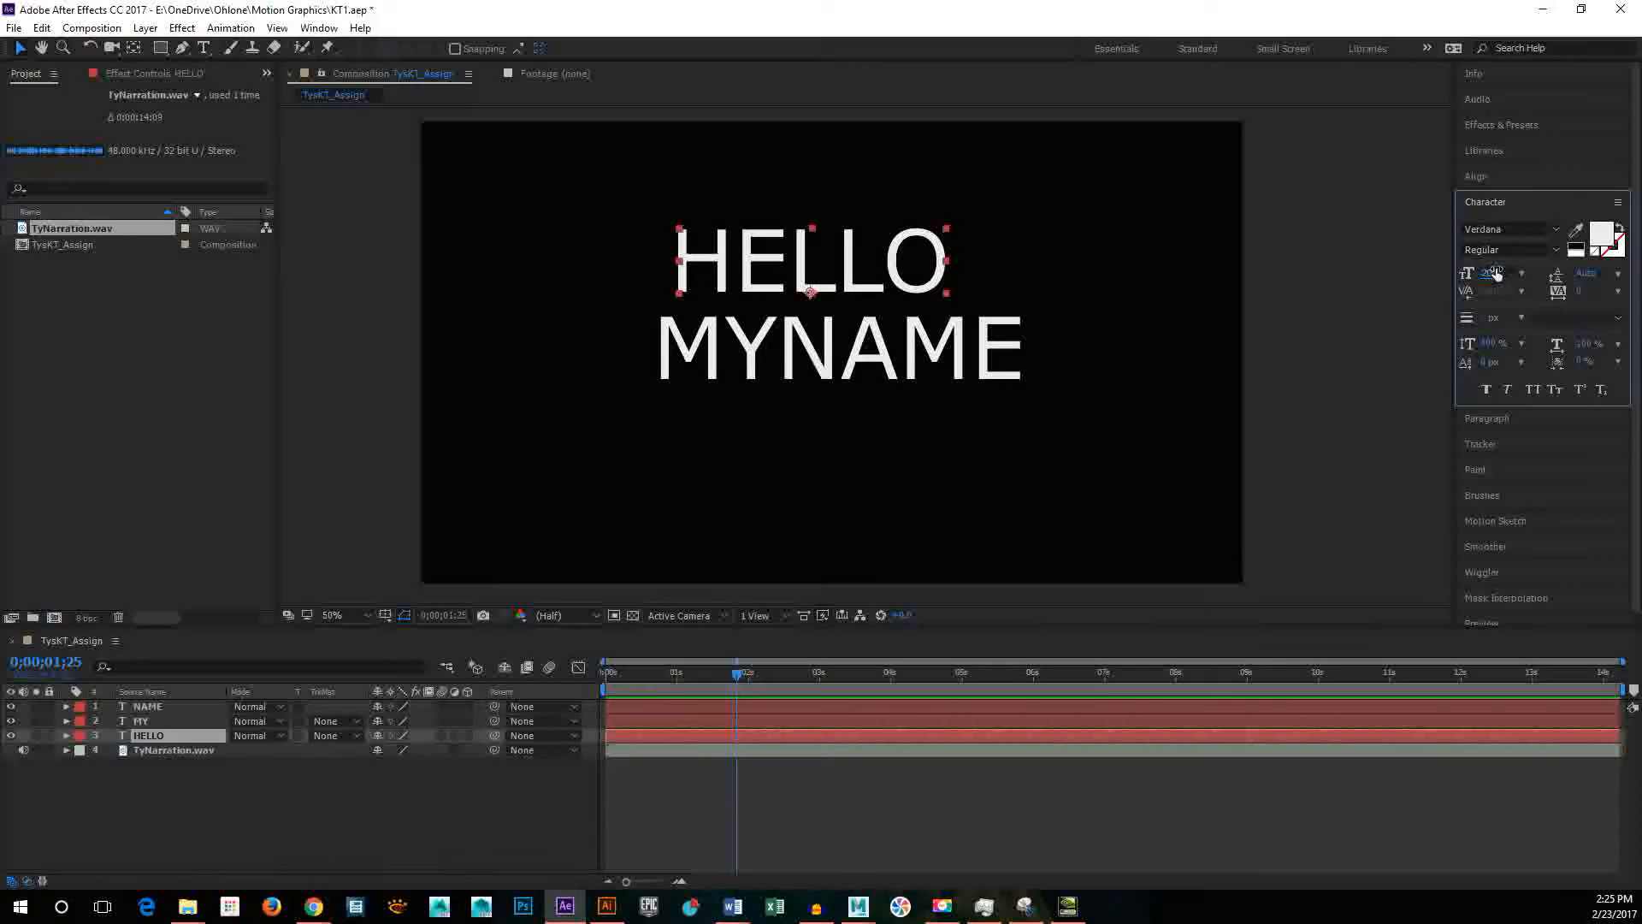
{"action": "type", "text": "260"}
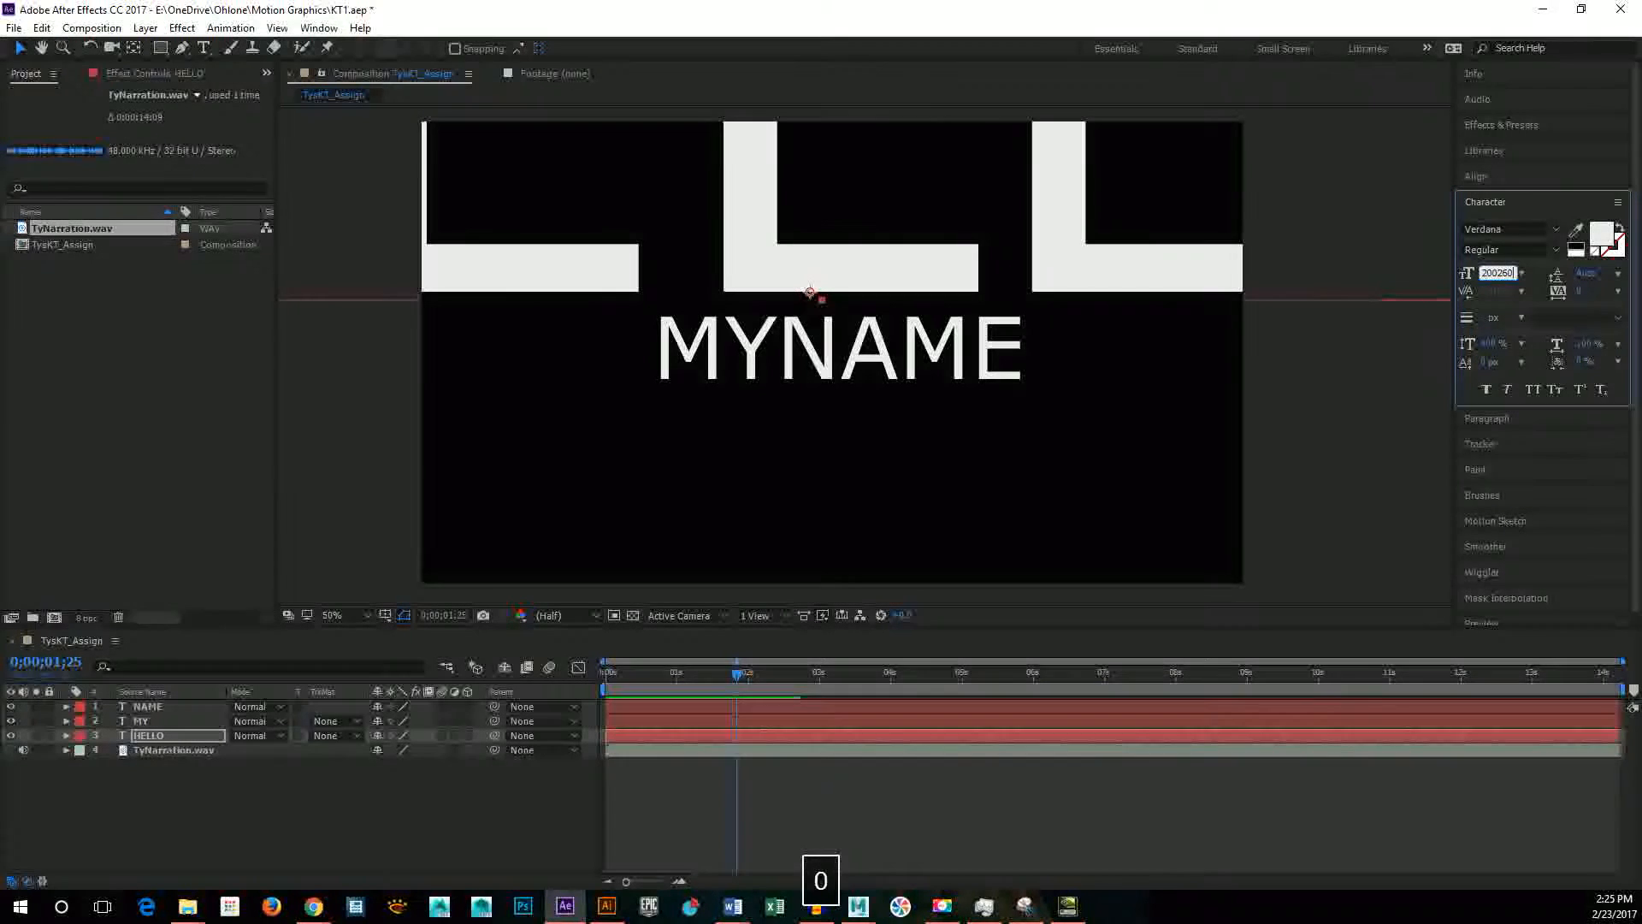
{"action": "key", "text": "BackSpace"}
{"action": "key", "text": "BackSpace"}
{"action": "key", "text": "BackSpace"}
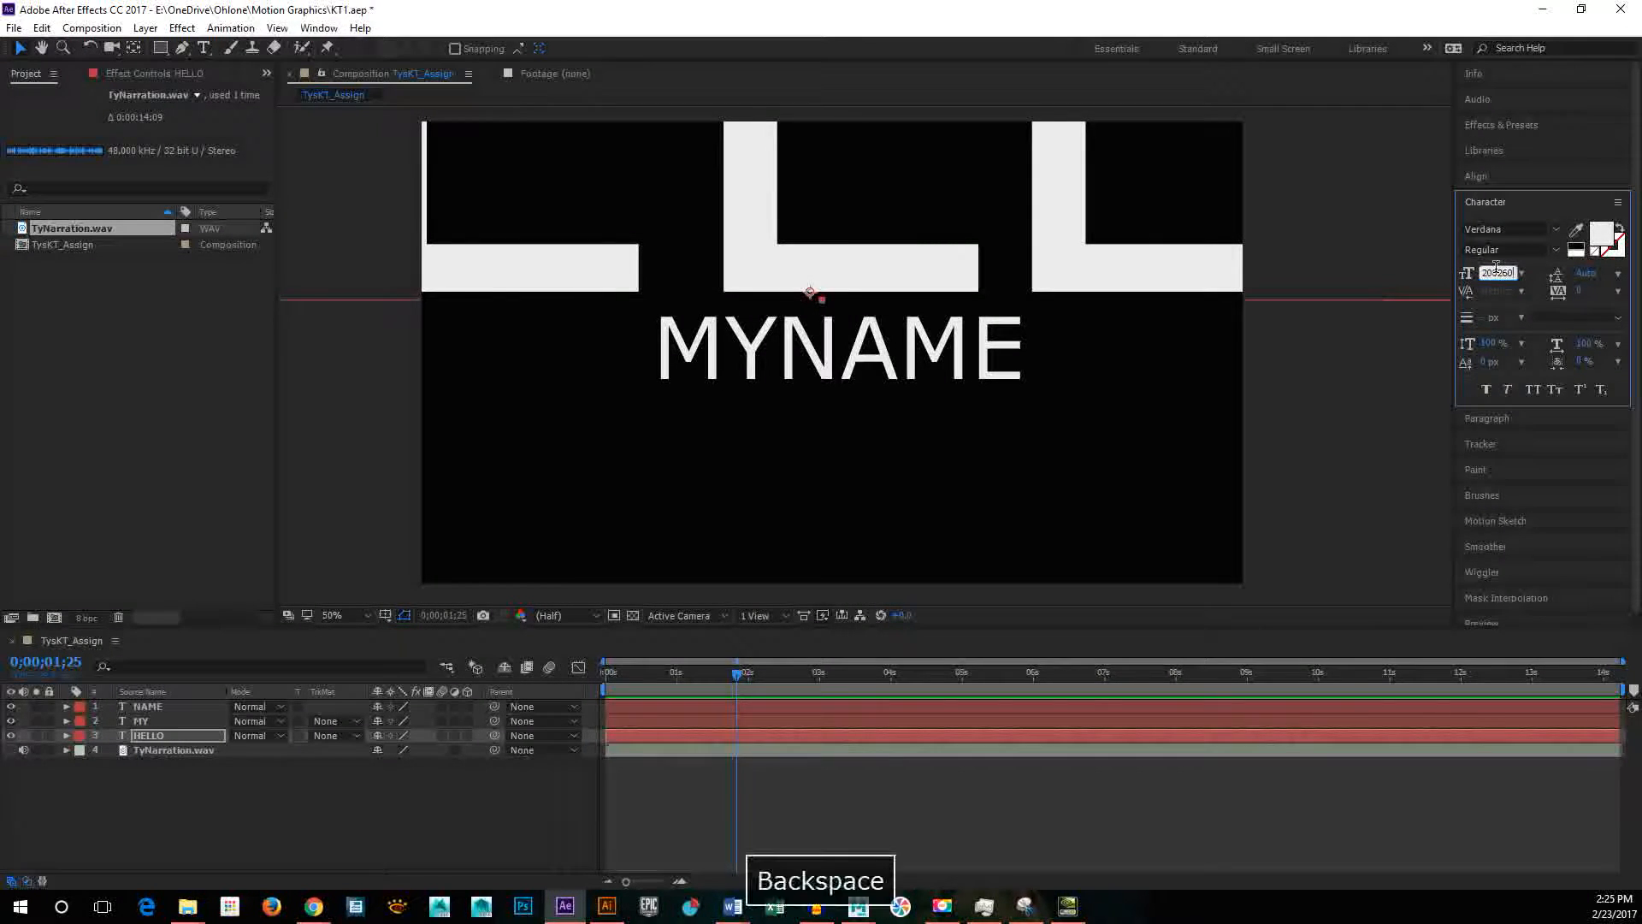
{"action": "key", "text": "BackSpace"}
{"action": "key", "text": "BackSpace"}
{"action": "key", "text": "BackSpace"}
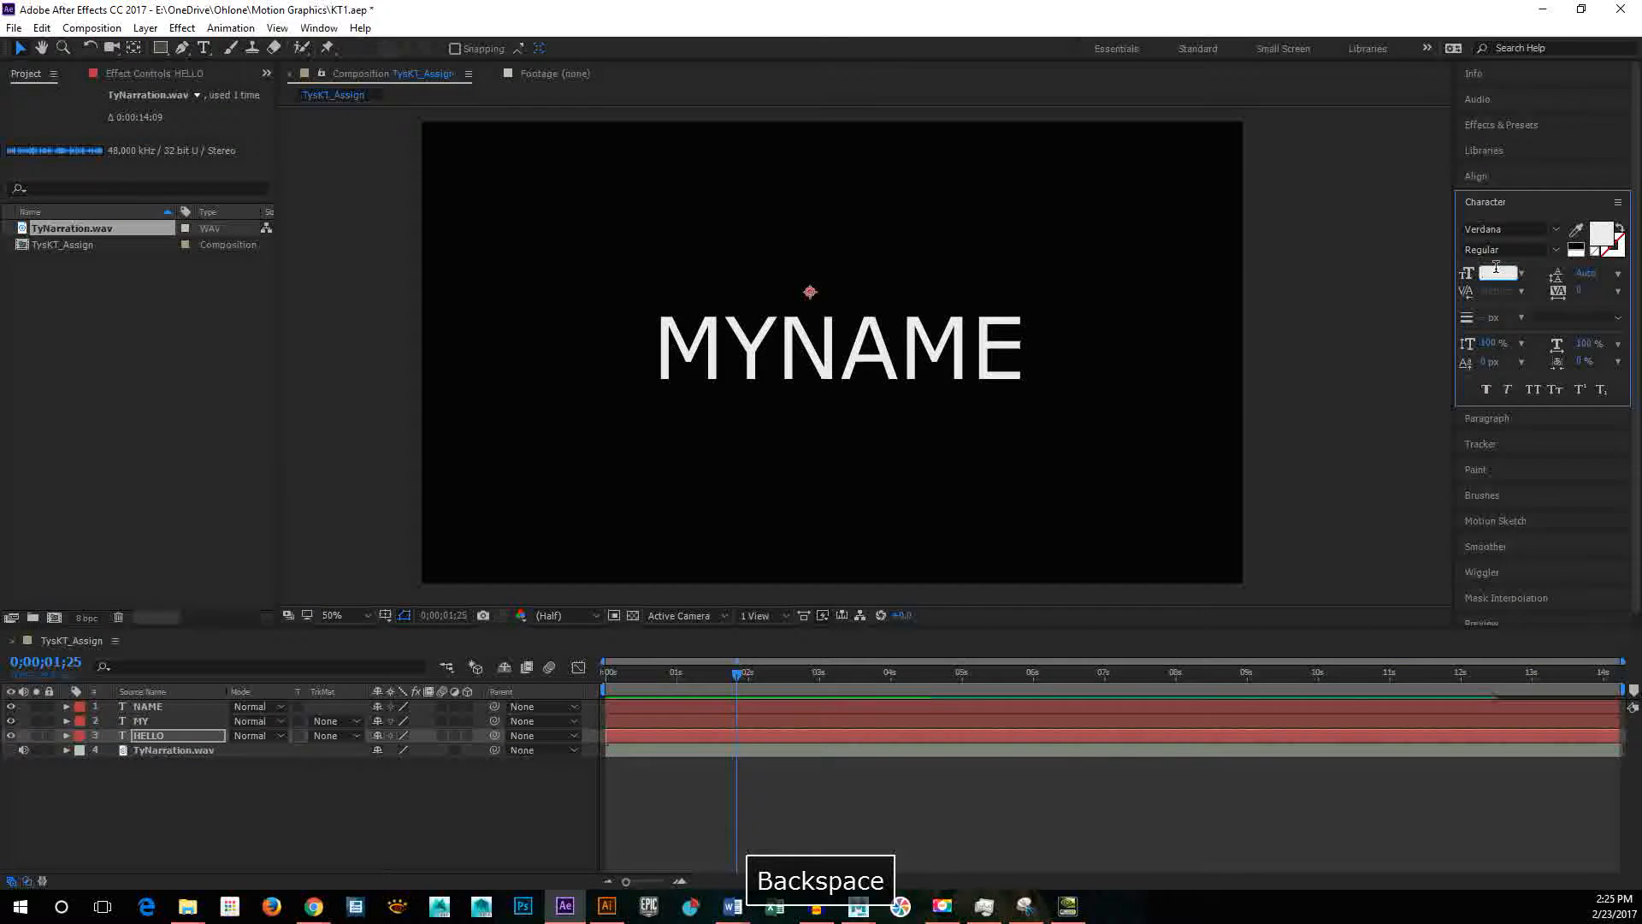
{"action": "type", "text": "260"}
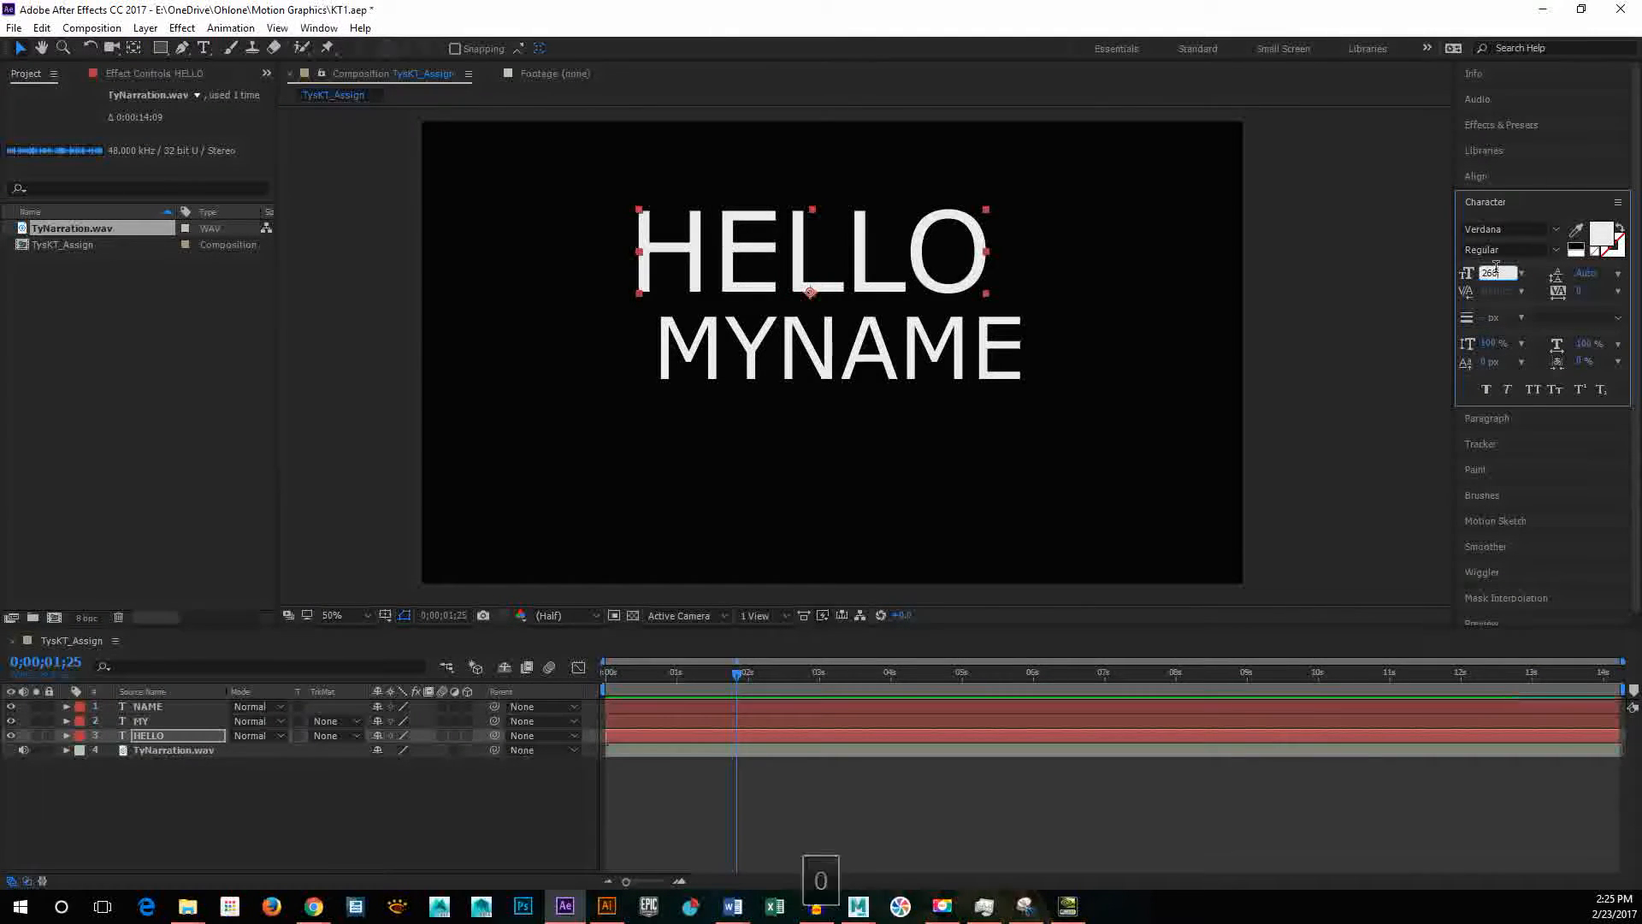
Step: Shift MY leftward under the start of HELLO, trying smaller font sizes and ending at 125 px
{"action": "left_click", "coordinate": [718, 357]}
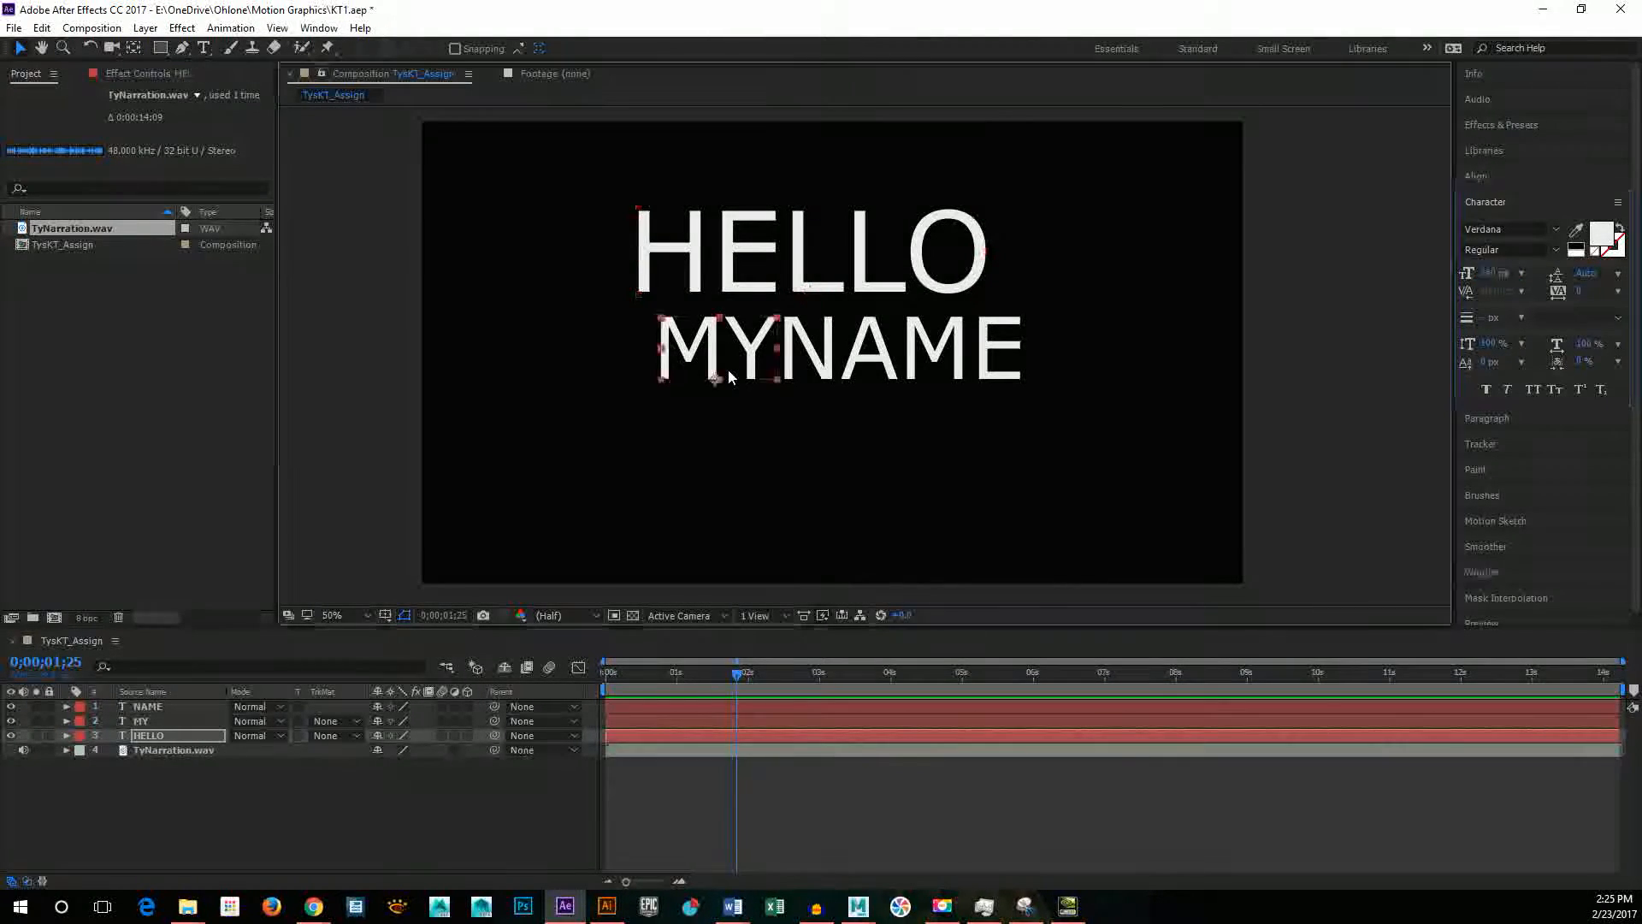
{"action": "left_click_drag", "start_coordinate": [717, 358], "coordinate": [684, 355]}
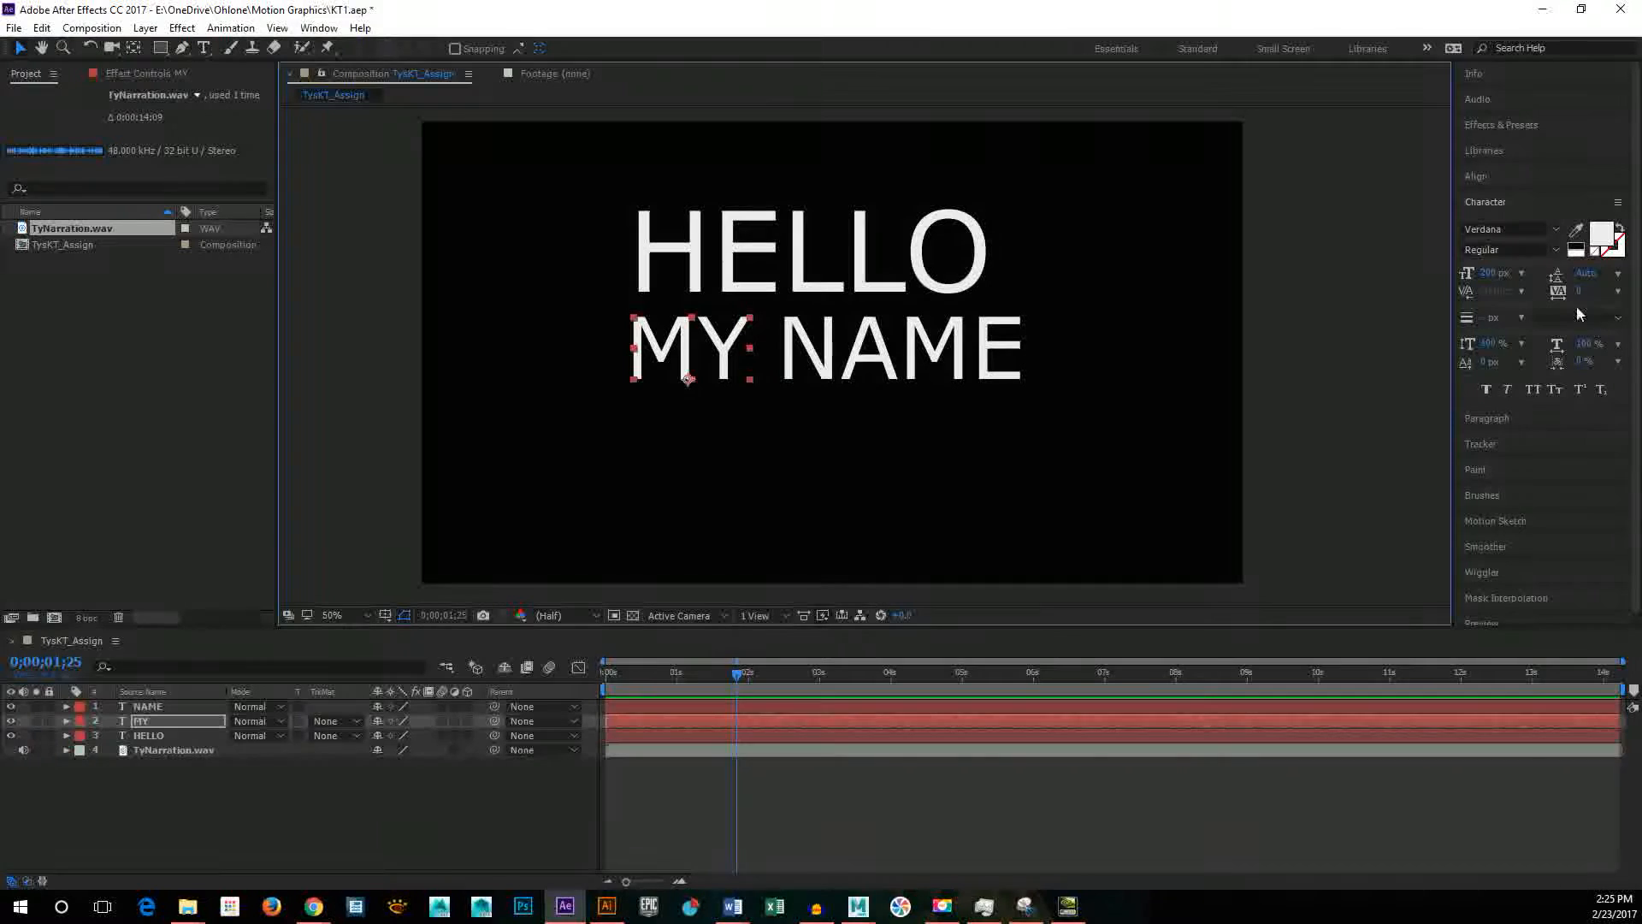
{"action": "left_click", "coordinate": [1493, 272]}
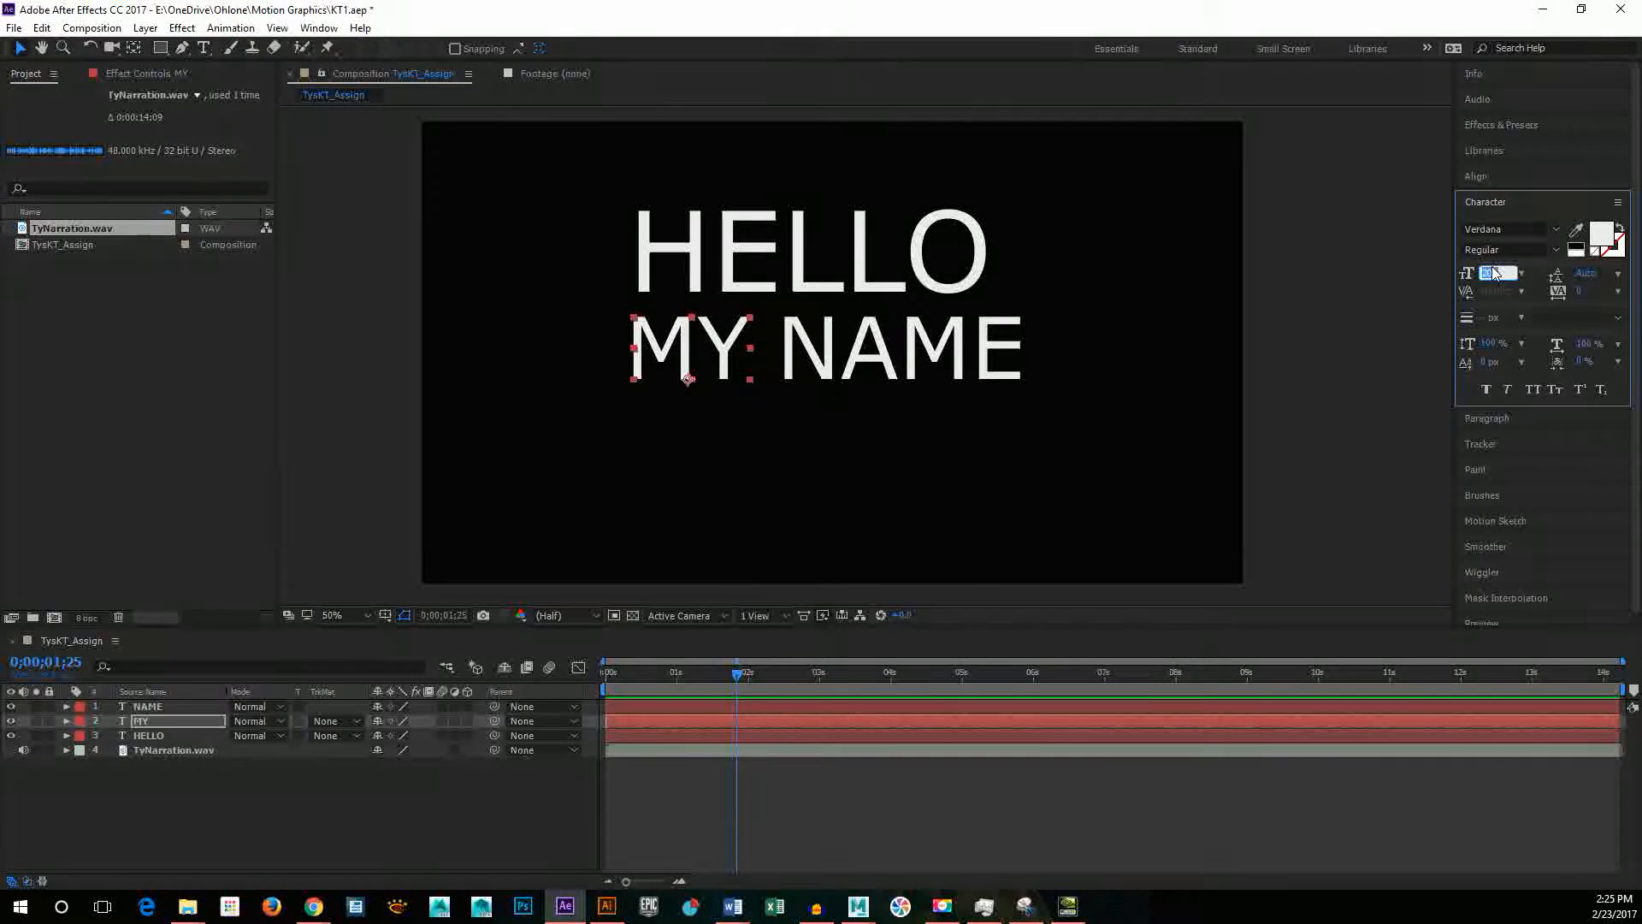
{"action": "type", "text": "80"}
{"action": "key", "text": "Return"}
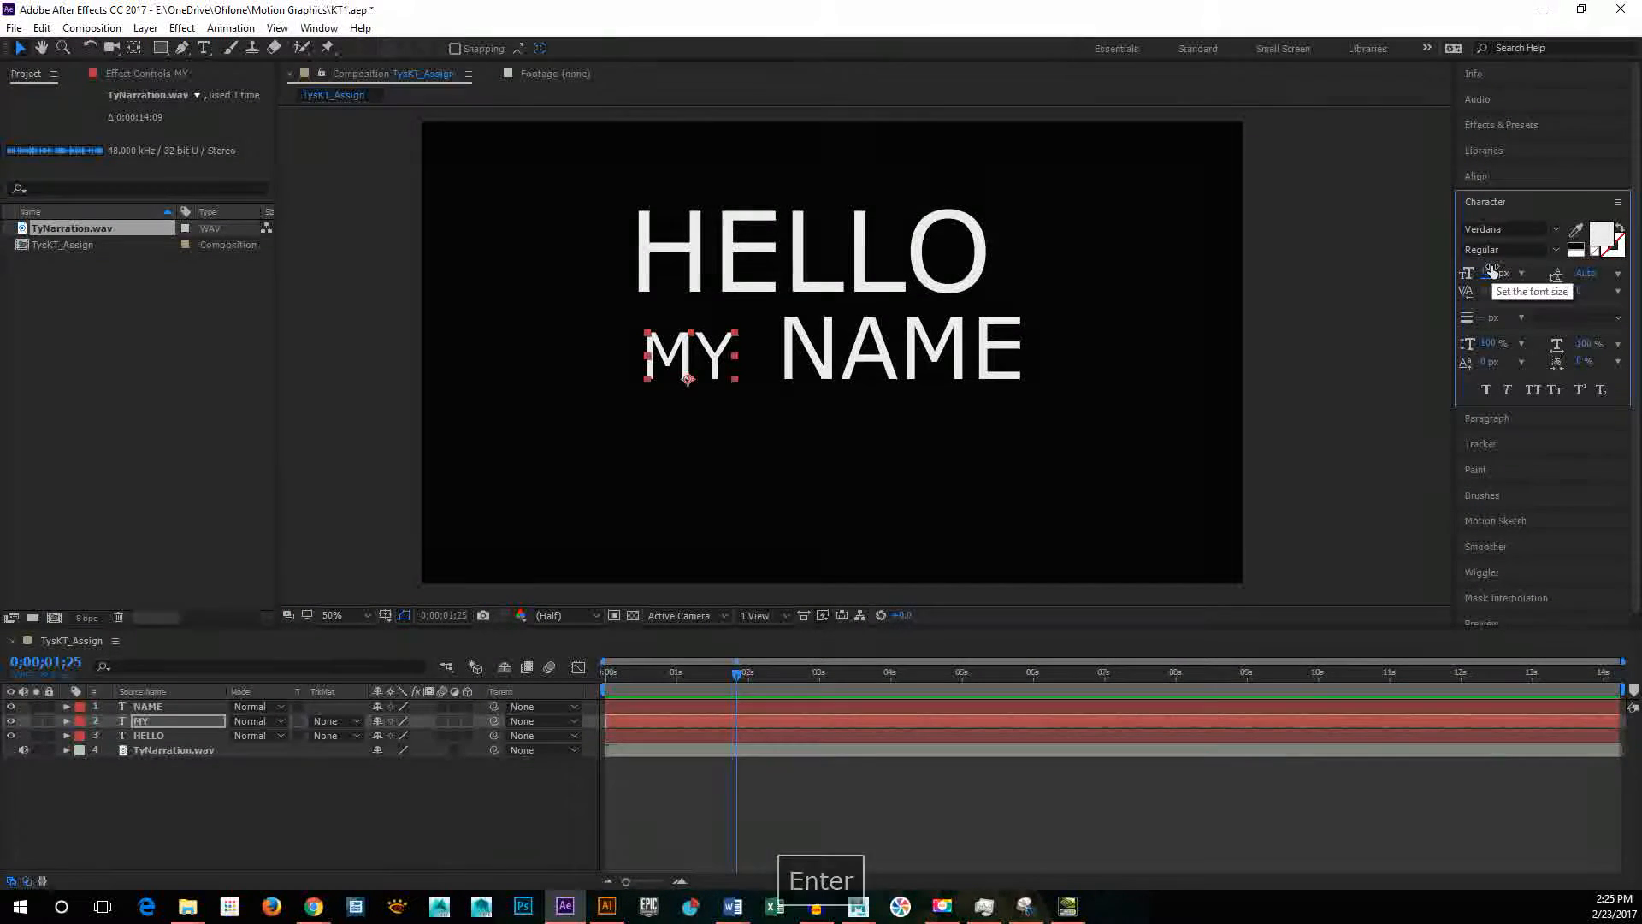
{"action": "left_click", "coordinate": [1493, 272]}
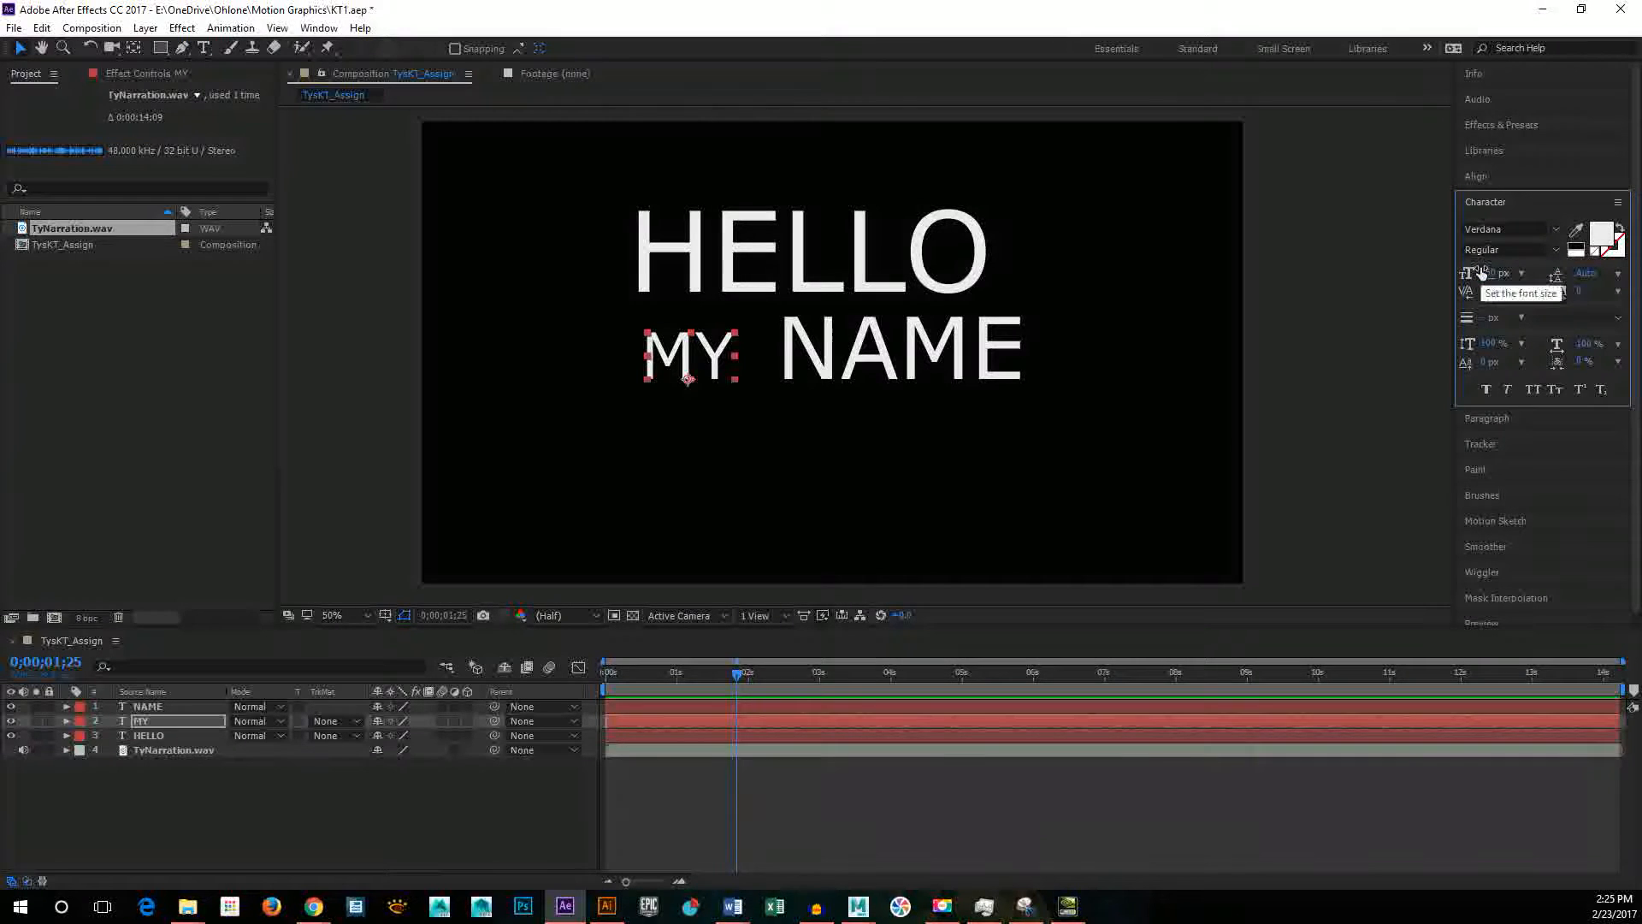
{"action": "type", "text": "00"}
{"action": "key", "text": "Return"}
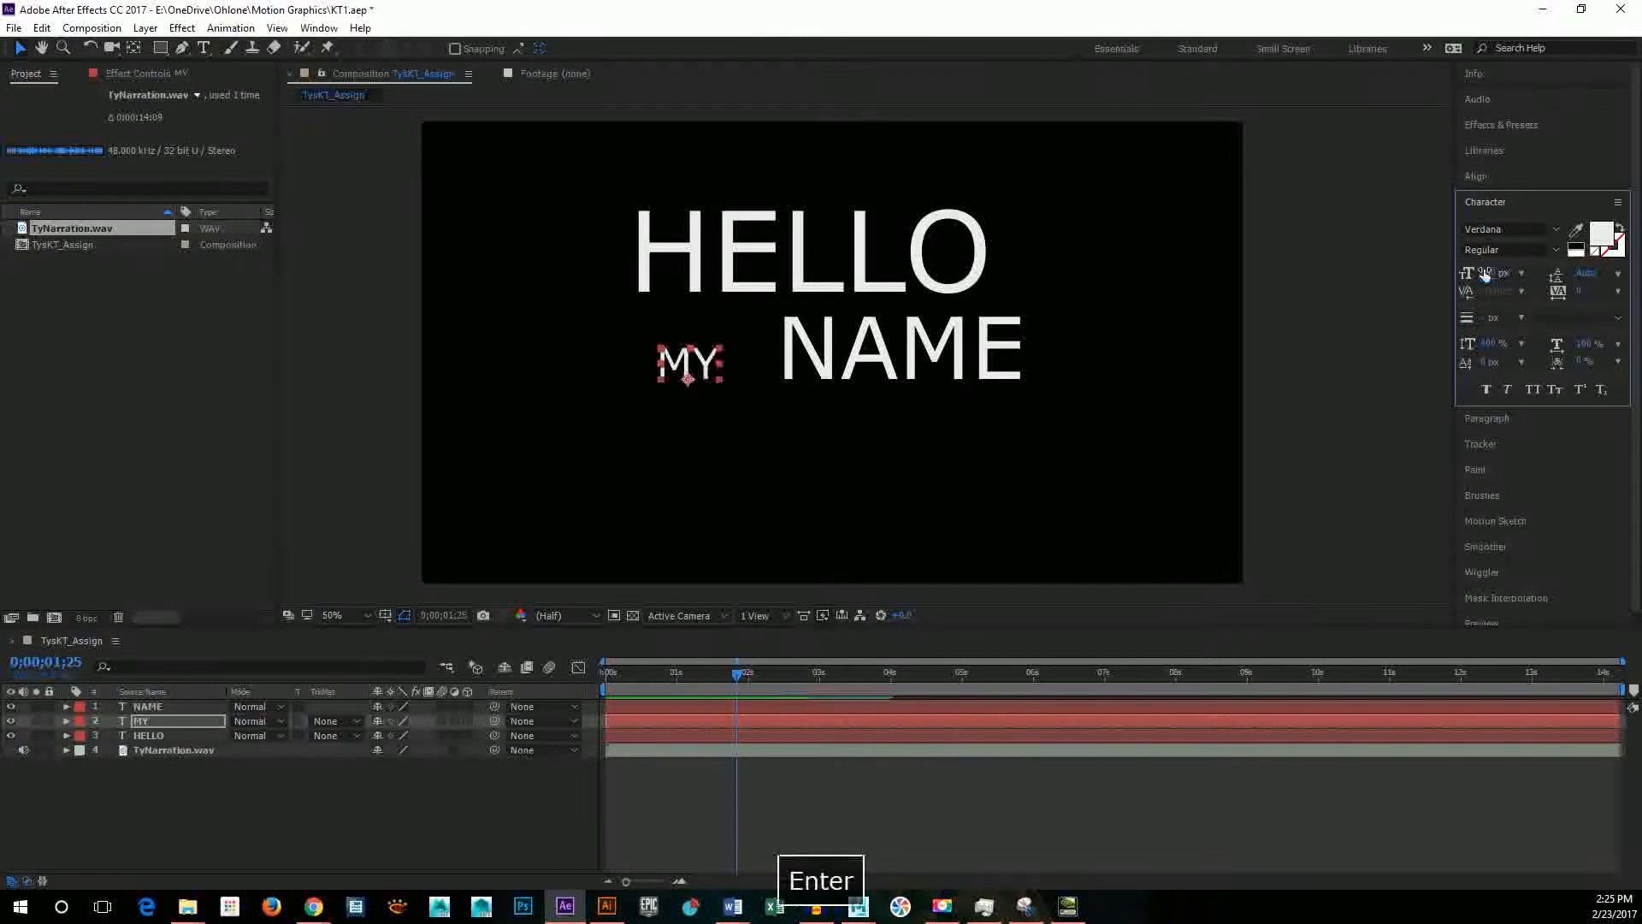
{"action": "type", "text": "125"}
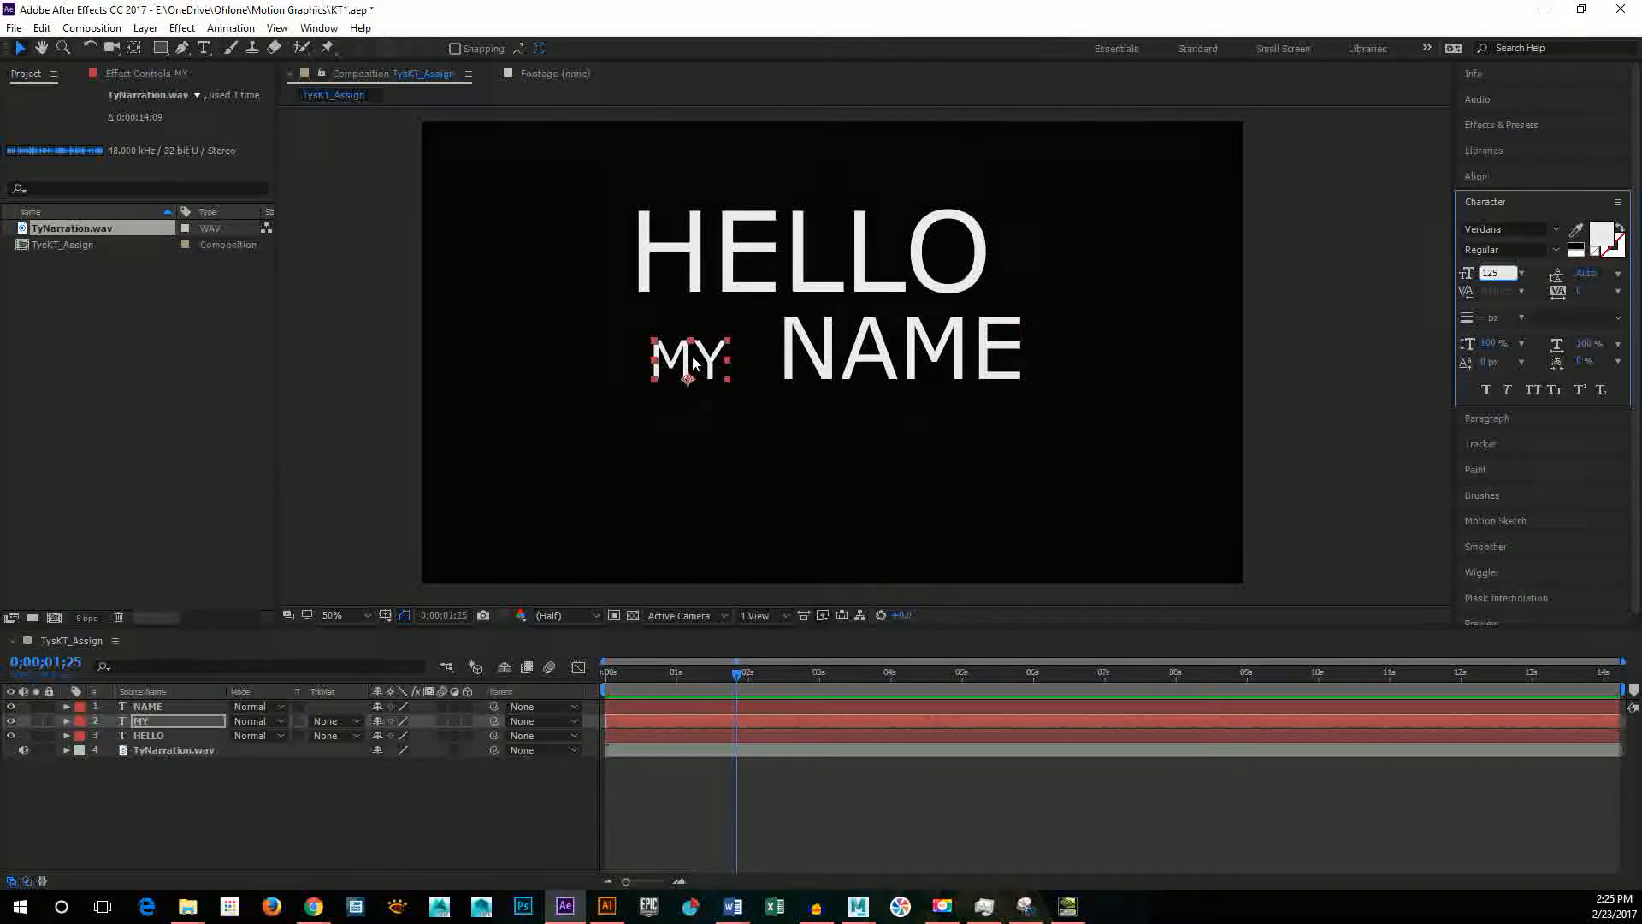
{"action": "left_click_drag", "start_coordinate": [701, 363], "coordinate": [666, 350]}
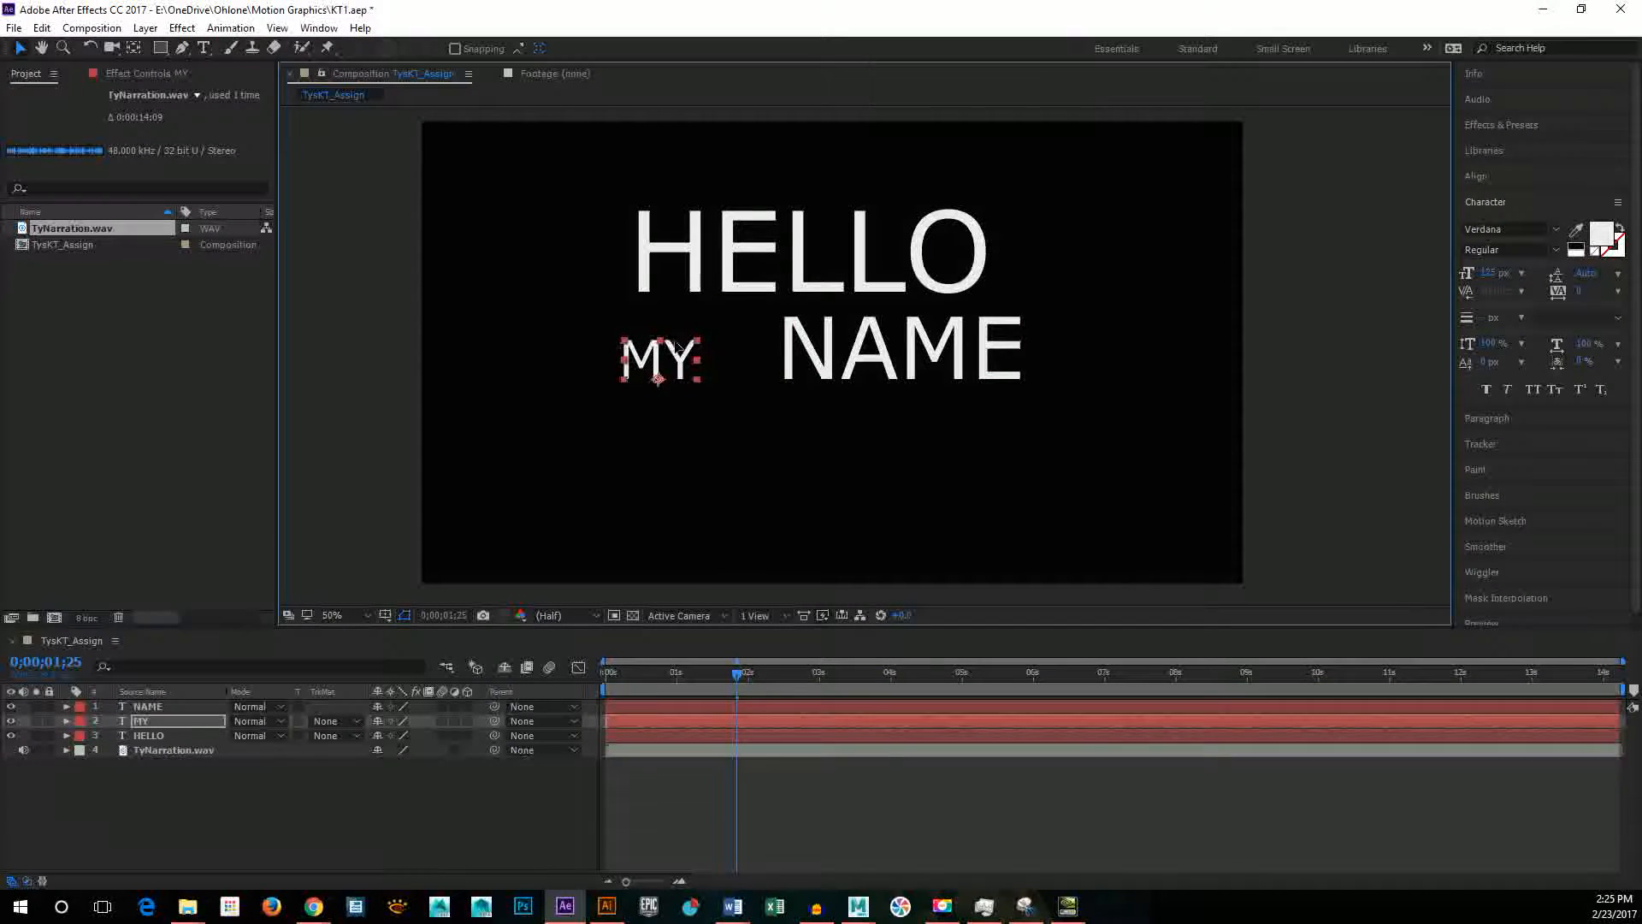
Step: Move NAME slightly left along its line and set its font size to 150 px
{"action": "left_click", "coordinate": [803, 351]}
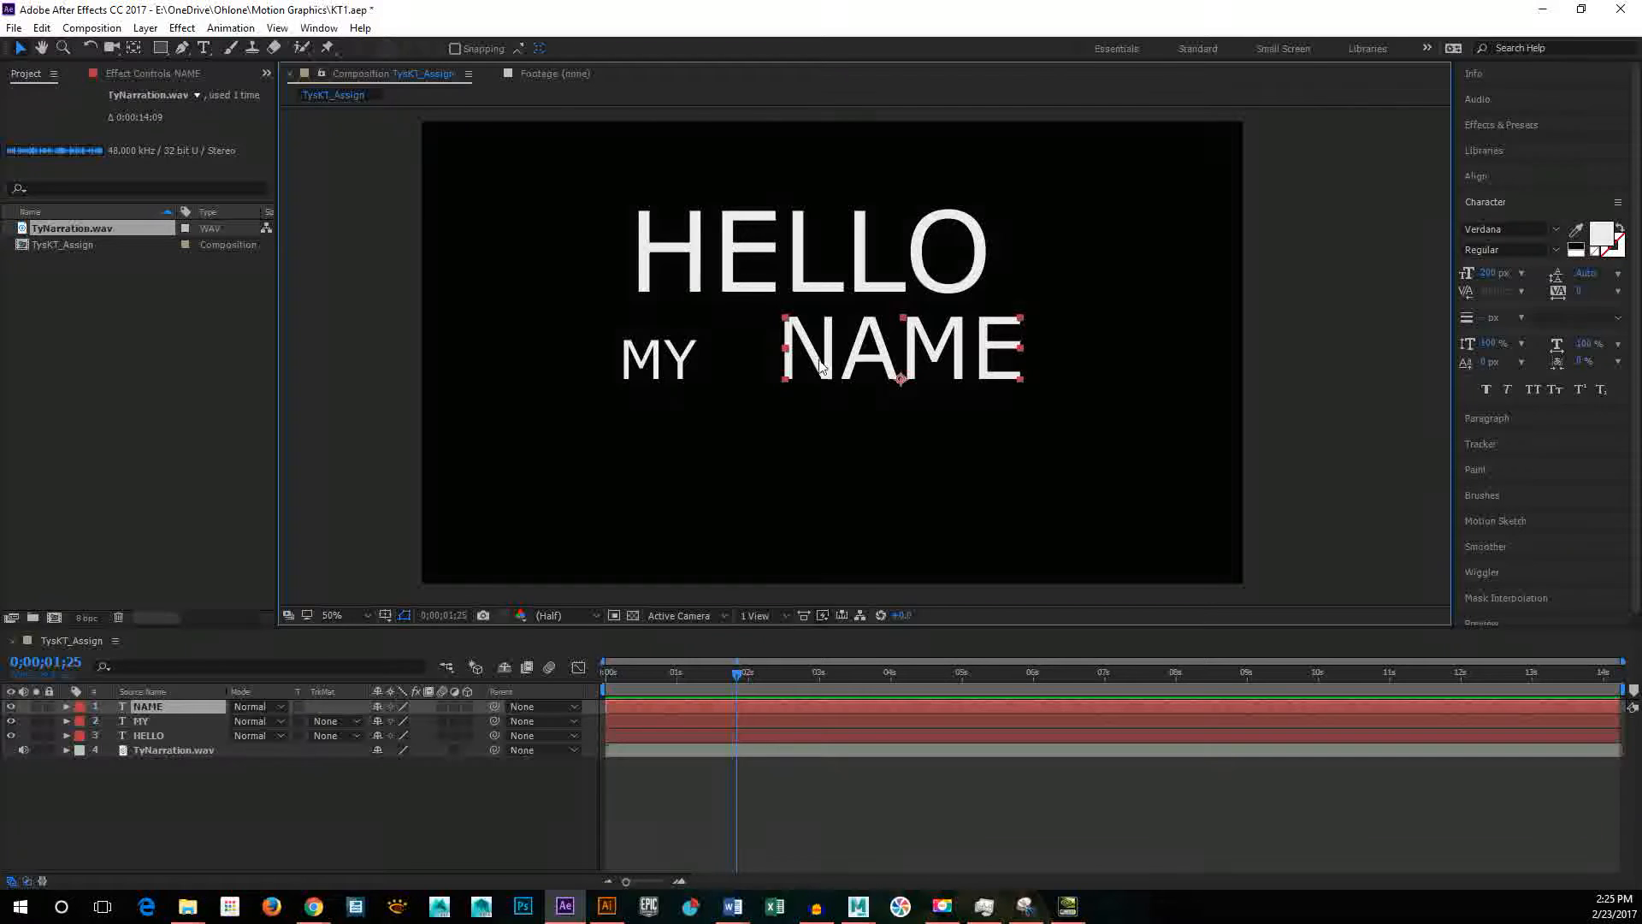
{"action": "left_click_drag", "start_coordinate": [803, 377], "coordinate": [751, 376]}
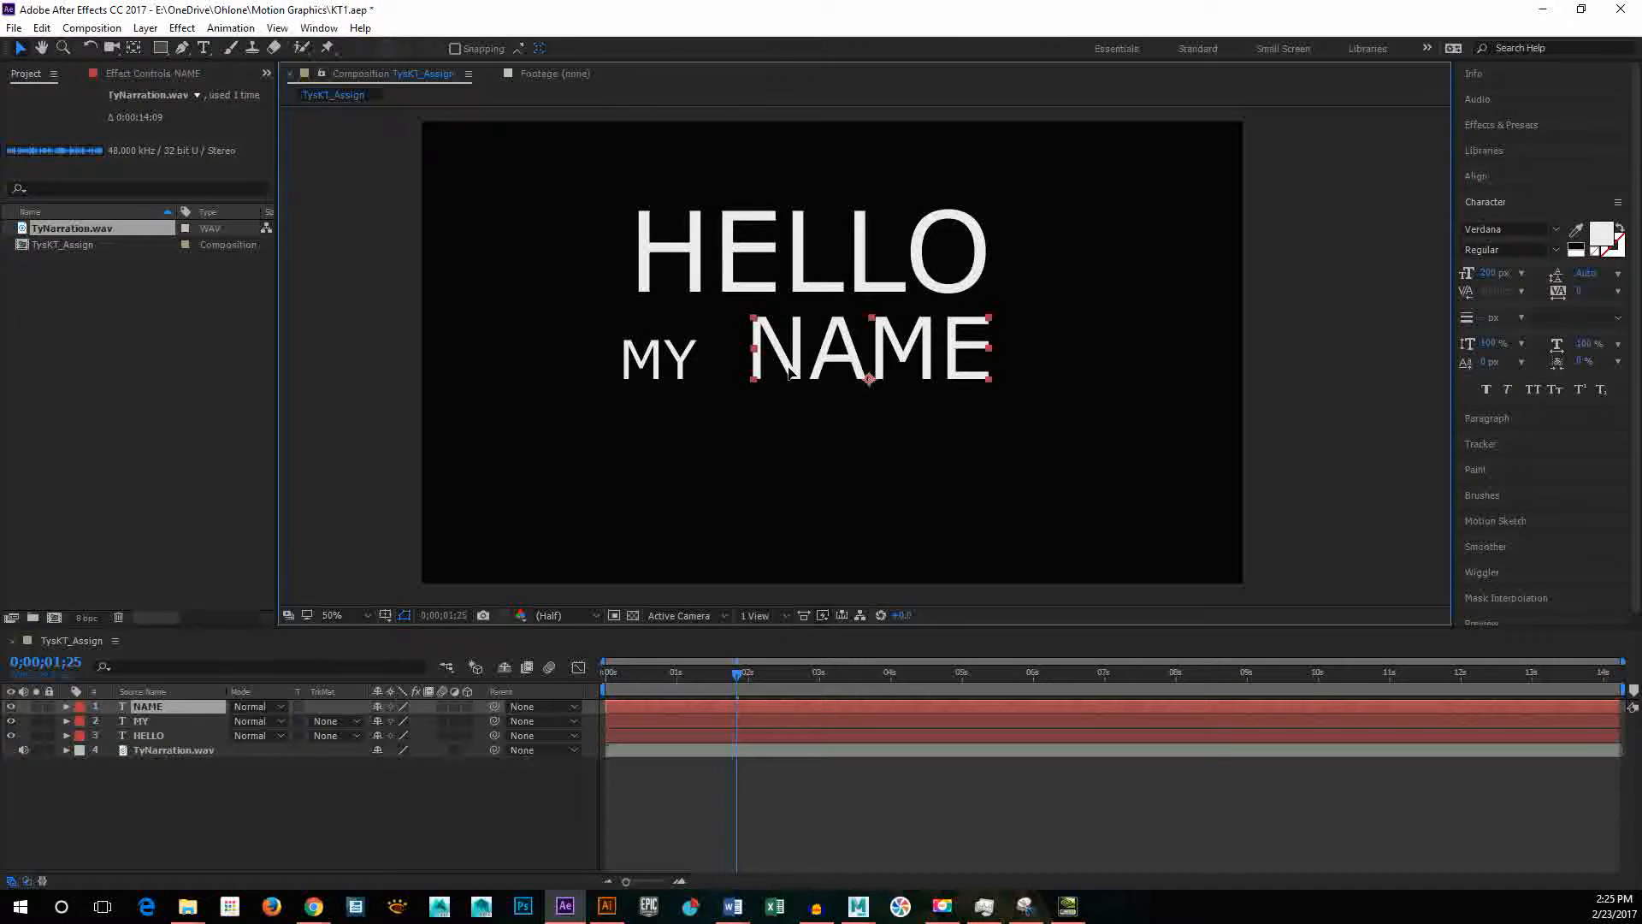
{"action": "left_click", "coordinate": [1492, 273]}
{"action": "type", "text": "150"}
{"action": "key", "text": "Return"}
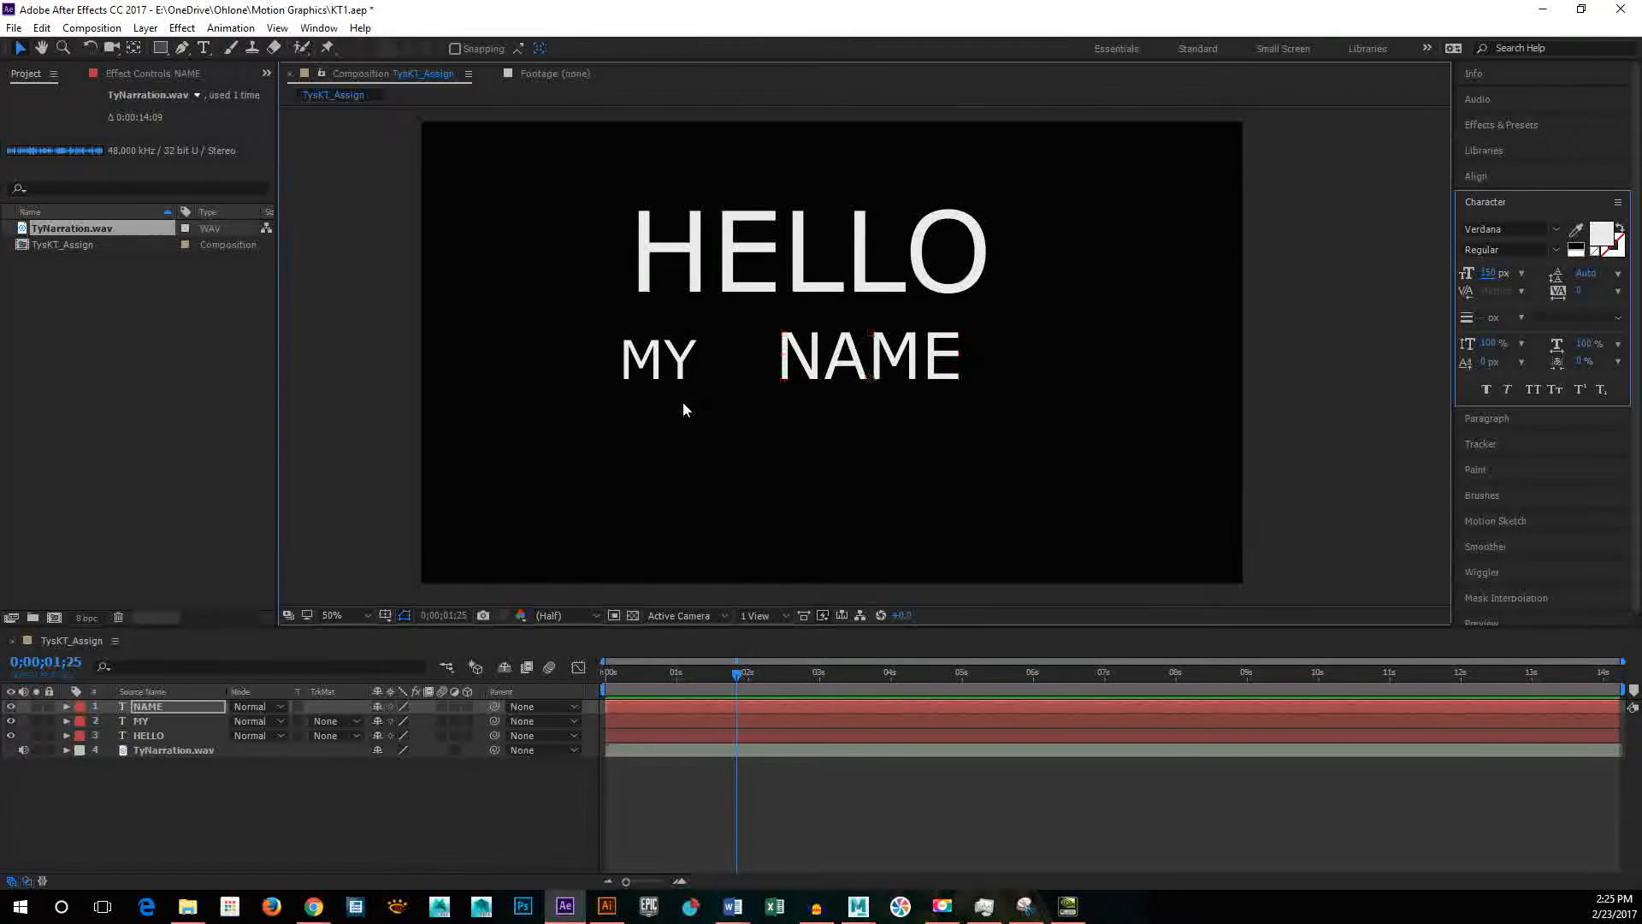
Step: Move MY right so it sits just before NAME and set its font size to 100 px
{"action": "left_click", "coordinate": [682, 359]}
{"action": "left_click_drag", "start_coordinate": [684, 357], "coordinate": [747, 359]}
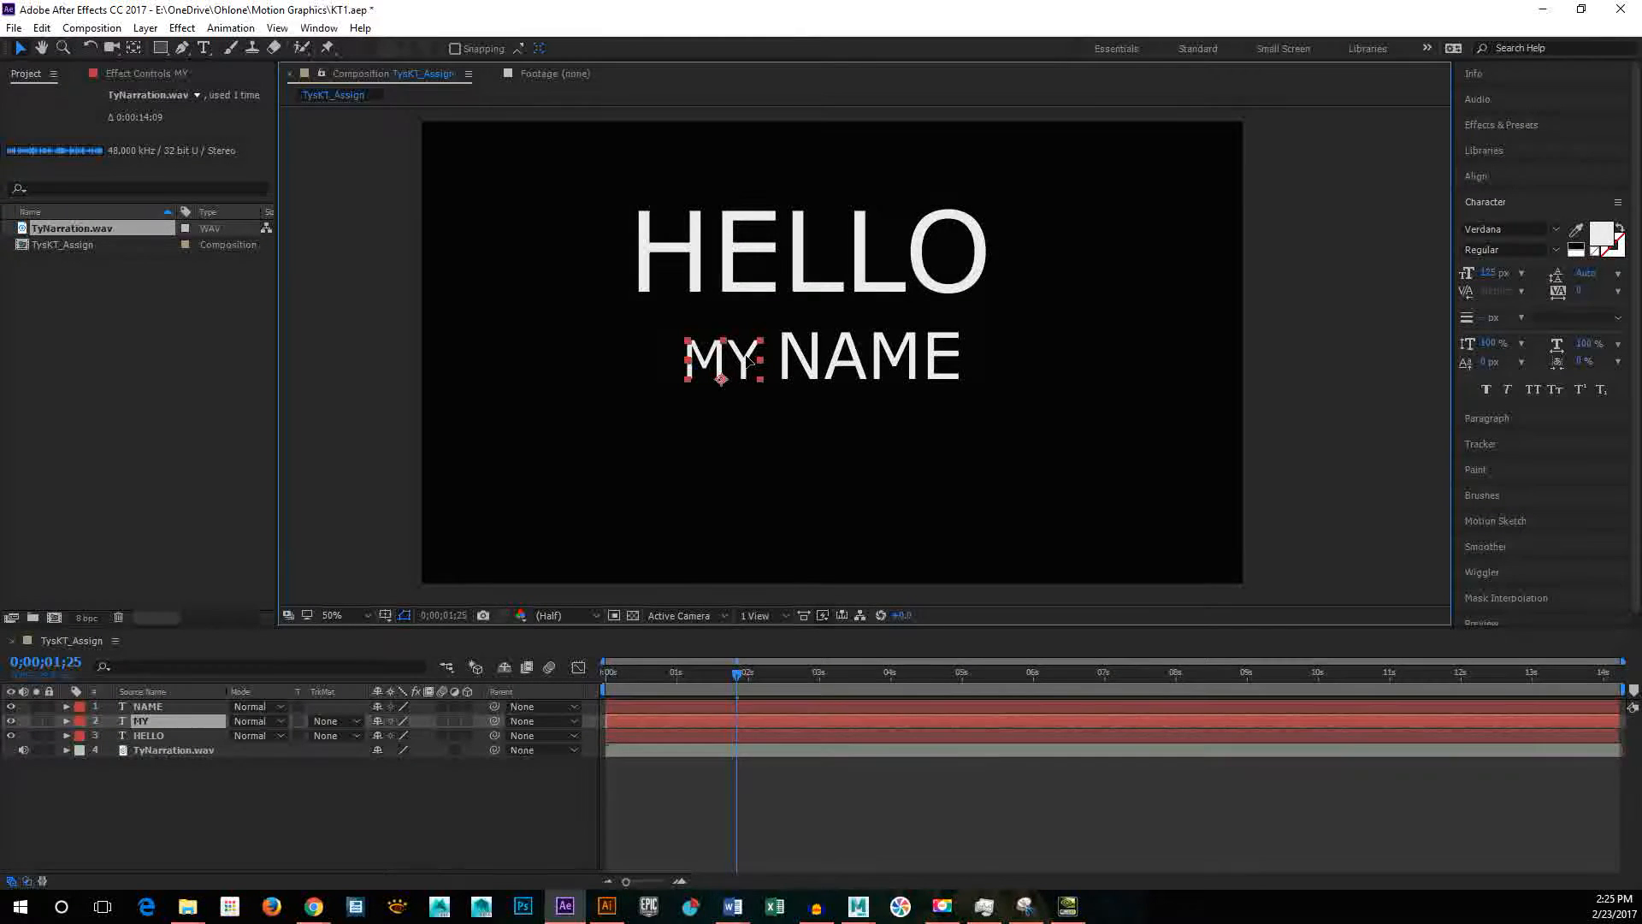
{"action": "left_click", "coordinate": [1493, 274]}
{"action": "type", "text": "100"}
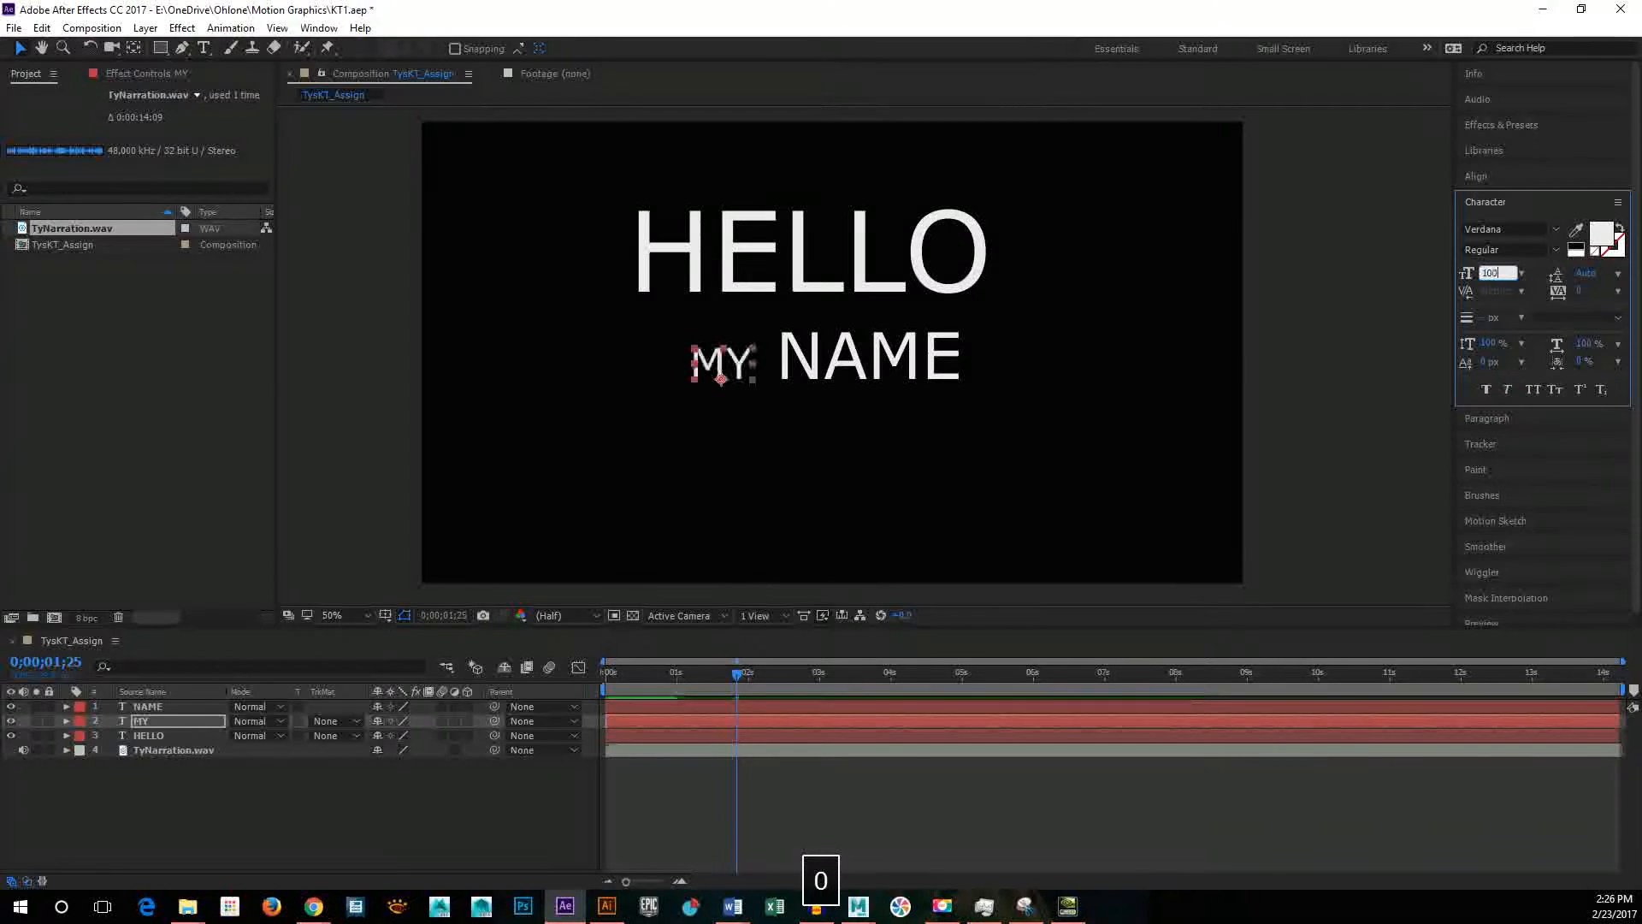
{"action": "key", "text": "Return"}
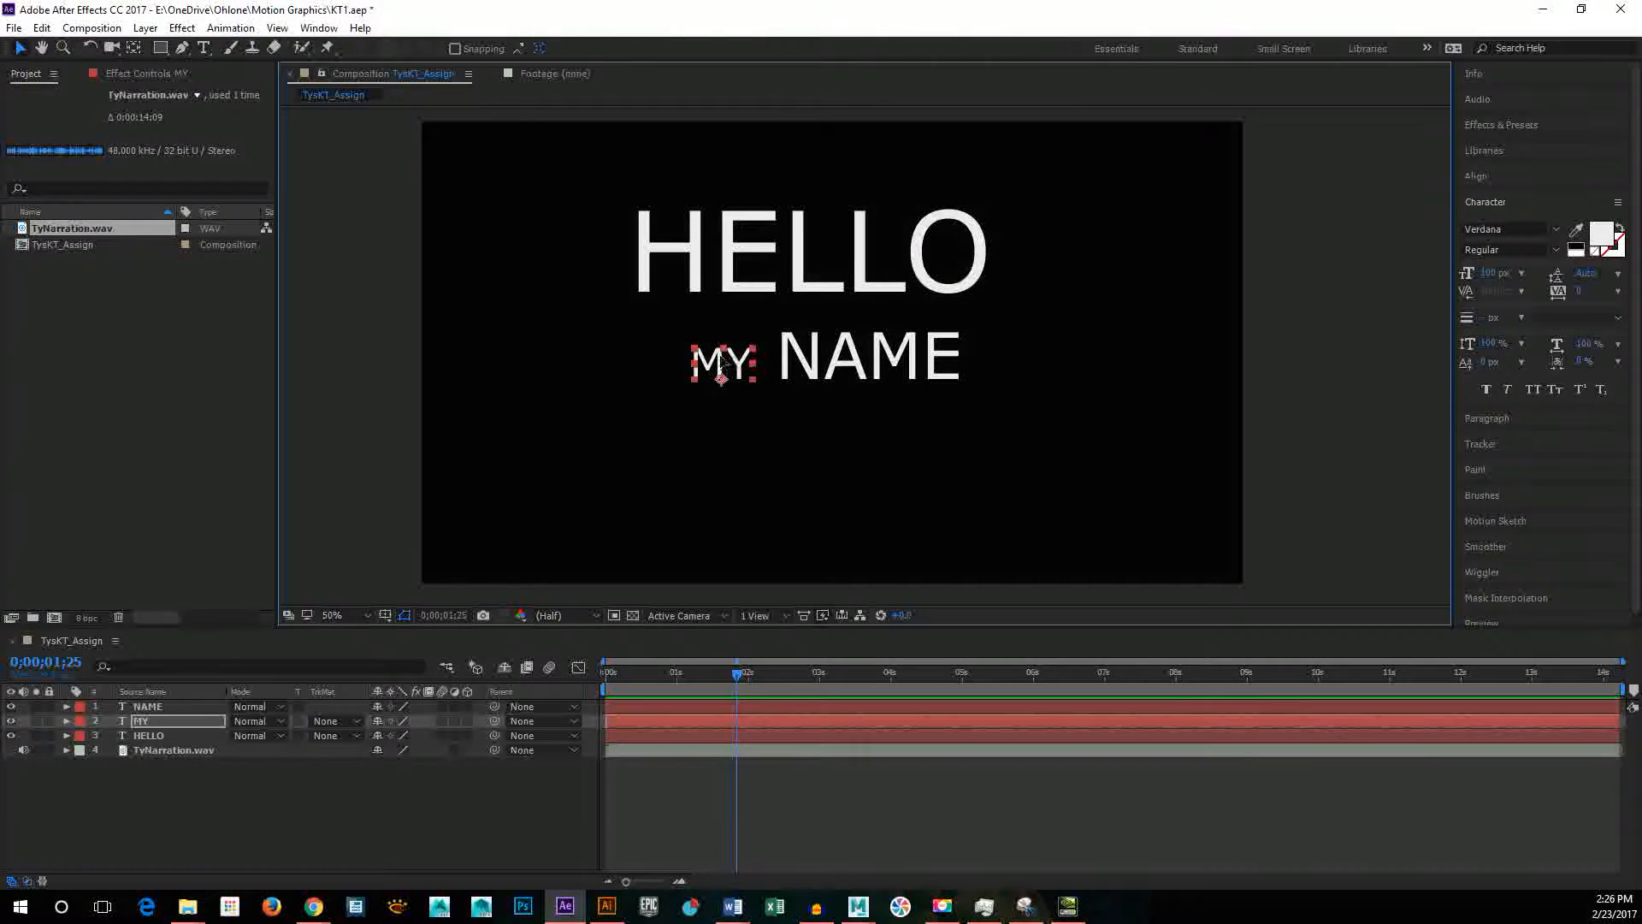
{"action": "left_click_drag", "start_coordinate": [741, 364], "coordinate": [726, 237]}
{"action": "left_click", "coordinate": [726, 241]}
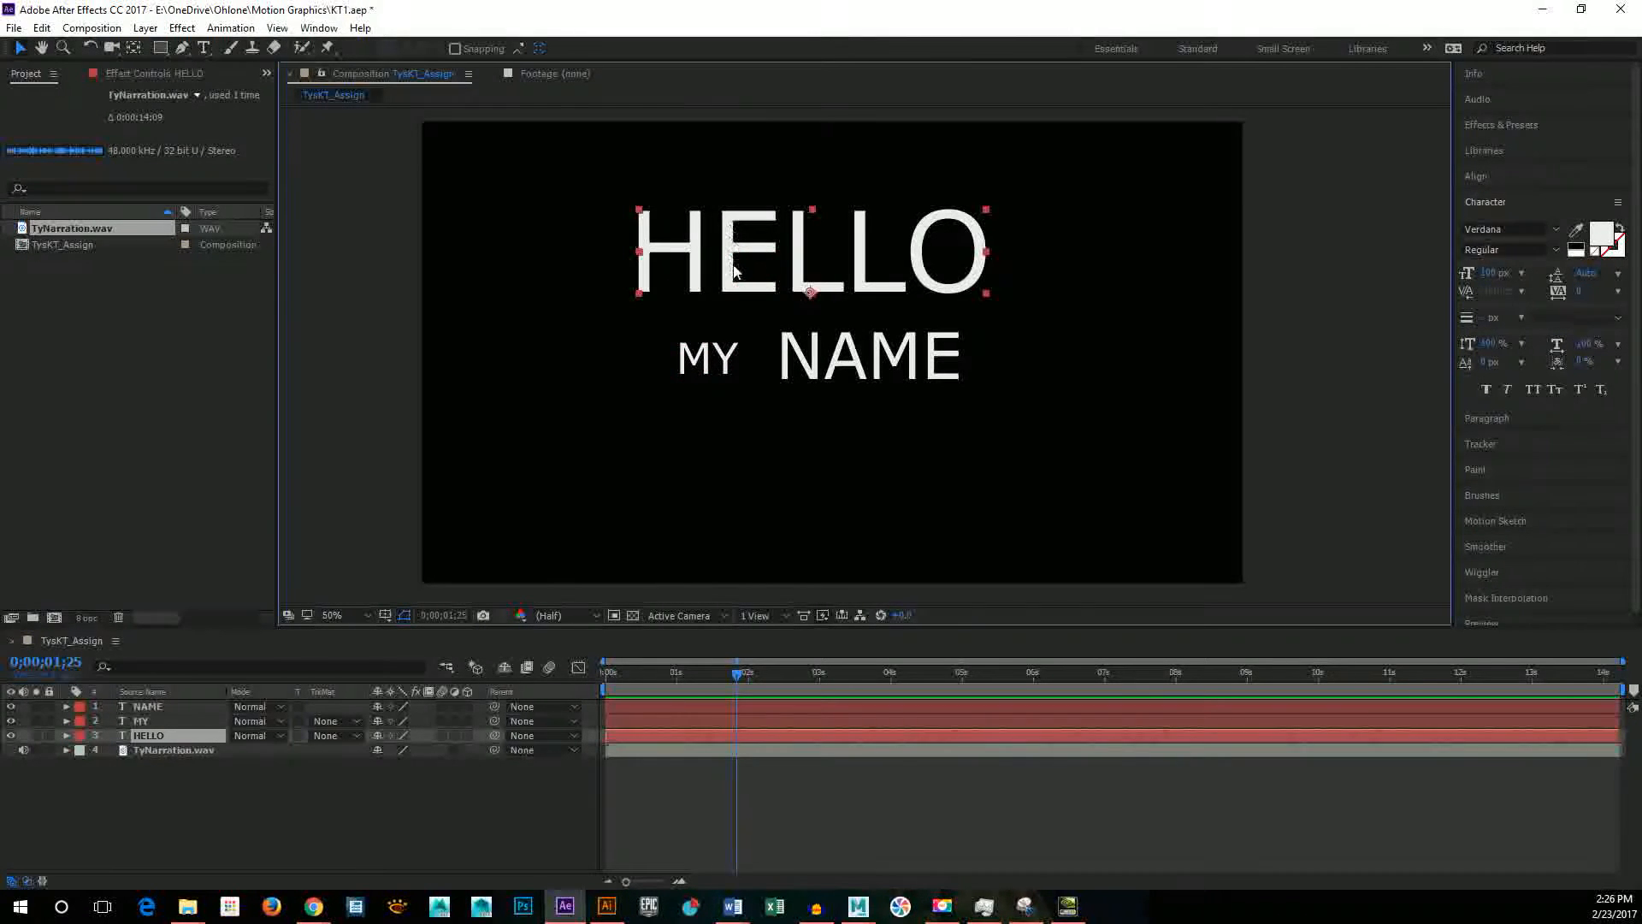
{"action": "key", "text": "ctrl+z"}
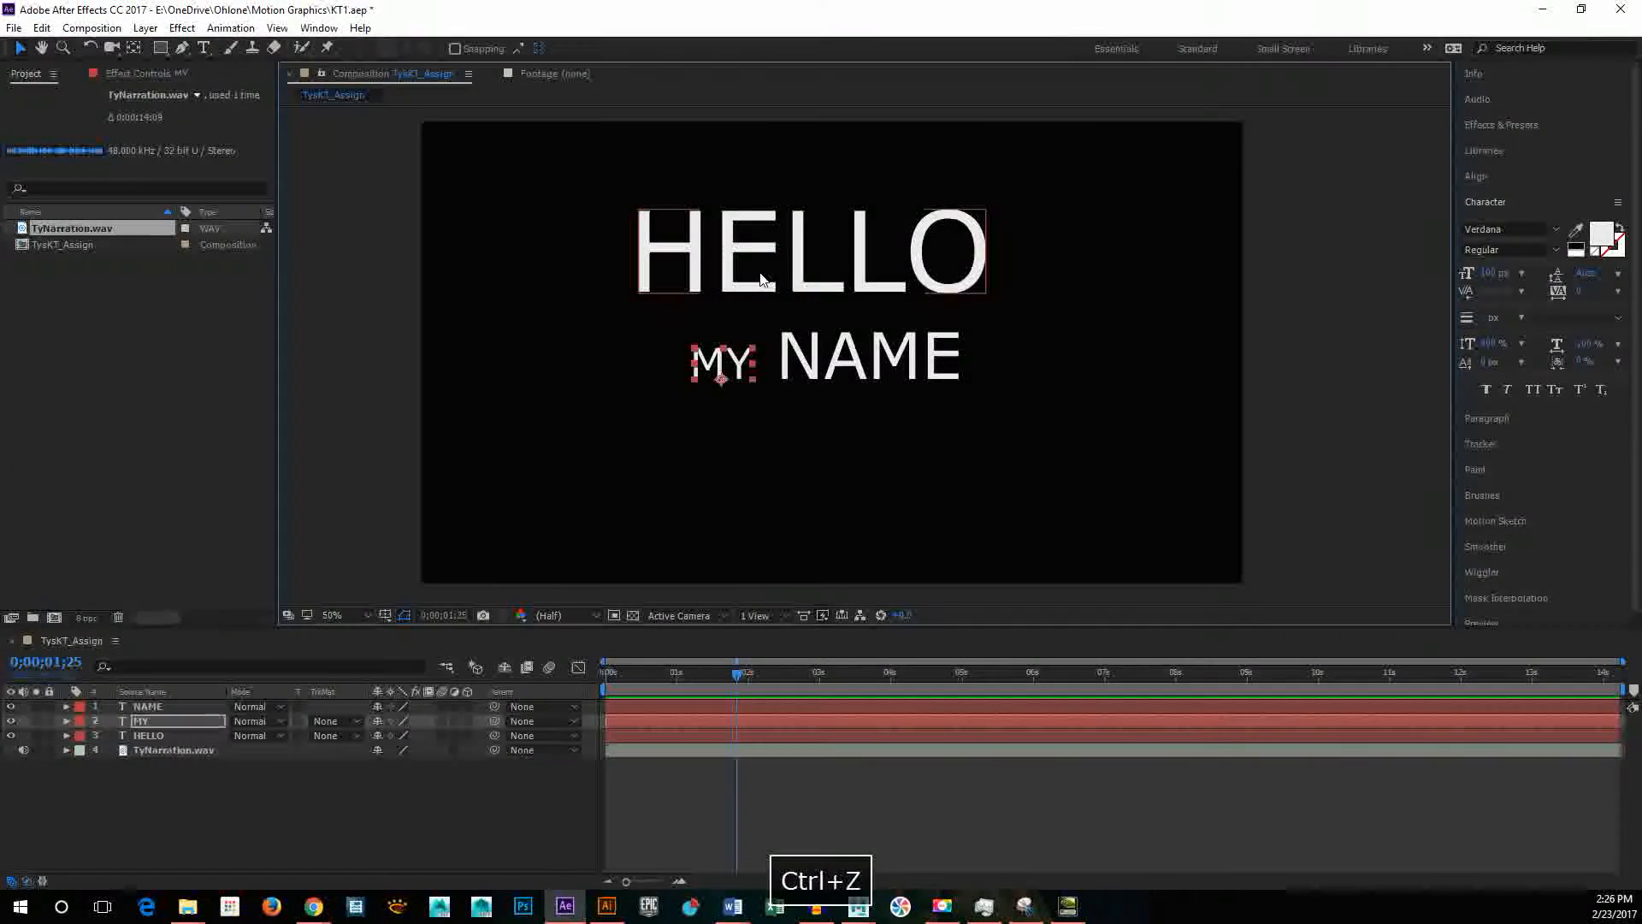
Step: Move HELLO down and slightly right, close above the MY NAME line, and bring MY a little closer to NAME
{"action": "left_click", "coordinate": [729, 247]}
{"action": "left_click_drag", "start_coordinate": [729, 246], "coordinate": [746, 264]}
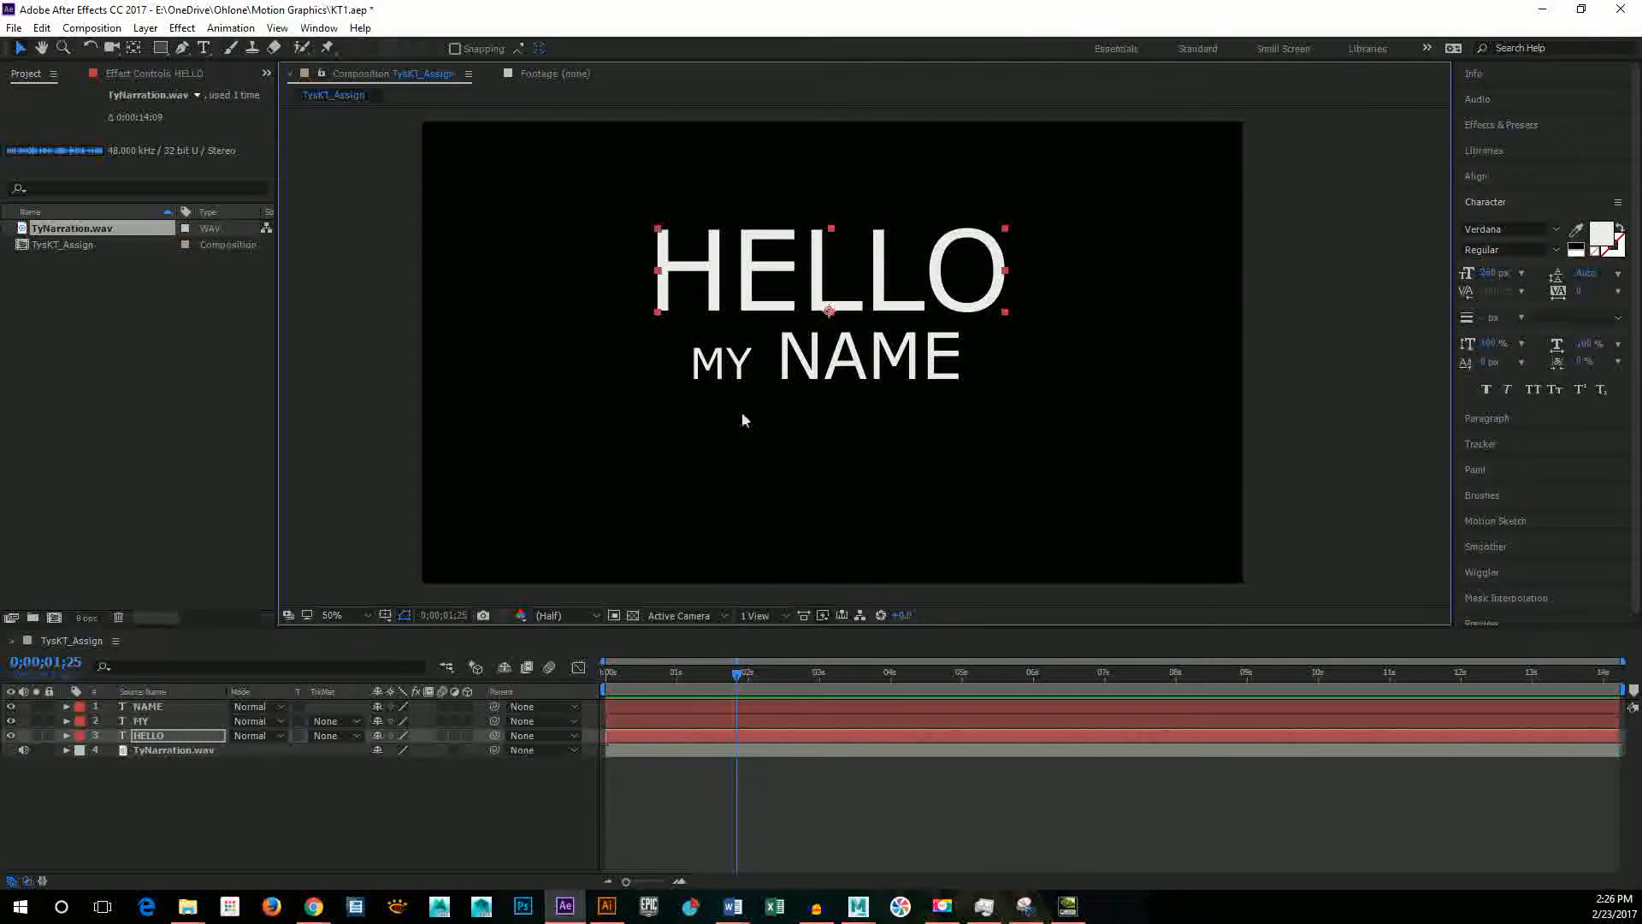
{"action": "left_click", "coordinate": [733, 374]}
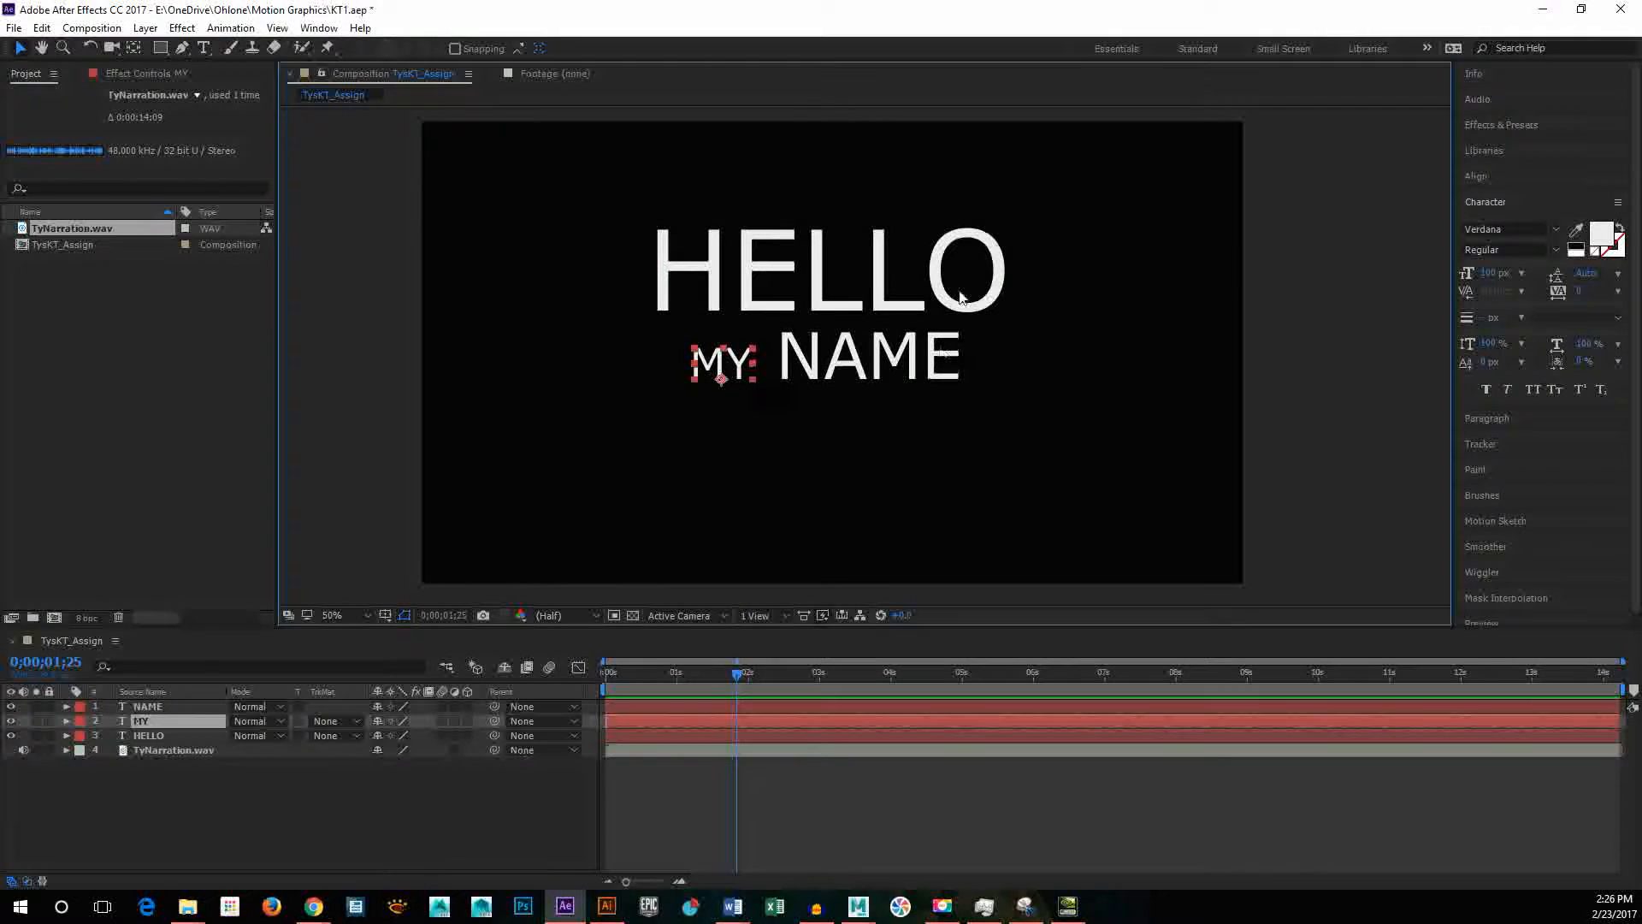
{"action": "left_click", "coordinate": [917, 373]}
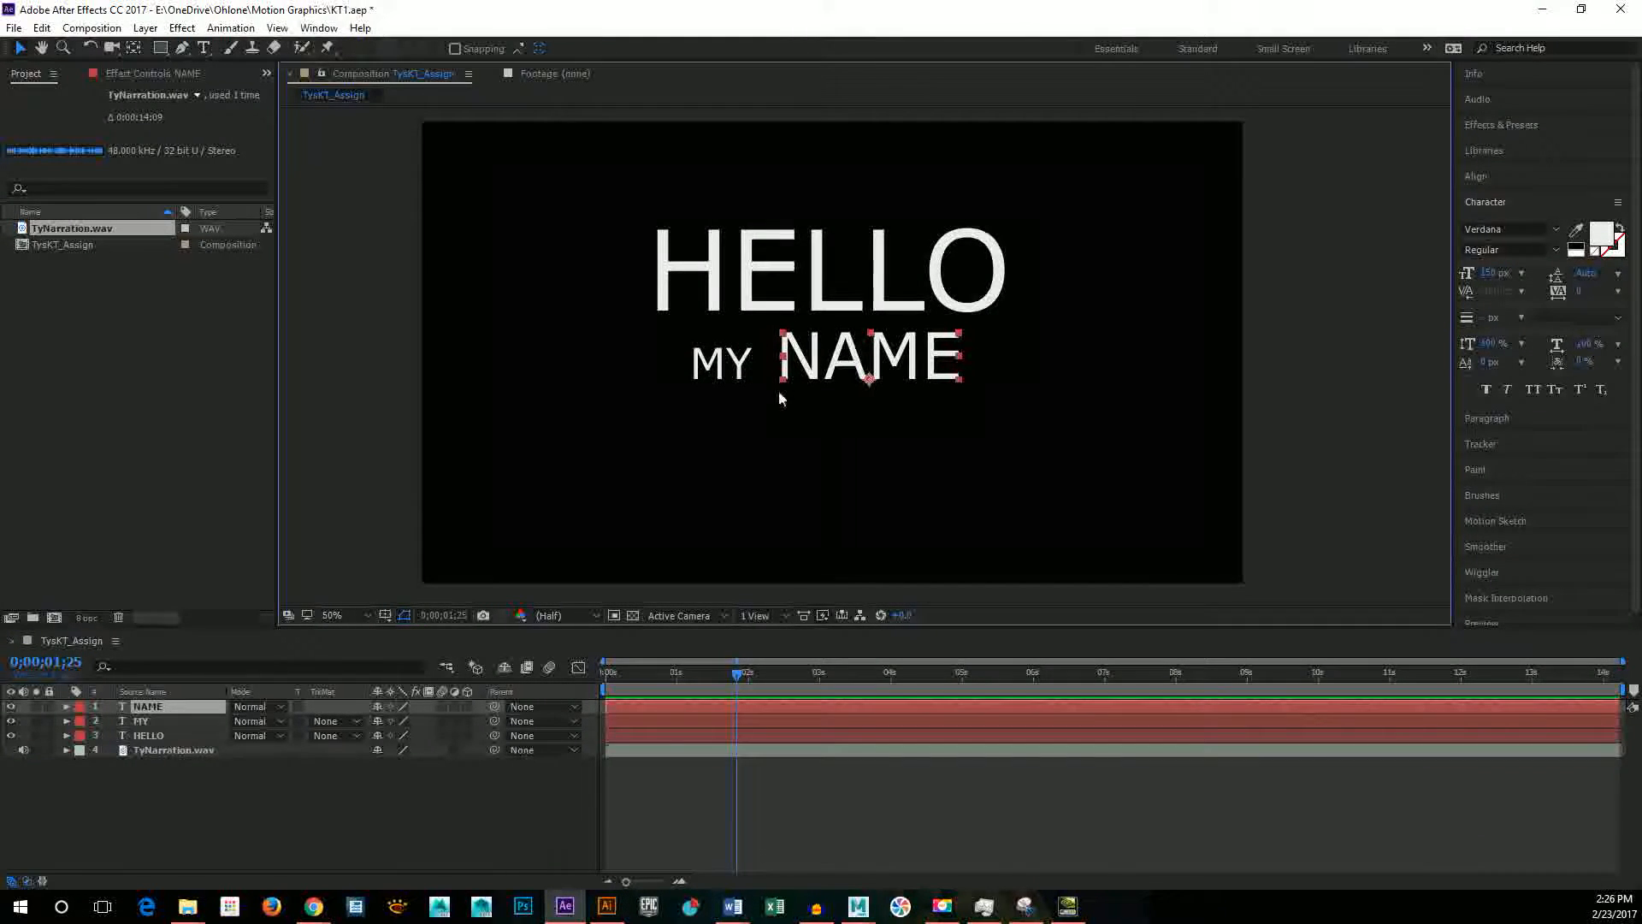
{"action": "left_click", "coordinate": [748, 375]}
{"action": "mouse_move", "coordinate": [759, 371]}
{"action": "left_mouse_down"}
{"action": "mouse_move", "coordinate": [788, 374]}
{"action": "mouse_move", "coordinate": [750, 373]}
{"action": "left_mouse_up"}
Step: Scale HELLO down proportionally until it is about as wide as the MY NAME line, and deselect it
{"action": "left_click", "coordinate": [938, 377]}
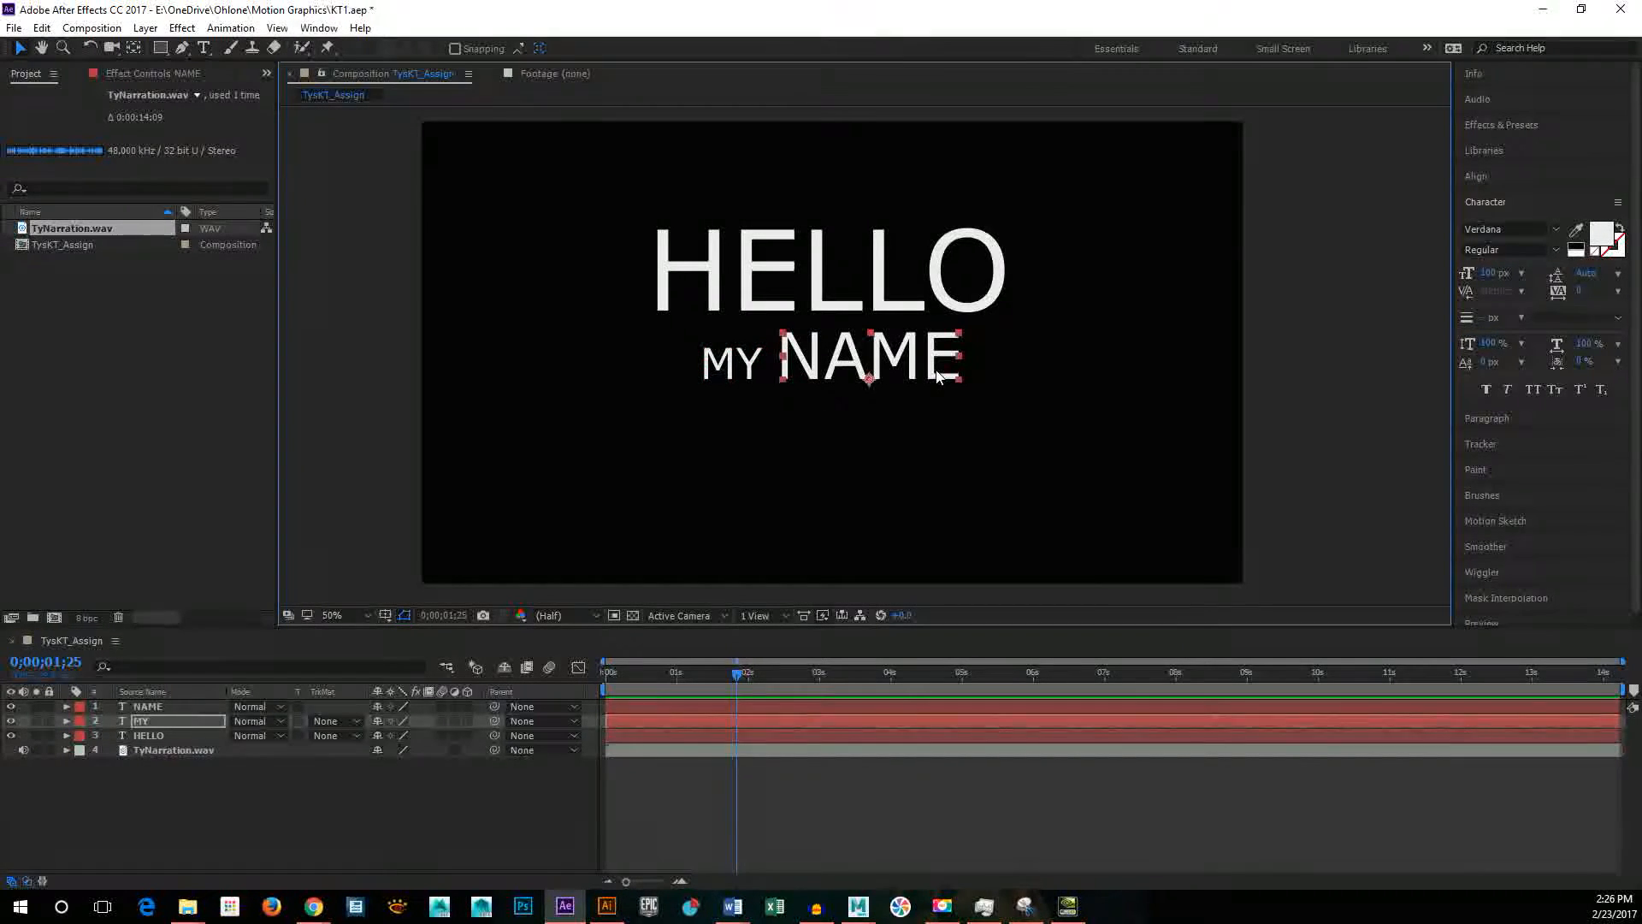
{"action": "left_click", "coordinate": [975, 310]}
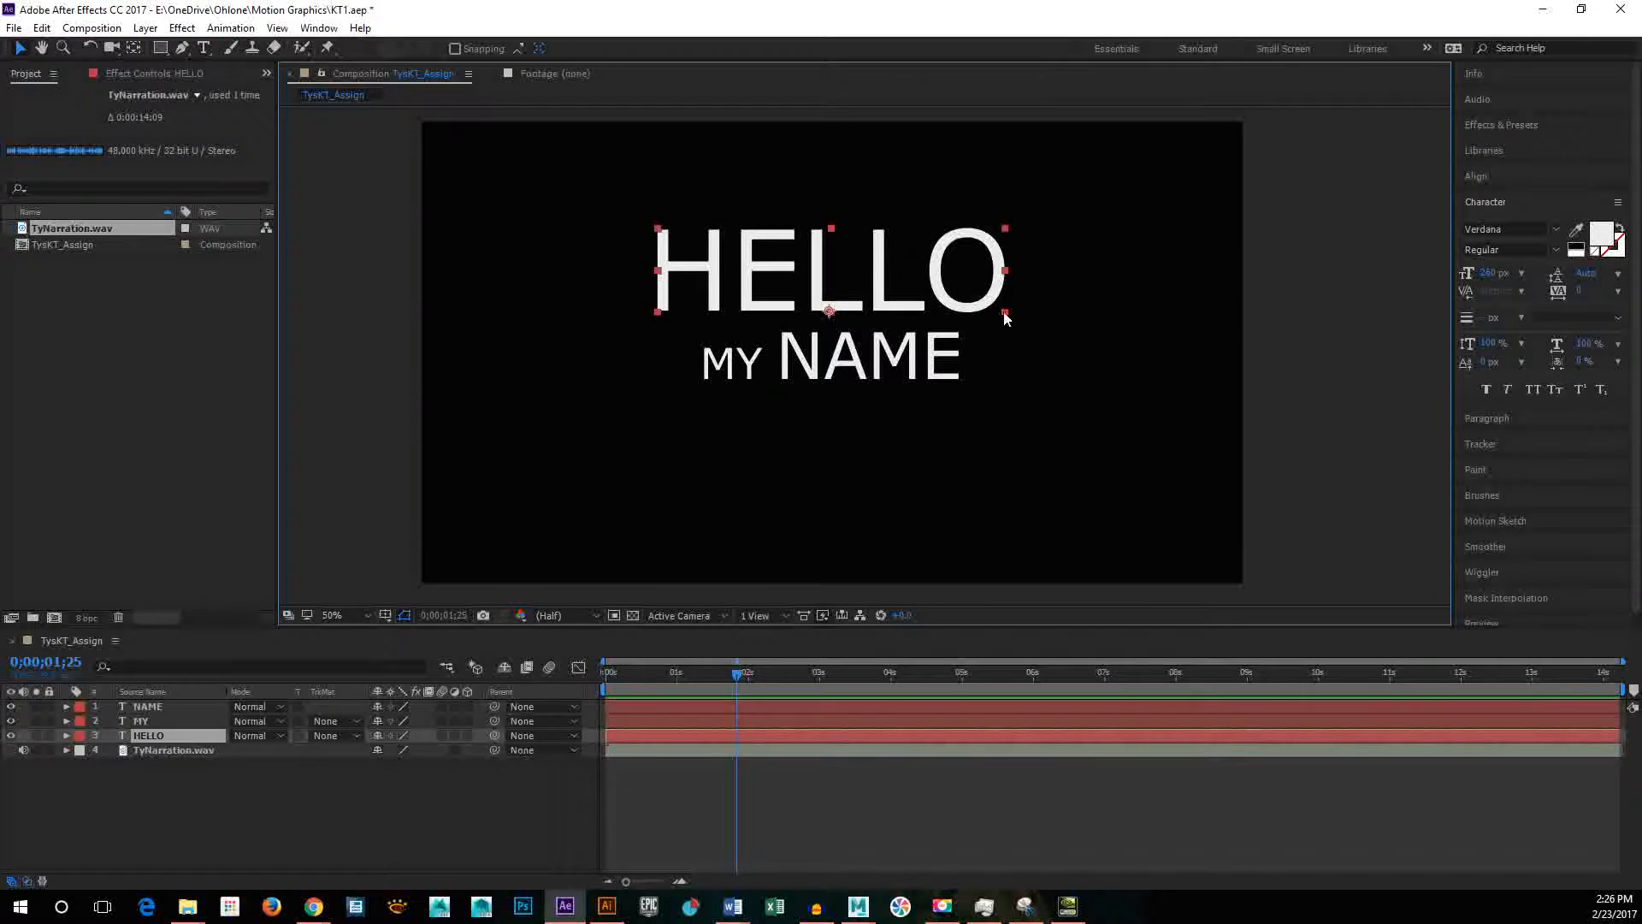
{"action": "left_click", "coordinate": [951, 309], "text": "shift"}
{"action": "left_click", "coordinate": [951, 309]}
{"action": "left_click_drag", "start_coordinate": [965, 297], "coordinate": [962, 295]}
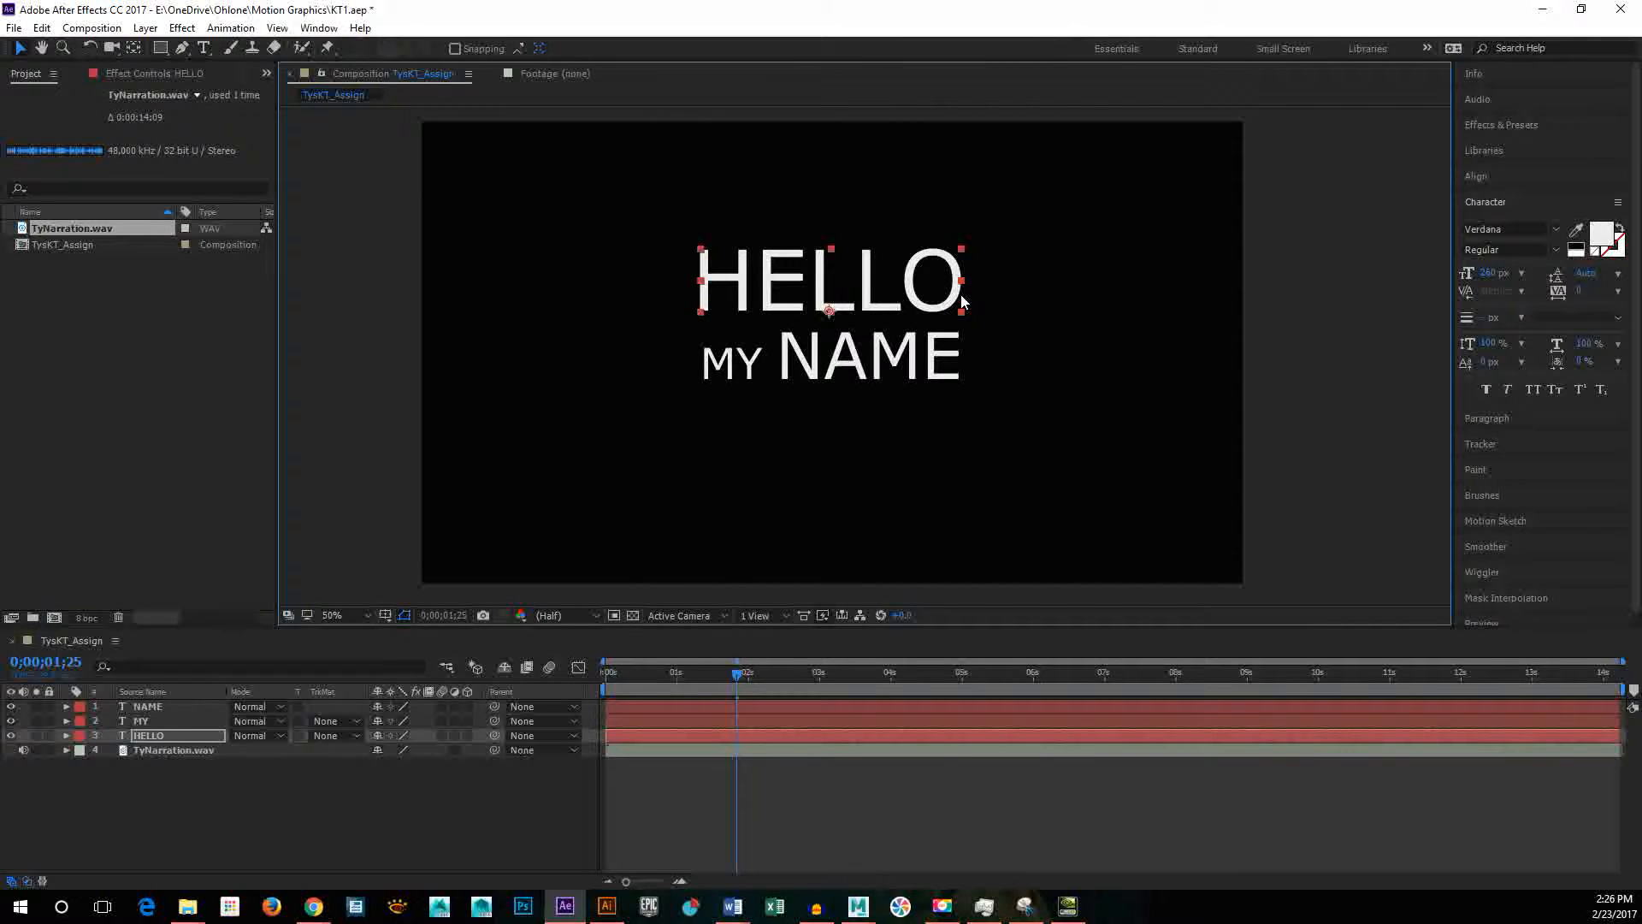
{"action": "left_click", "coordinate": [1051, 334]}
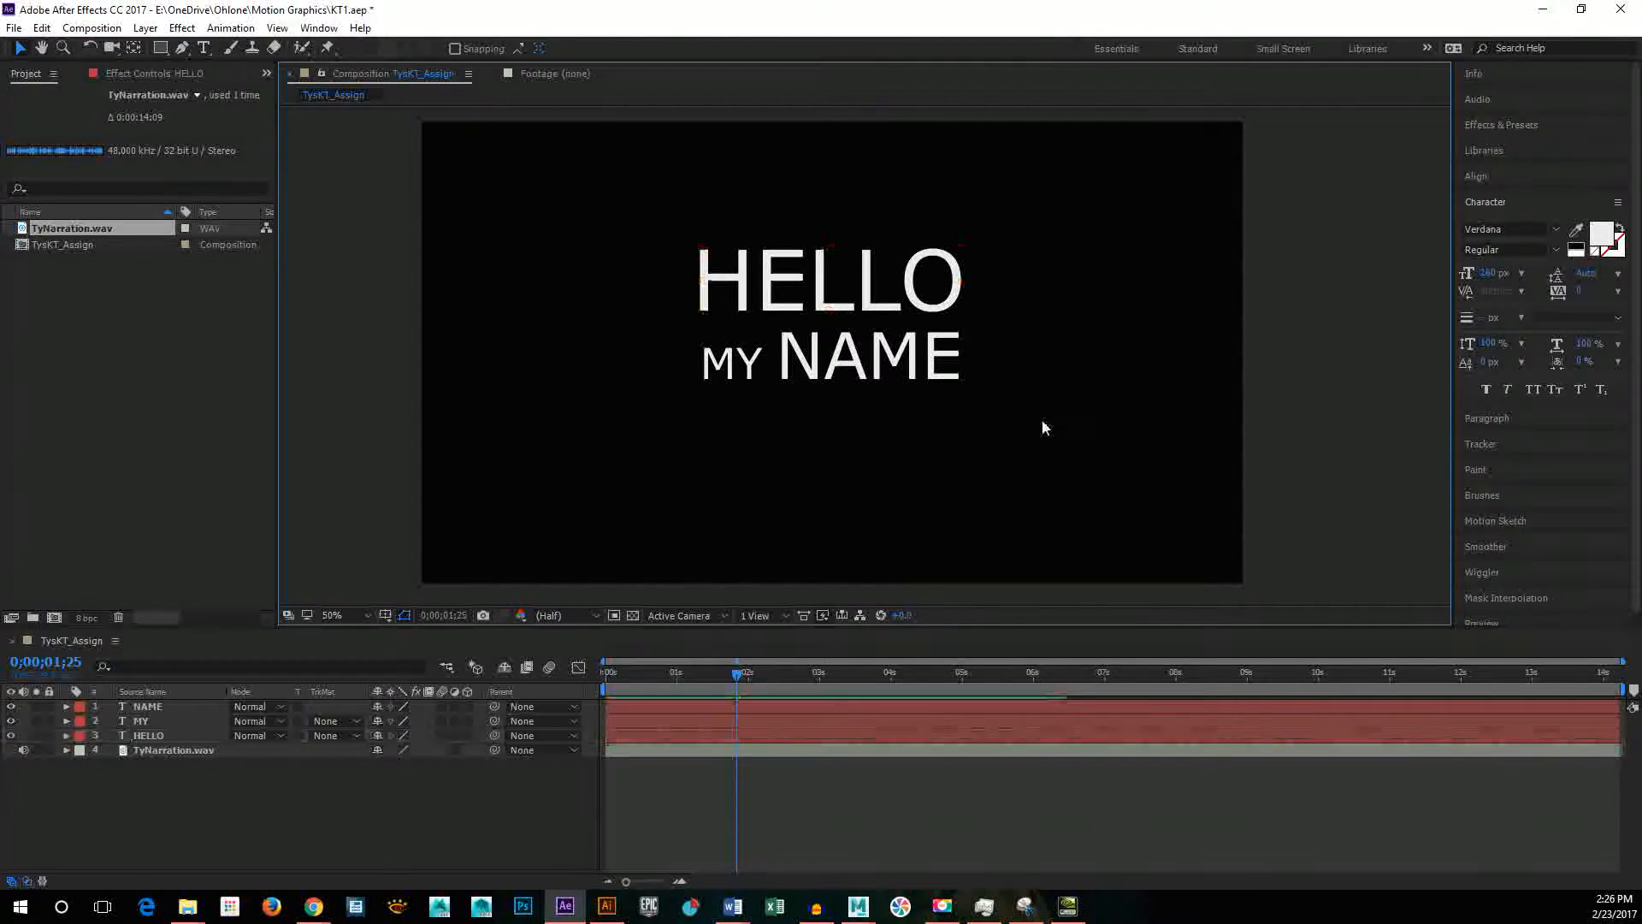
{"action": "left_click", "coordinate": [813, 264]}
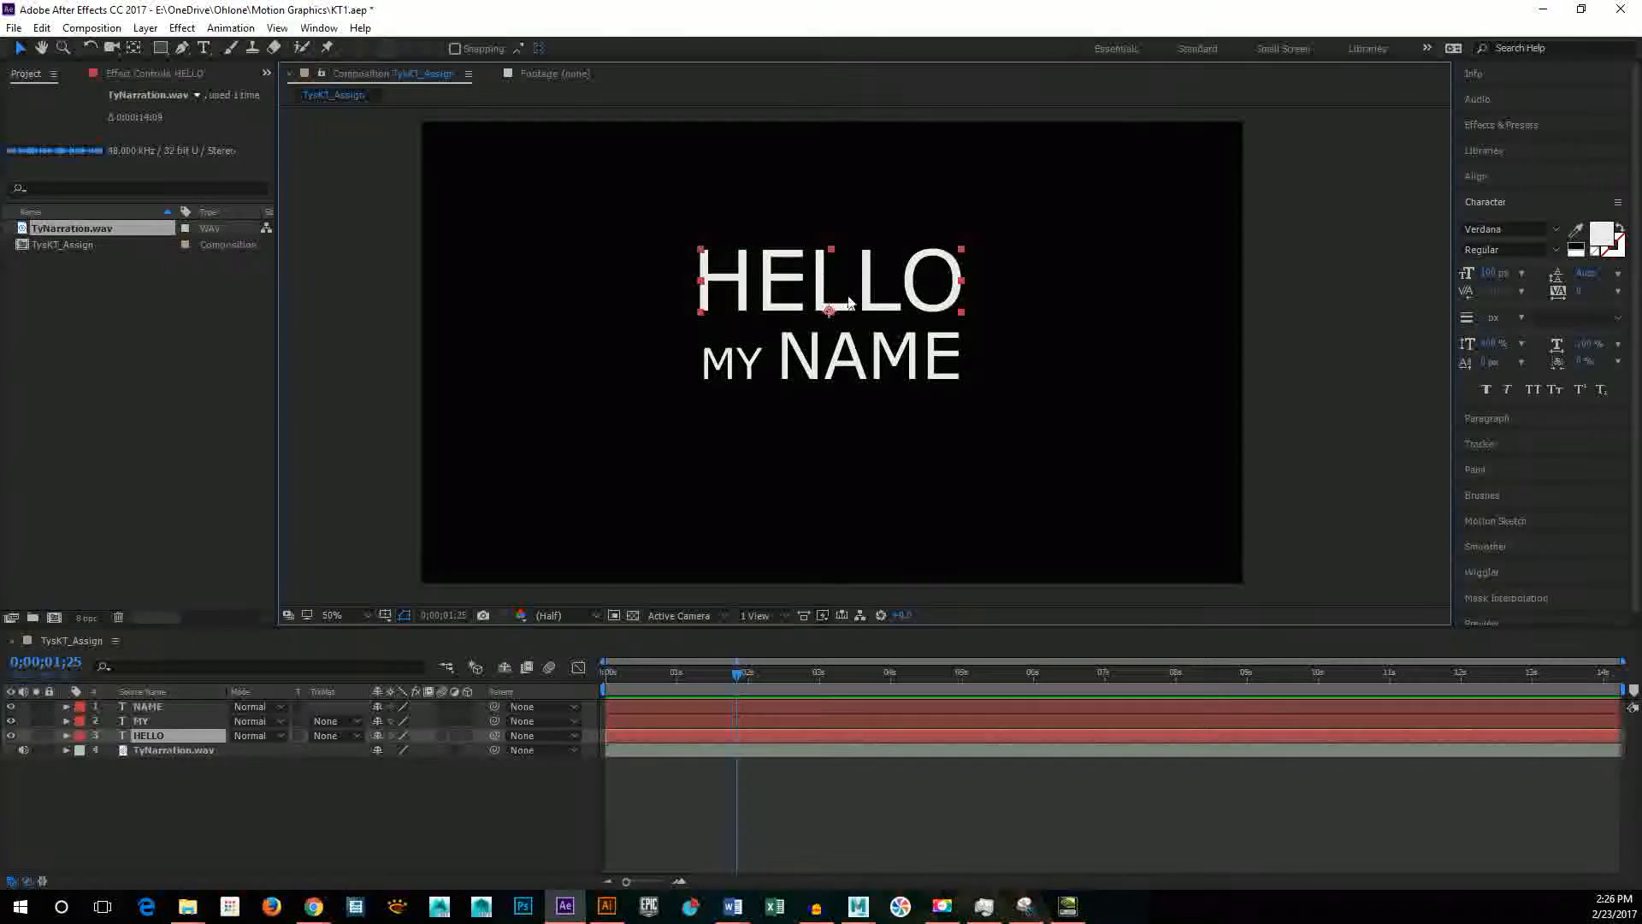
{"action": "left_click", "coordinate": [802, 409]}
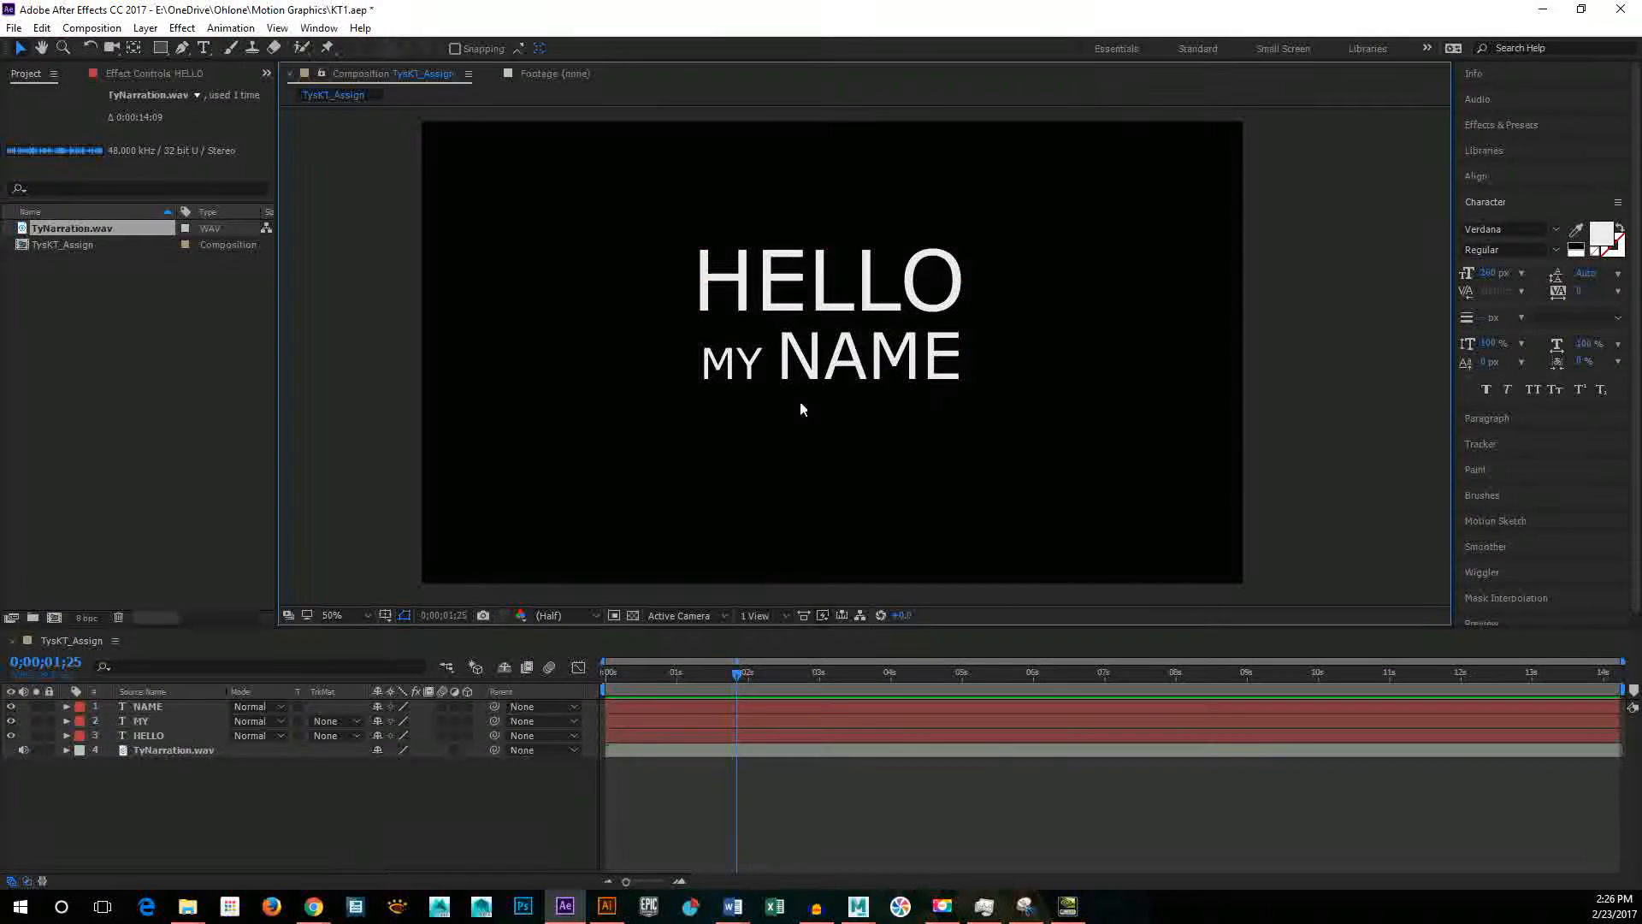
Step: Select MY and NAME together and nudge them slightly left to align with the start of HELLO, ending with nothing selected
{"action": "left_click", "coordinate": [744, 380]}
{"action": "left_click", "coordinate": [863, 372], "text": "shift"}
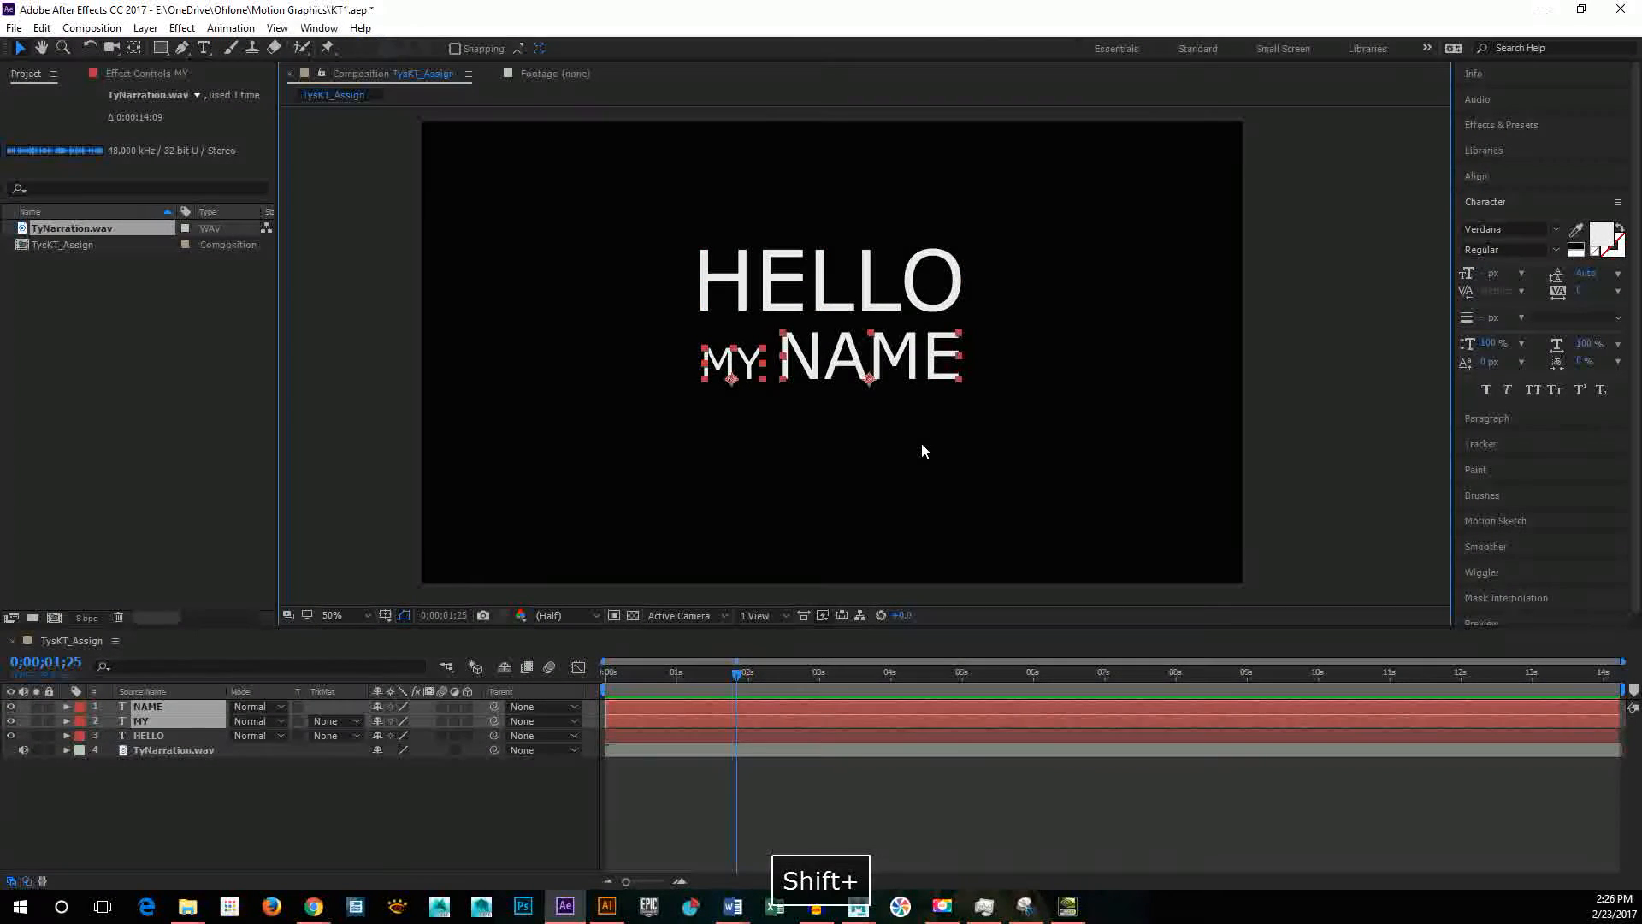
{"action": "key", "text": "Left"}
{"action": "key", "text": "Left"}
{"action": "key", "text": "Left"}
{"action": "key", "text": "Left"}
{"action": "key", "text": "Left"}
{"action": "key", "text": "Left"}
{"action": "key", "text": "Left"}
{"action": "key", "text": "Left"}
{"action": "key", "text": "Left"}
{"action": "key", "text": "Left"}
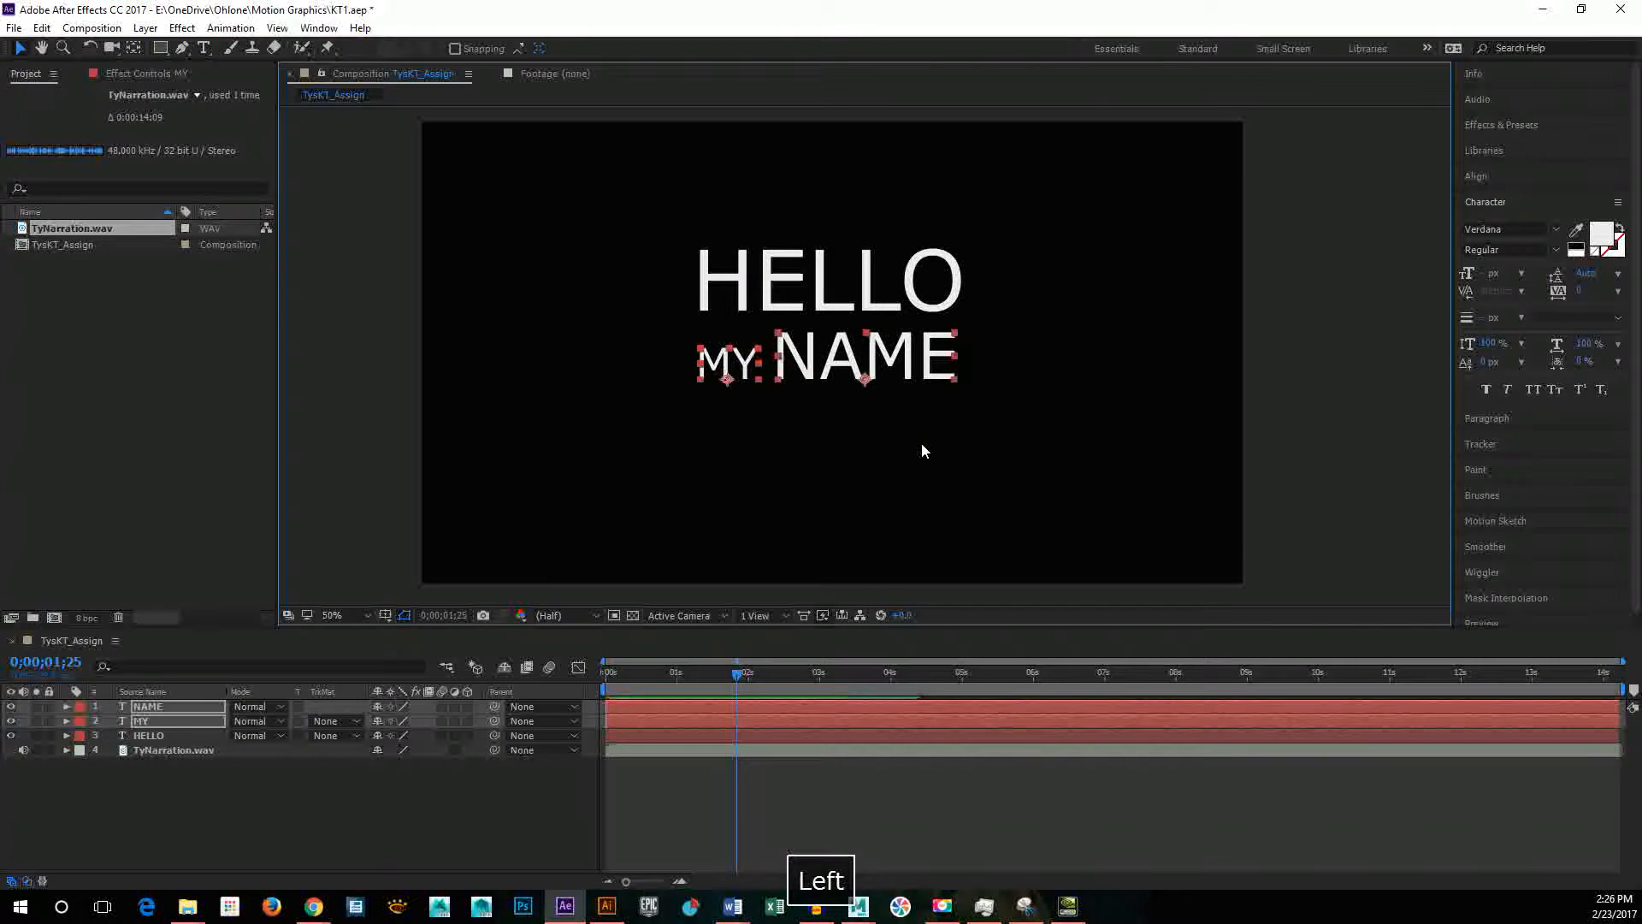
{"action": "left_click", "coordinate": [924, 450]}
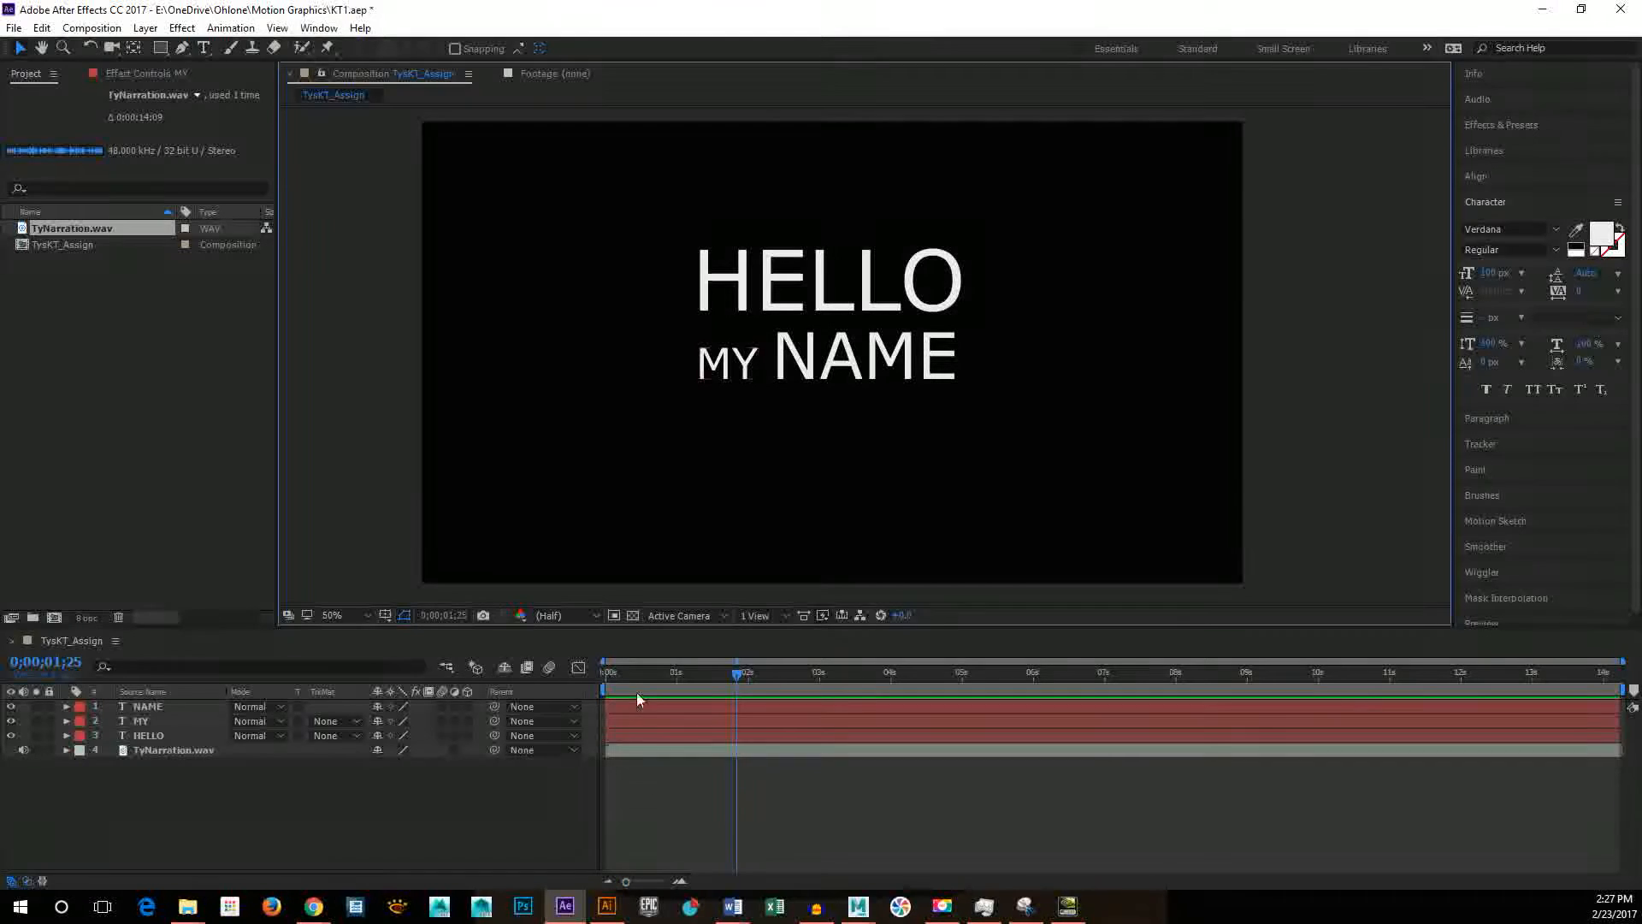
{"action": "left_click", "coordinate": [633, 719]}
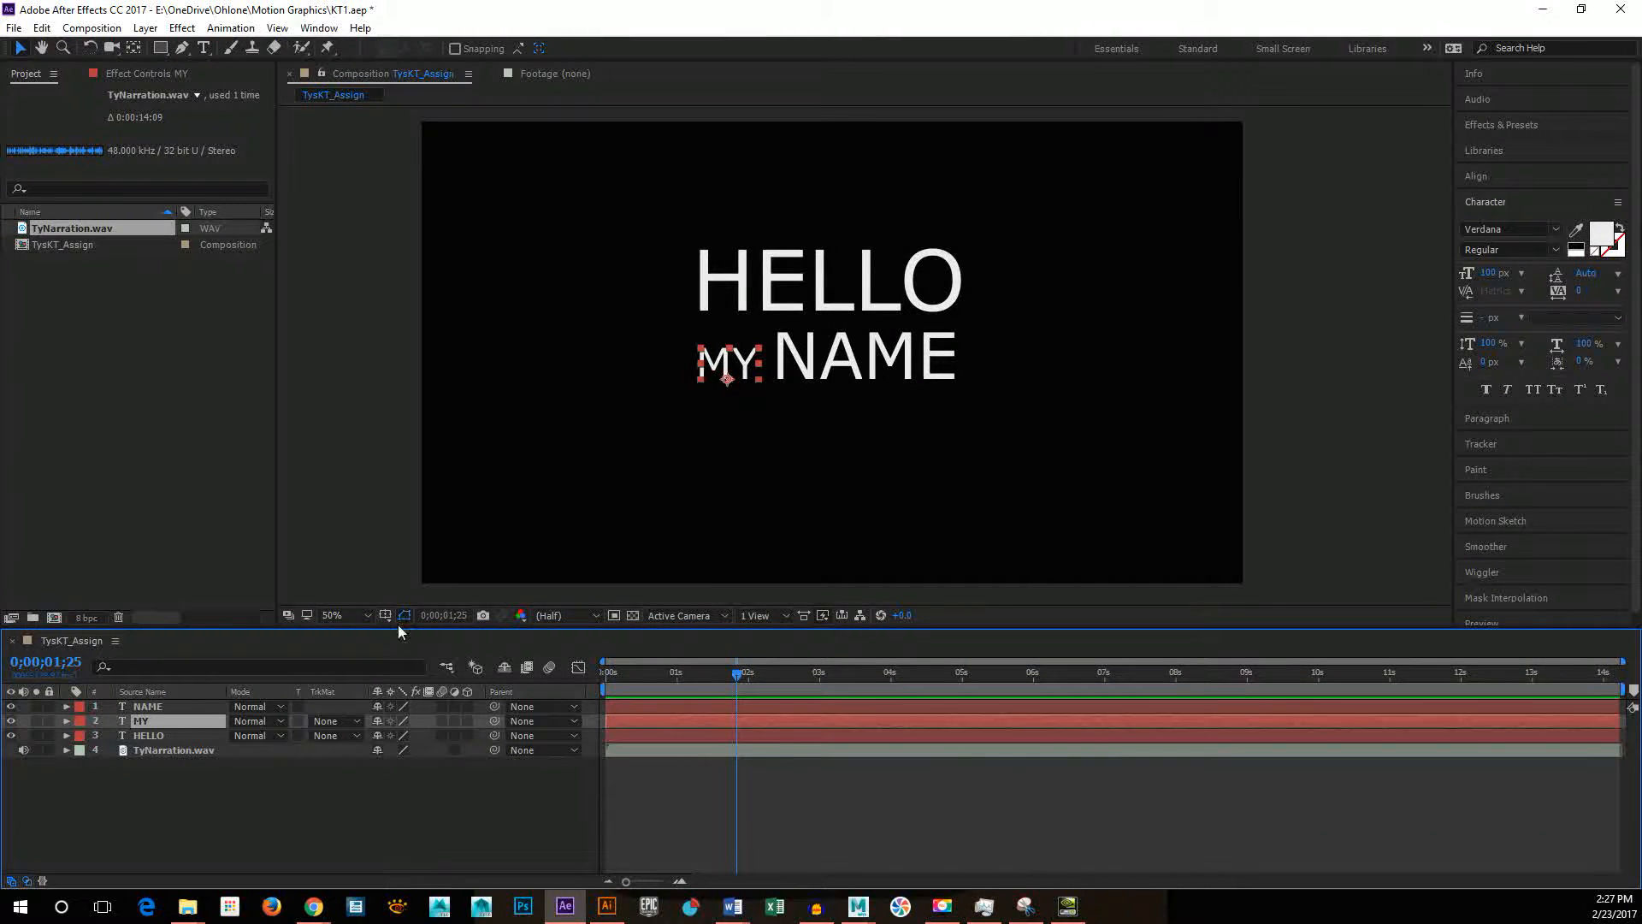
{"action": "left_click", "coordinate": [633, 615]}
{"action": "left_click", "coordinate": [633, 616]}
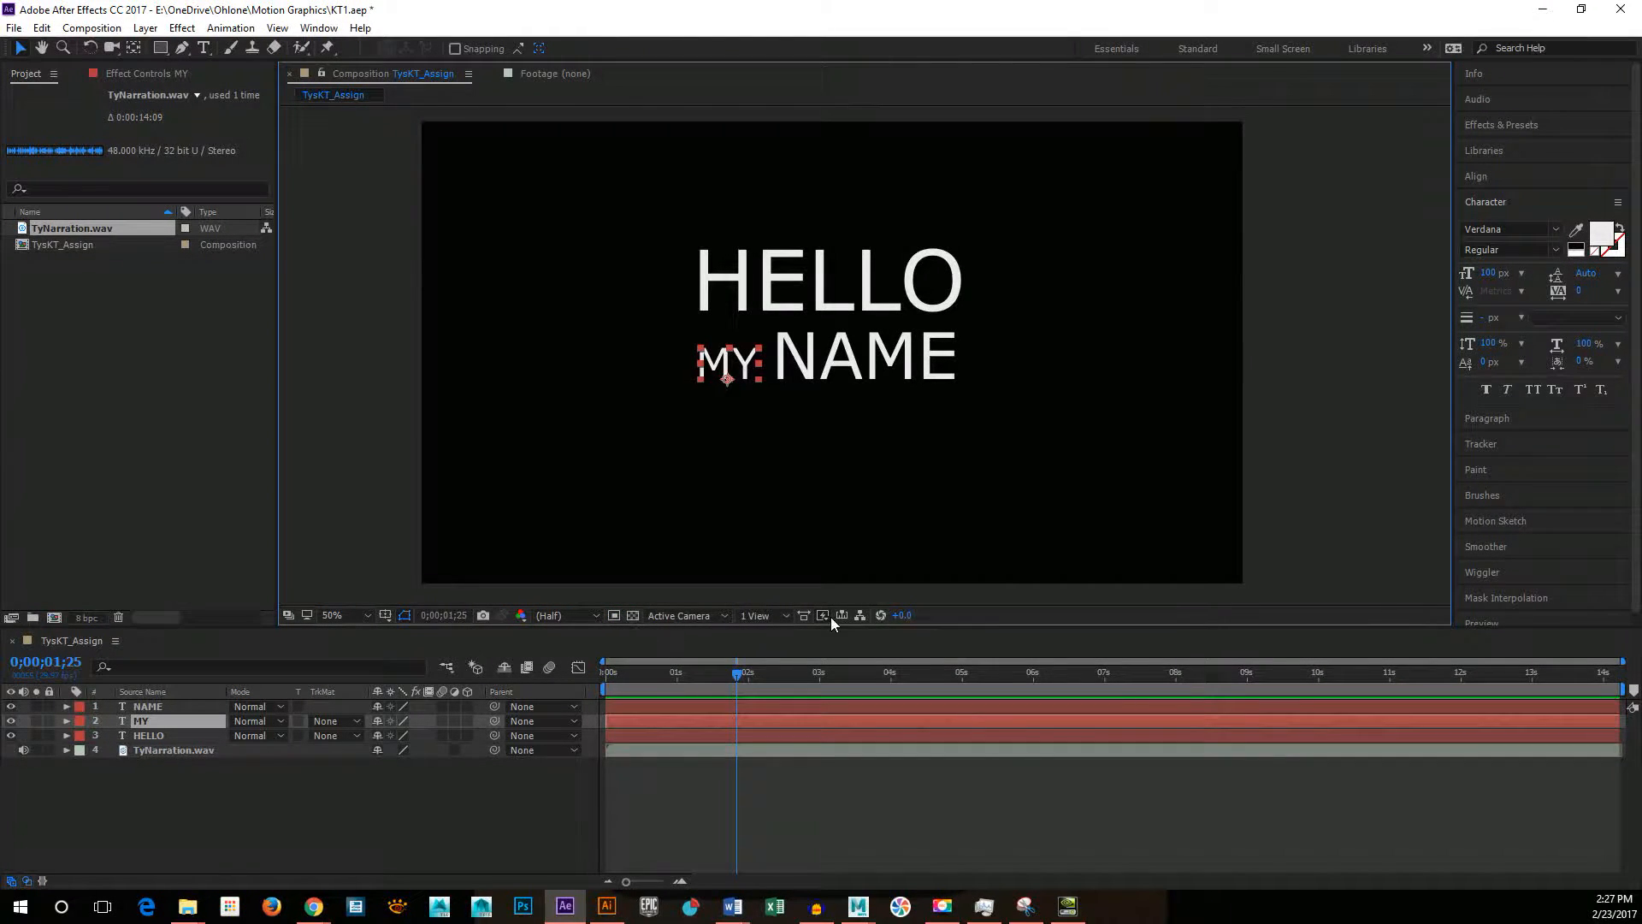
{"action": "left_click", "coordinate": [338, 615]}
{"action": "left_click", "coordinate": [1005, 128]}
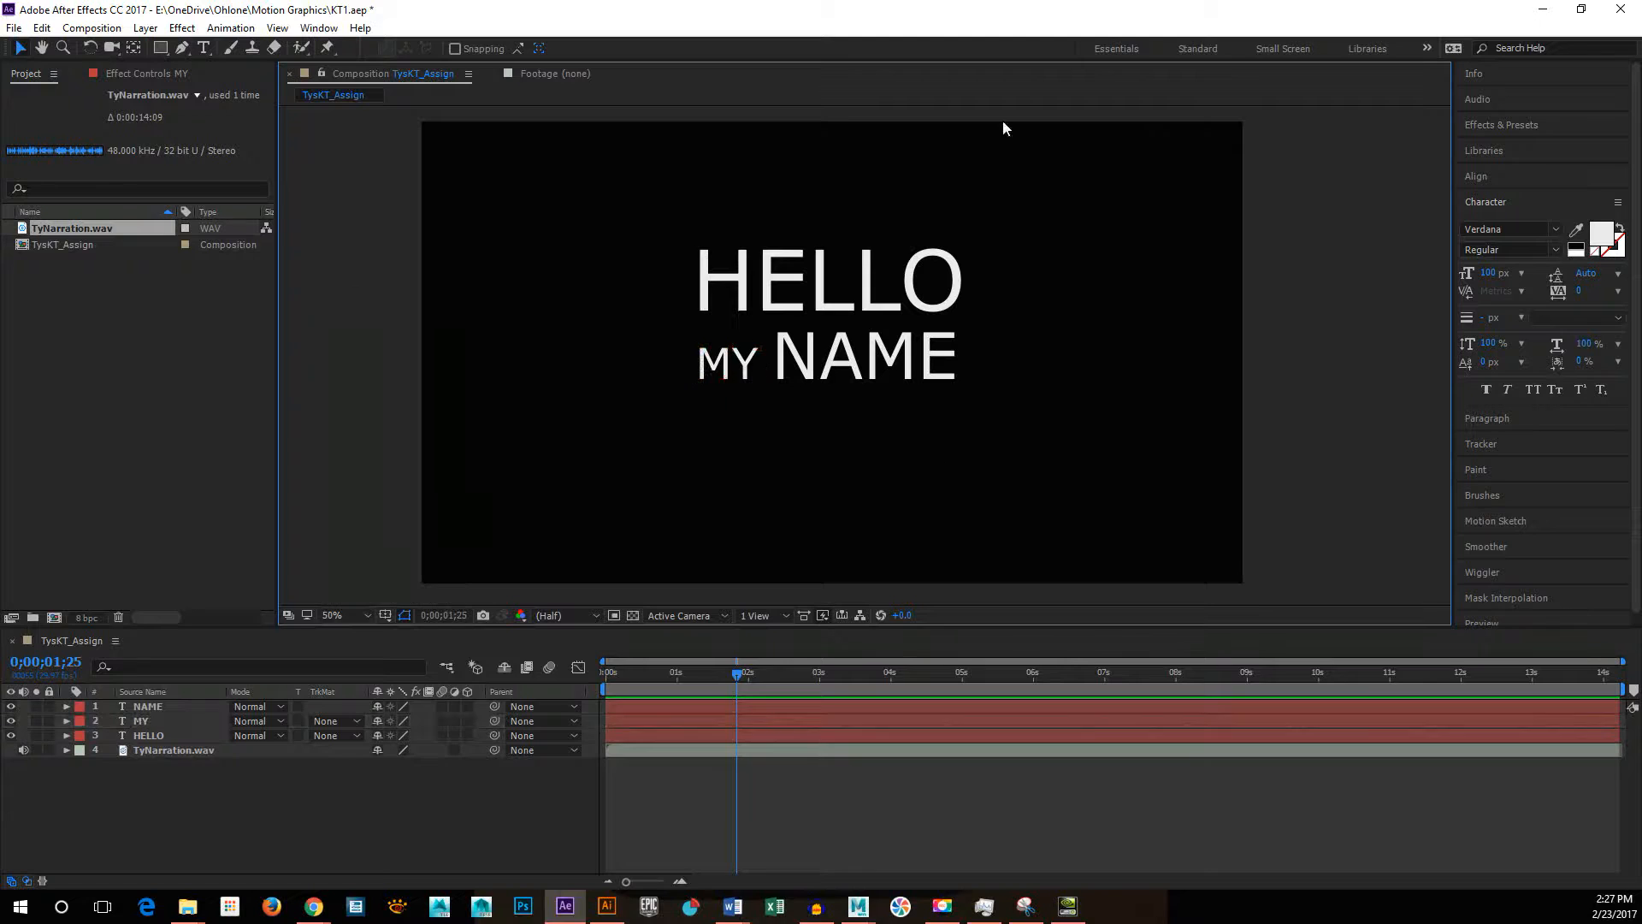
{"action": "right_click", "coordinate": [507, 345]}
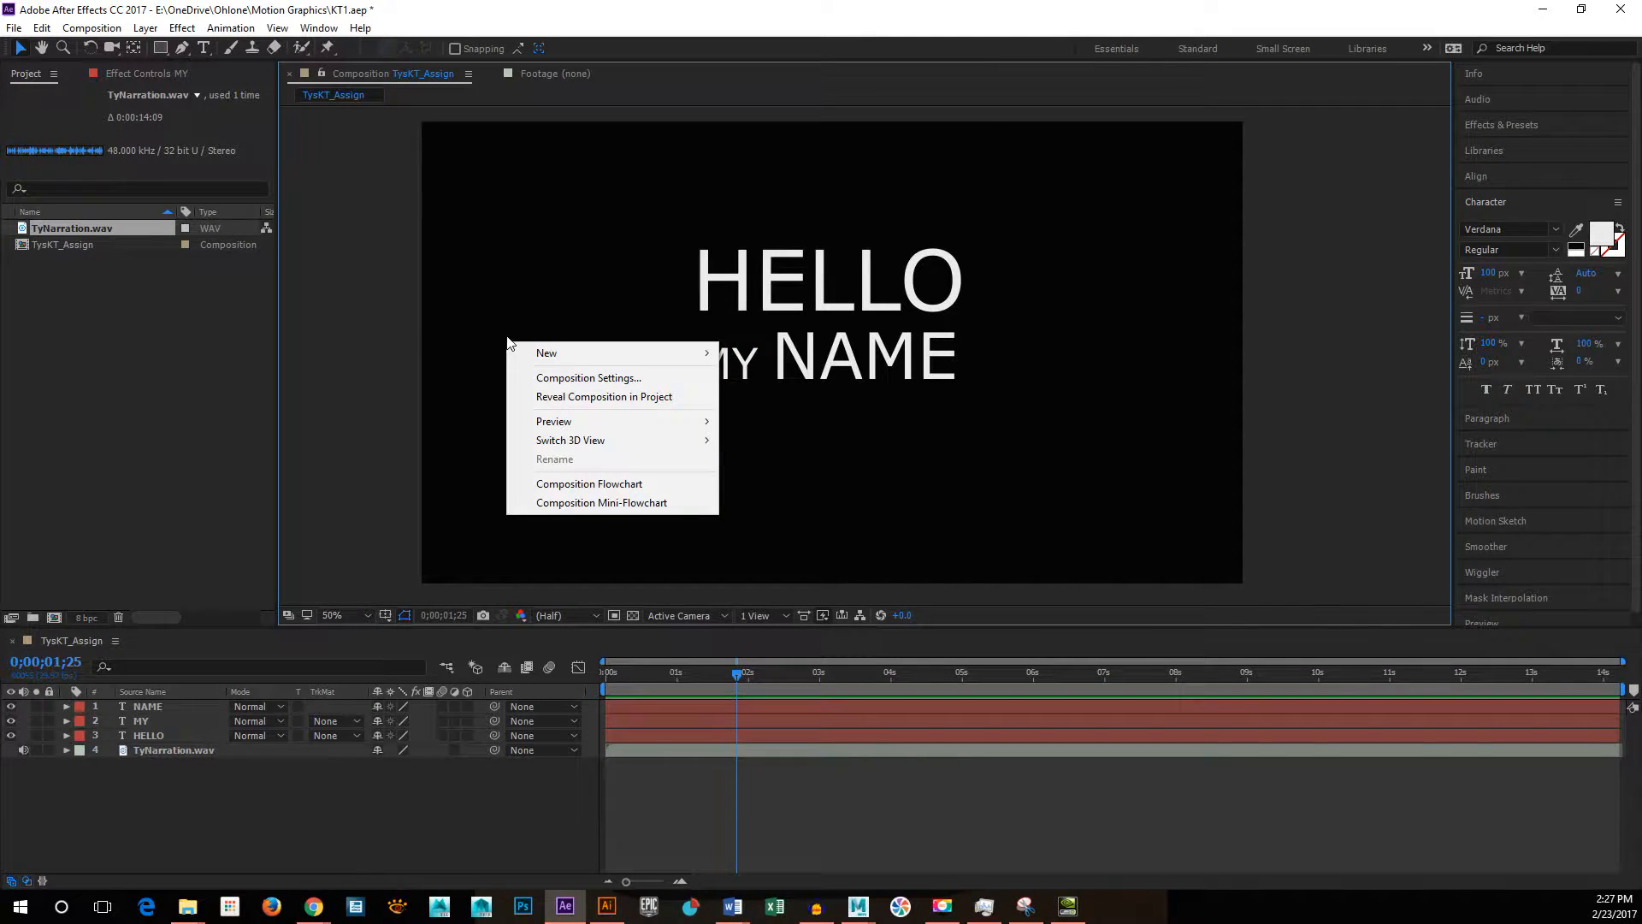
{"action": "left_click", "coordinate": [377, 322]}
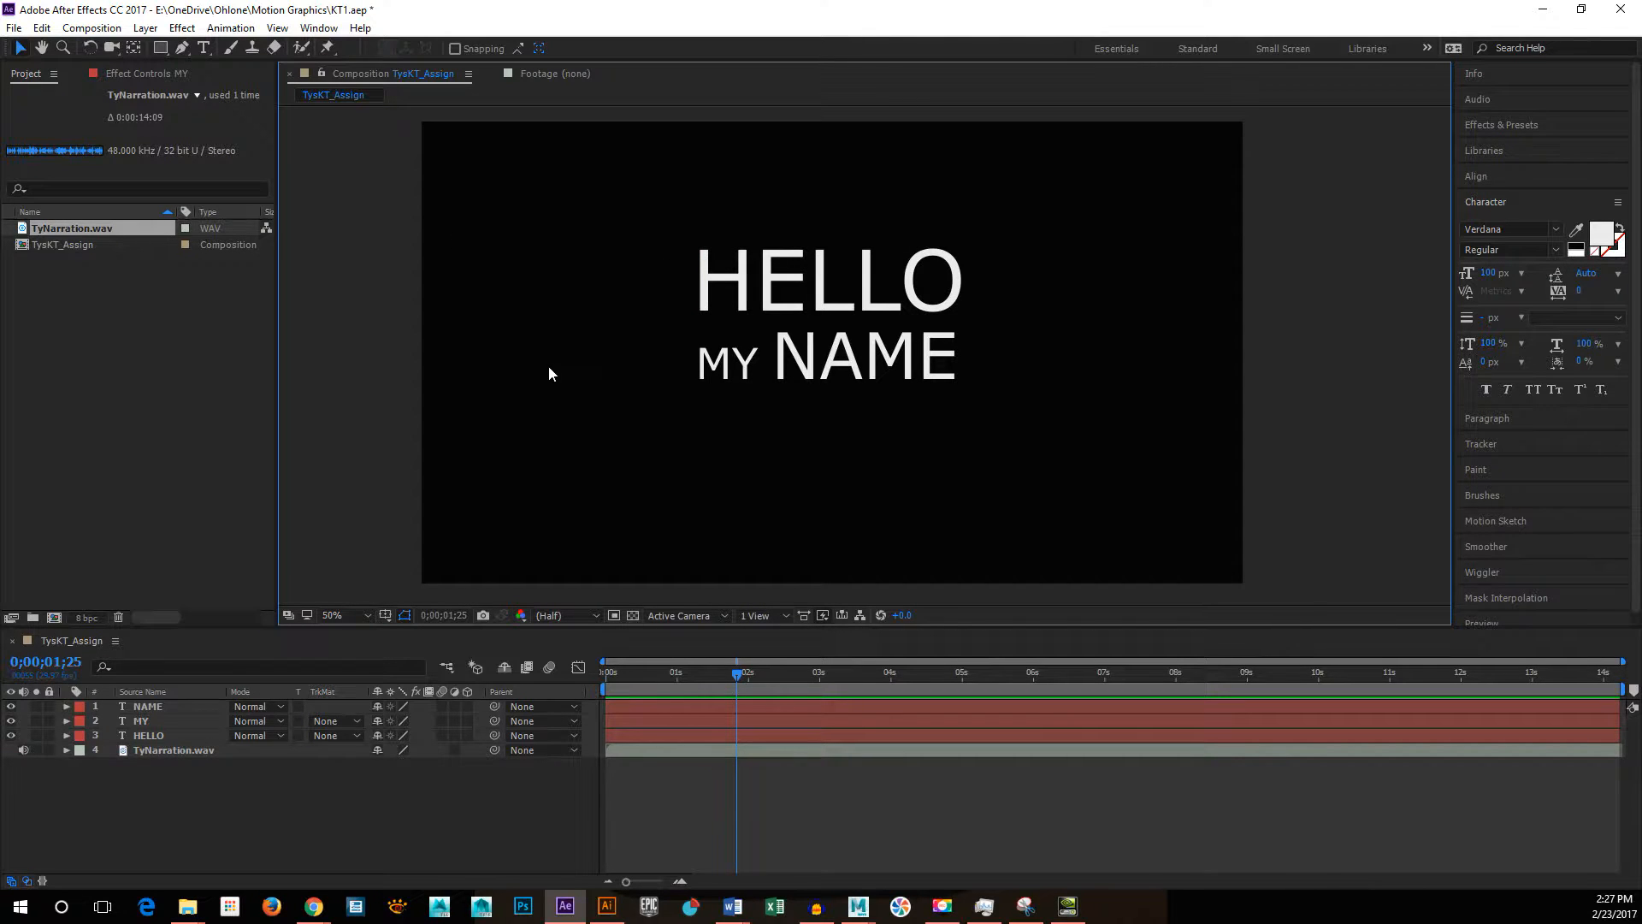
{"action": "left_click", "coordinate": [597, 615]}
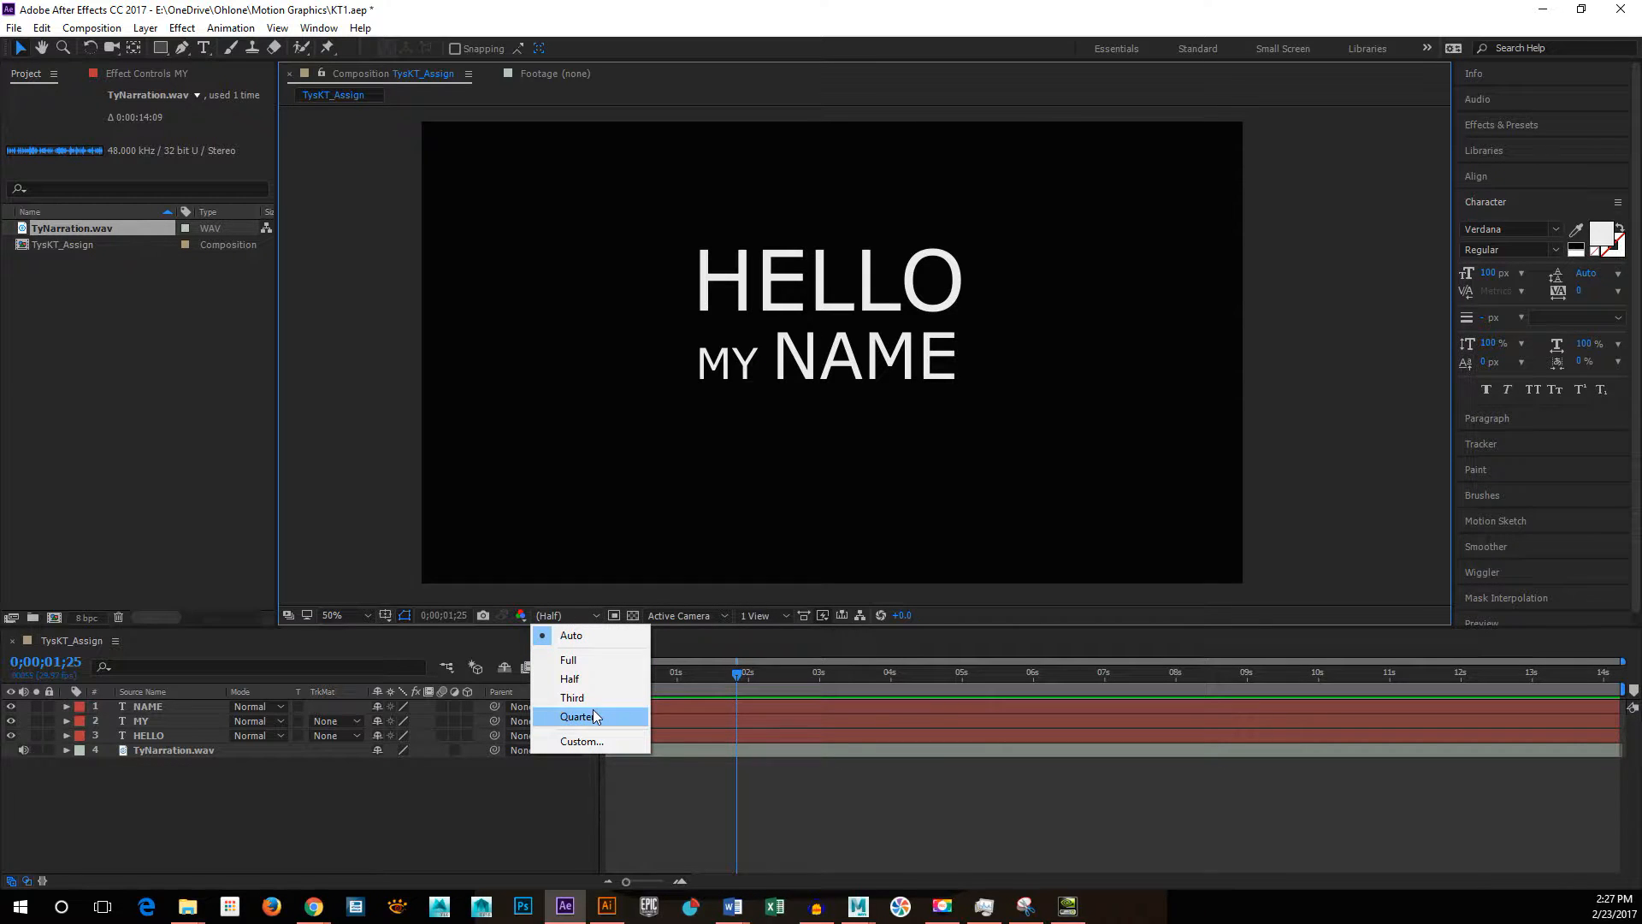
{"action": "left_click", "coordinate": [581, 590]}
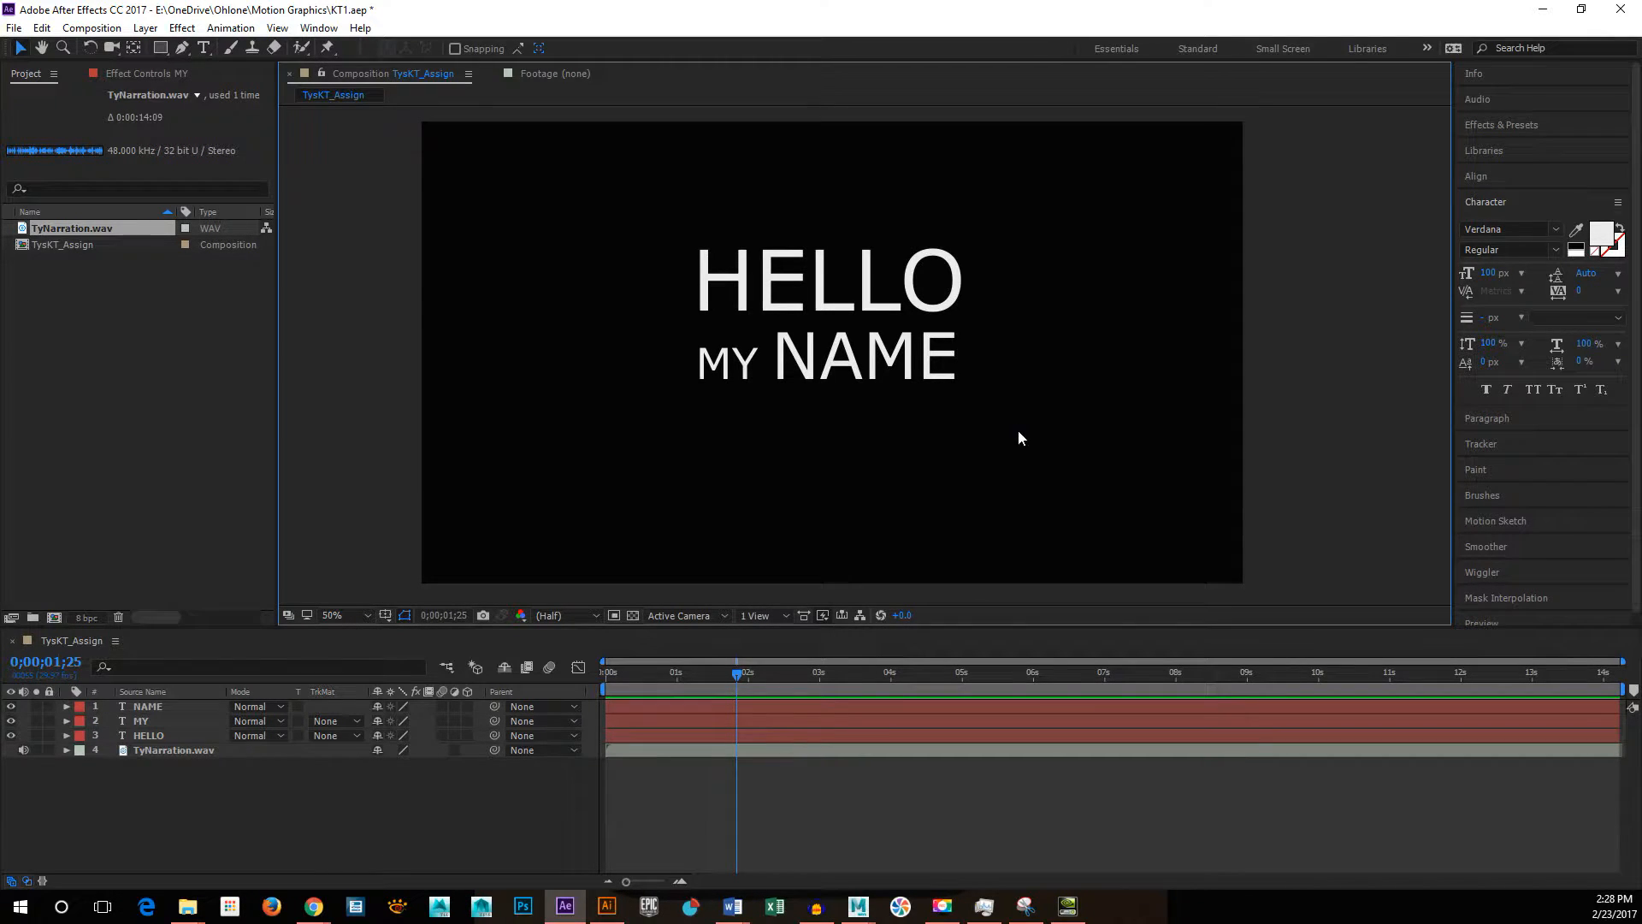
Step: Select HELLO, MY and NAME together, move them straight down to the vertical middle of the frame, and deselect them
{"action": "left_click_drag", "start_coordinate": [567, 184], "coordinate": [1142, 446]}
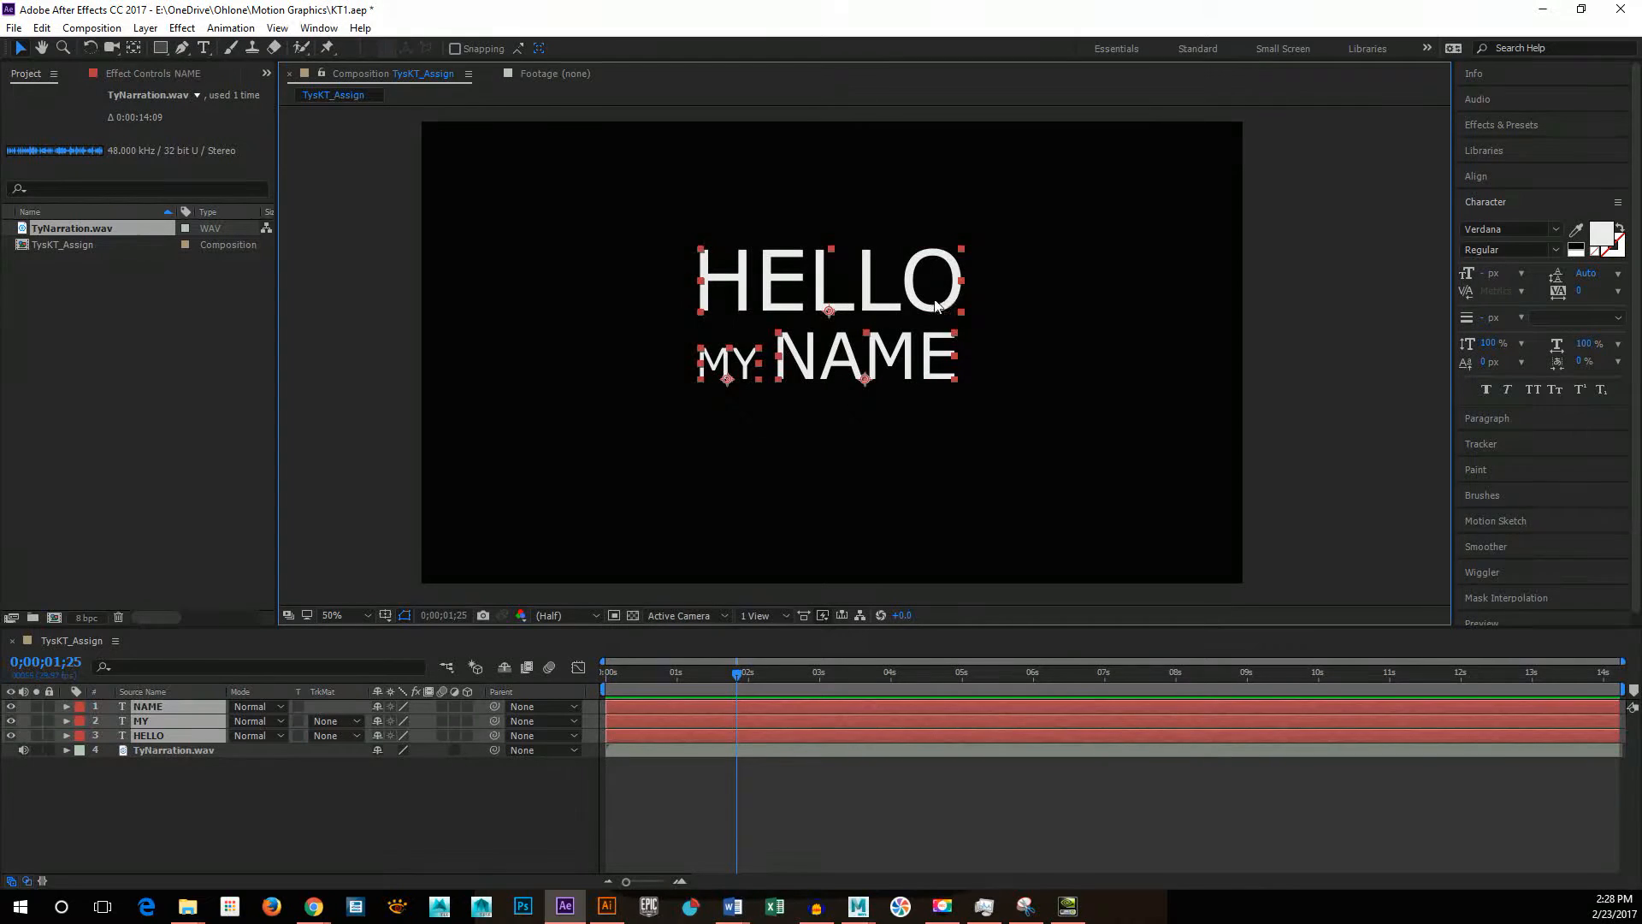
{"action": "left_click_drag", "start_coordinate": [933, 308], "coordinate": [933, 345]}
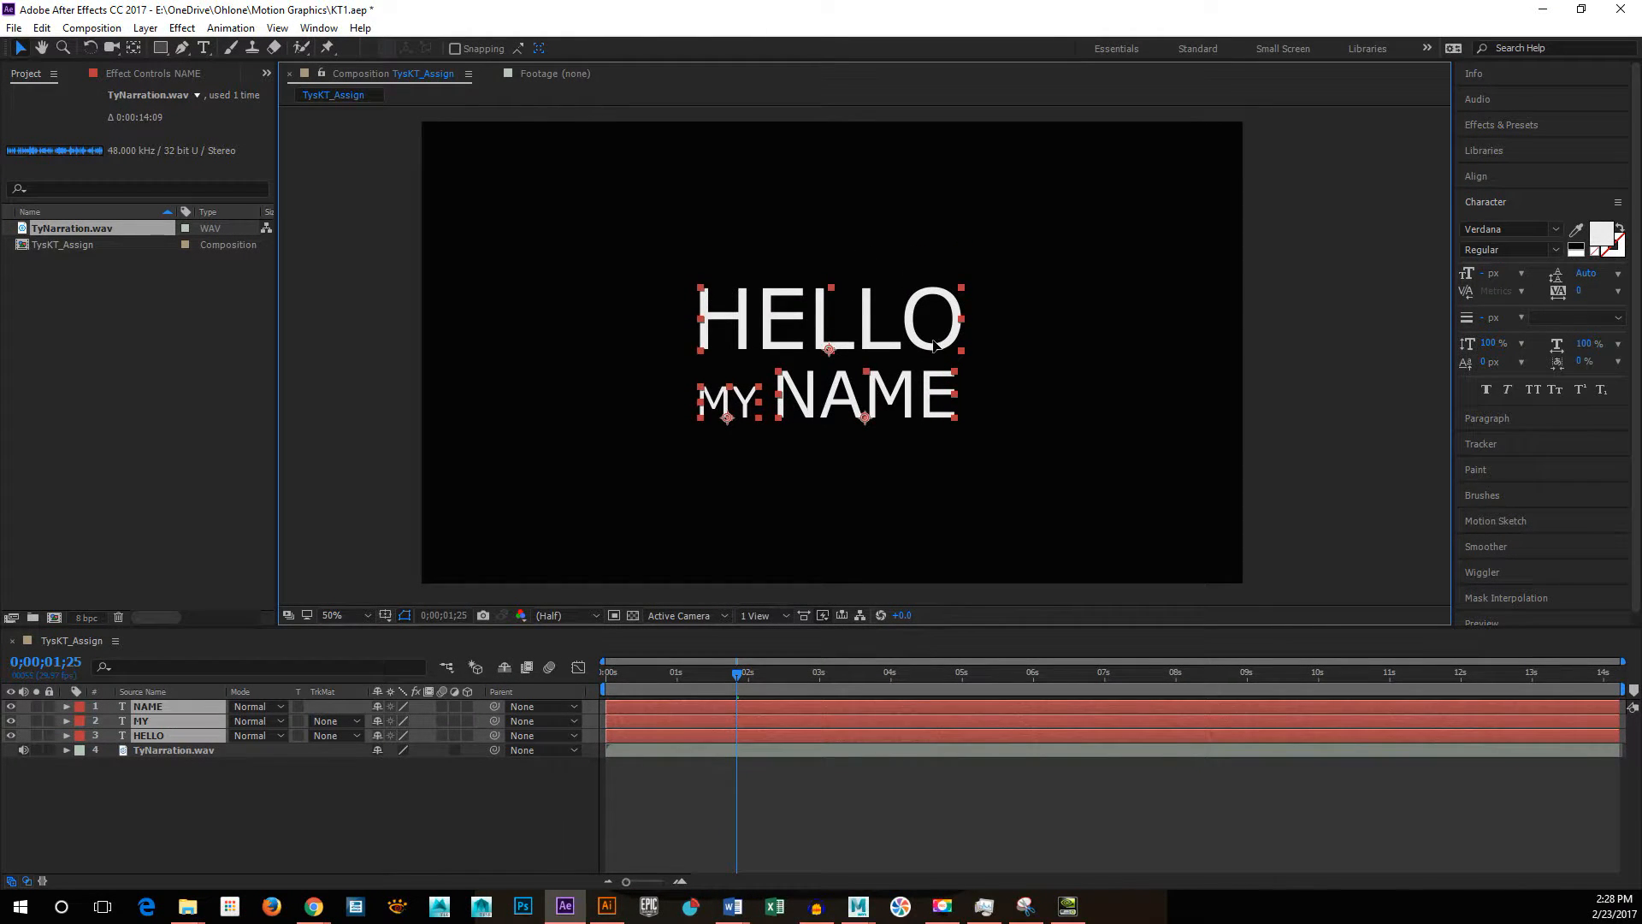
{"action": "left_click", "coordinate": [1204, 362]}
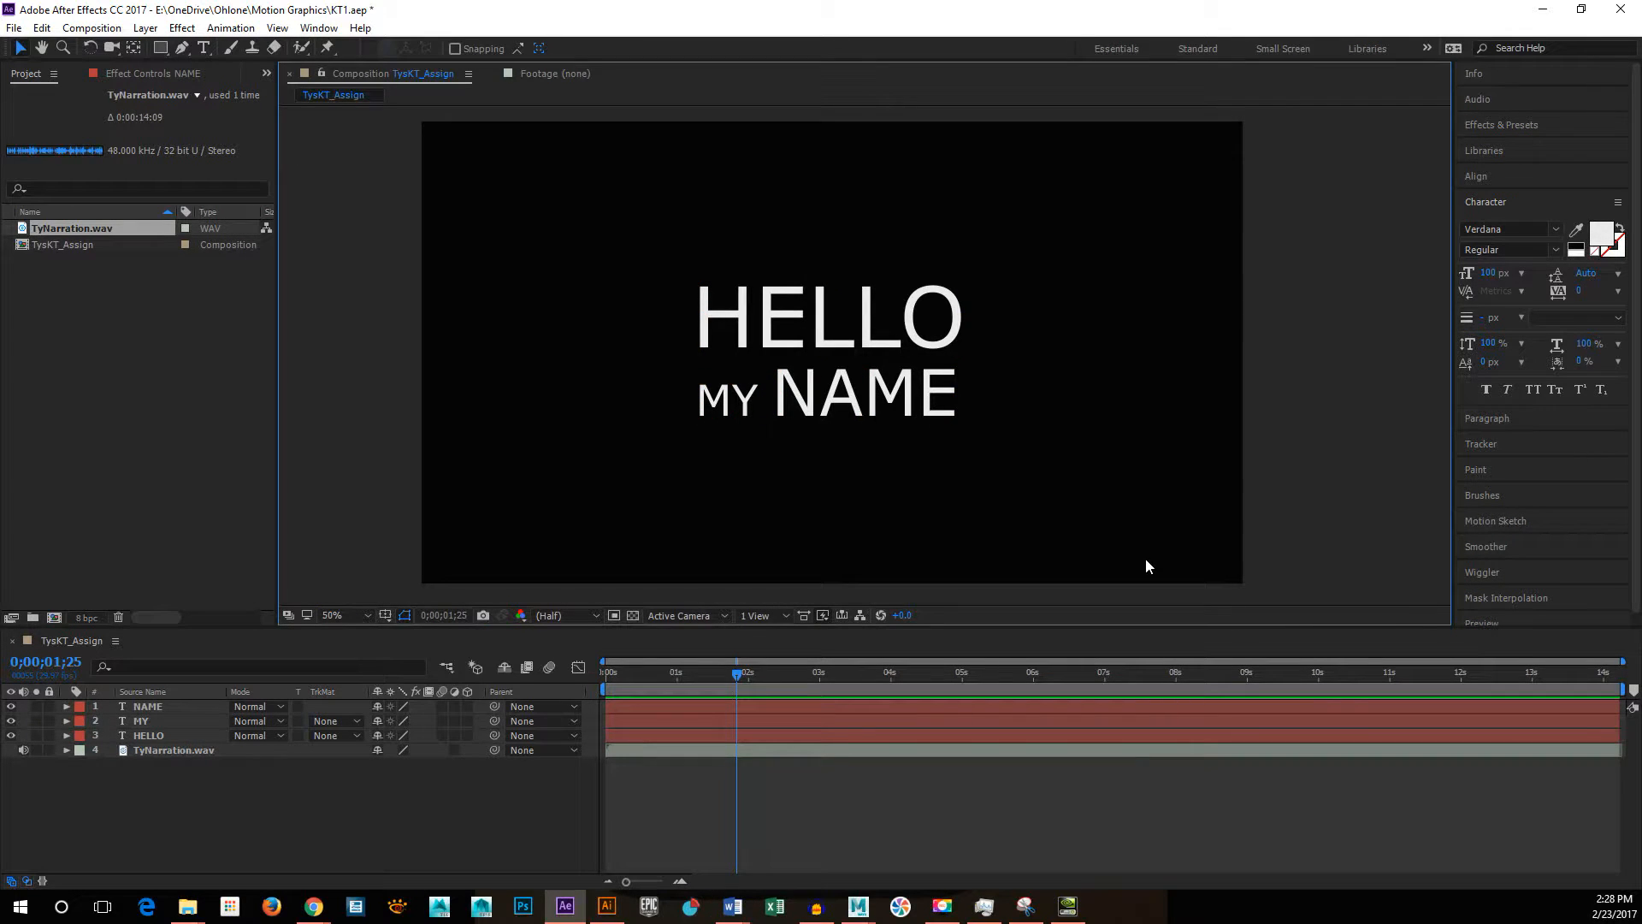
Step: Try staggering the NAME and MY layers to start after HELLO, and play the composition from the beginning to check the timing
{"action": "left_click", "coordinate": [639, 696]}
{"action": "left_click_drag", "start_coordinate": [617, 706], "coordinate": [669, 717]}
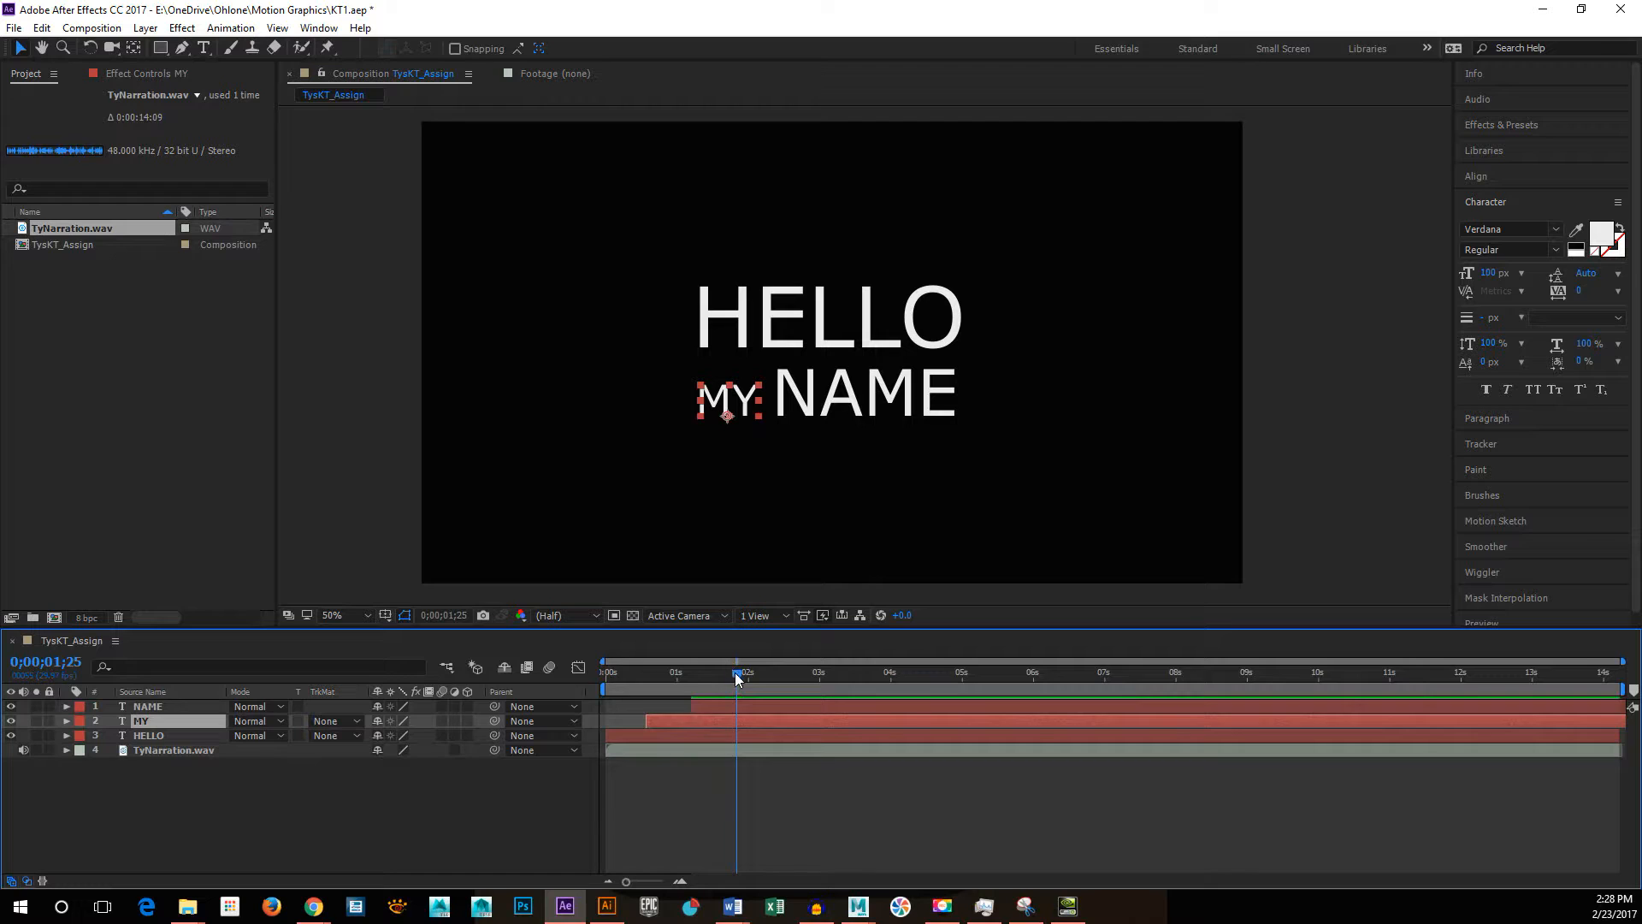
{"action": "left_click_drag", "start_coordinate": [736, 673], "coordinate": [560, 672]}
{"action": "key", "text": "space"}
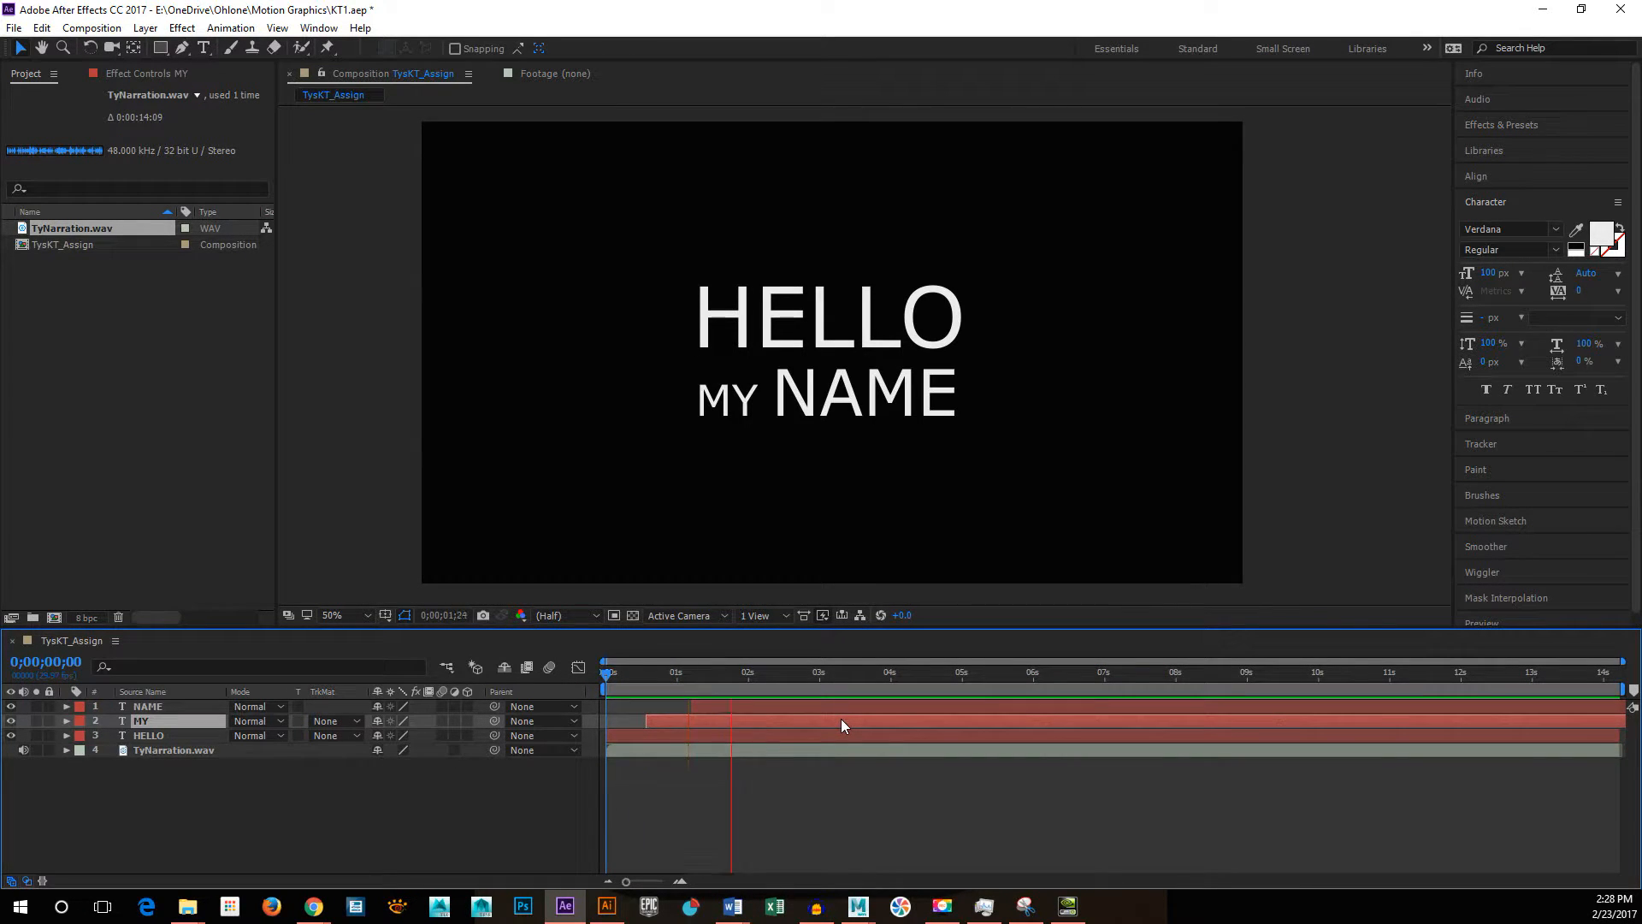
{"action": "key", "text": "space"}
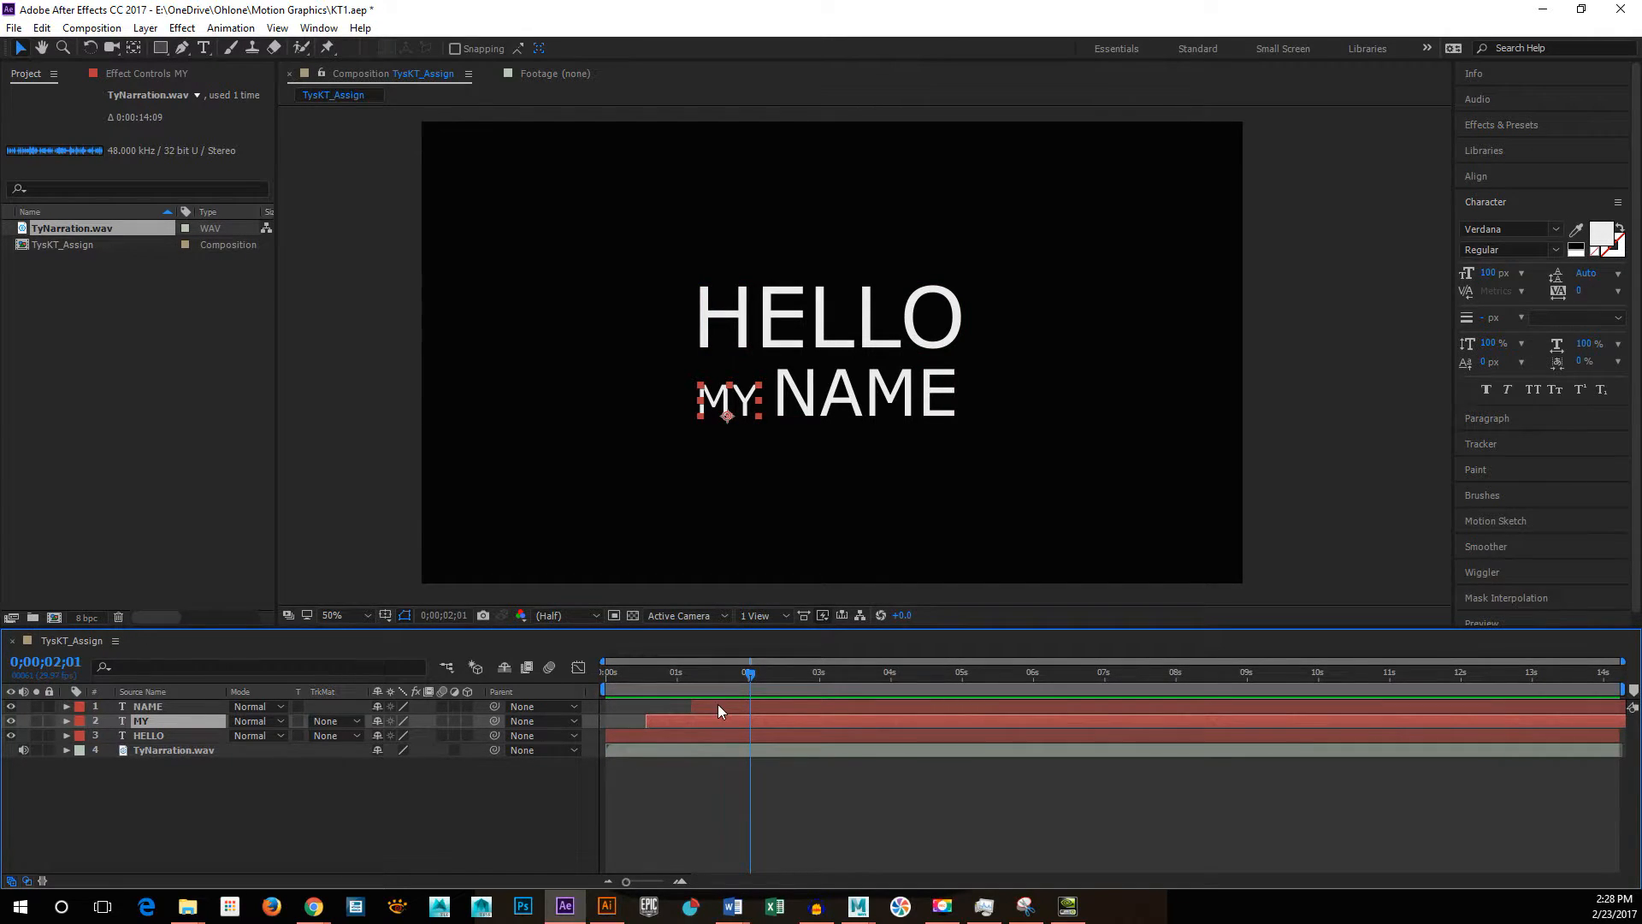
Step: Undo the time shifts of the MY and NAME layers
{"action": "key", "text": "ctrl+z"}
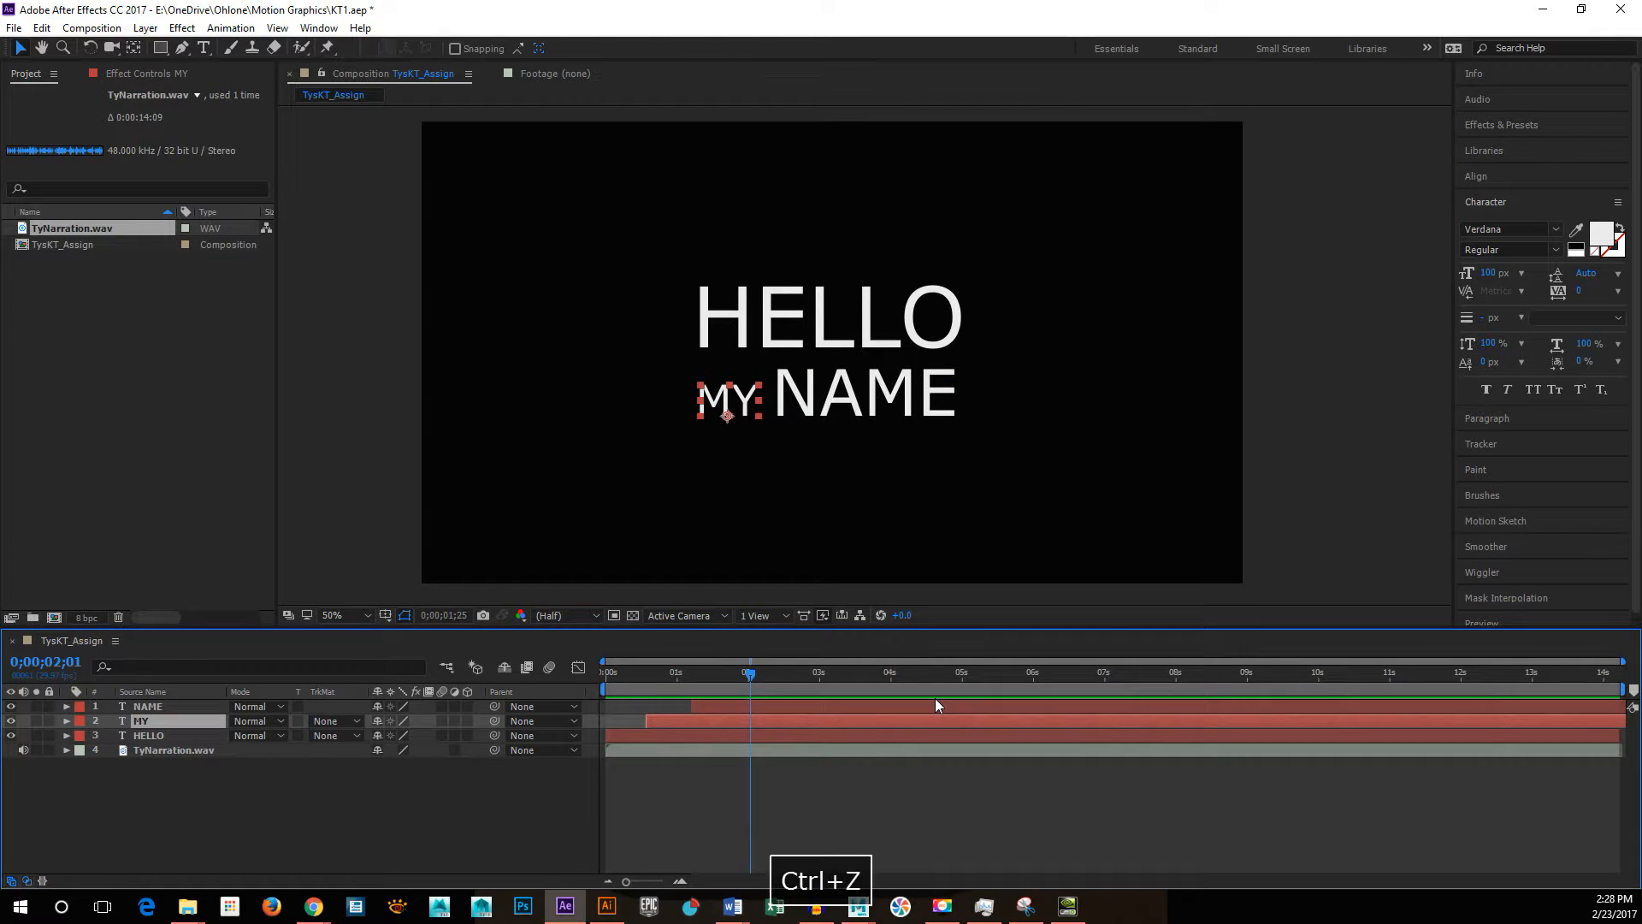
{"action": "key", "text": "ctrl+z"}
{"action": "key", "text": "ctrl+z"}
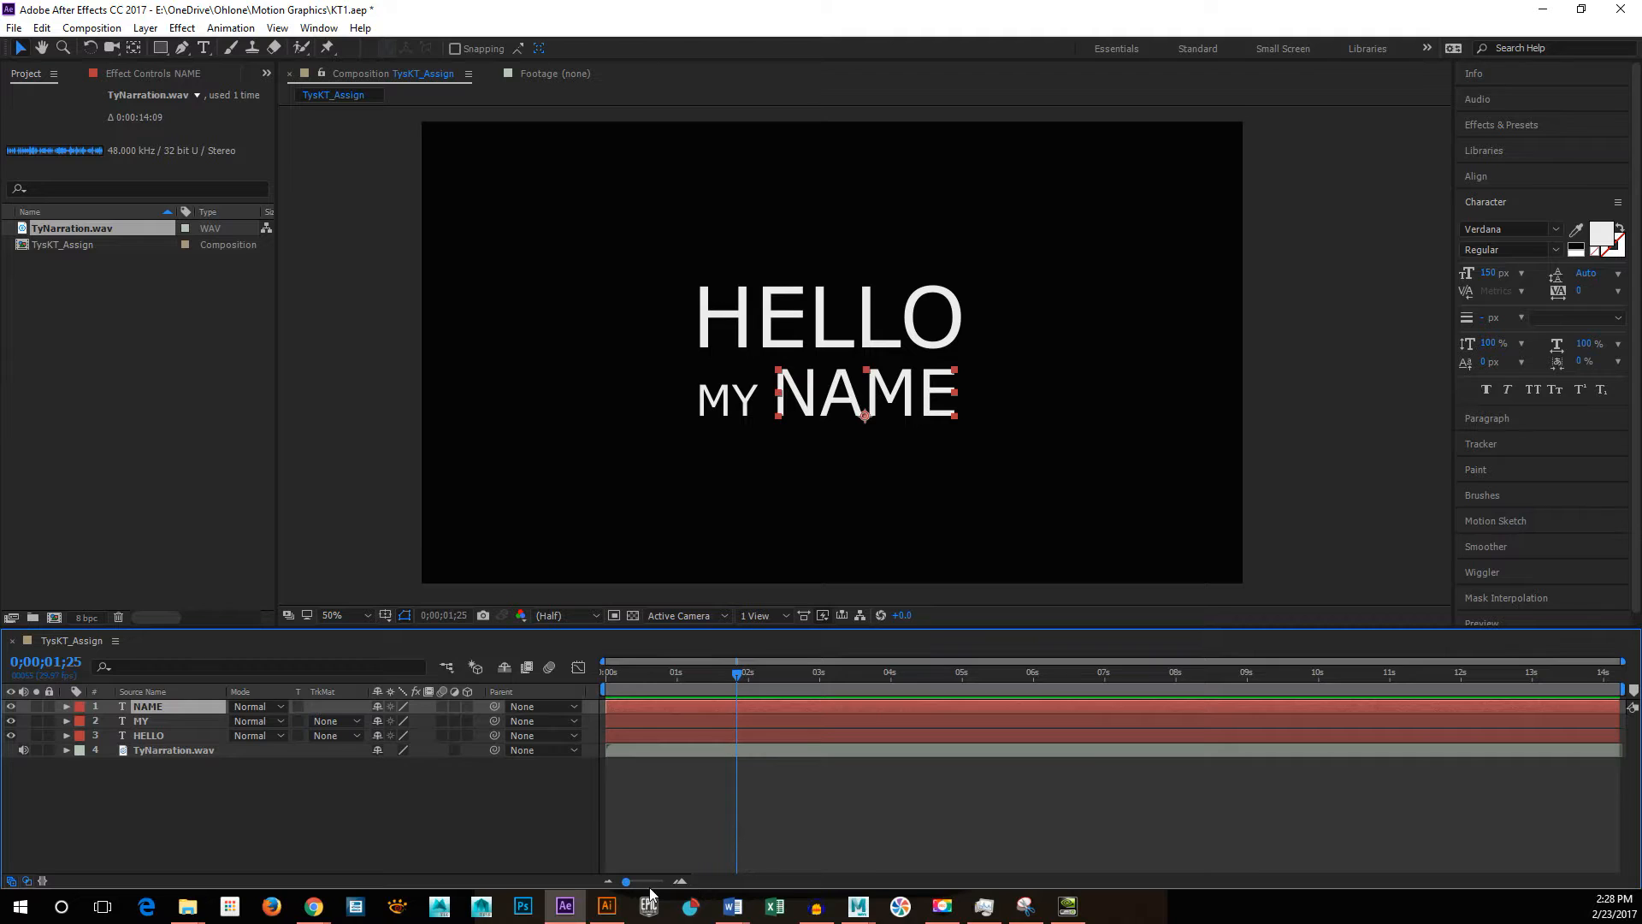
Step: Trim the ends of the NAME, MY and HELLO layers back to about 2.7 seconds on the timeline
{"action": "left_click_drag", "start_coordinate": [1579, 707], "coordinate": [793, 703]}
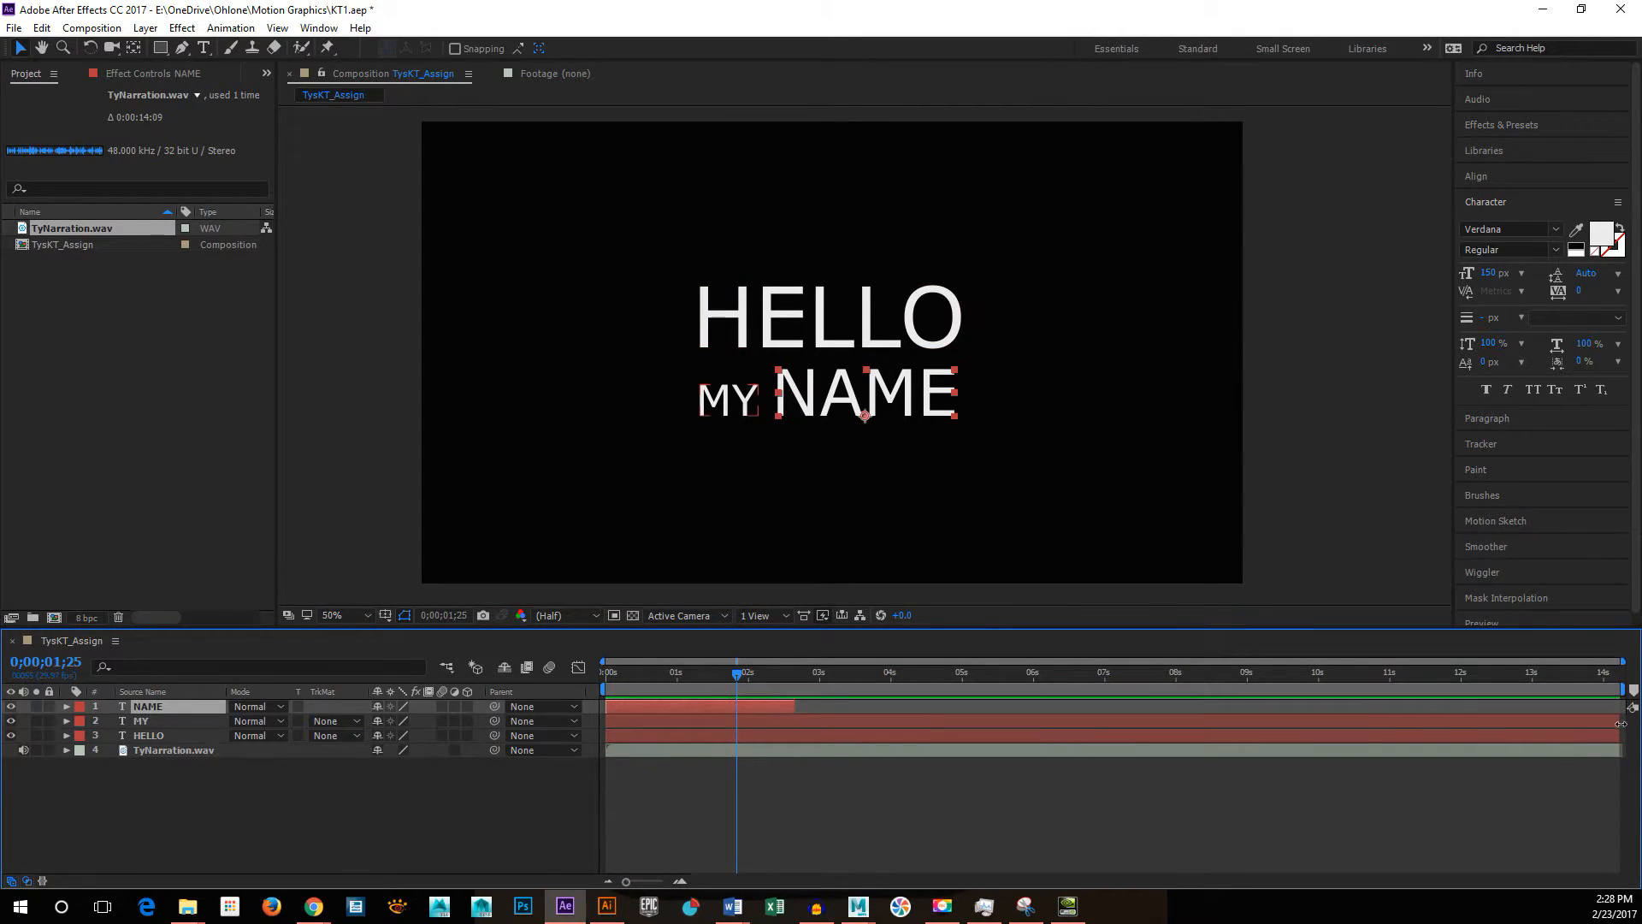
{"action": "left_click_drag", "start_coordinate": [1617, 721], "coordinate": [797, 716]}
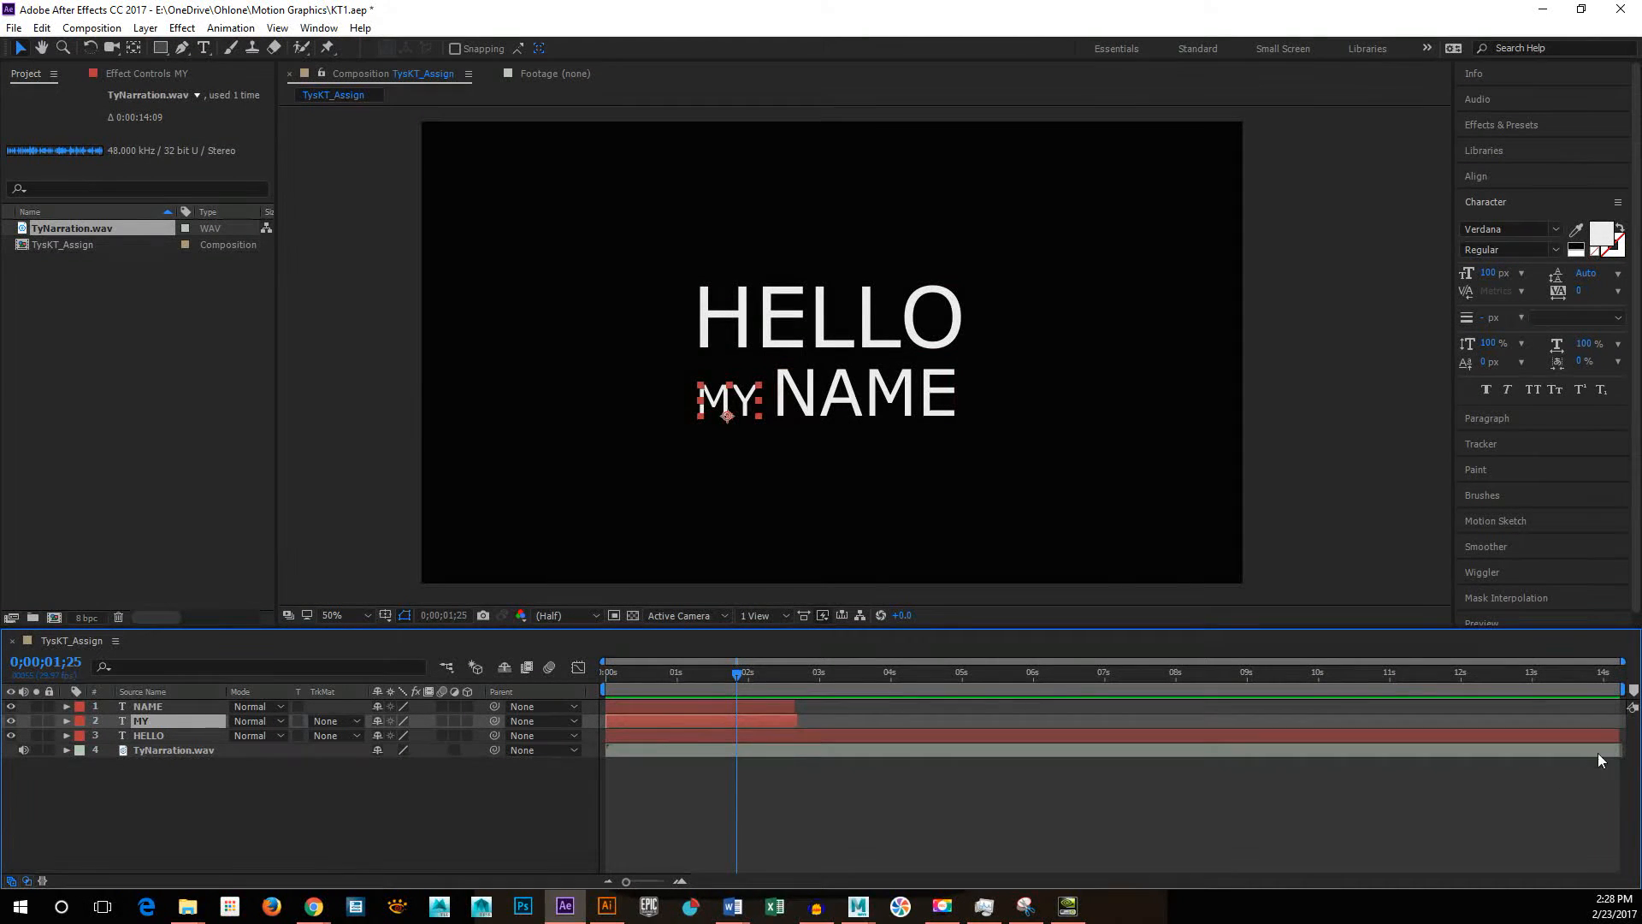
{"action": "left_click_drag", "start_coordinate": [1619, 735], "coordinate": [799, 750]}
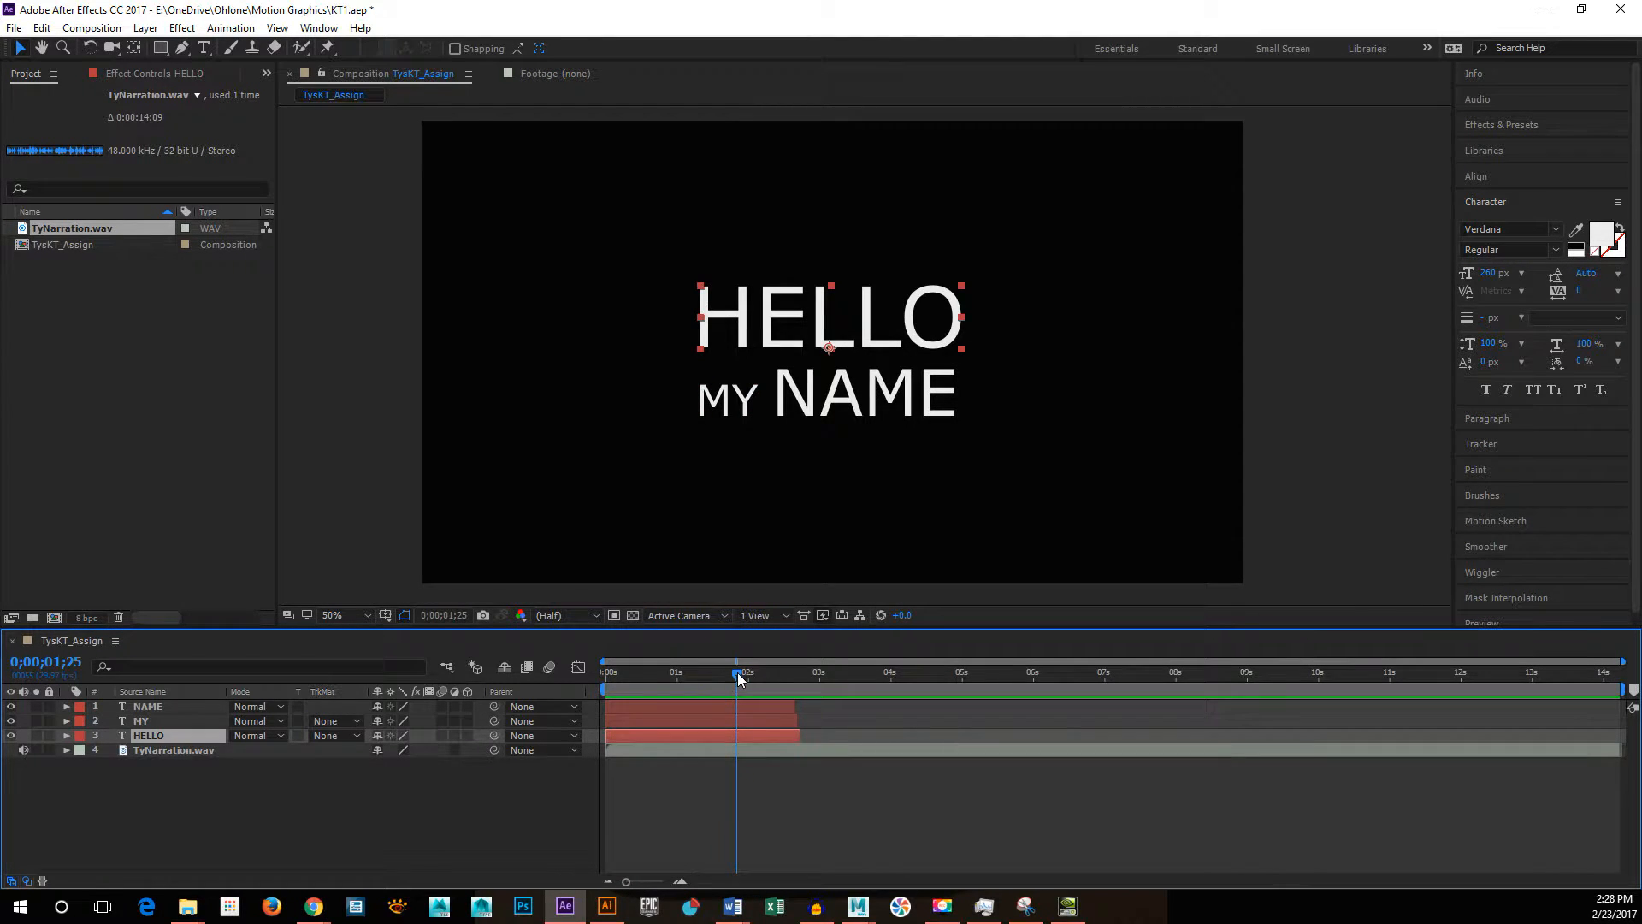
{"action": "left_click_drag", "start_coordinate": [736, 672], "coordinate": [644, 669]}
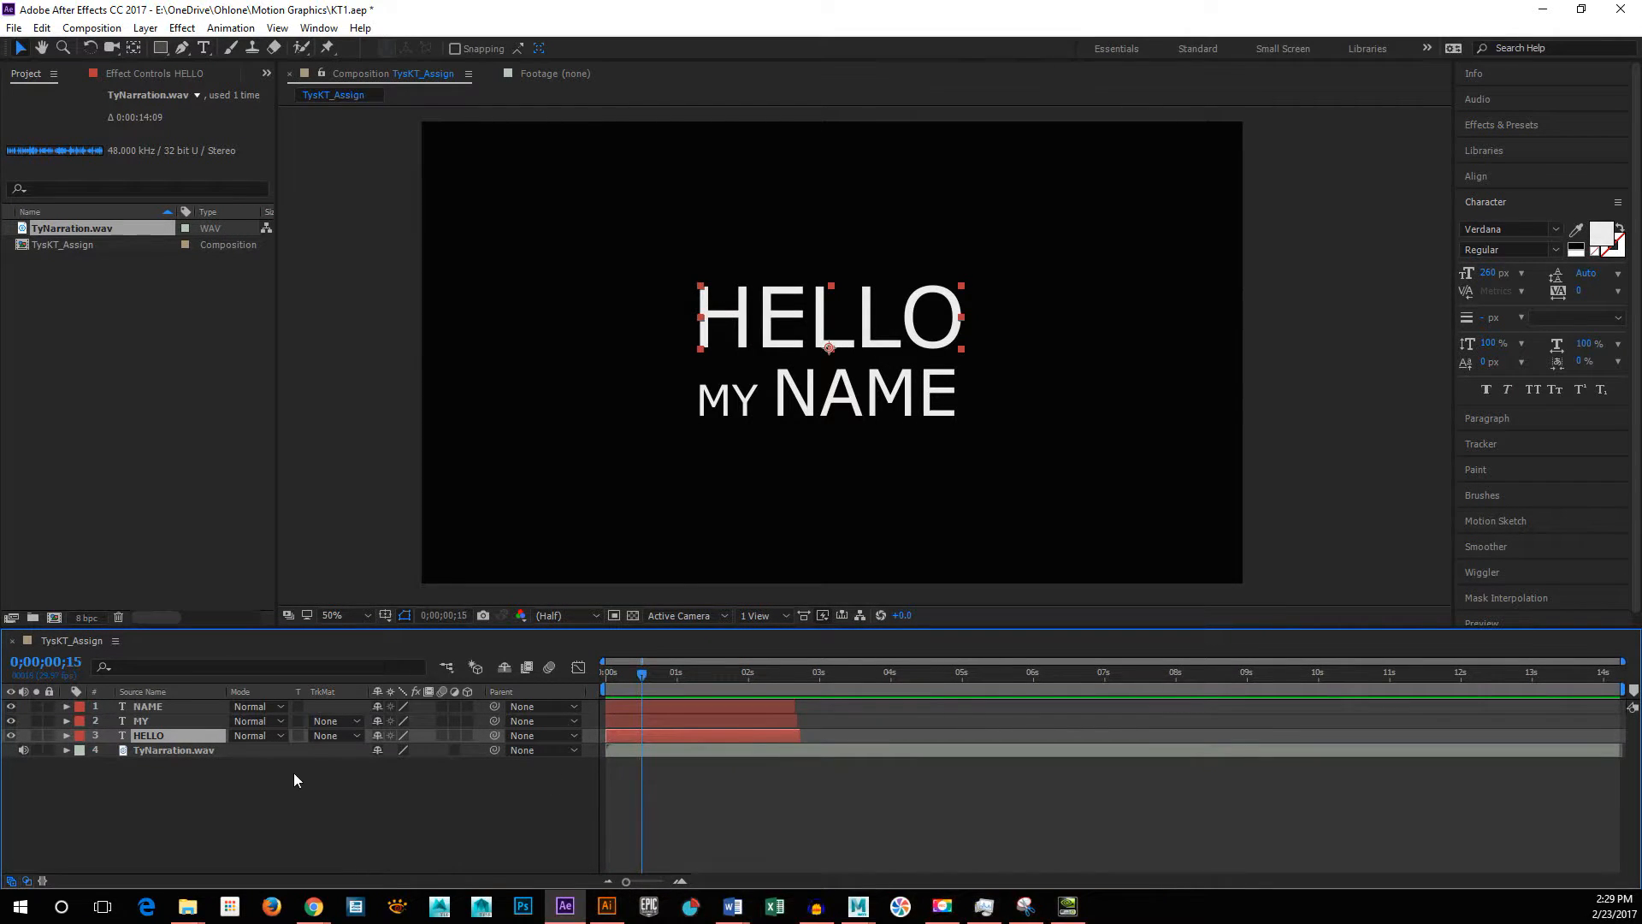
Step: Expand the audio properties of the TyNarration.wav layer and show its waveform
{"action": "left_click", "coordinate": [217, 749]}
{"action": "key", "text": "t"}
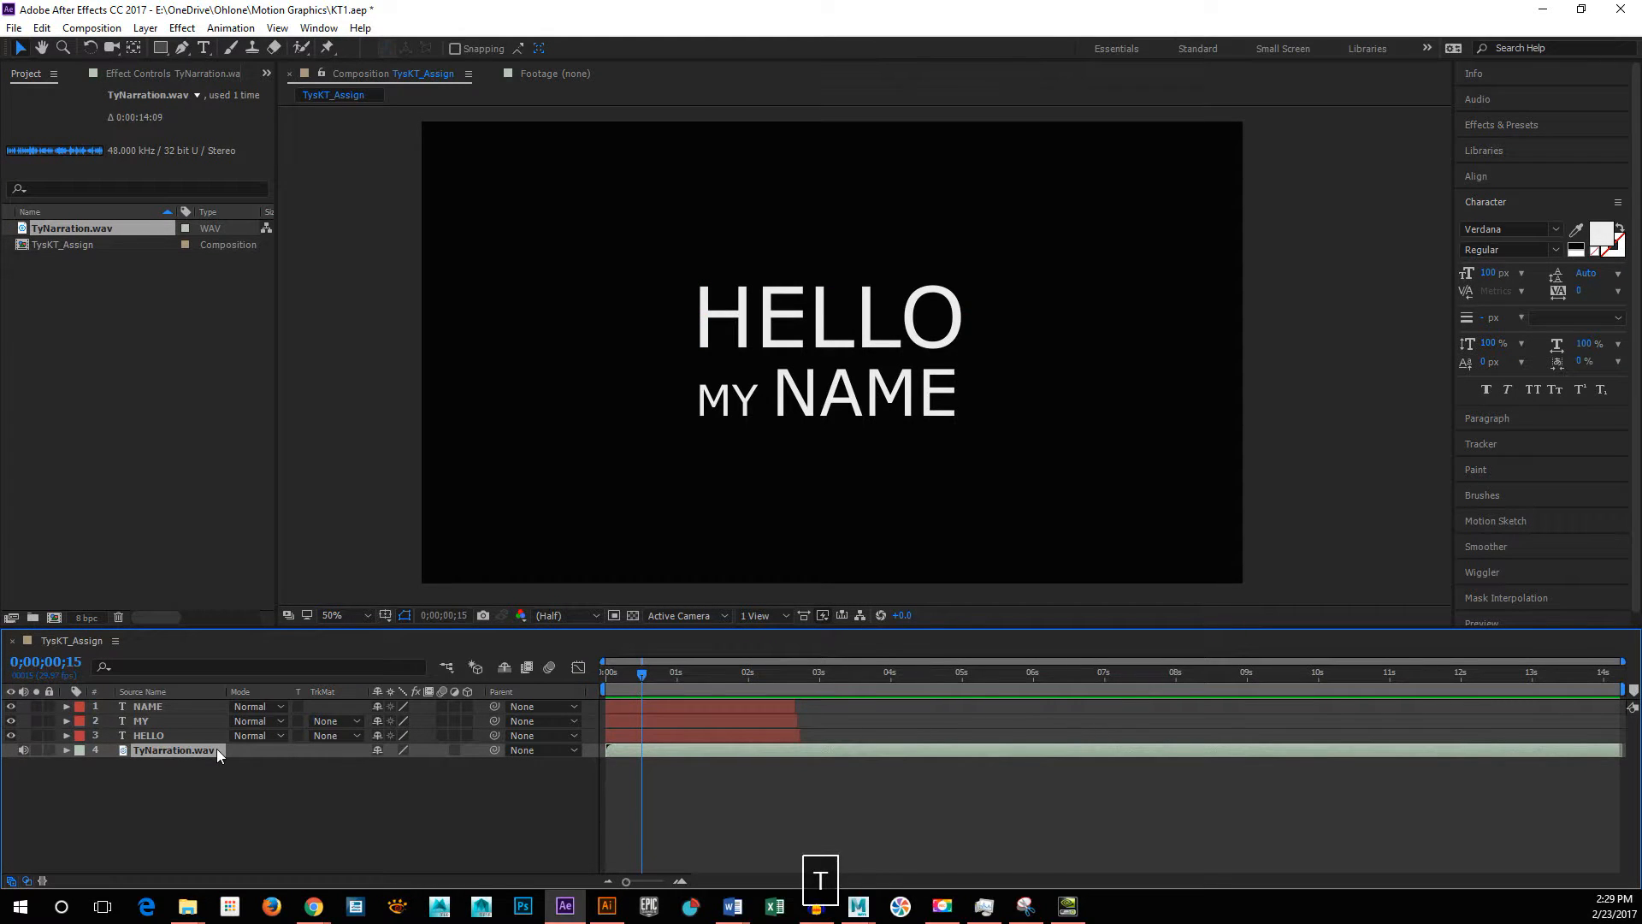
{"action": "left_click", "coordinate": [285, 757]}
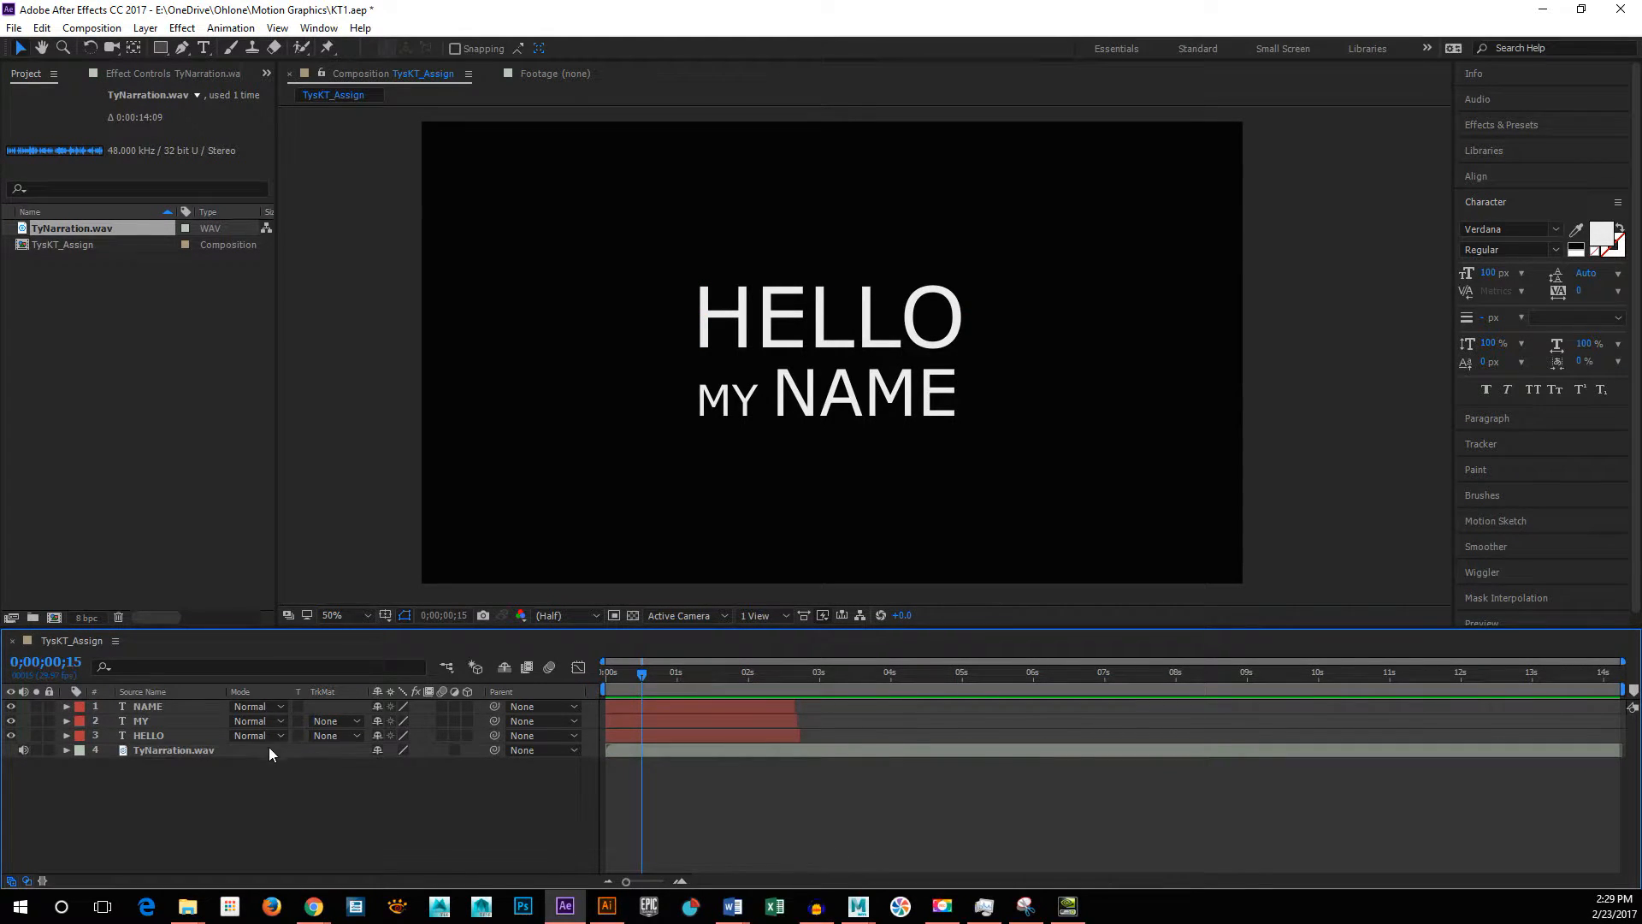
{"action": "left_click", "coordinate": [66, 750]}
{"action": "left_click", "coordinate": [80, 765]}
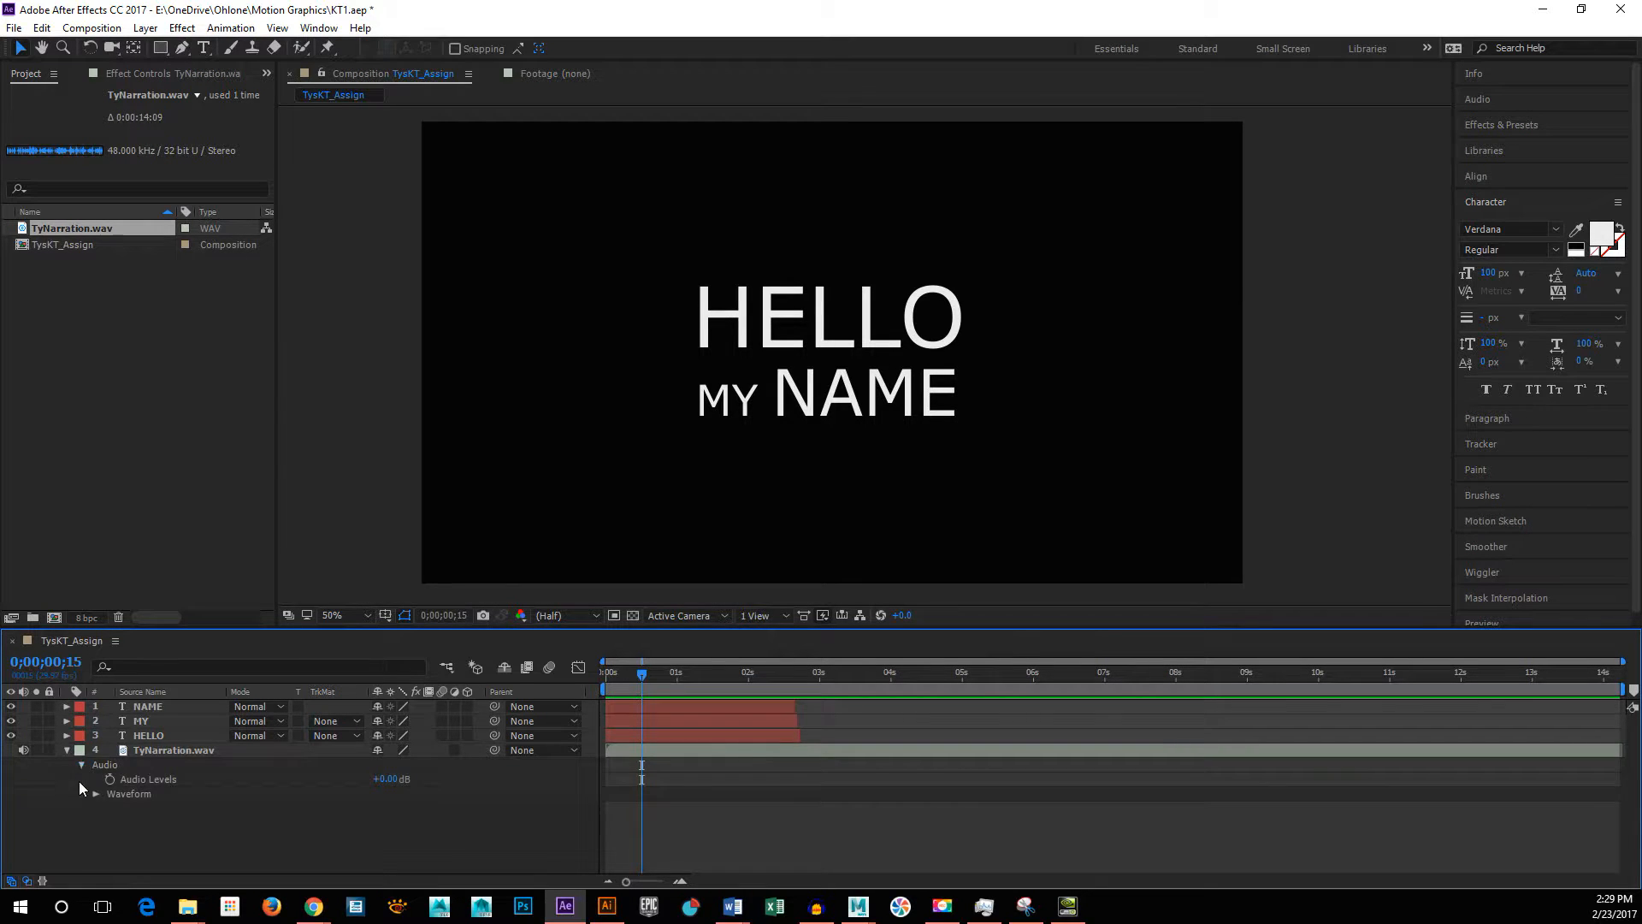
{"action": "left_click", "coordinate": [95, 793]}
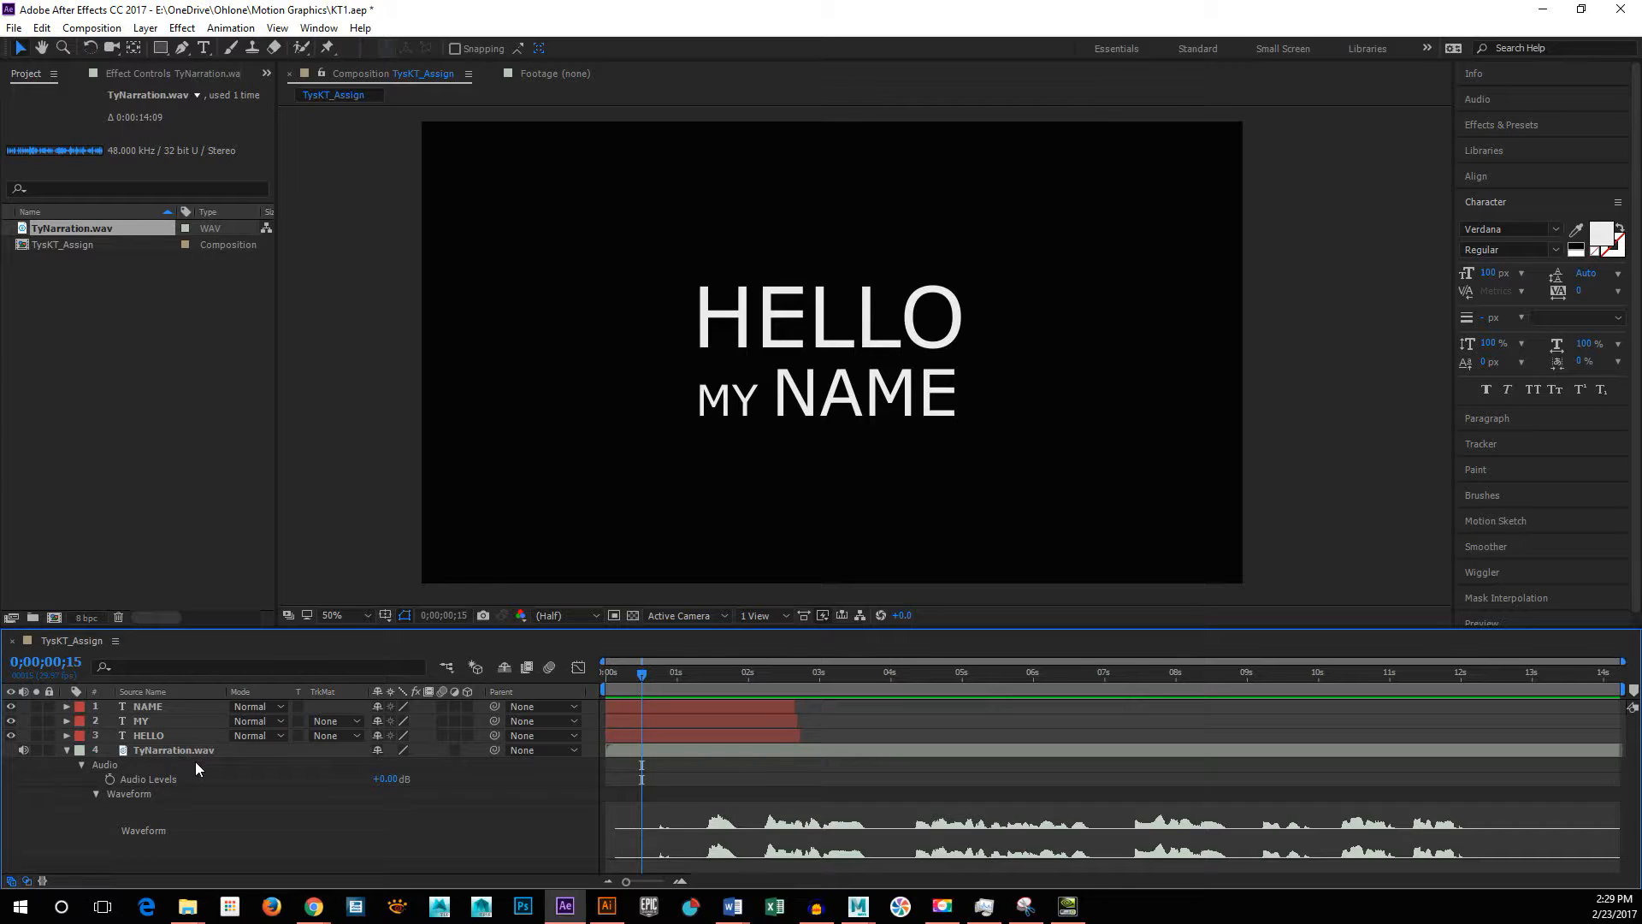
Step: Collapse the TyNarration.wav properties and reveal only its audio waveform beneath the selected layer
{"action": "key", "text": "w"}
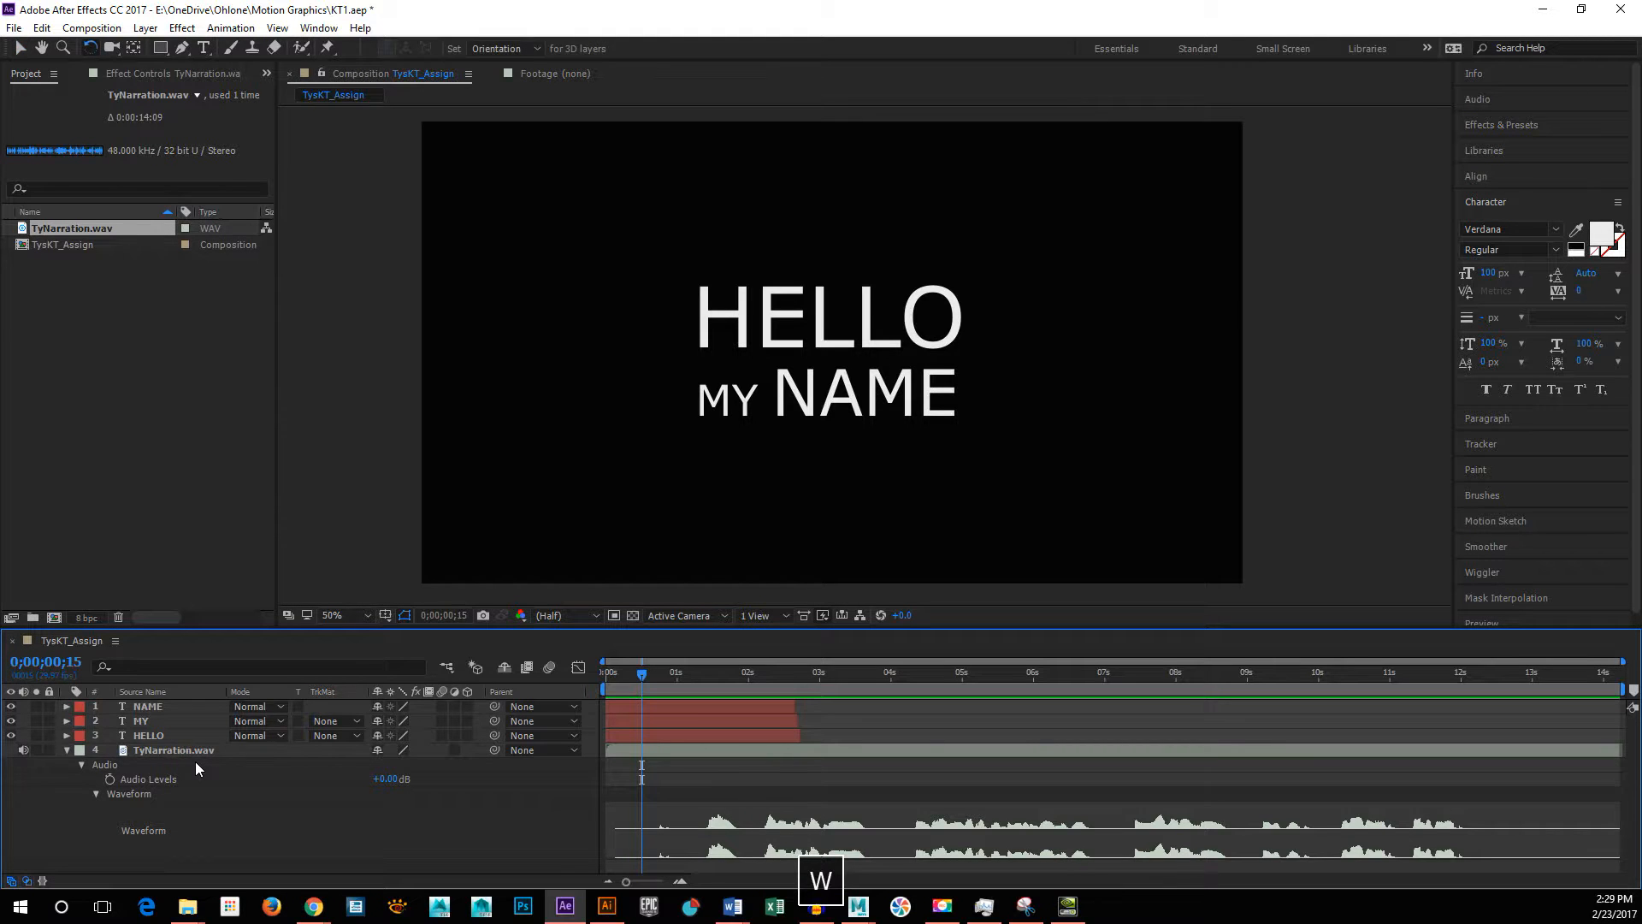
{"action": "key", "text": "l"}
{"action": "key", "text": "l"}
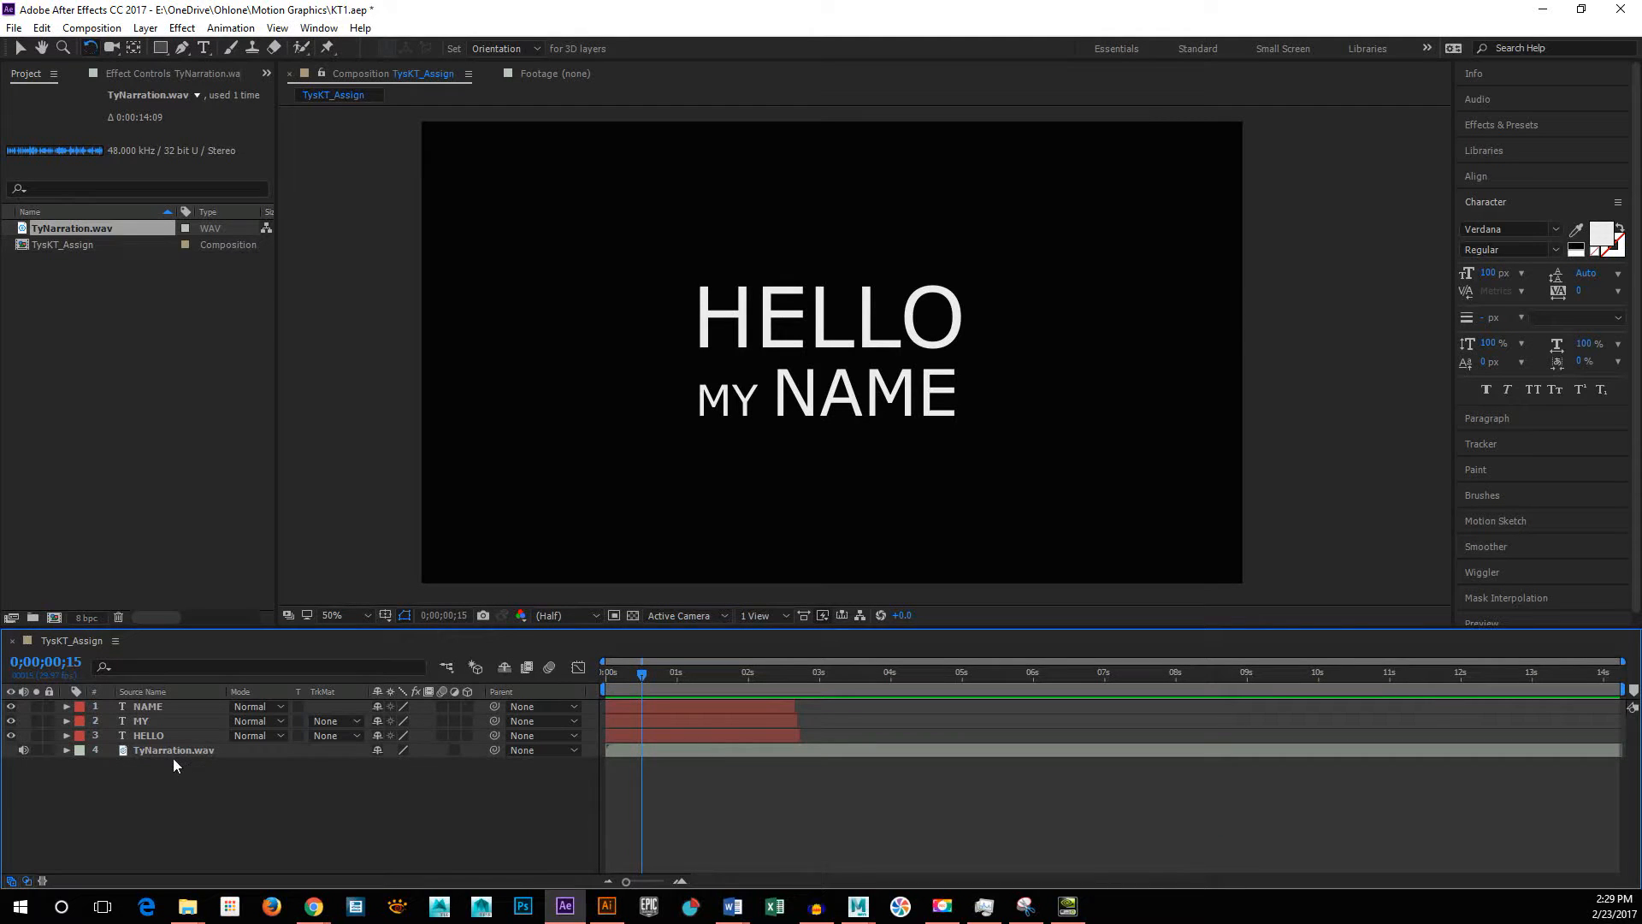
{"action": "left_click", "coordinate": [178, 750]}
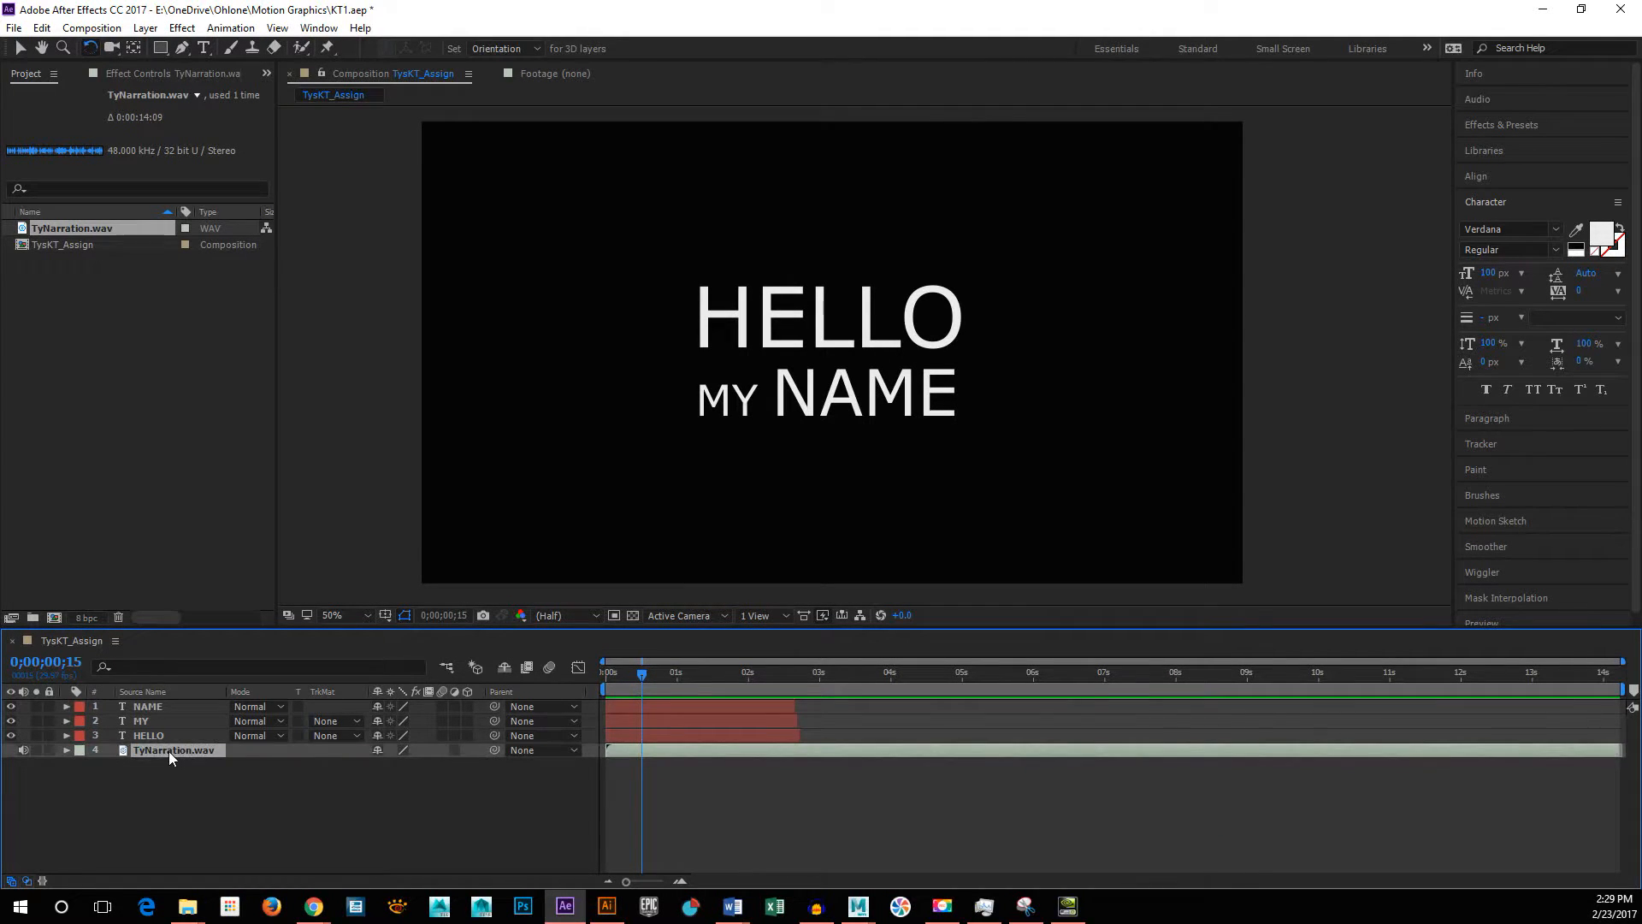
{"action": "key", "text": "l"}
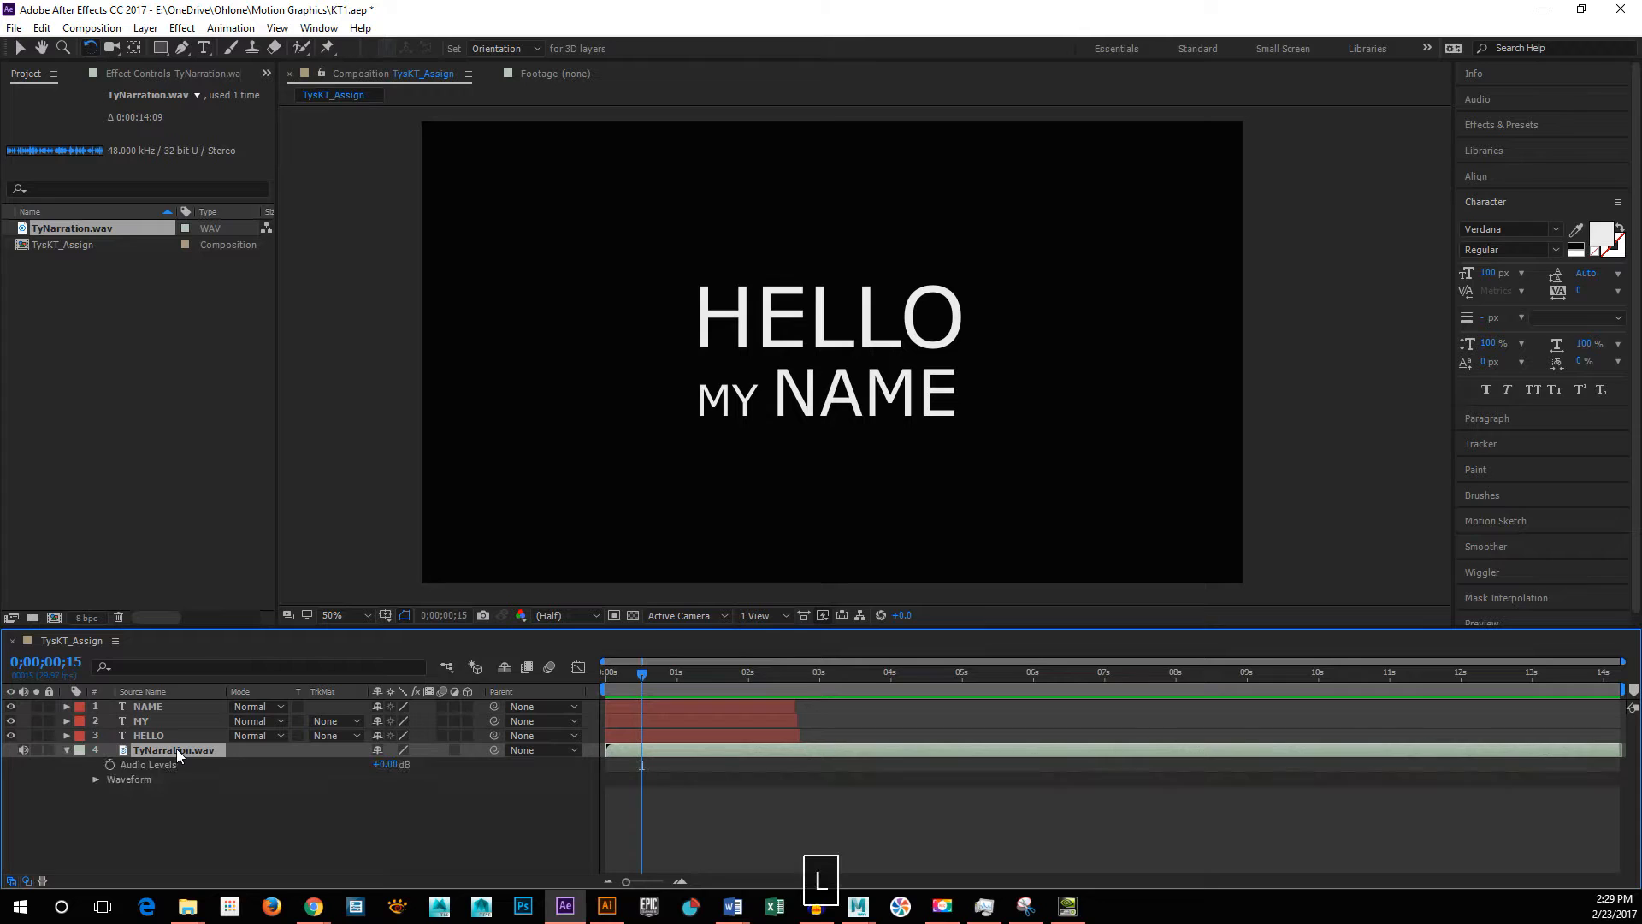
{"action": "key", "text": "l"}
{"action": "key", "text": "l"}
{"action": "key", "text": "l"}
{"action": "key", "text": "l"}
{"action": "key", "text": "l"}
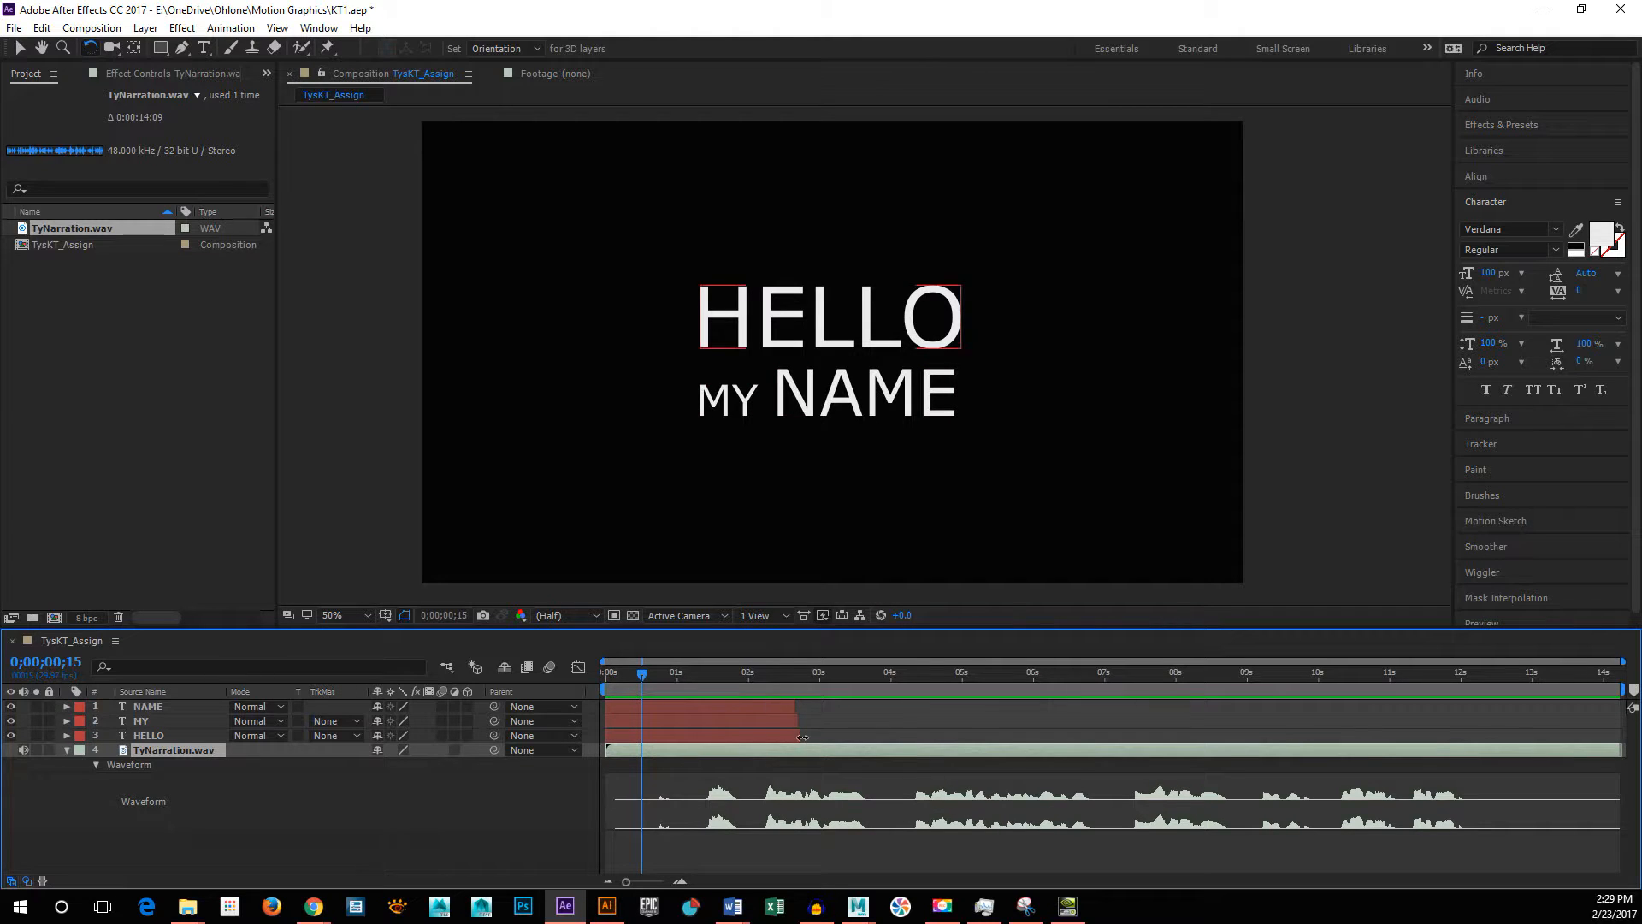
Step: Preview the narration and shift the NAME, MY and HELLO layers together to start at the first spoken word, at about 1.4 seconds
{"action": "key", "text": "space"}
{"action": "key", "text": "space"}
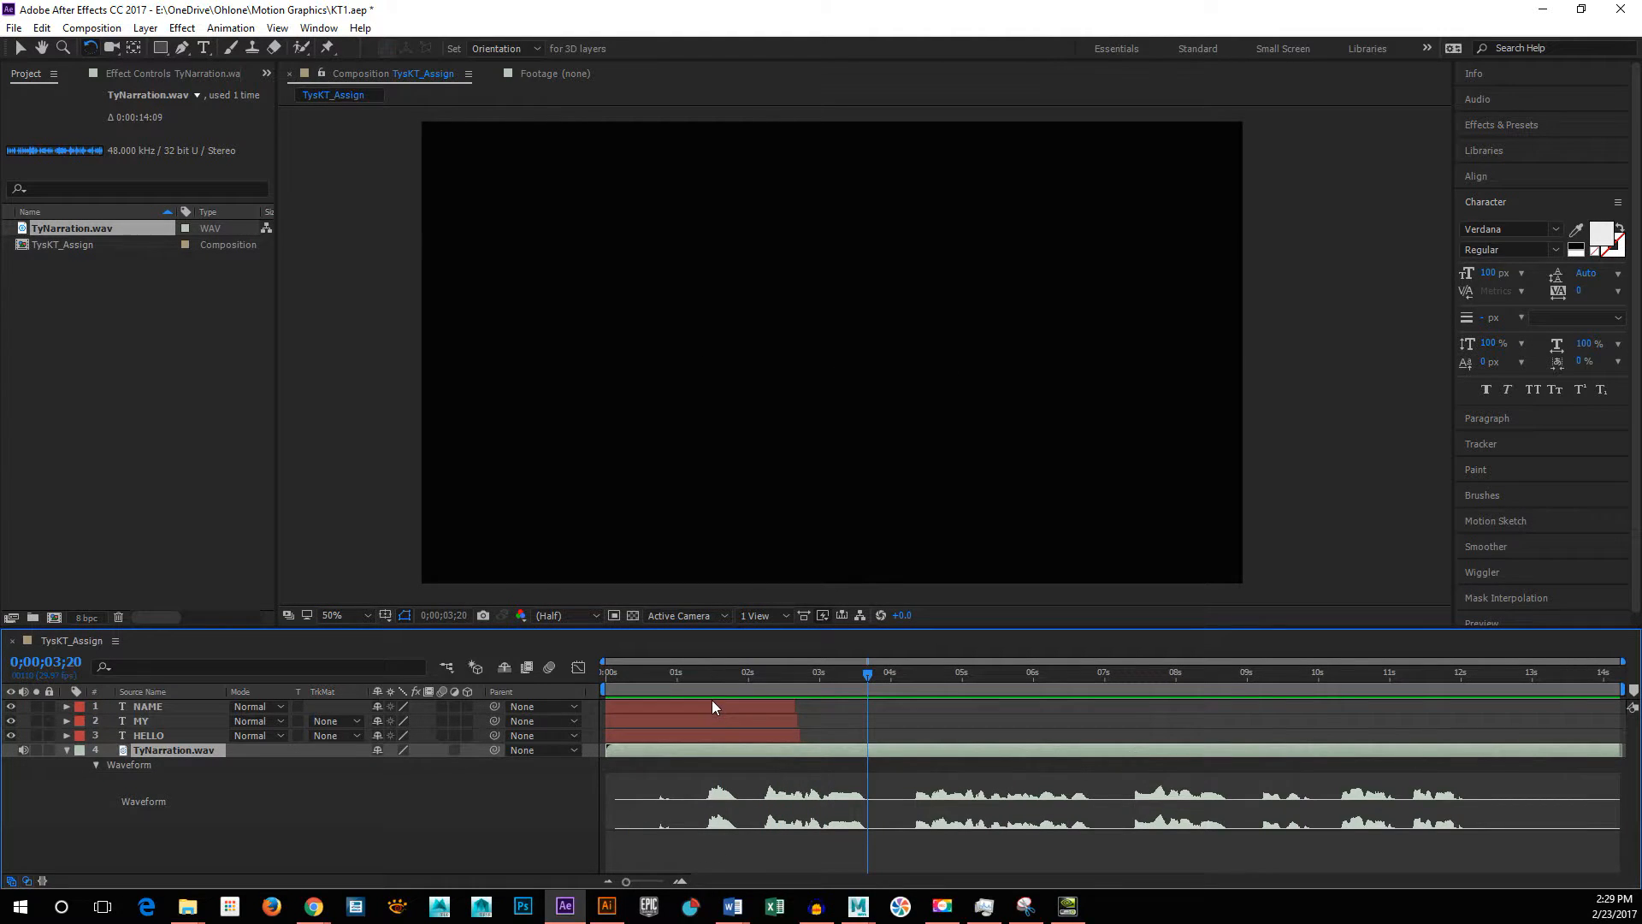
{"action": "left_click", "coordinate": [818, 705]}
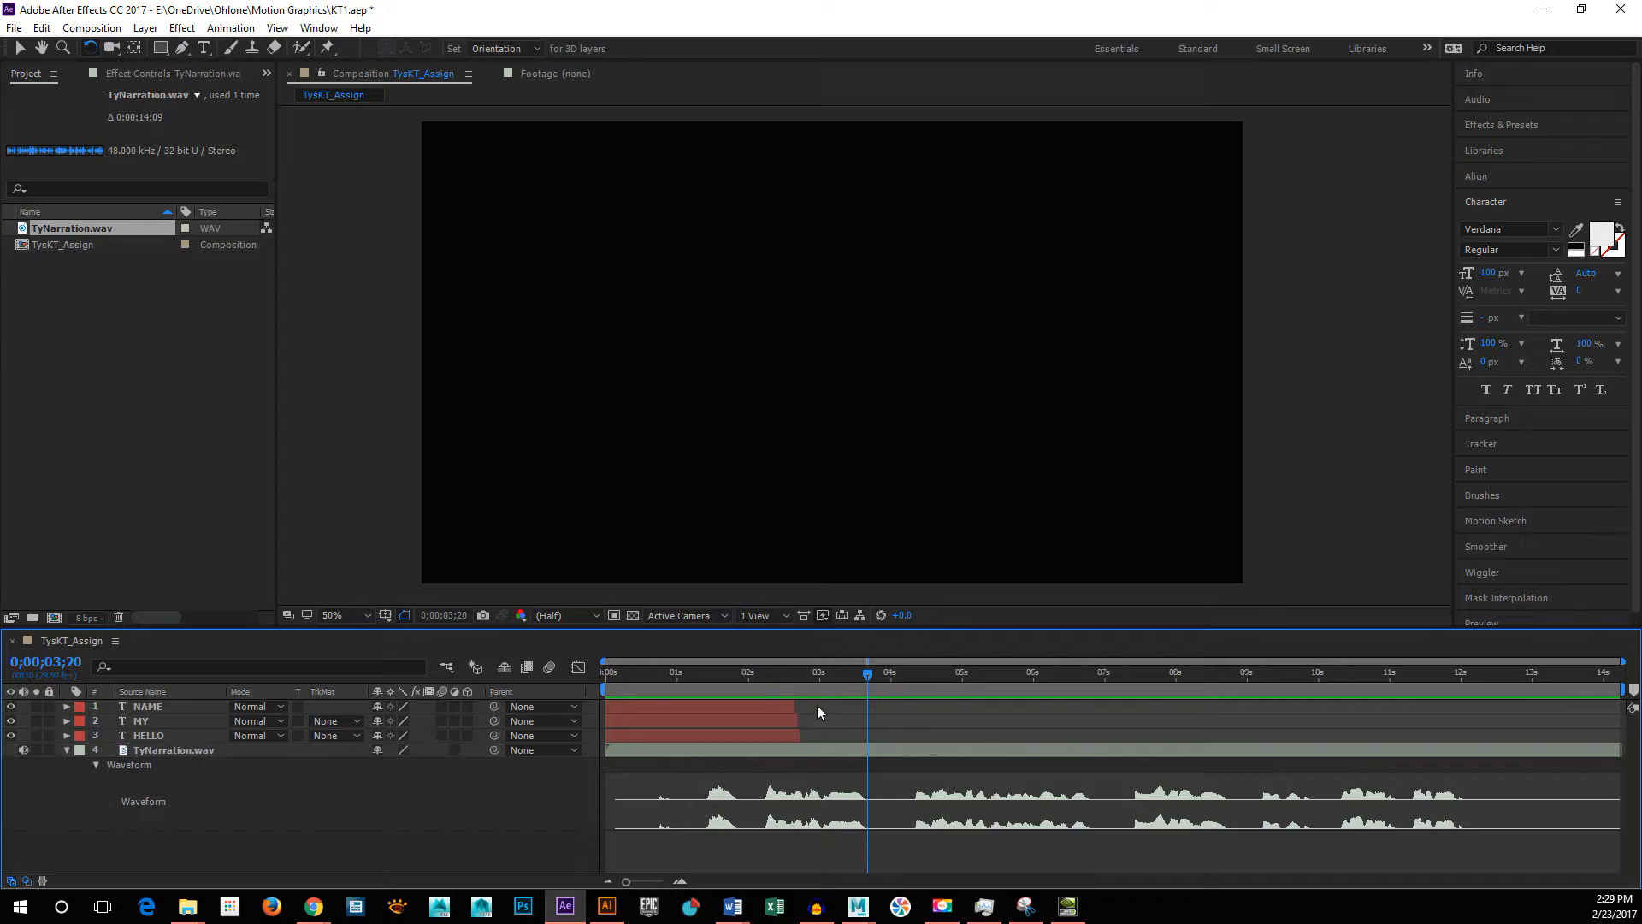
{"action": "left_click", "coordinate": [726, 737]}
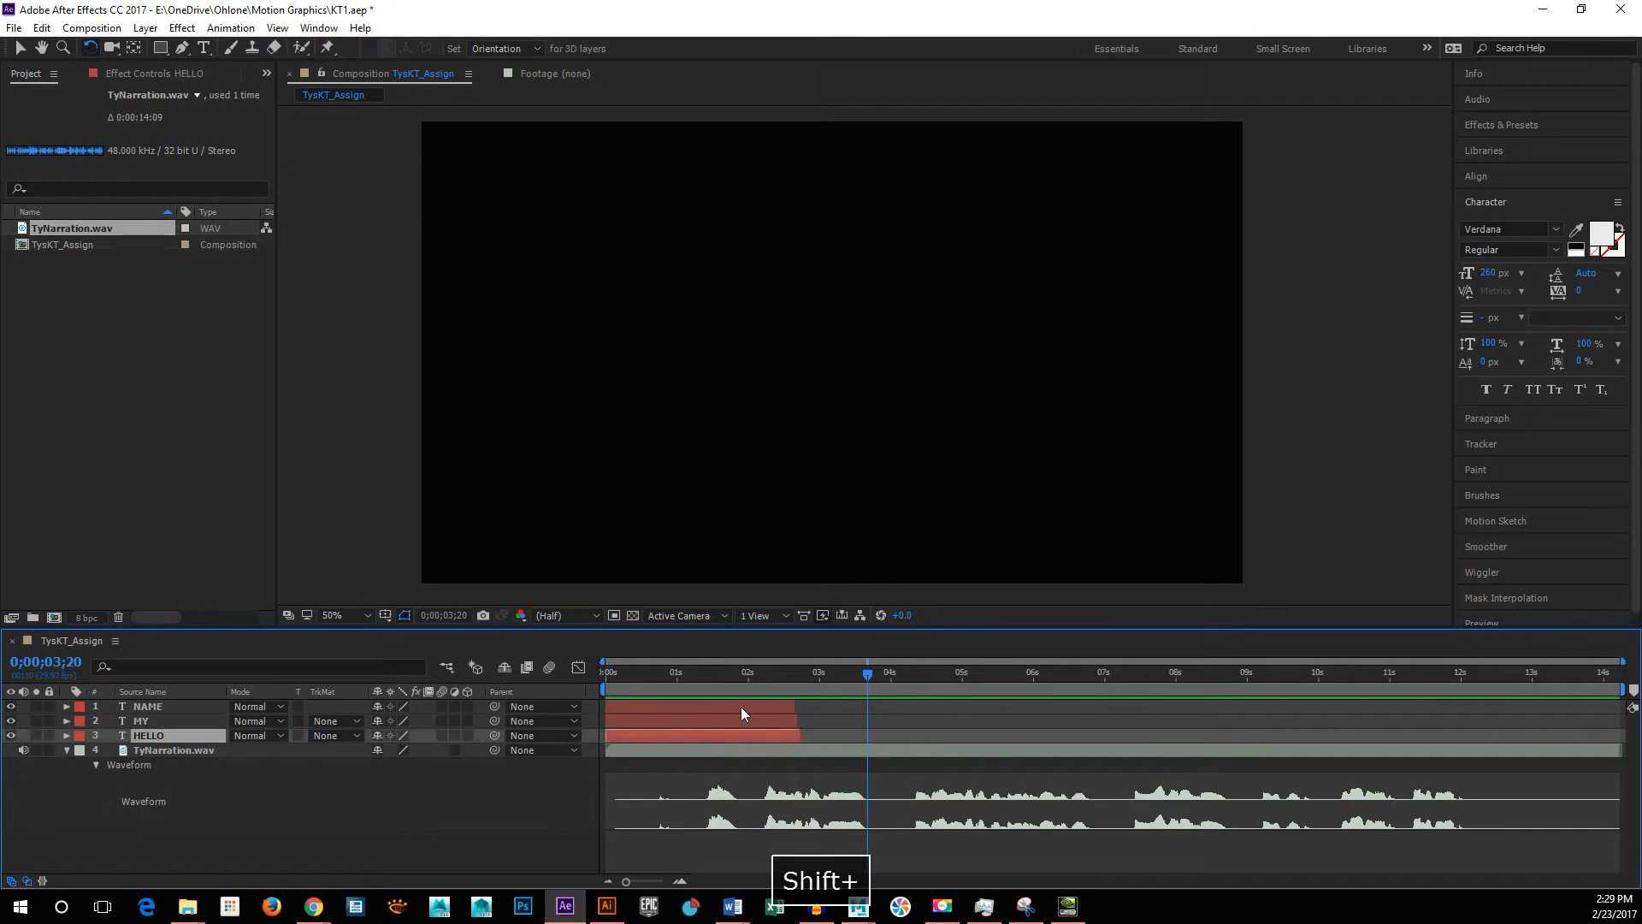
{"action": "left_click", "coordinate": [742, 708], "text": "shift"}
{"action": "left_click_drag", "start_coordinate": [724, 704], "coordinate": [823, 696]}
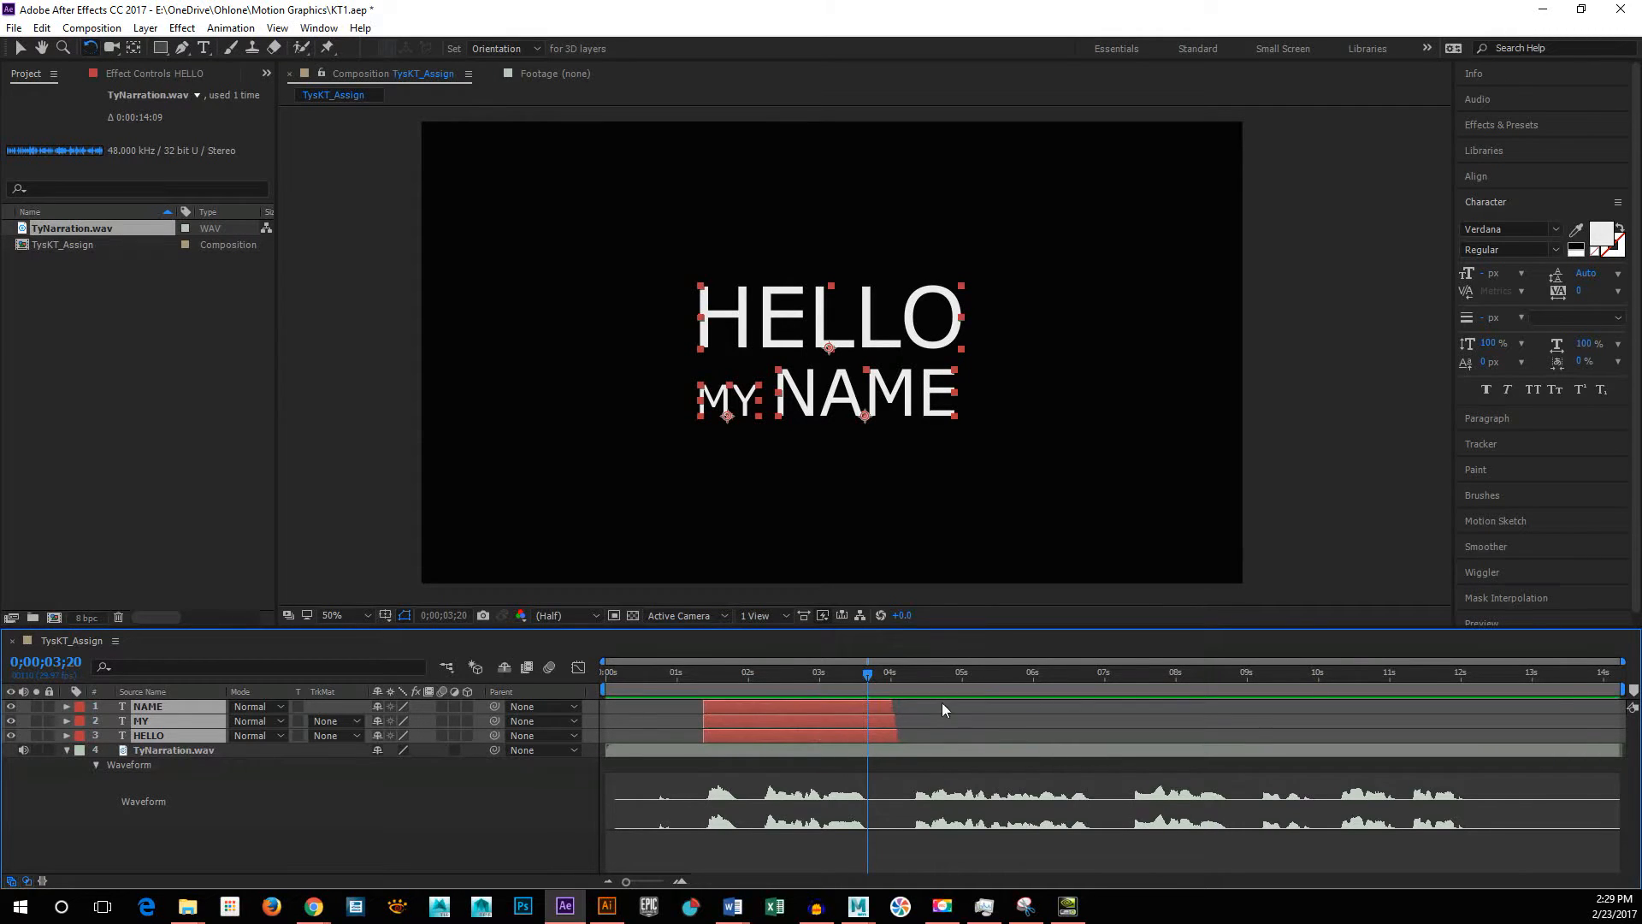
{"action": "left_click", "coordinate": [967, 723]}
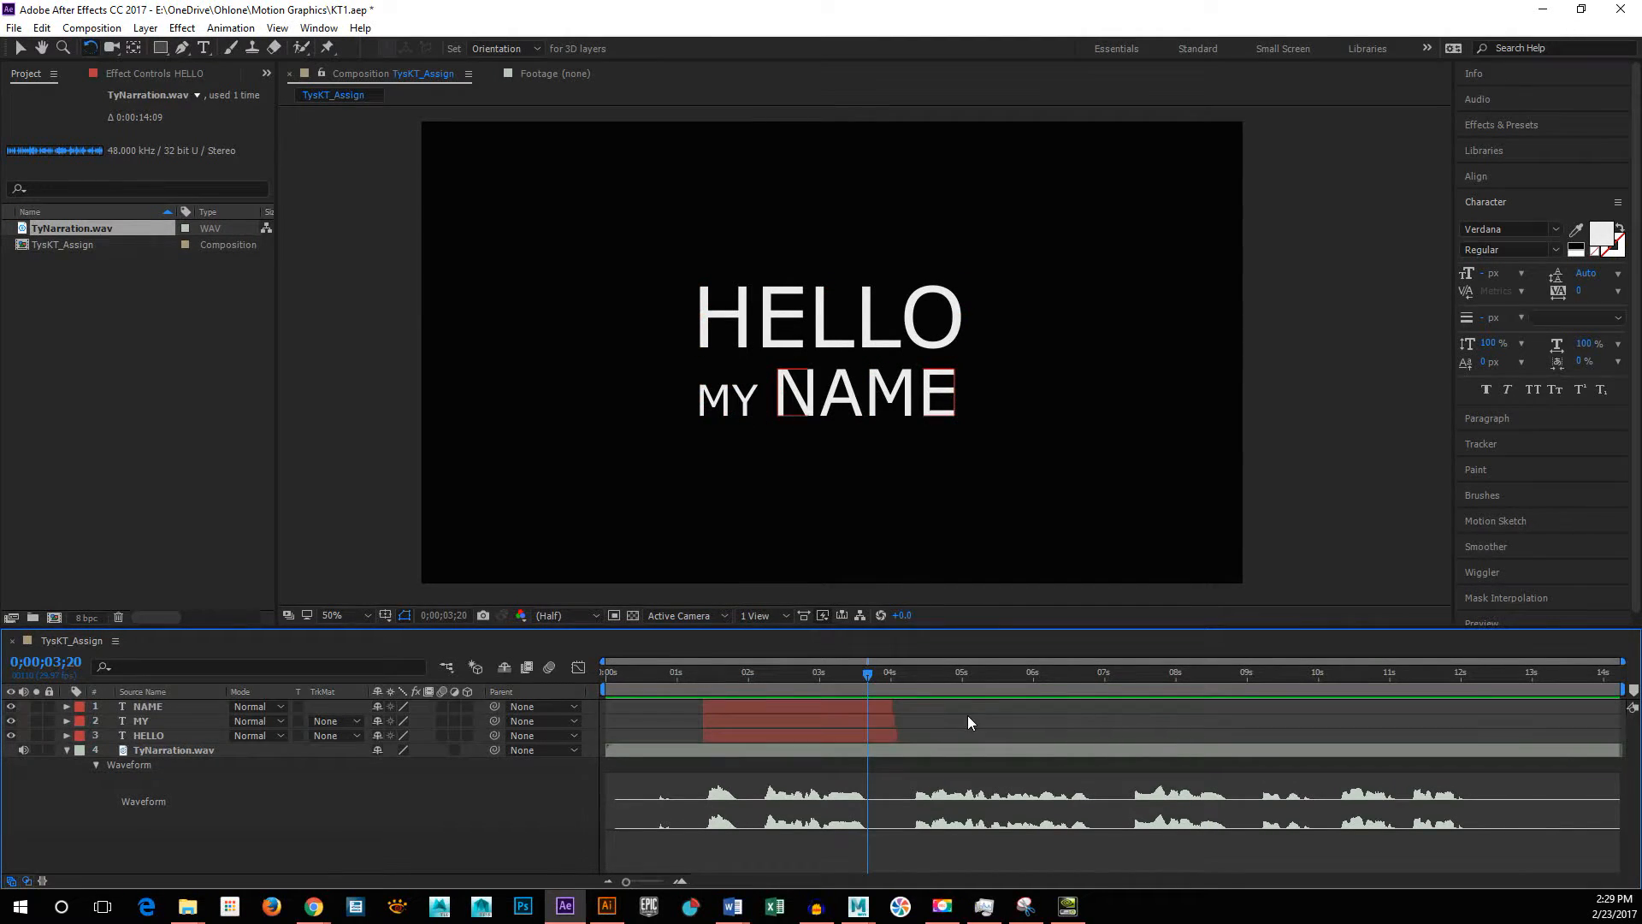
Step: Shift MY and NAME together to start at the second waveform burst, at about 2.25 seconds, and preview from 0;00;01;05
{"action": "left_click", "coordinate": [756, 720]}
{"action": "left_click", "coordinate": [767, 706], "text": "shift"}
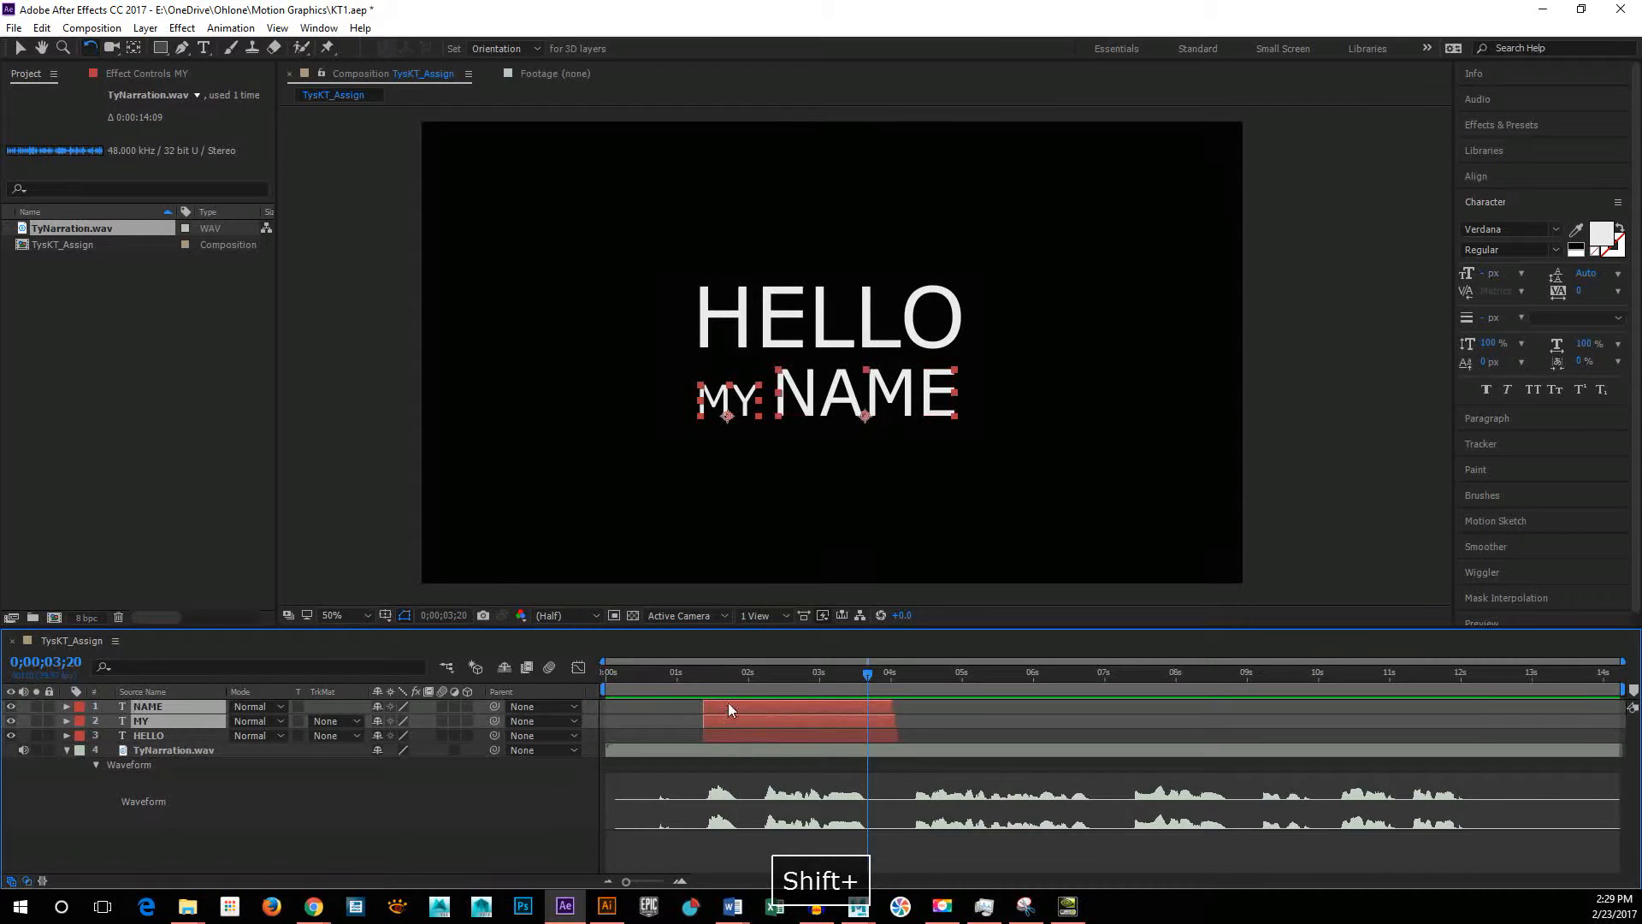
{"action": "left_click_drag", "start_coordinate": [729, 704], "coordinate": [689, 674]}
{"action": "left_click", "coordinate": [1000, 708]}
{"action": "key", "text": "space"}
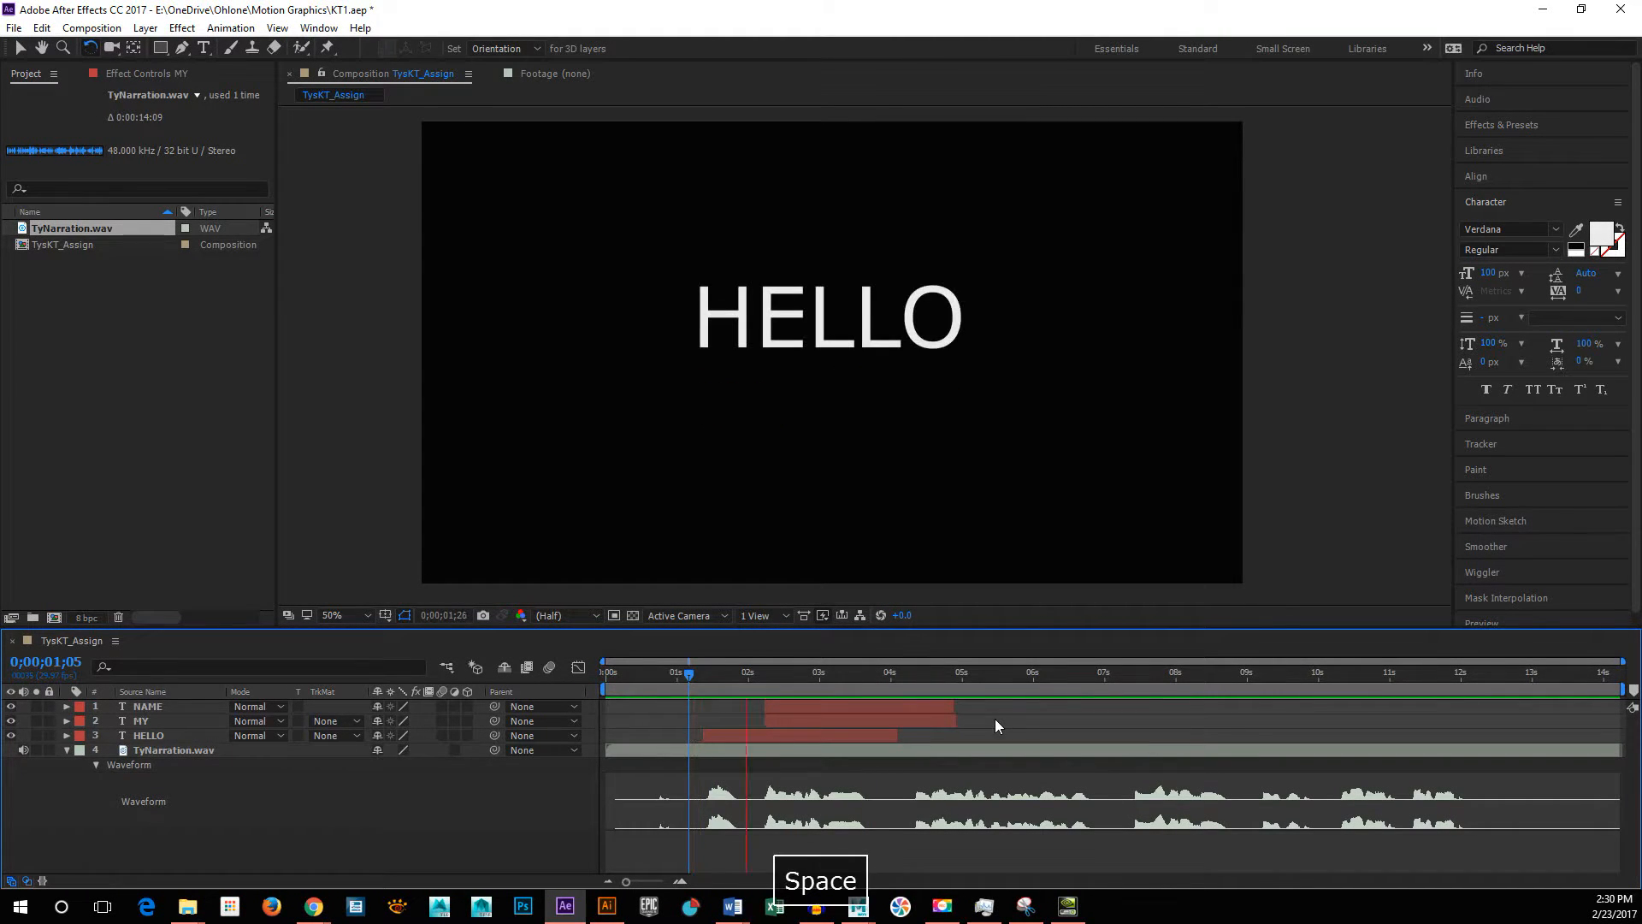
Step: Shift the NAME layer alone to start at about 2.5 seconds, just after MY, checking its timing with previews from the beginning
{"action": "key", "text": "space"}
{"action": "left_click", "coordinate": [791, 703]}
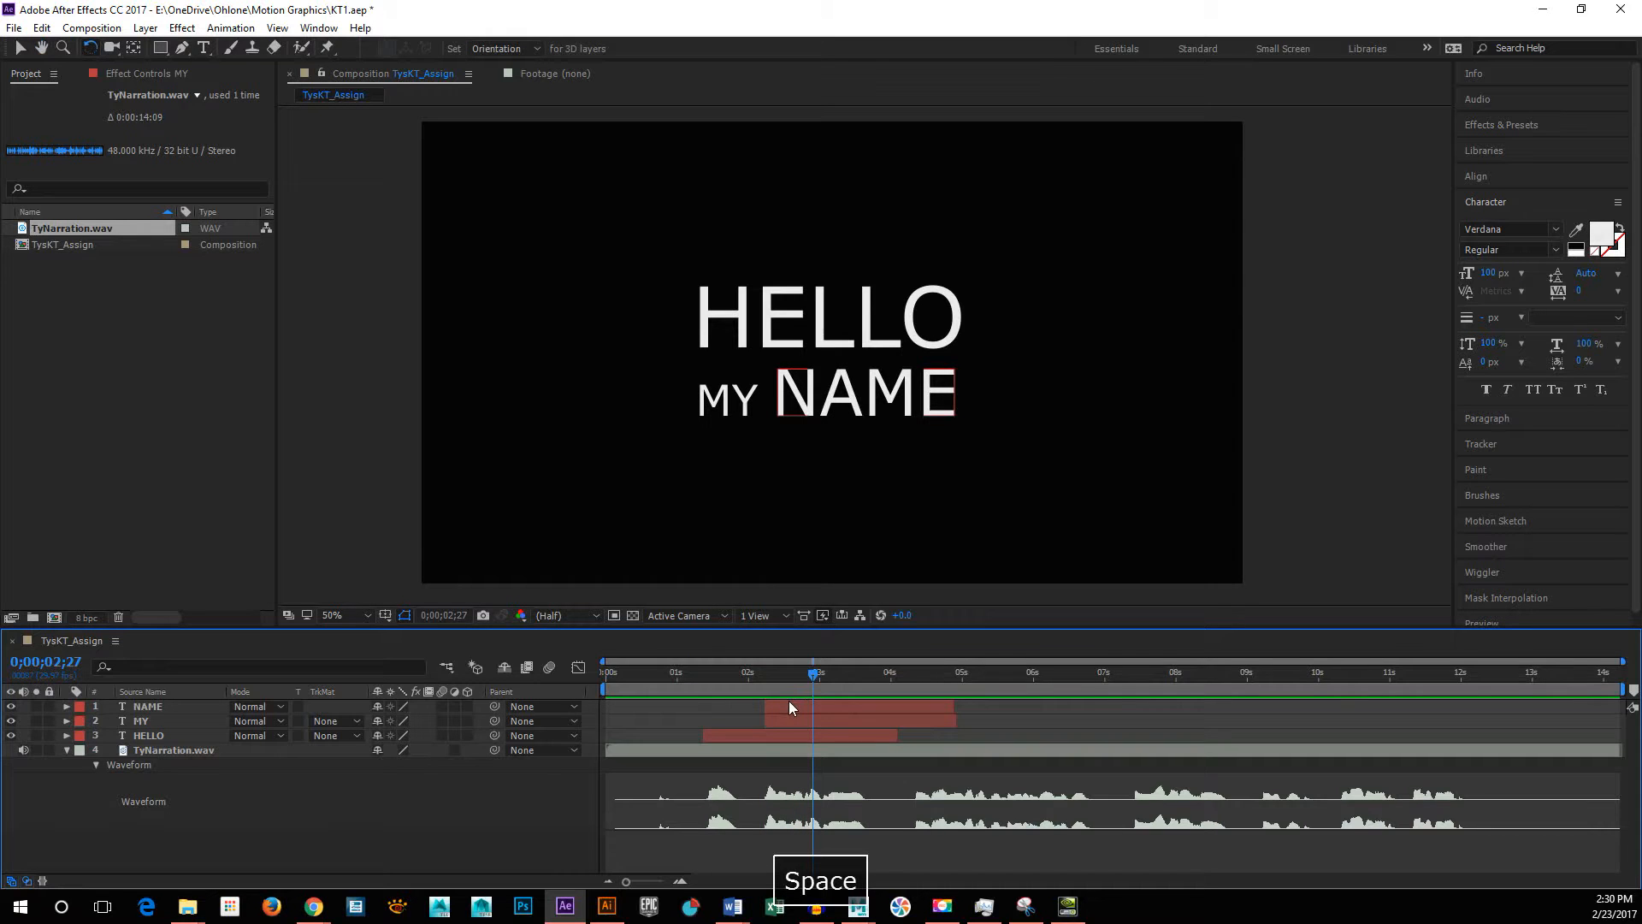
{"action": "left_click", "coordinate": [788, 700]}
{"action": "left_click_drag", "start_coordinate": [785, 706], "coordinate": [814, 709]}
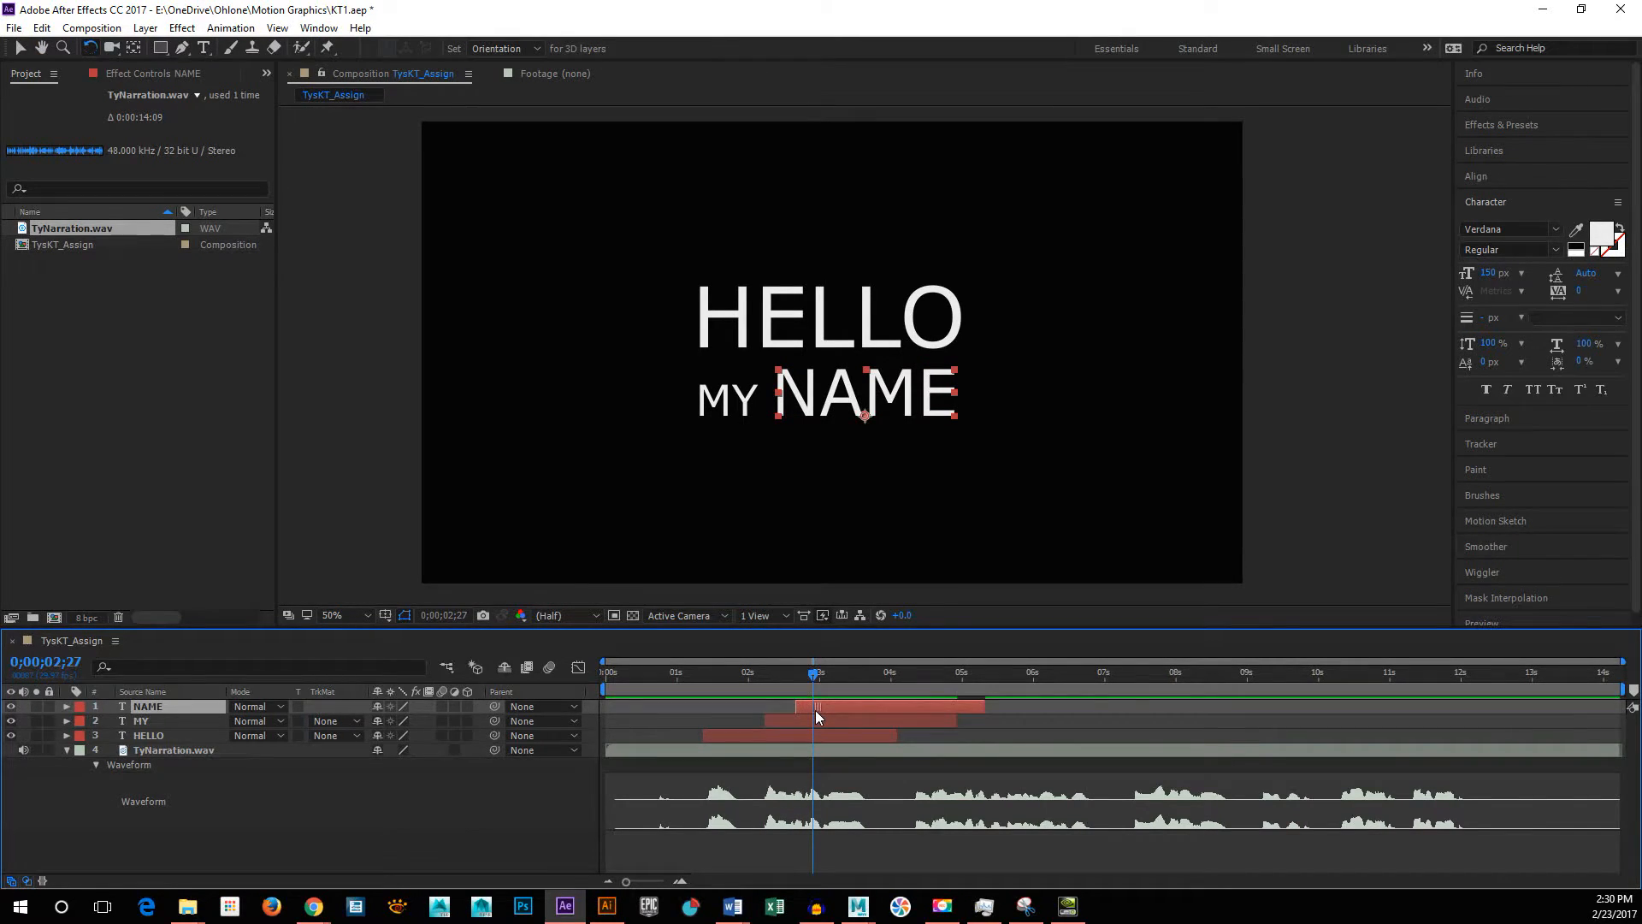
{"action": "key", "text": "Home"}
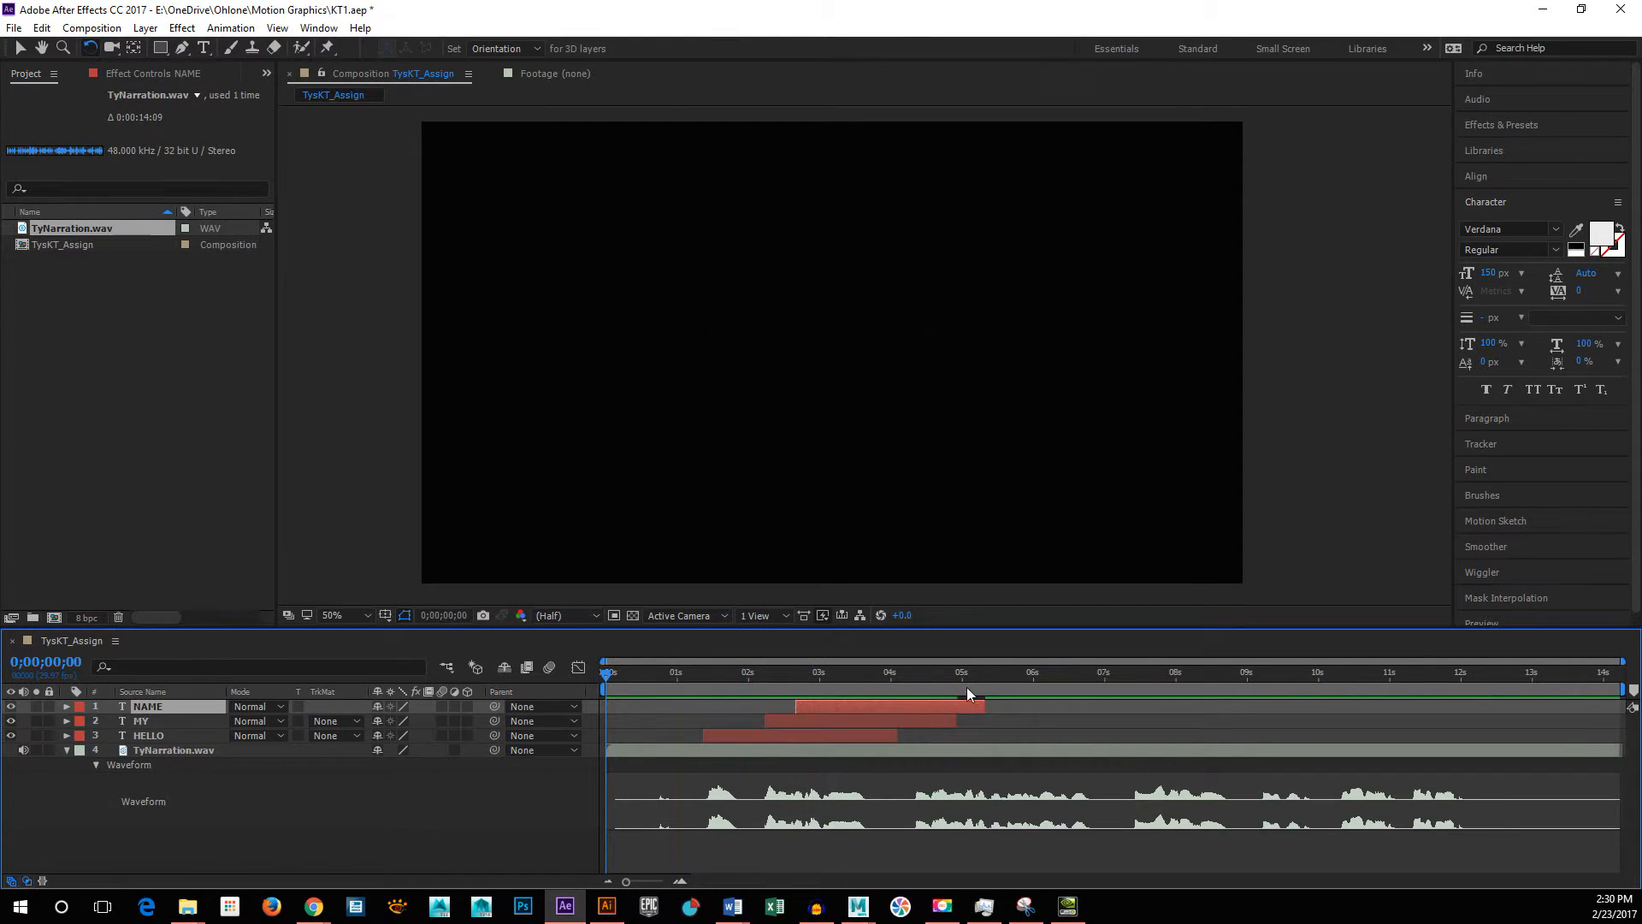
{"action": "key", "text": "space"}
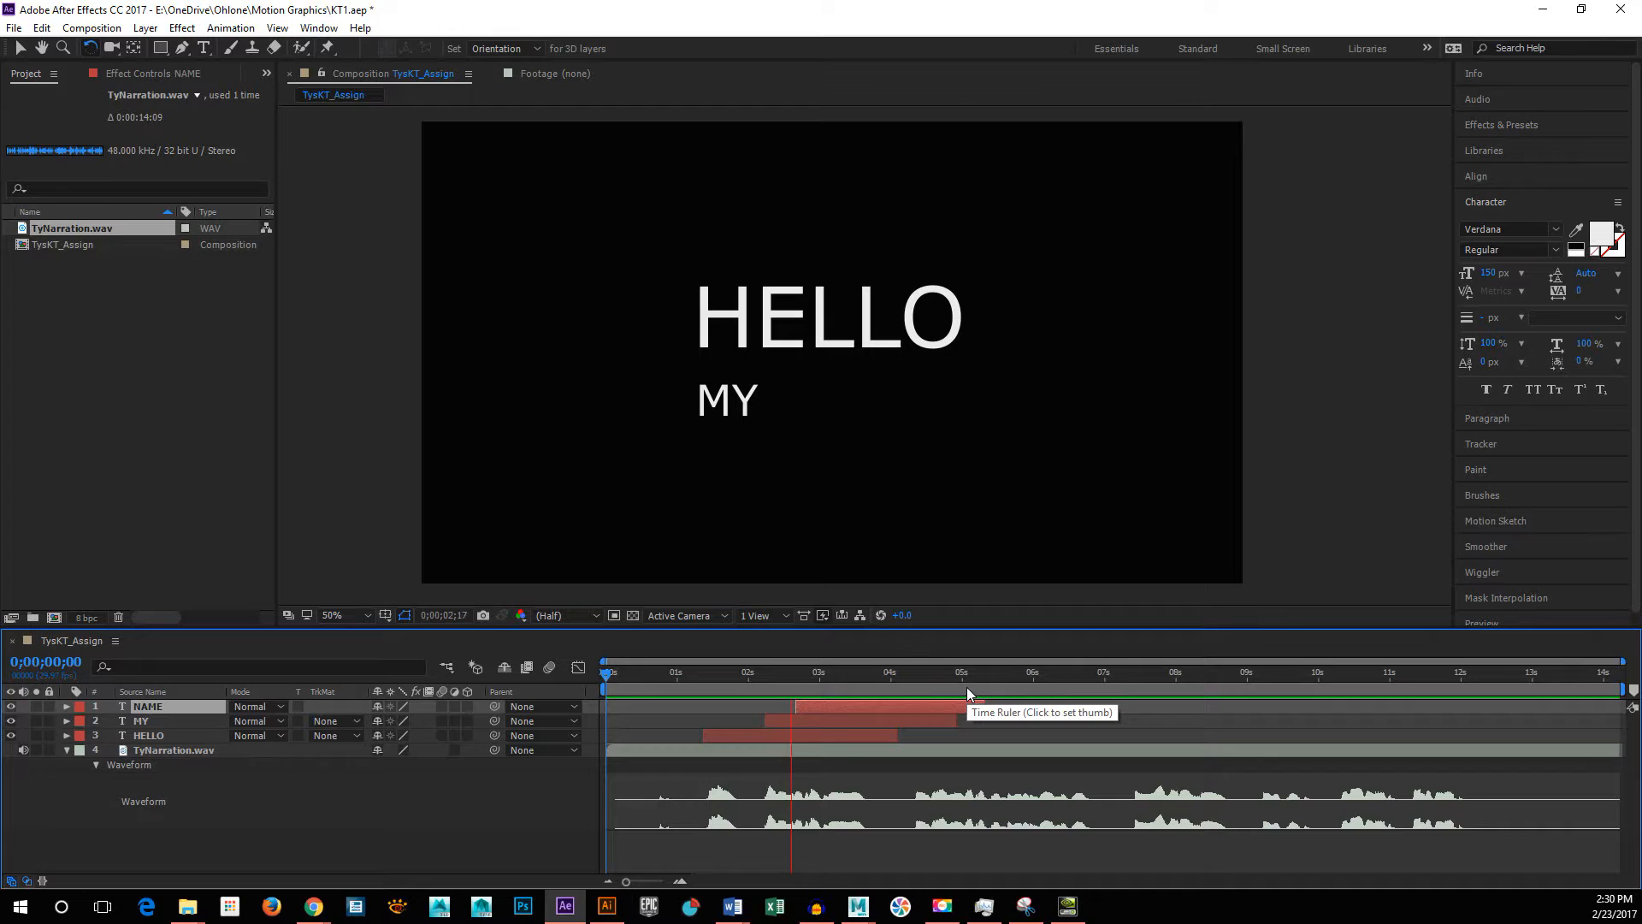
{"action": "key", "text": "space"}
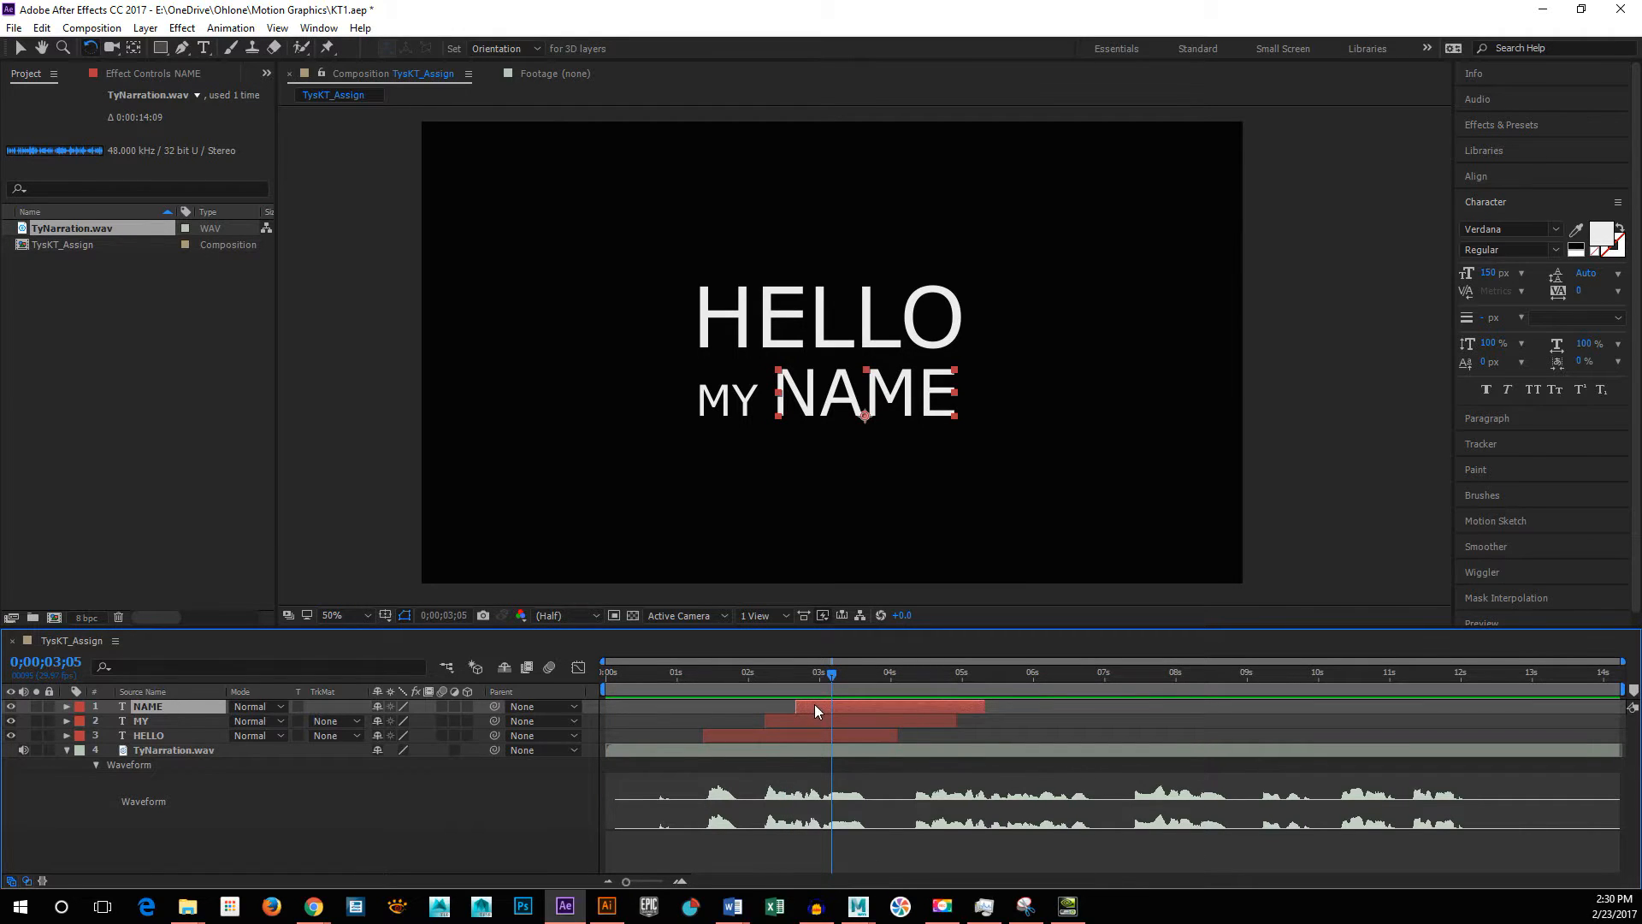
{"action": "left_click_drag", "start_coordinate": [813, 705], "coordinate": [521, 674]}
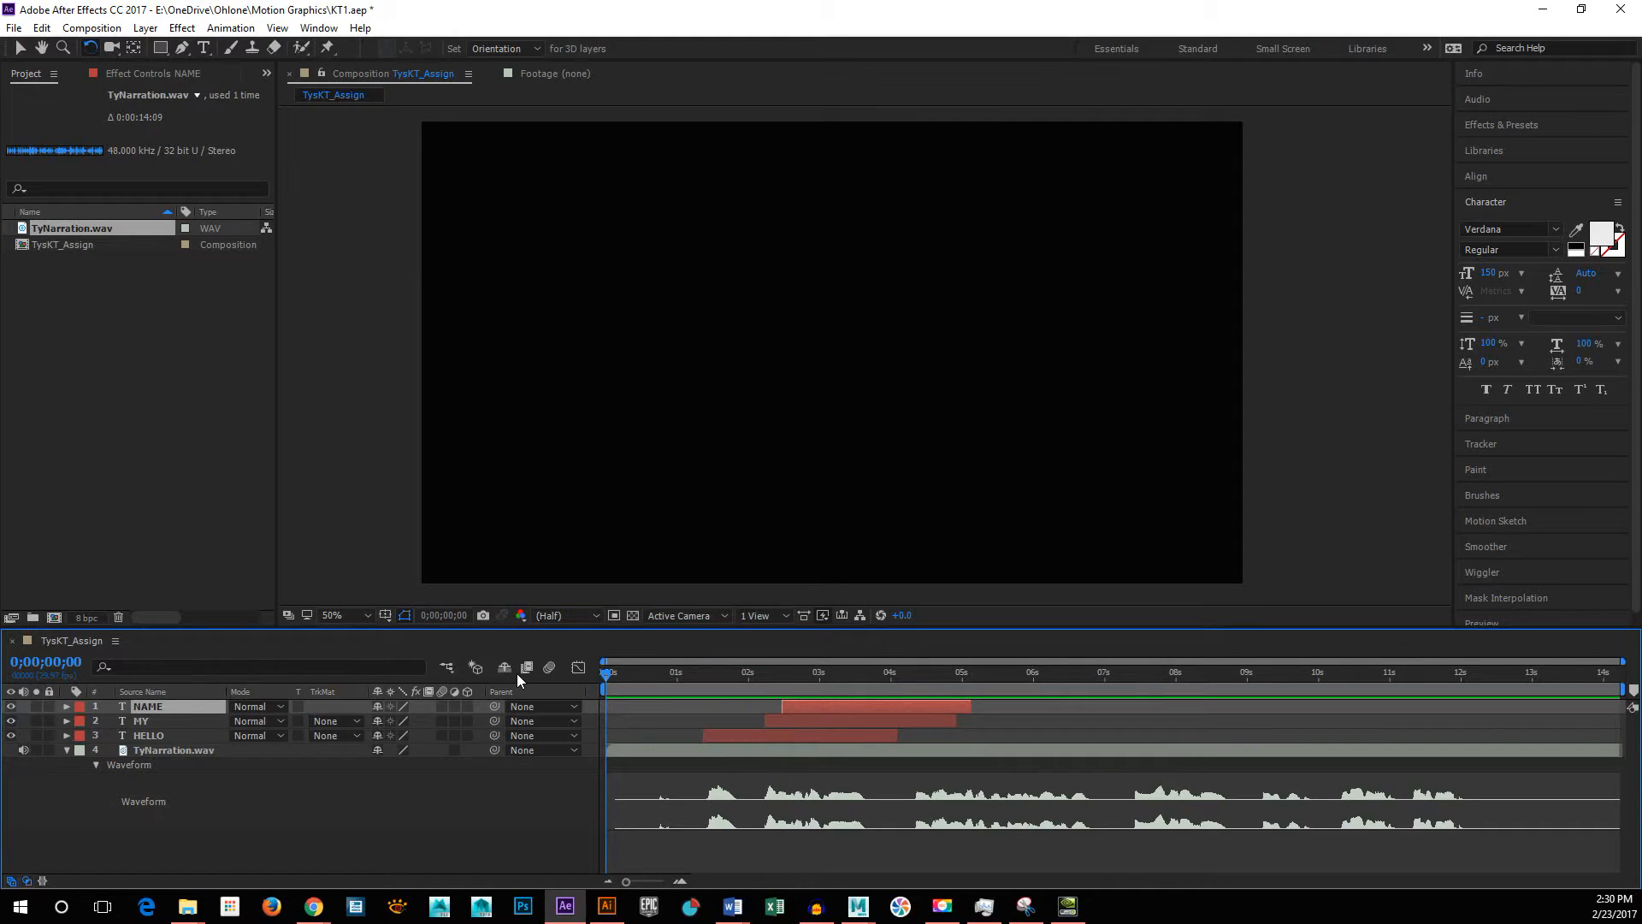
{"action": "key", "text": "space"}
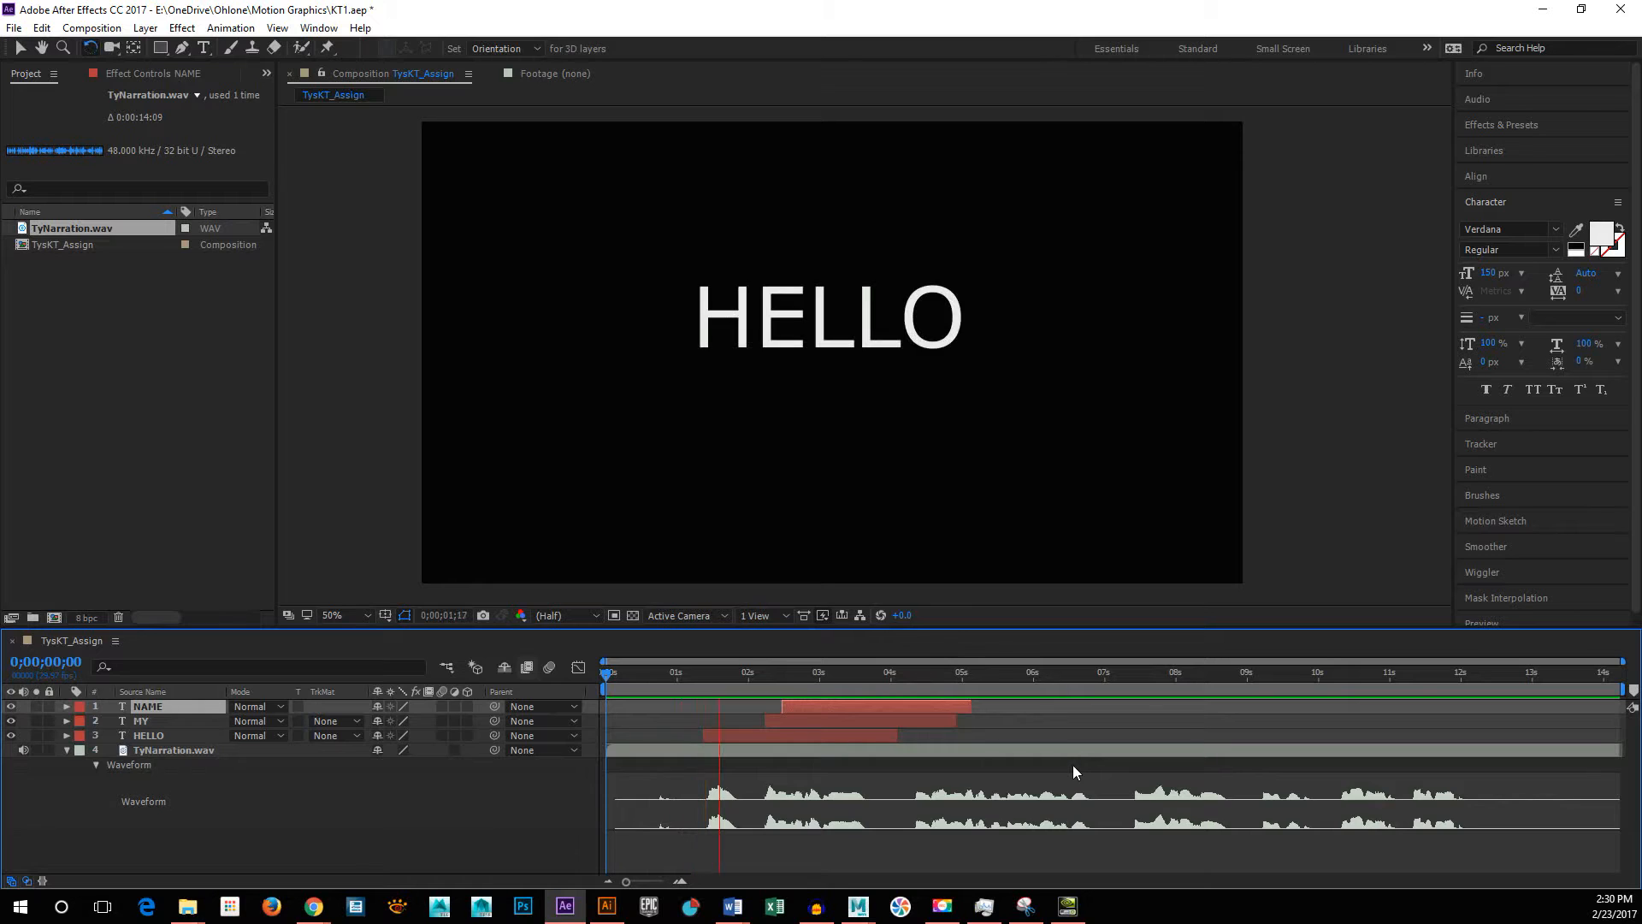
{"action": "key", "text": "space"}
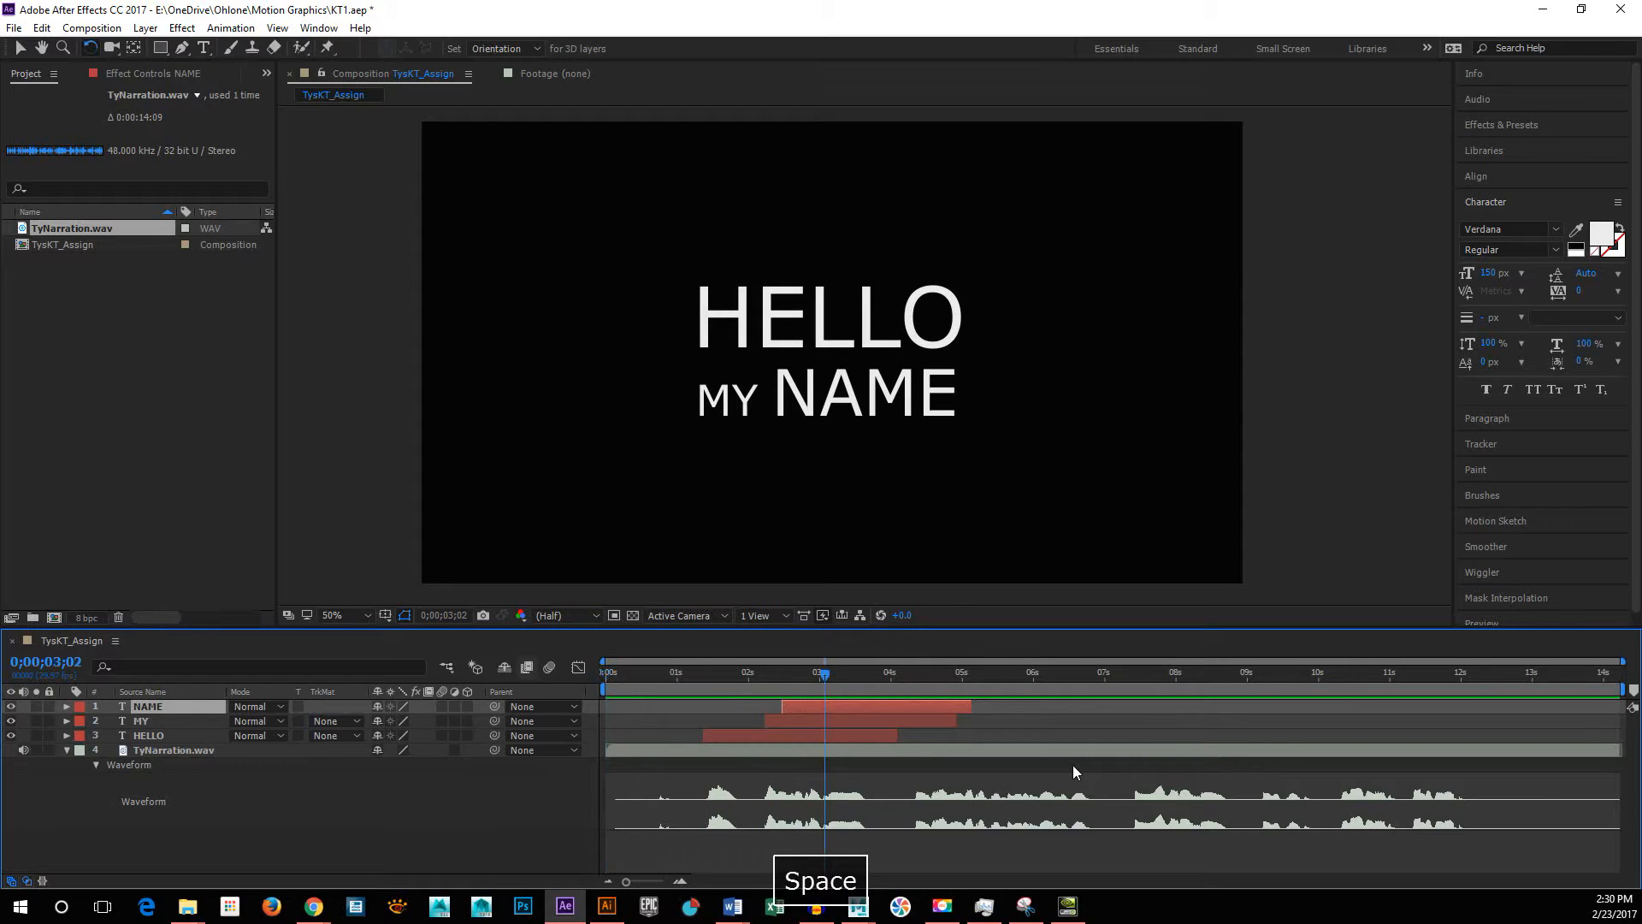
Step: Shift the HELLO layer slightly earlier to start at about 1.3 seconds, and preview from the beginning and from 0;00;00;20
{"action": "left_click", "coordinate": [716, 735]}
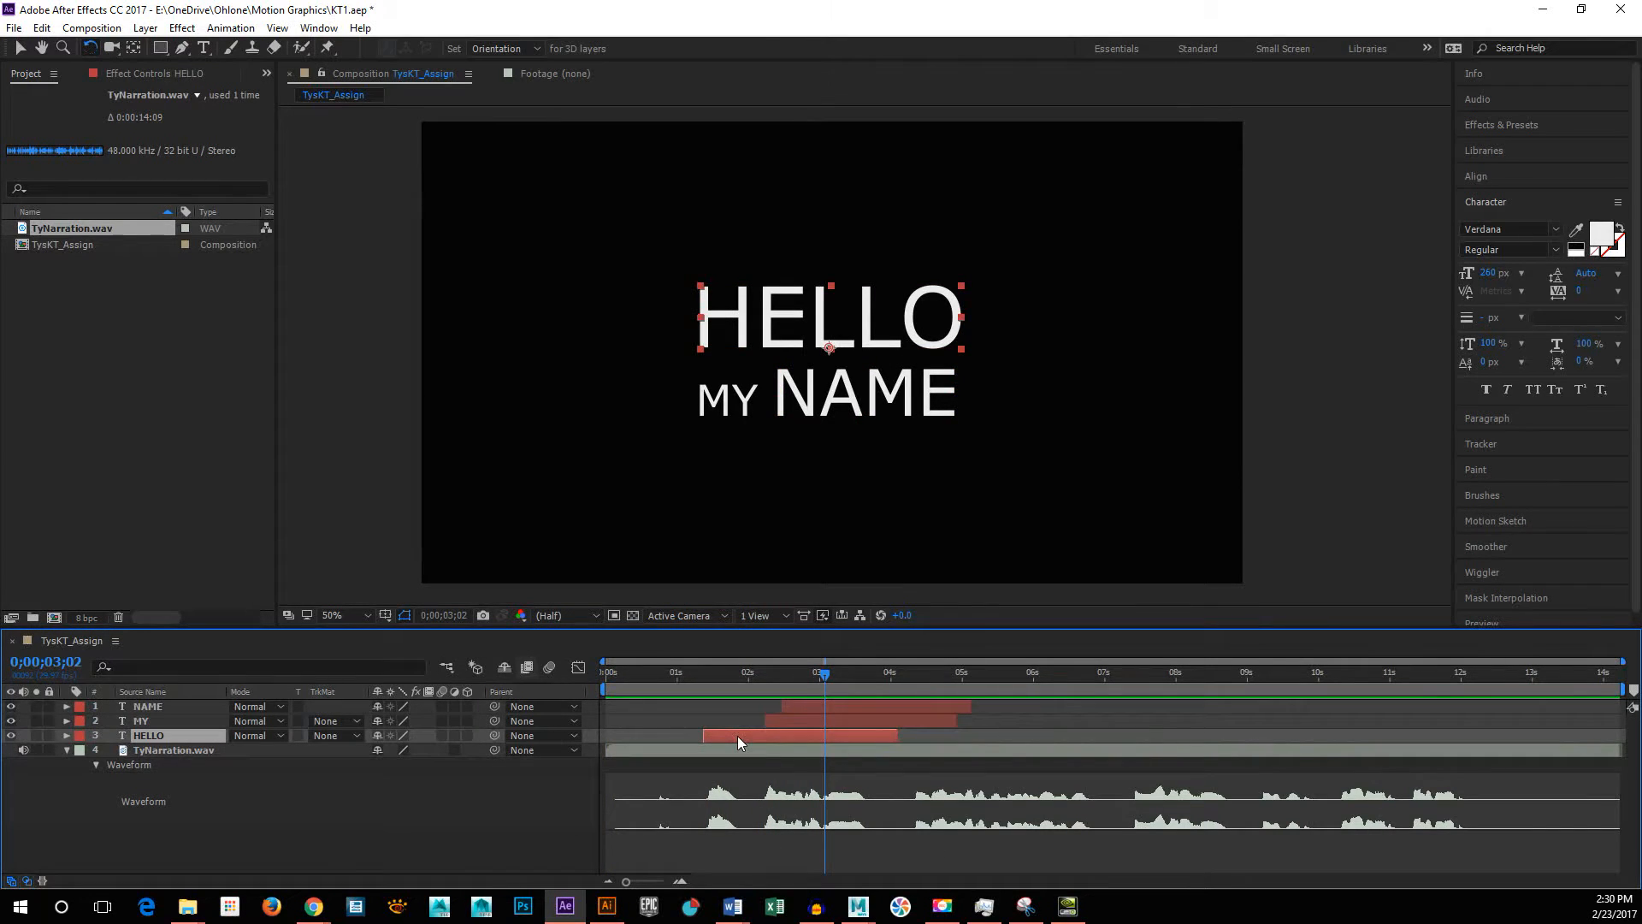
{"action": "left_click_drag", "start_coordinate": [731, 736], "coordinate": [729, 736]}
{"action": "left_click_drag", "start_coordinate": [690, 671], "coordinate": [602, 687]}
{"action": "key", "text": "space"}
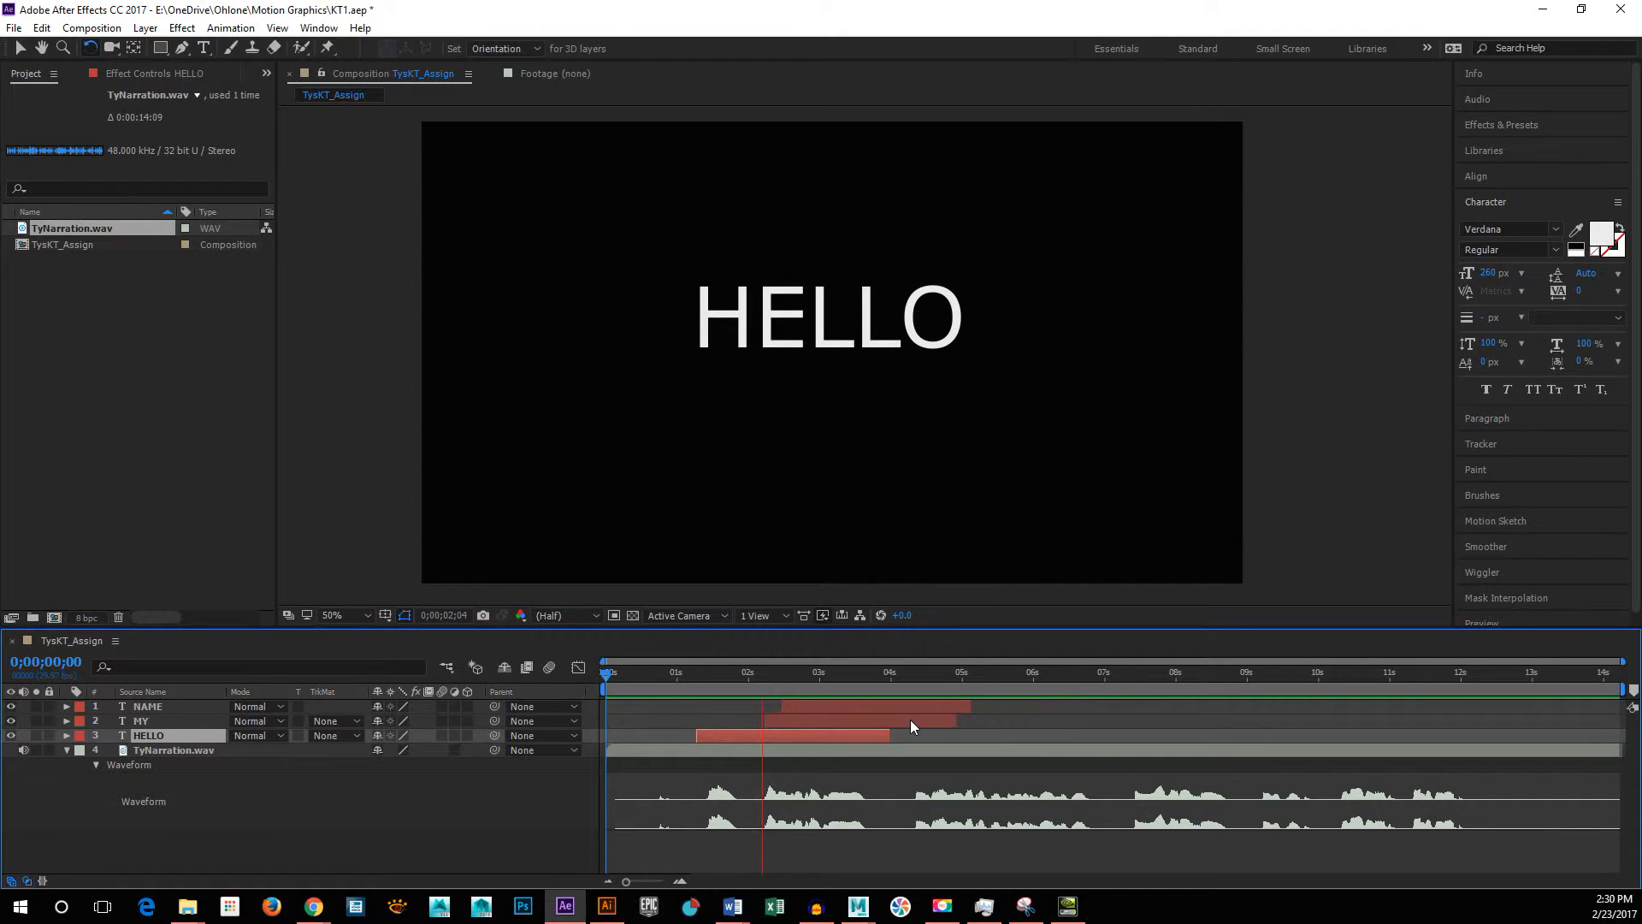
{"action": "key", "text": "space"}
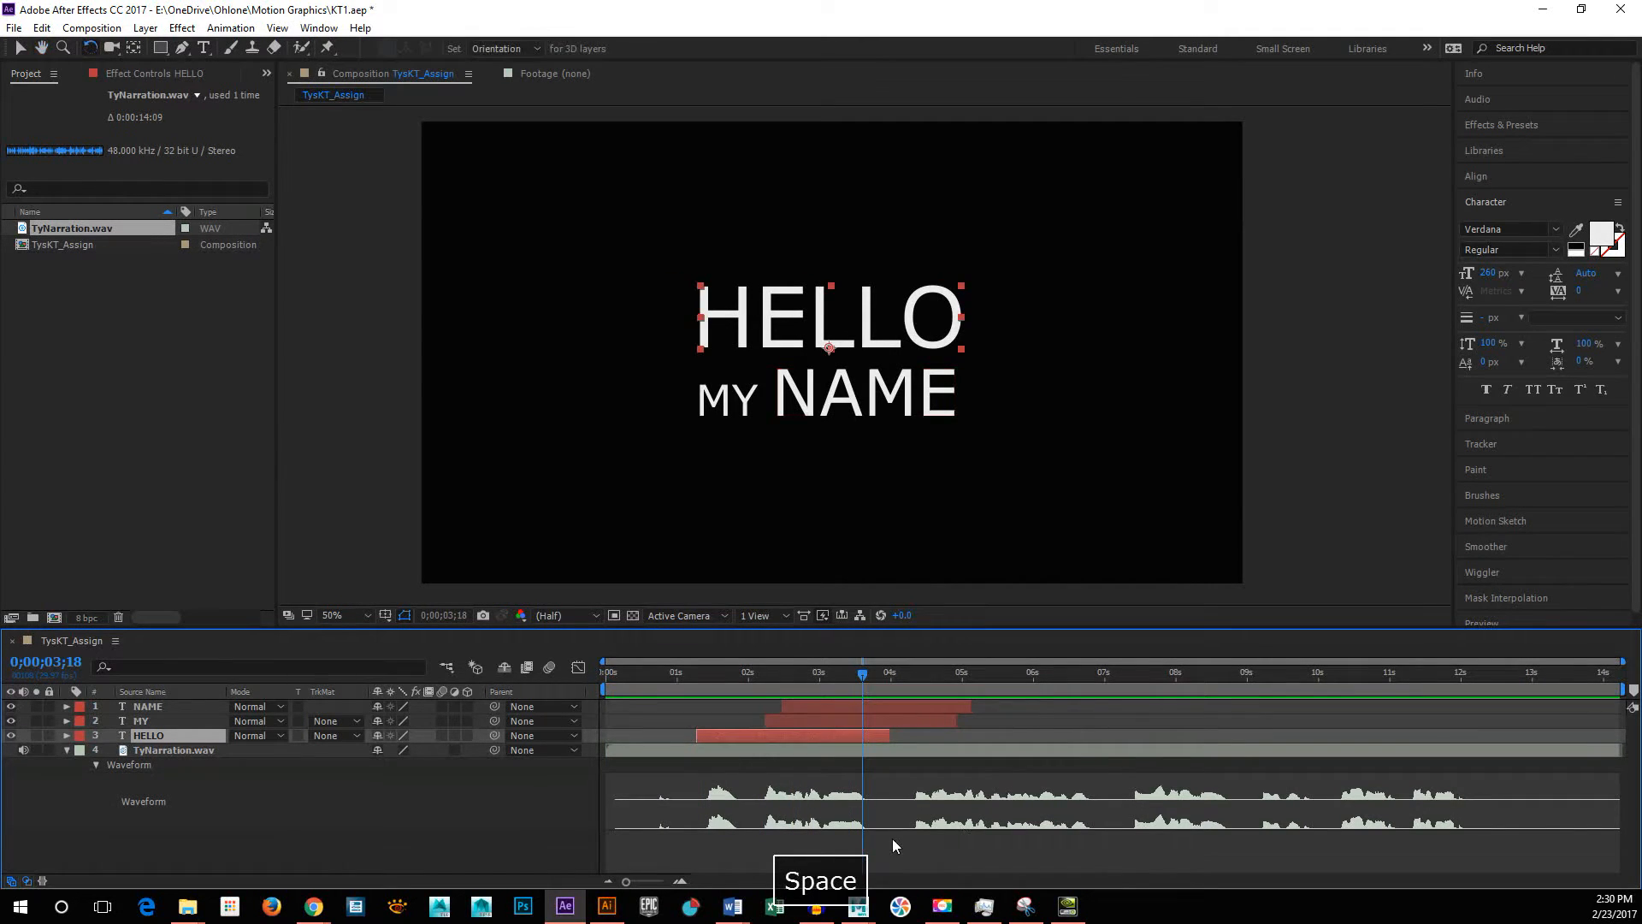
{"action": "left_click_drag", "start_coordinate": [858, 674], "coordinate": [546, 705]}
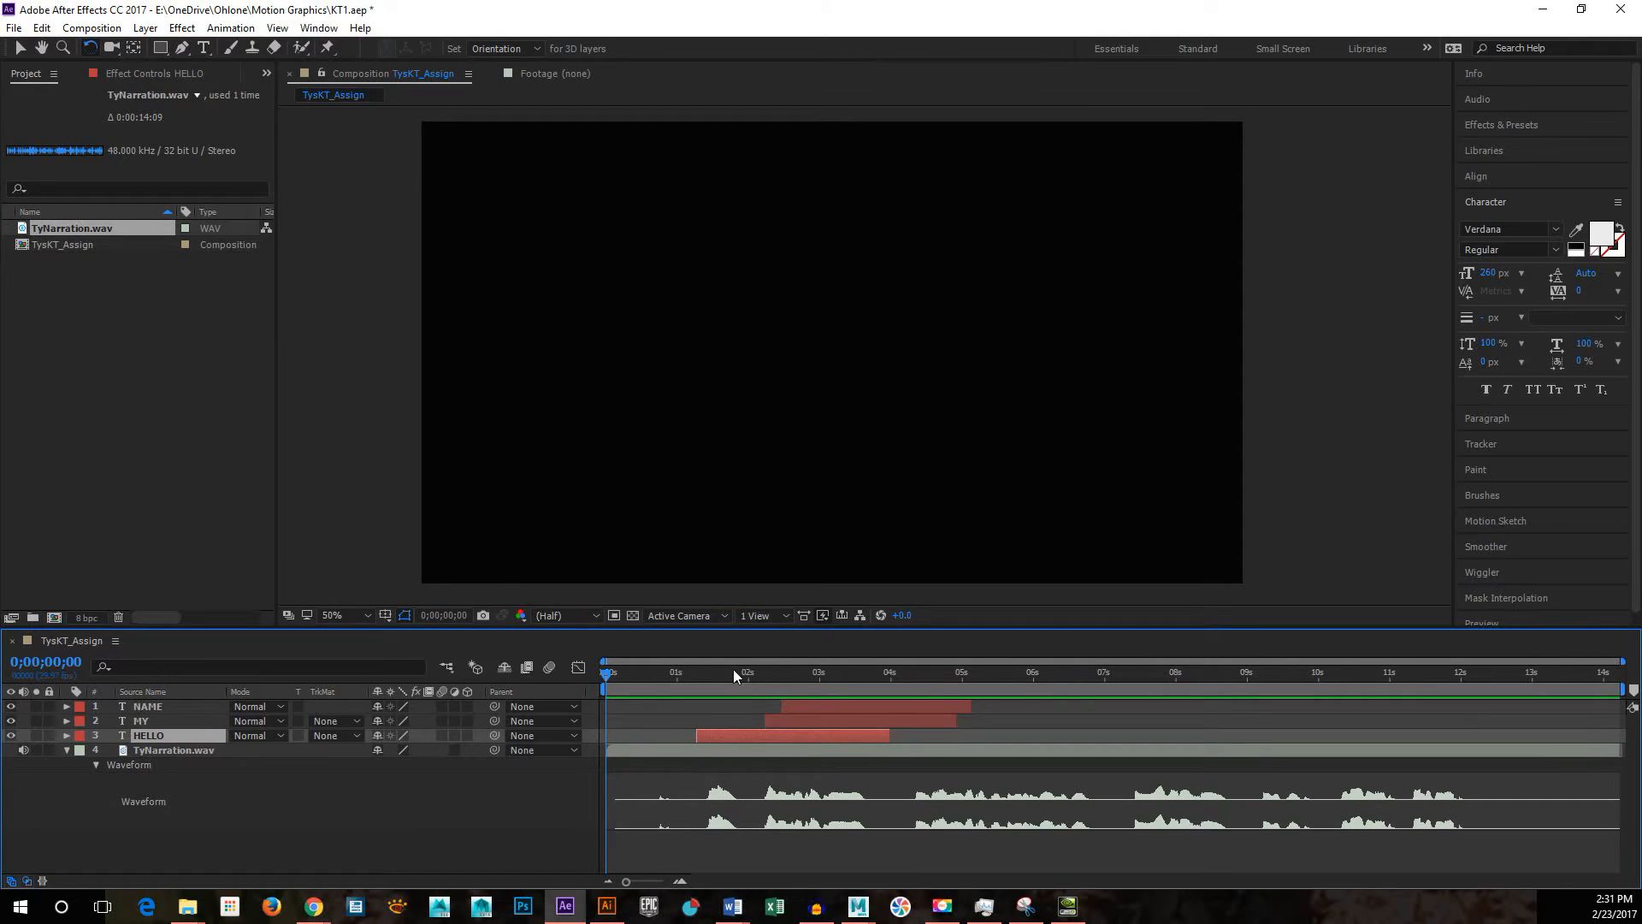
{"action": "left_click_drag", "start_coordinate": [733, 672], "coordinate": [654, 672]}
{"action": "key", "text": "space"}
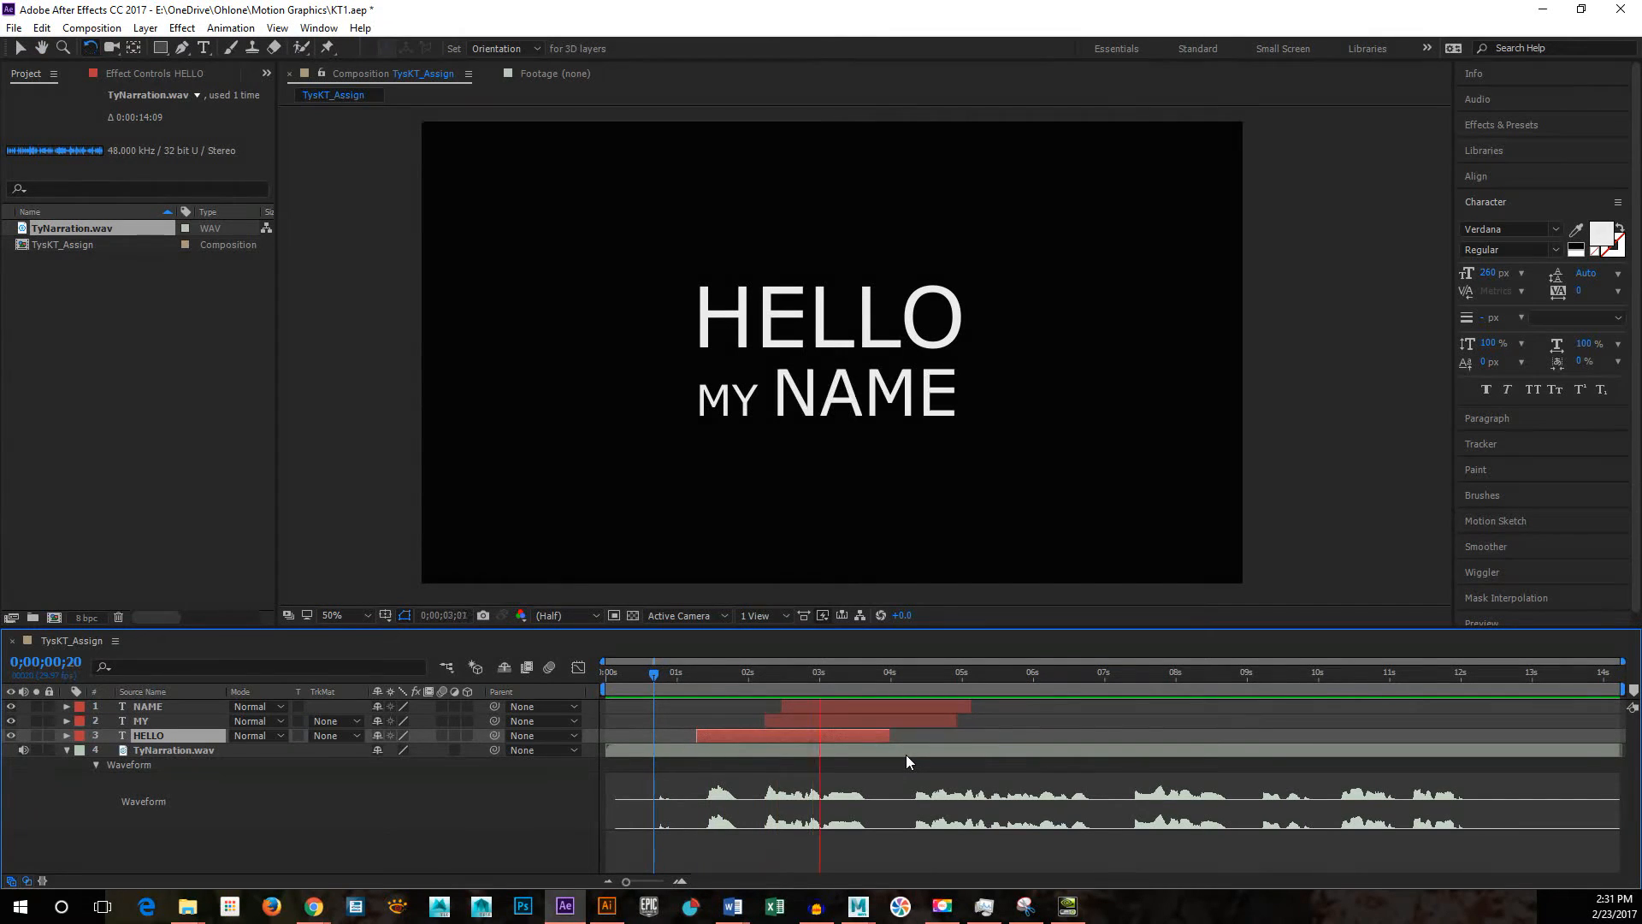
{"action": "key", "text": "space"}
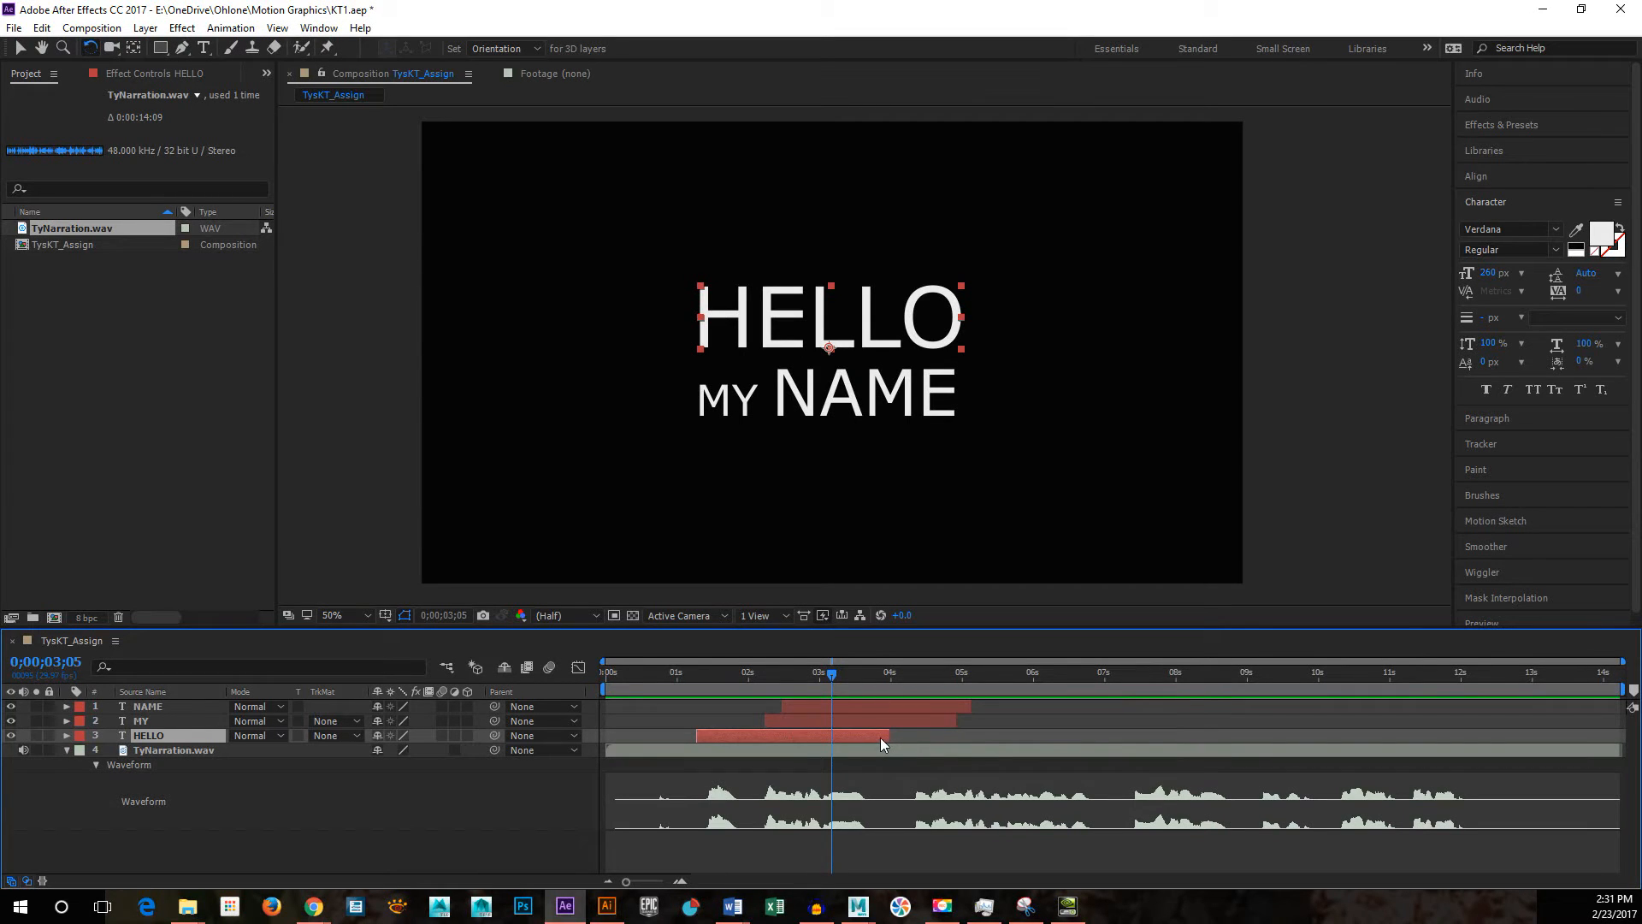
Step: Trim the ends of HELLO to about 3.1 seconds, MY to 3.6 and NAME to 4.3, and preview from the beginning
{"action": "left_click_drag", "start_coordinate": [889, 736], "coordinate": [824, 743]}
{"action": "left_click_drag", "start_coordinate": [955, 722], "coordinate": [858, 724]}
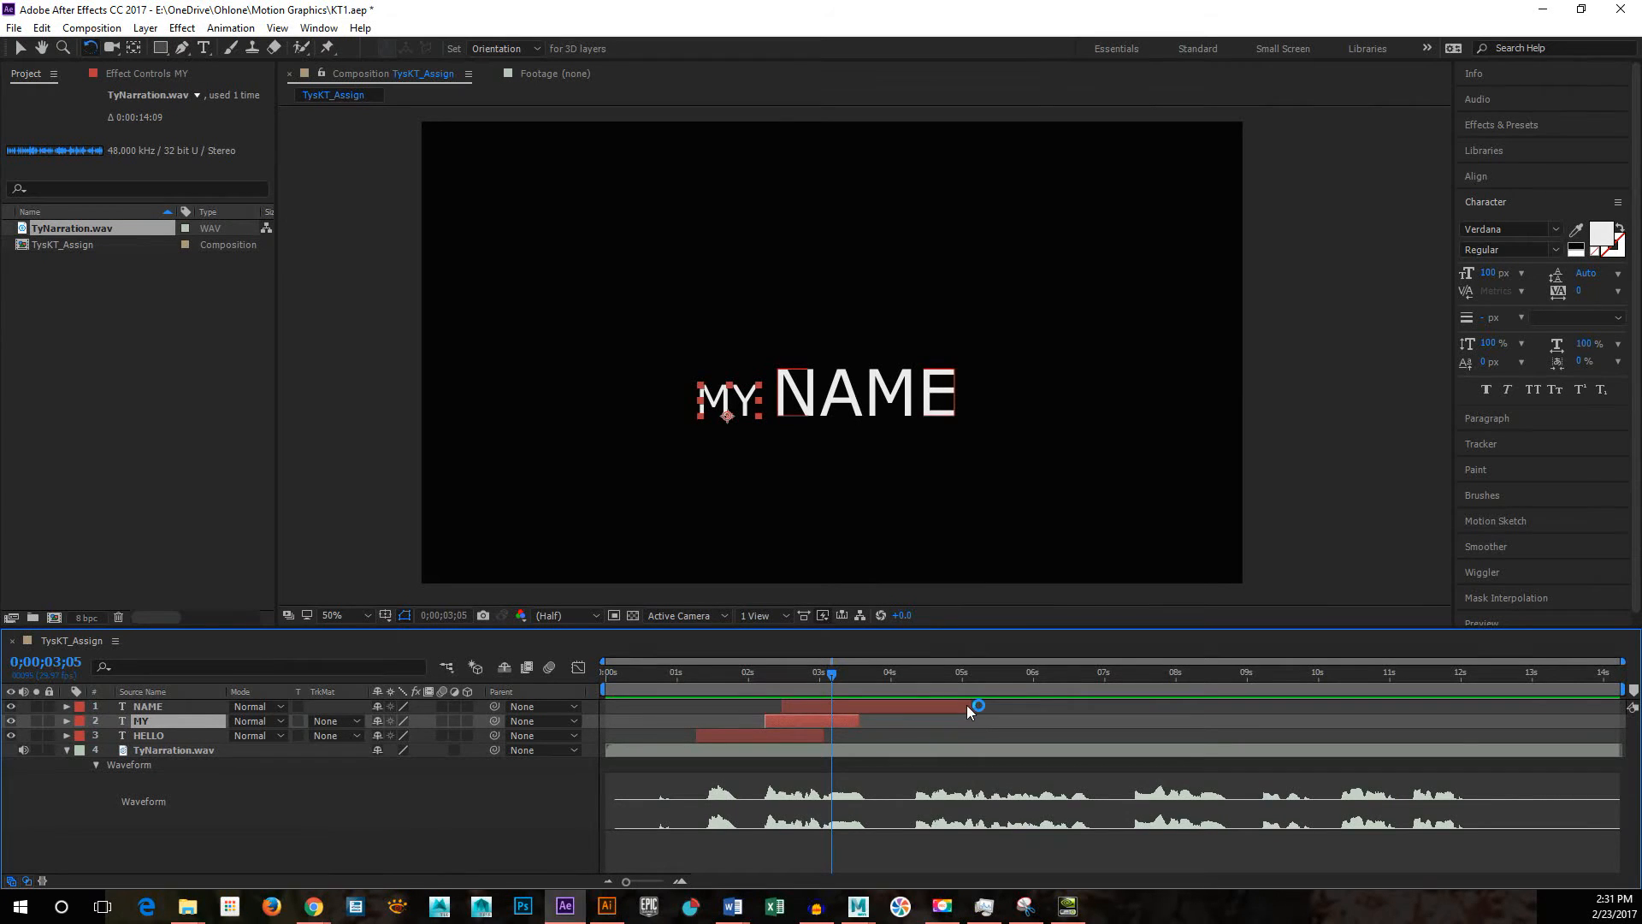
{"action": "left_click_drag", "start_coordinate": [969, 706], "coordinate": [905, 710]}
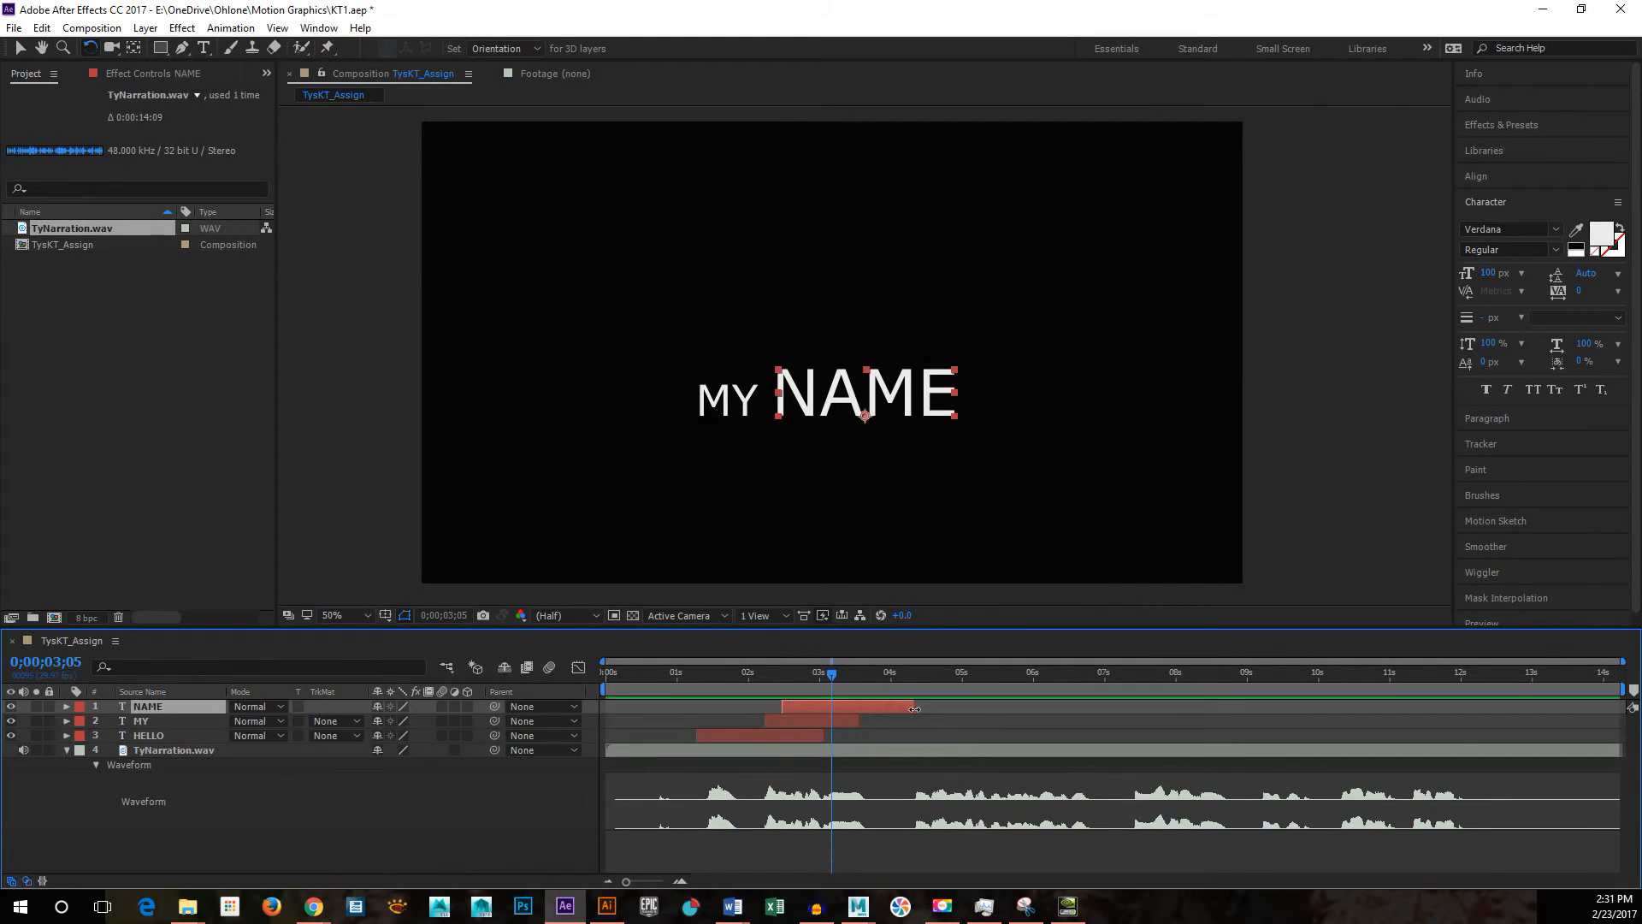
{"action": "left_click", "coordinate": [838, 675]}
{"action": "left_click_drag", "start_coordinate": [763, 674], "coordinate": [597, 687]}
{"action": "key", "text": "space"}
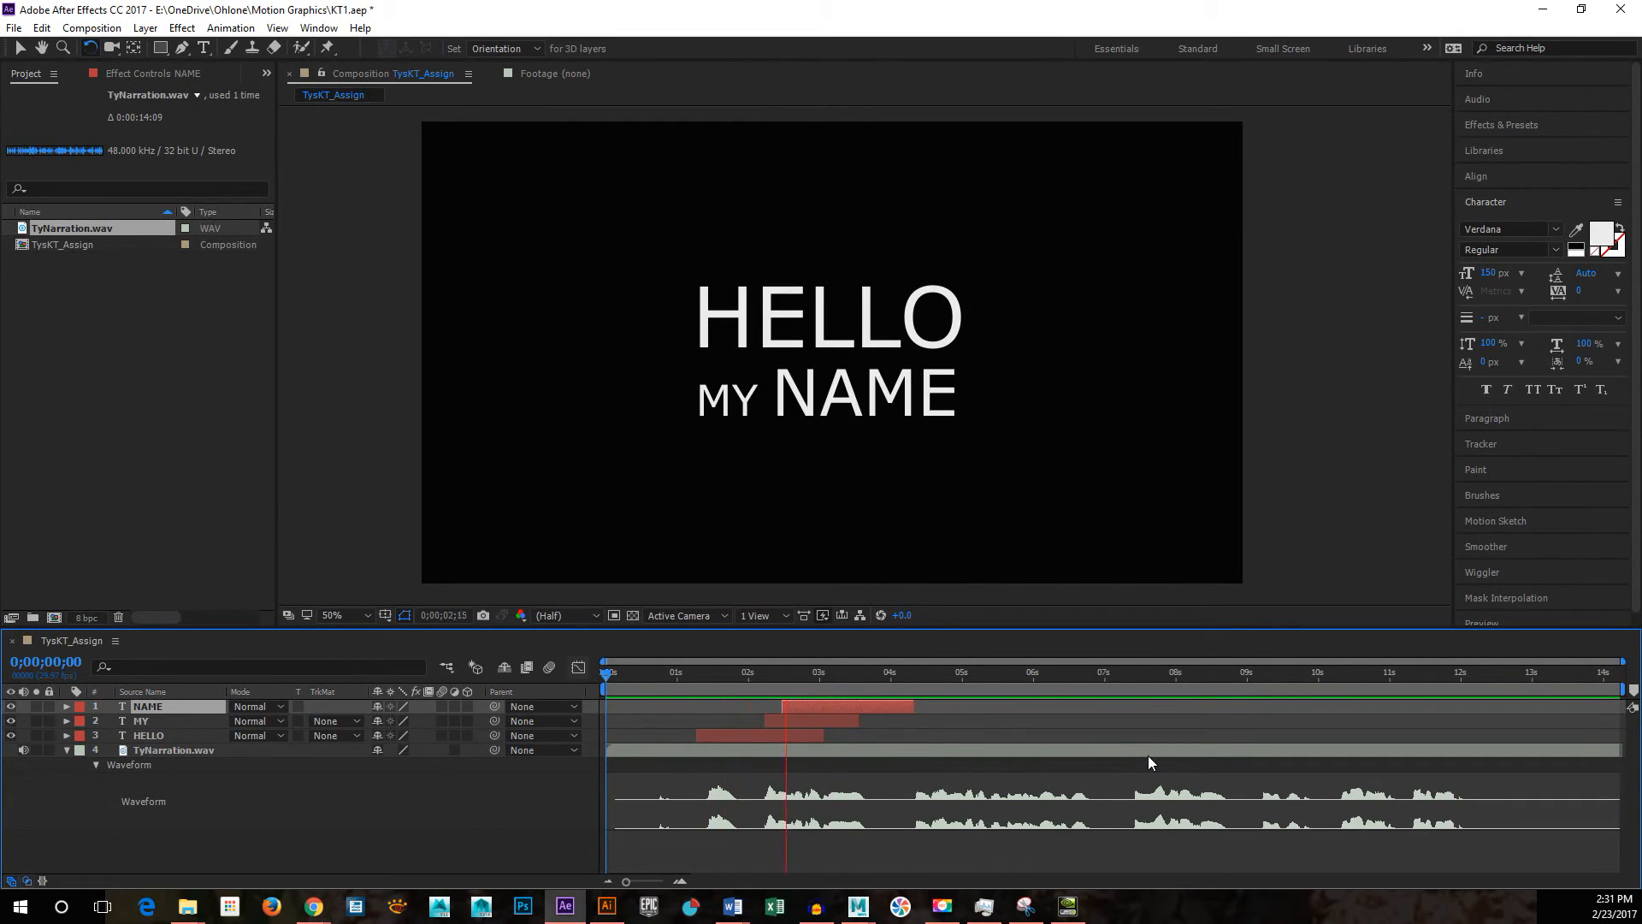
{"action": "key", "text": "space"}
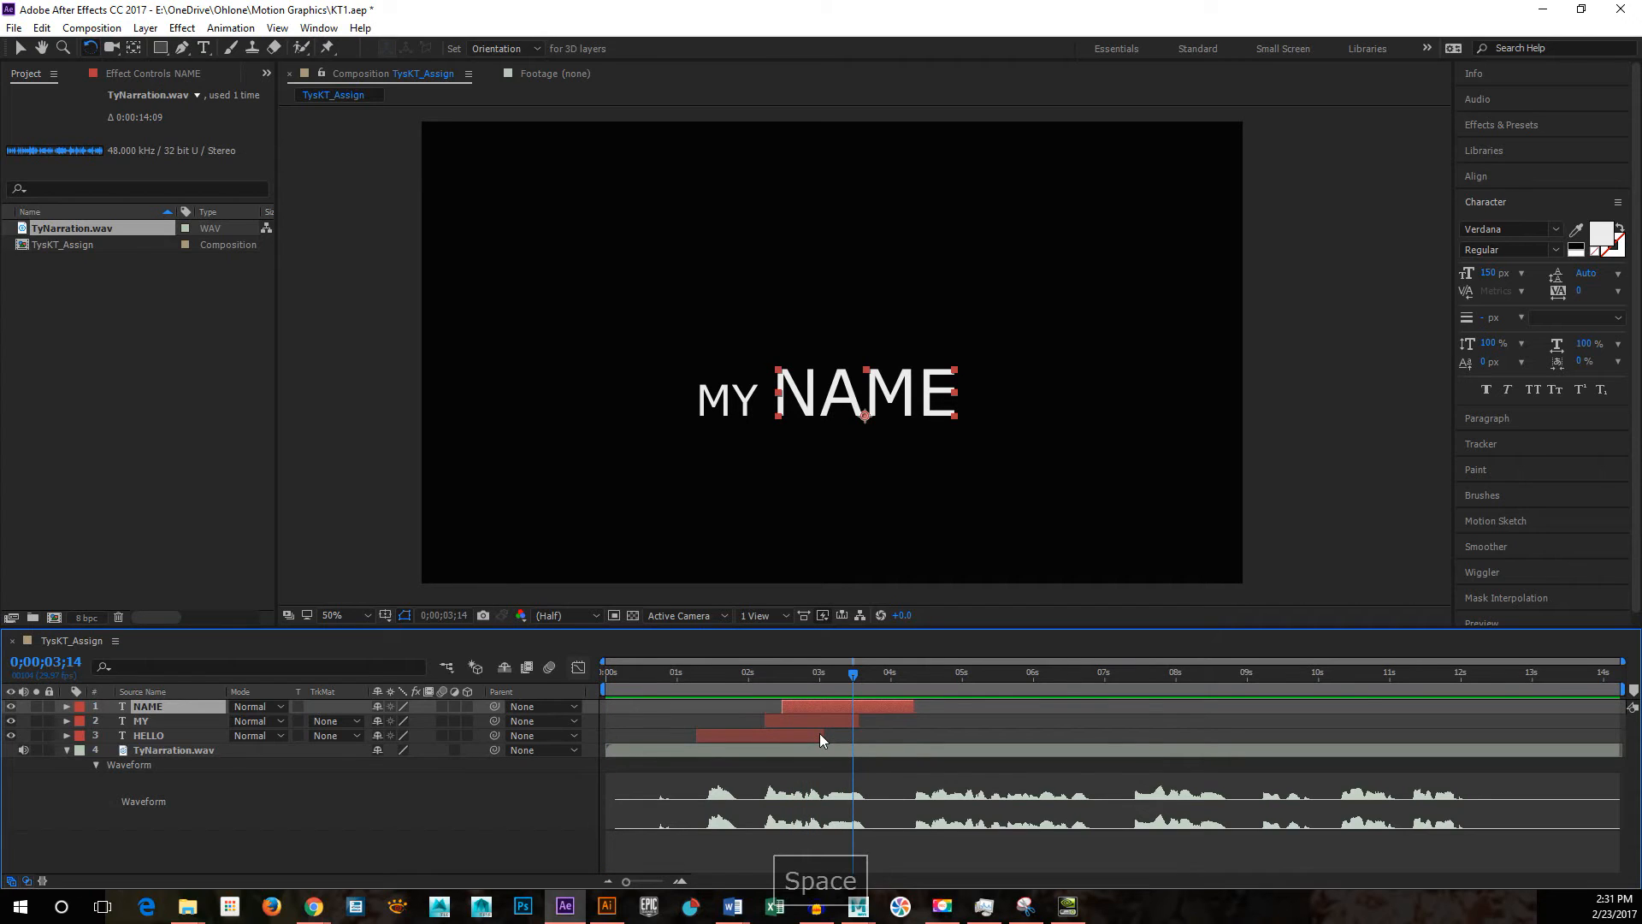
Step: Shorten HELLO to end at about 2.6 seconds and MY at about 3.3 seconds, and preview from the beginning
{"action": "left_click", "coordinate": [804, 737]}
{"action": "mouse_move", "coordinate": [822, 735]}
{"action": "left_mouse_down"}
{"action": "mouse_move", "coordinate": [768, 735]}
{"action": "mouse_move", "coordinate": [842, 720]}
{"action": "left_mouse_up"}
{"action": "left_click", "coordinate": [758, 675]}
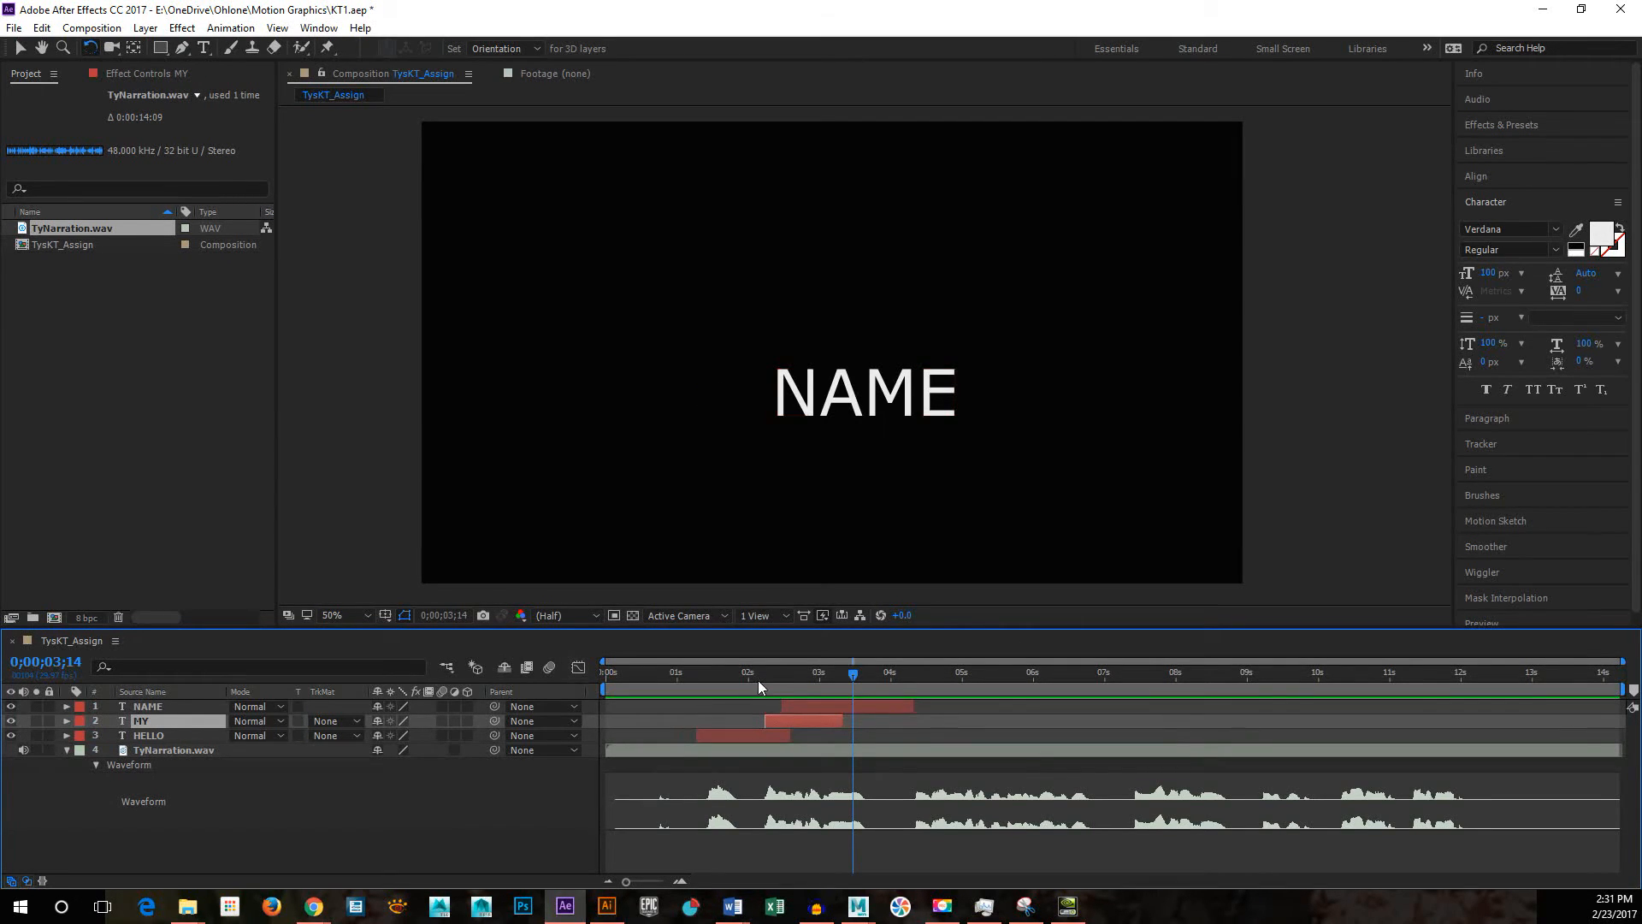
{"action": "left_click", "coordinate": [605, 677]}
{"action": "key", "text": "space"}
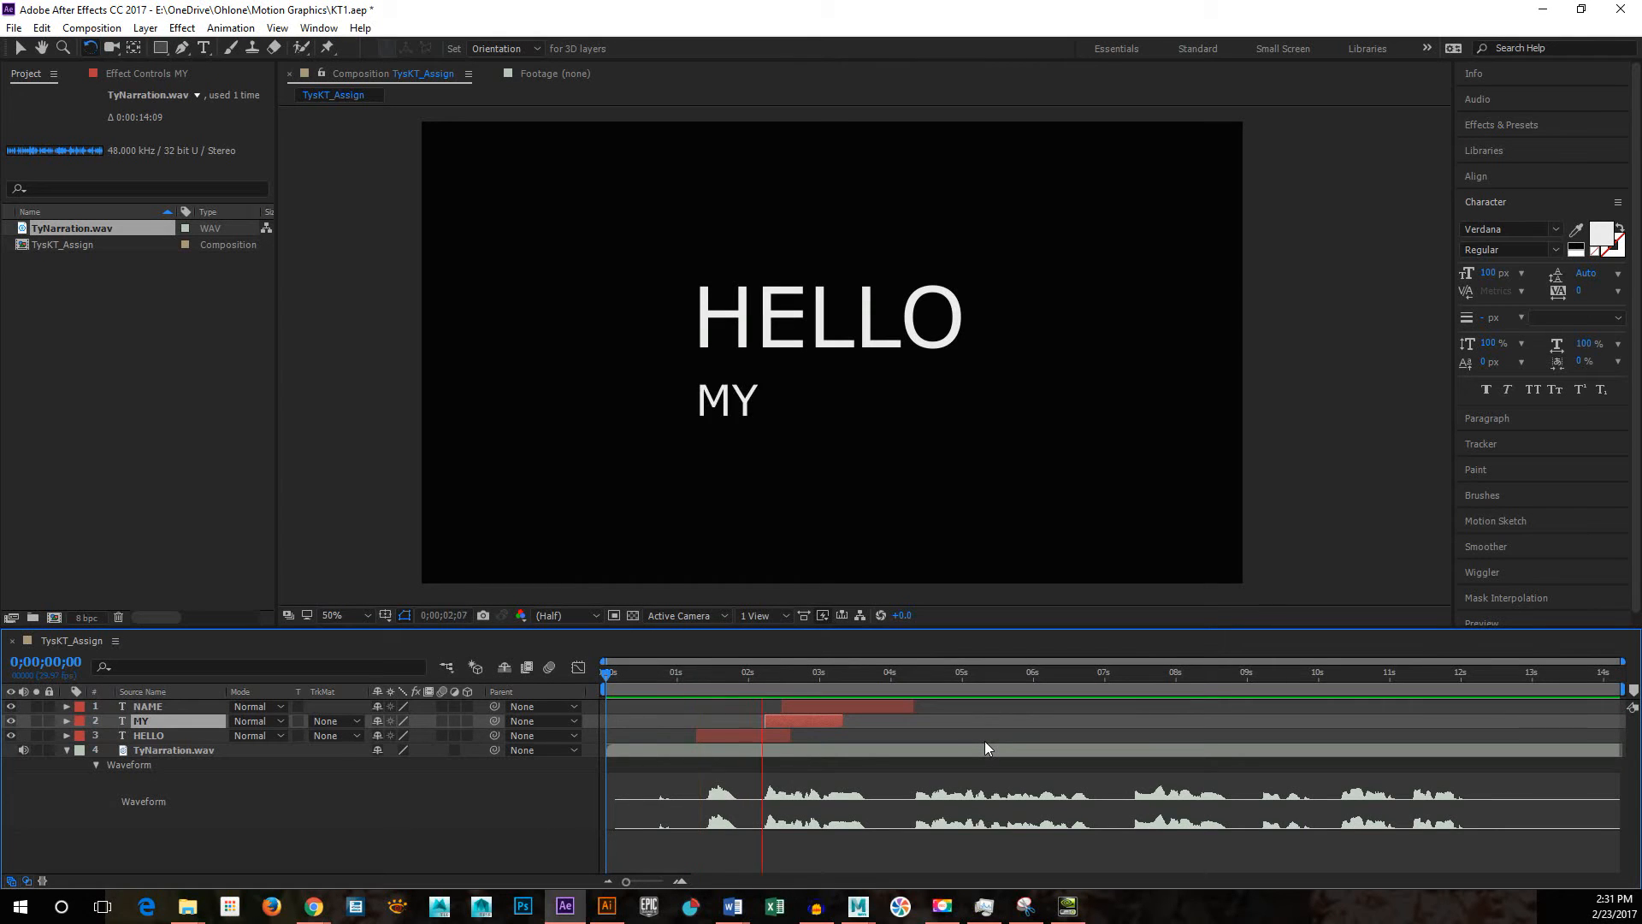
{"action": "key", "text": "space"}
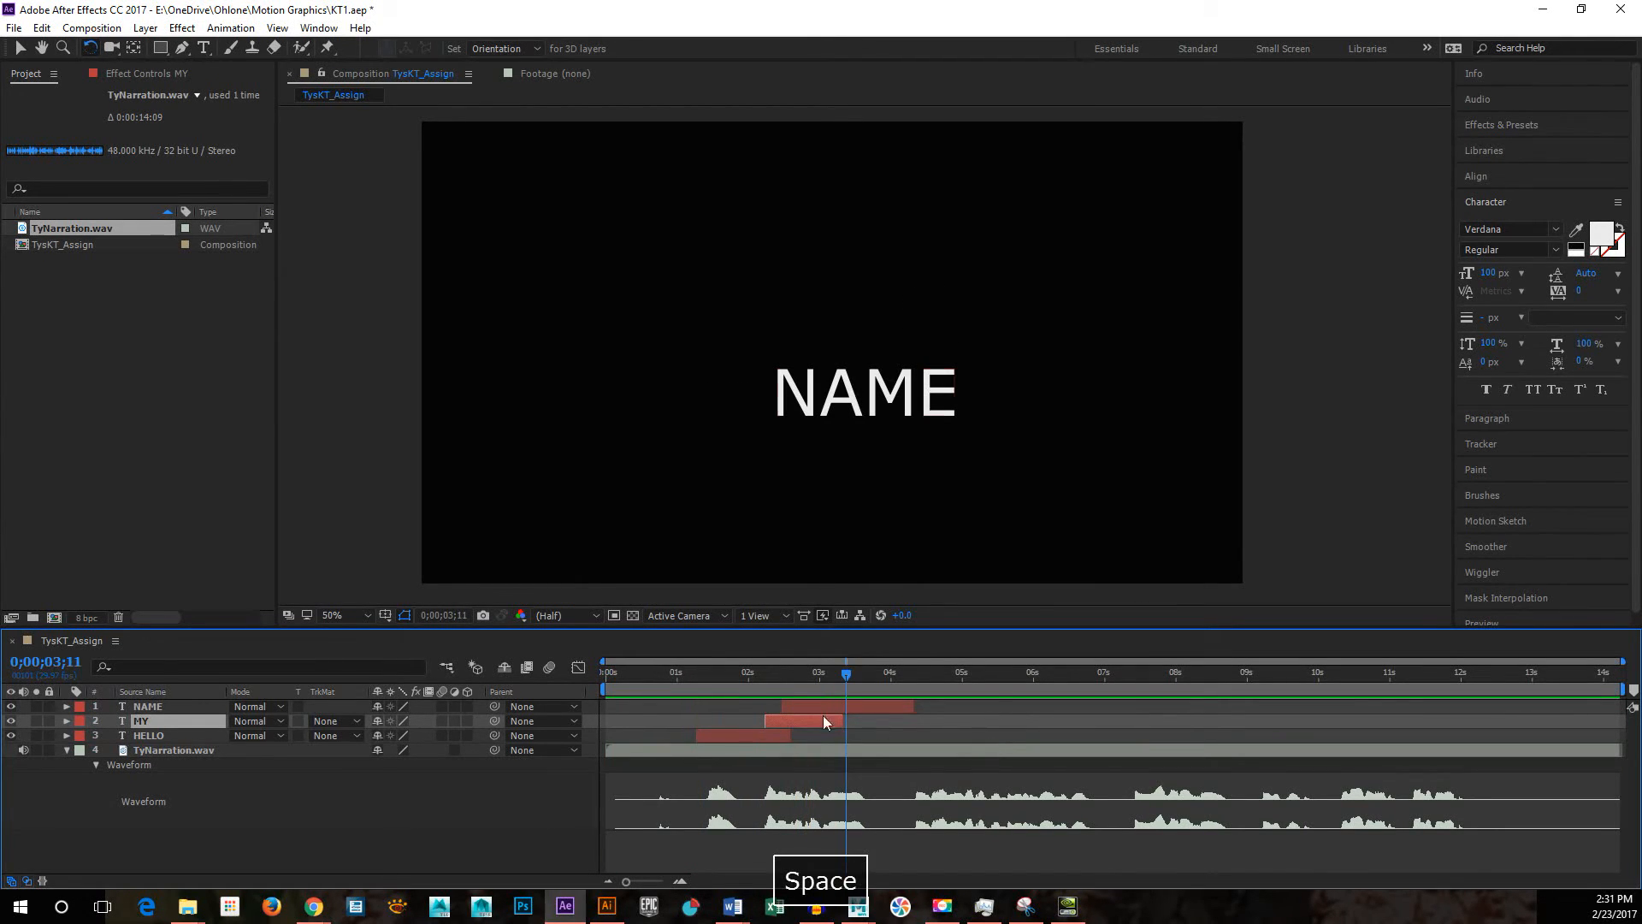
Step: Trim HELLO further to end at about 2.4 seconds and MY at about 3.0 seconds, and preview from 0;00;00;23
{"action": "left_click_drag", "start_coordinate": [734, 690], "coordinate": [660, 672]}
{"action": "key", "text": "space"}
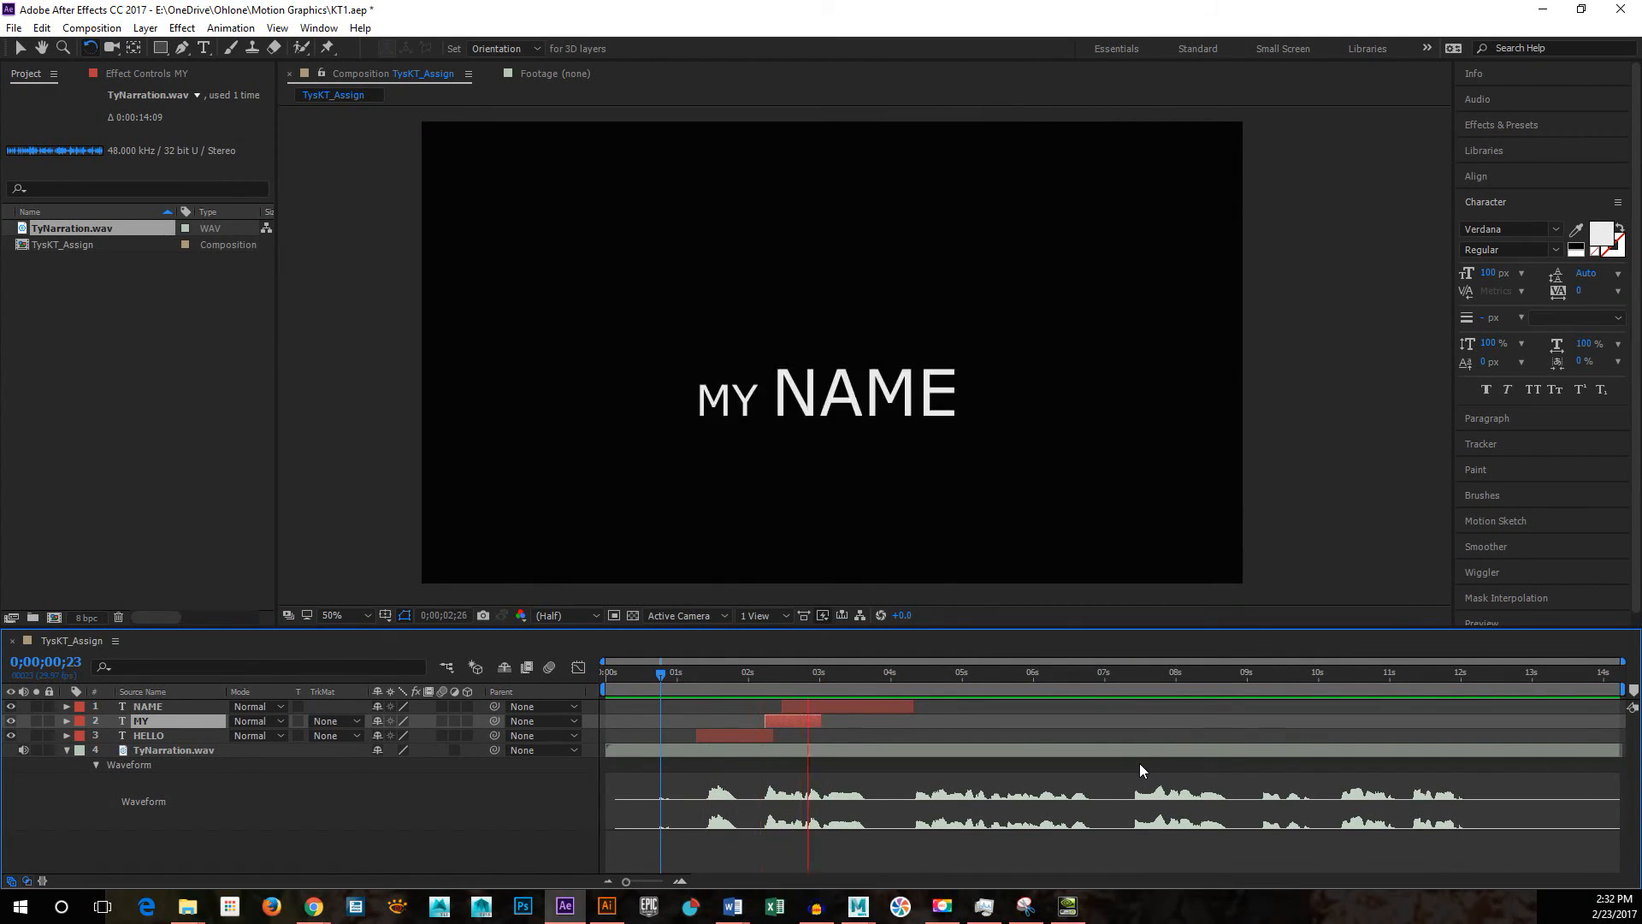
{"action": "key", "text": "space"}
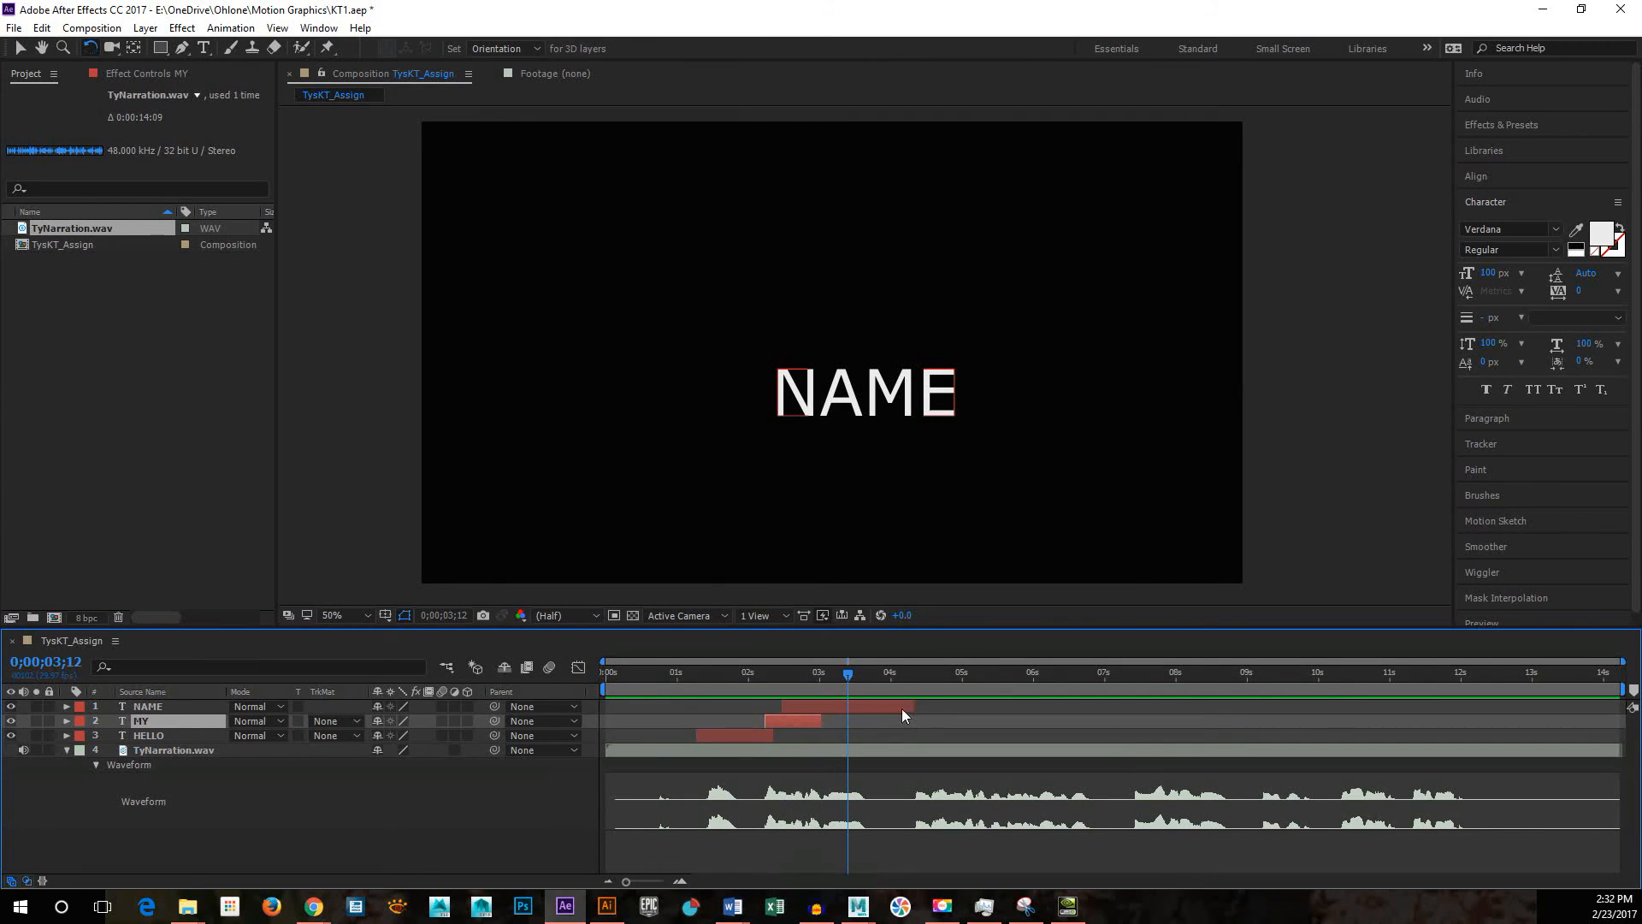
Step: Trim NAME to end at about 3.5 seconds and extend HELLO and MY to end at about the same time
{"action": "left_click_drag", "start_coordinate": [912, 708], "coordinate": [857, 714]}
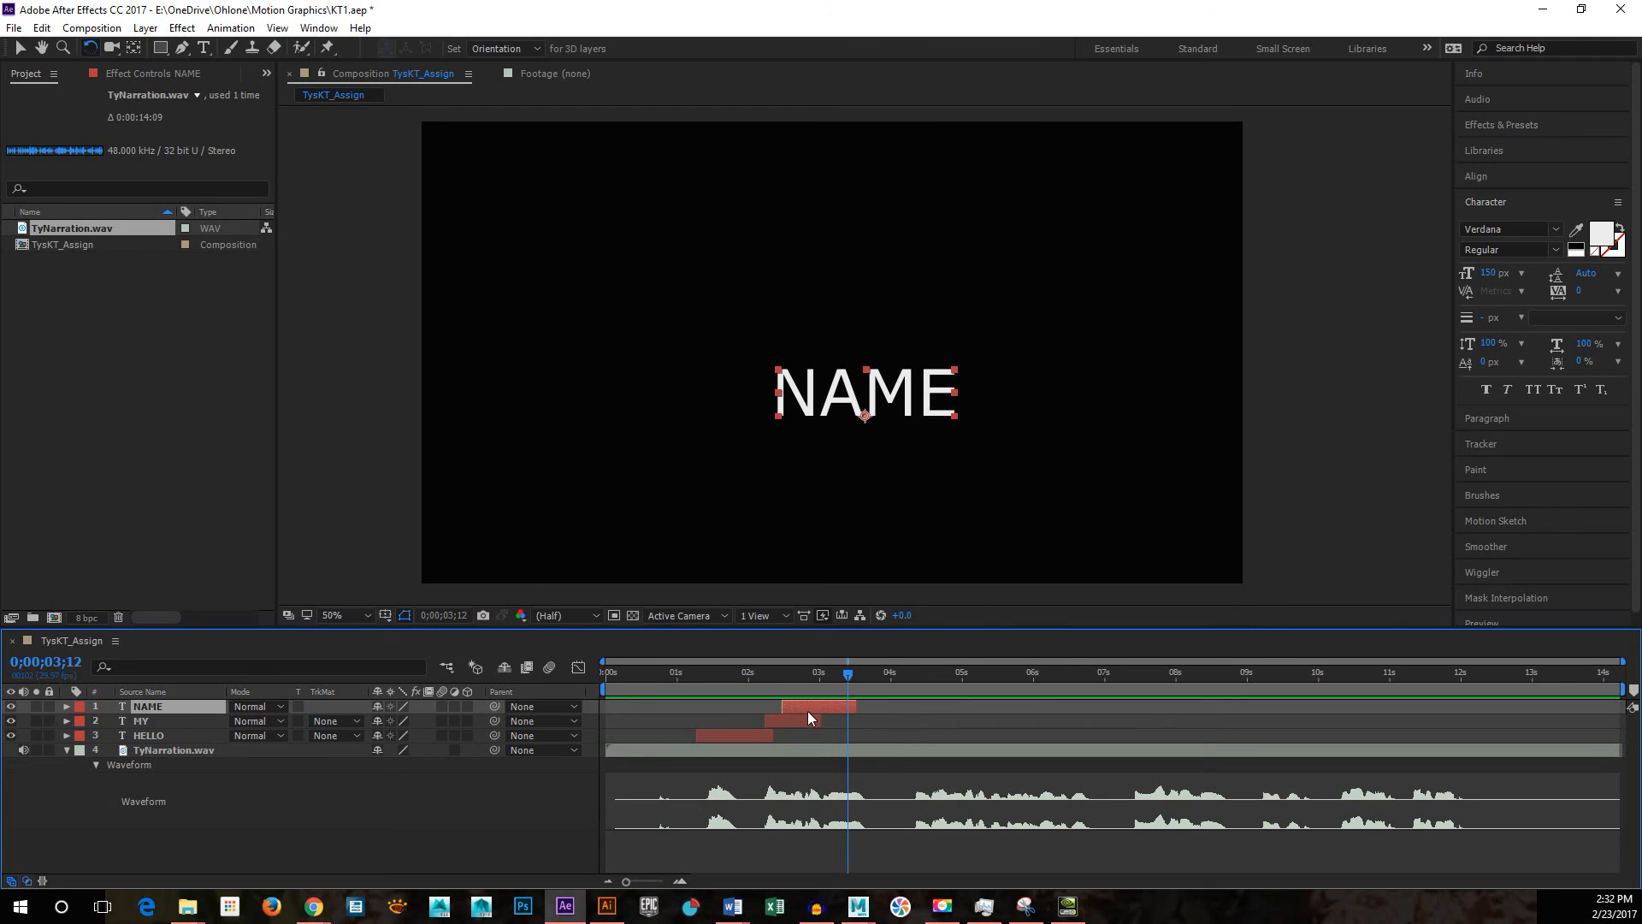
{"action": "left_click_drag", "start_coordinate": [773, 736], "coordinate": [861, 722]}
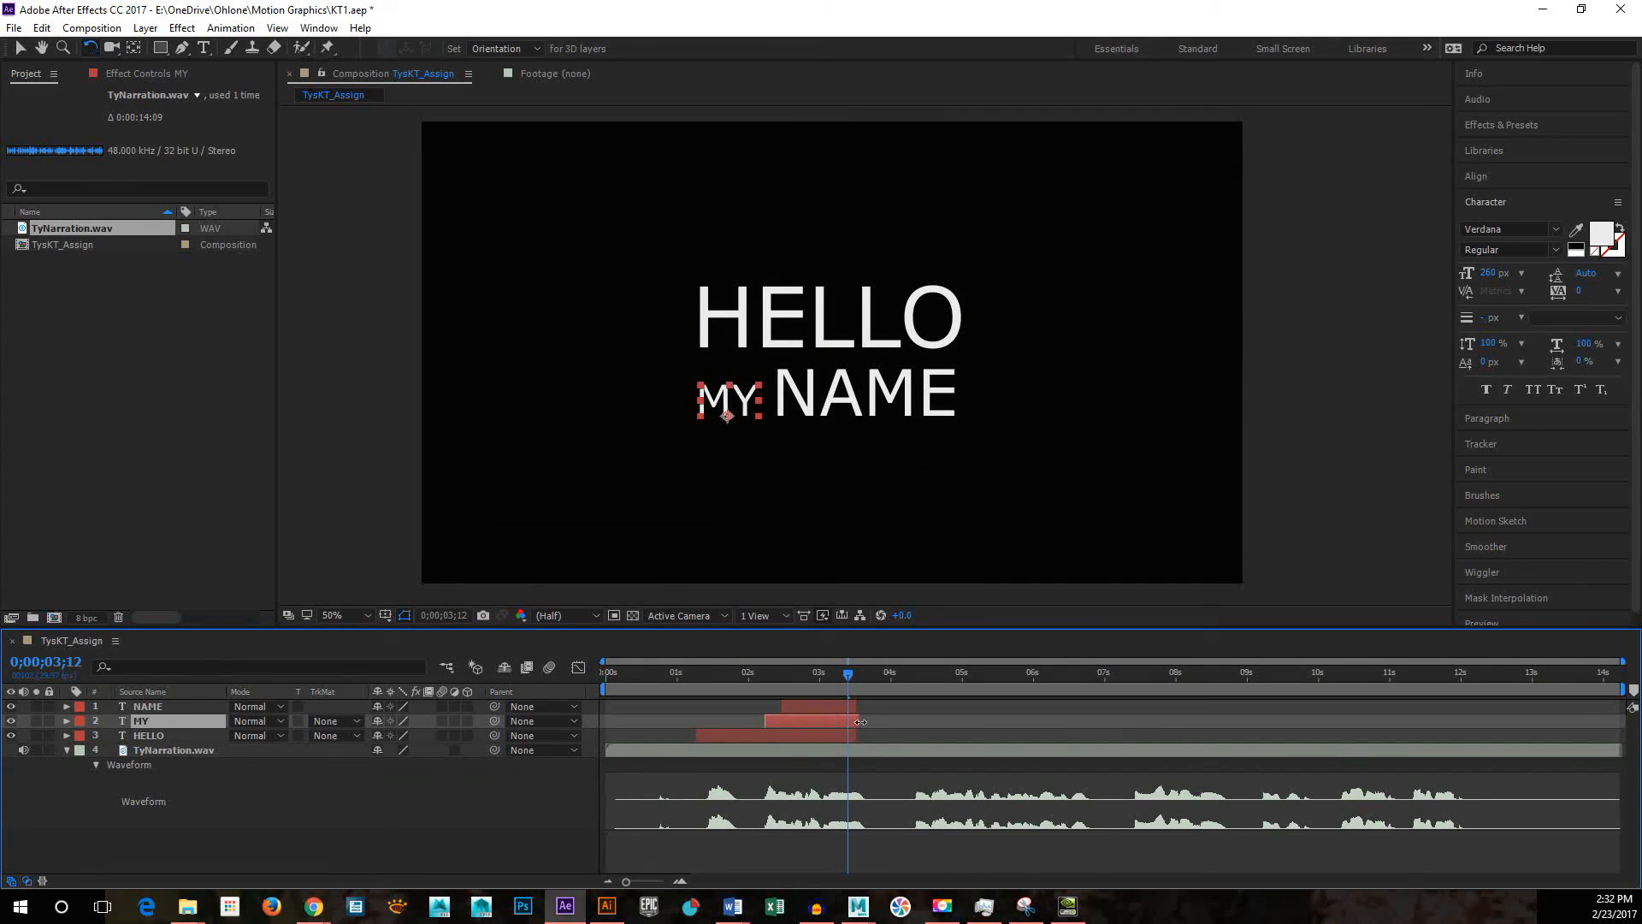